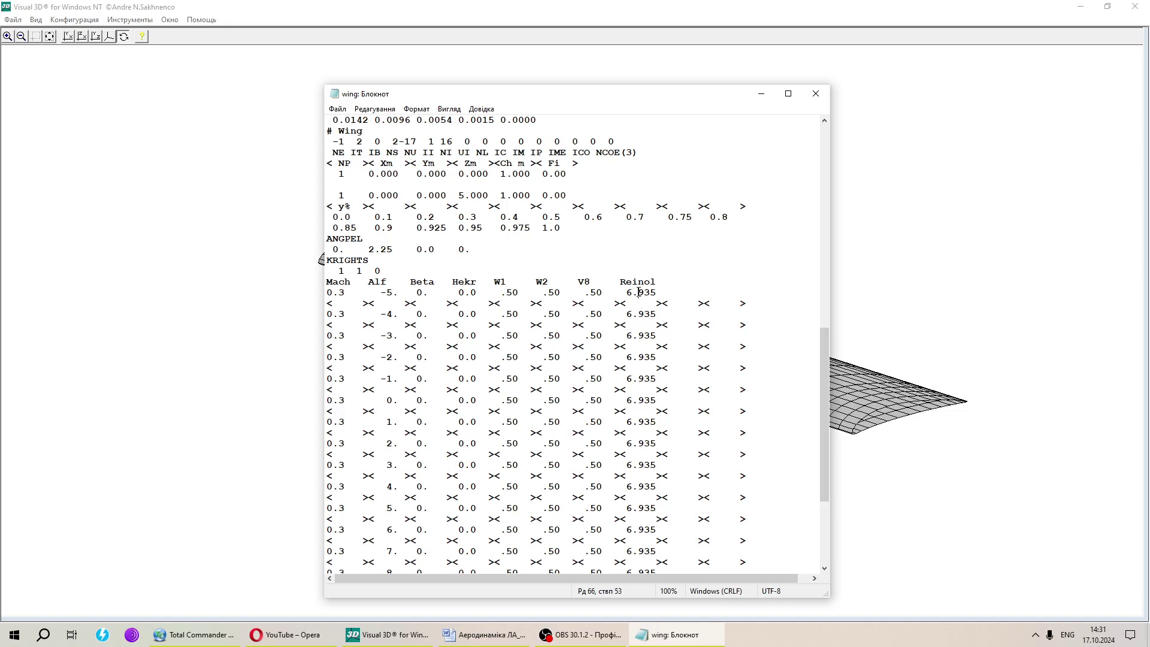
Review the Mach, angle-of-attack and Reynolds rows and the header parameters of wing.in, and close the file
drag(677, 96, 721, 93)
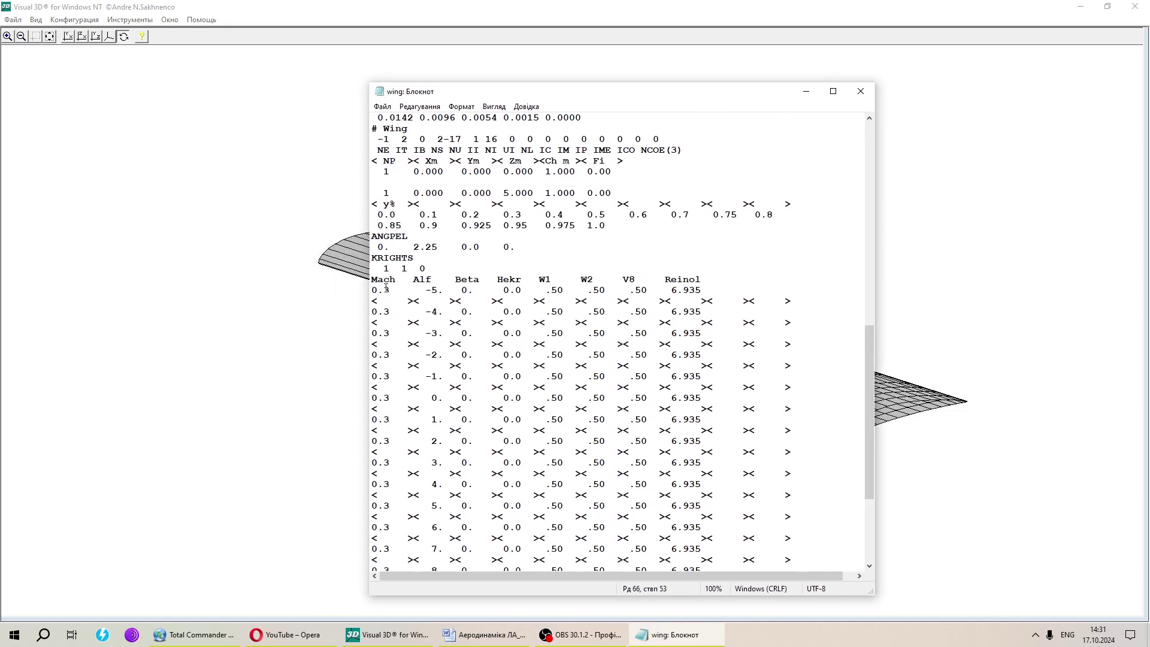
drag(869, 354, 869, 150)
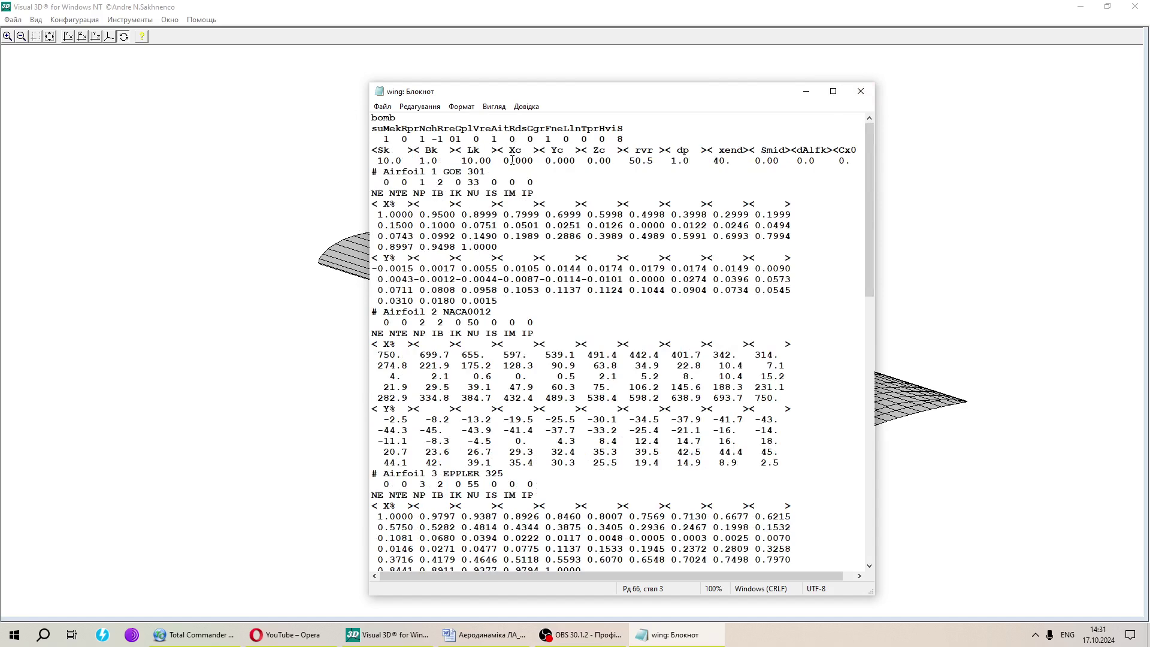
drag(505, 161, 535, 161)
click(861, 91)
Switch to Total Commander and launch Pansym98.exe from the PANSYM folder
click(193, 634)
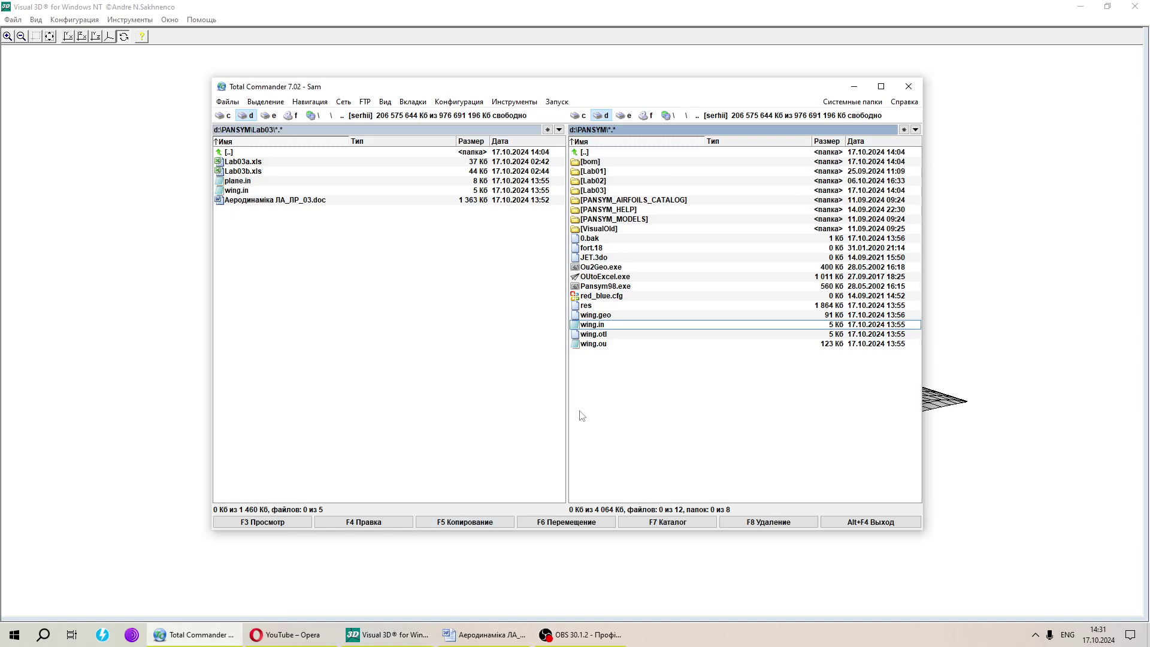
double_click(605, 287)
key(alt+Tab)
Open wing.in, change the parameter following -1 in the third line to 21, and save the file
double_click(602, 324)
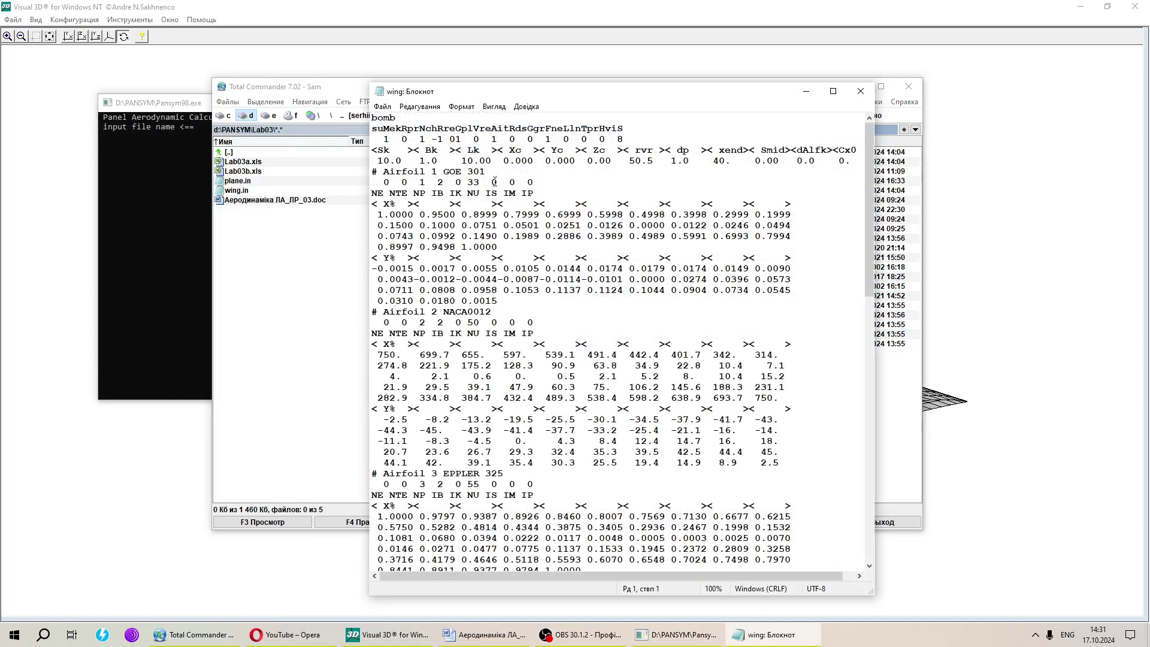
text(2)
click(860, 91)
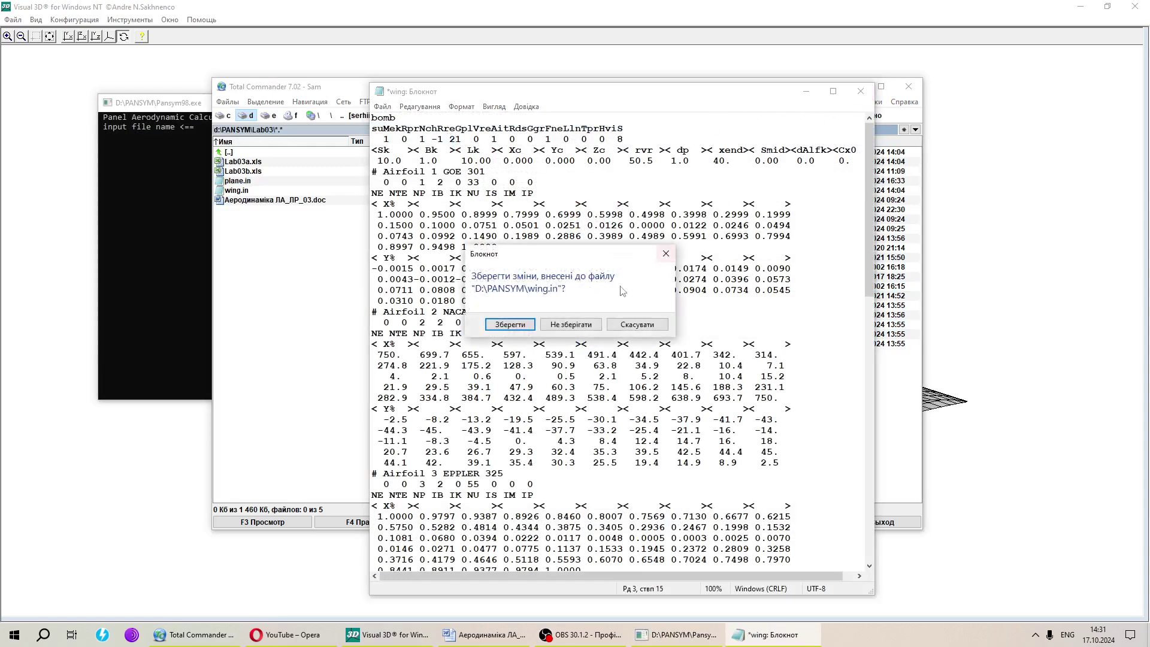
click(512, 330)
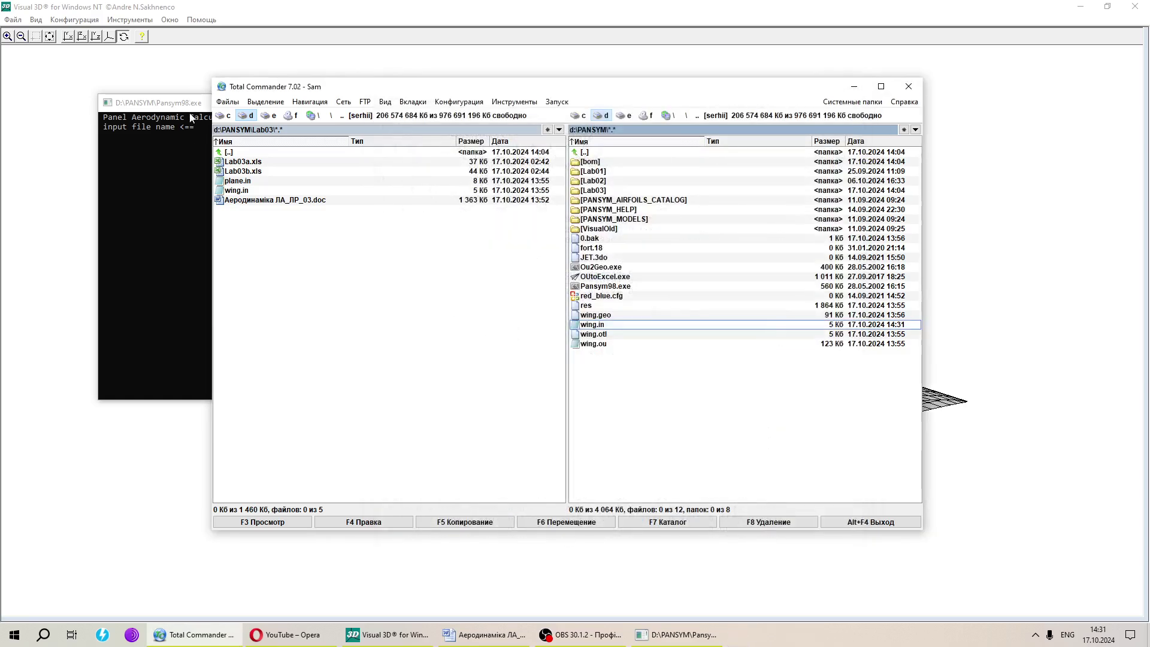
Run the Pansym98 panel aerodynamic calculation with wing as the input file name
click(192, 142)
text(win)
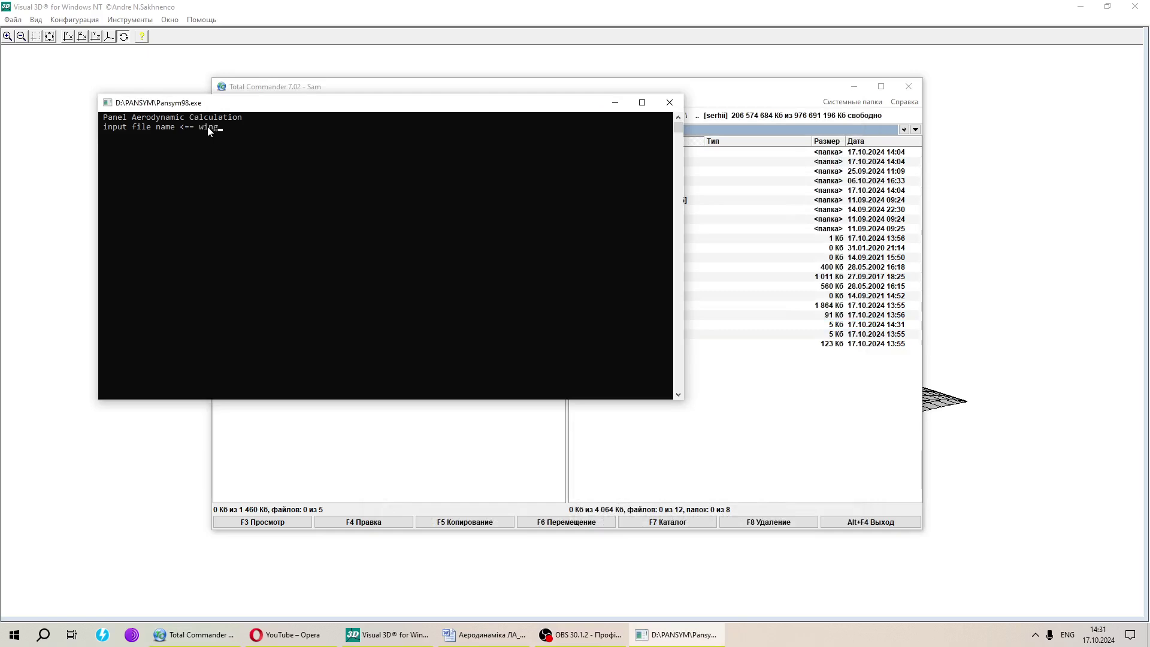
text(g)
key(Return)
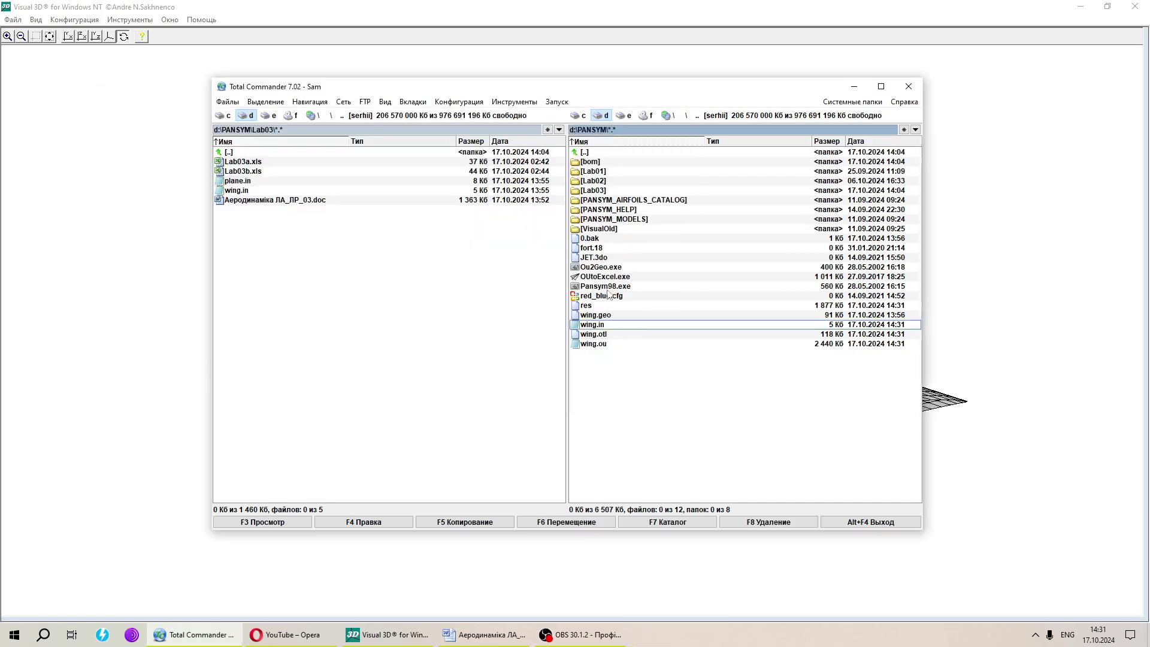
Launch OUtoExcel.exe, load the wing results file from the PANSYM folder and analyse it
click(607, 280)
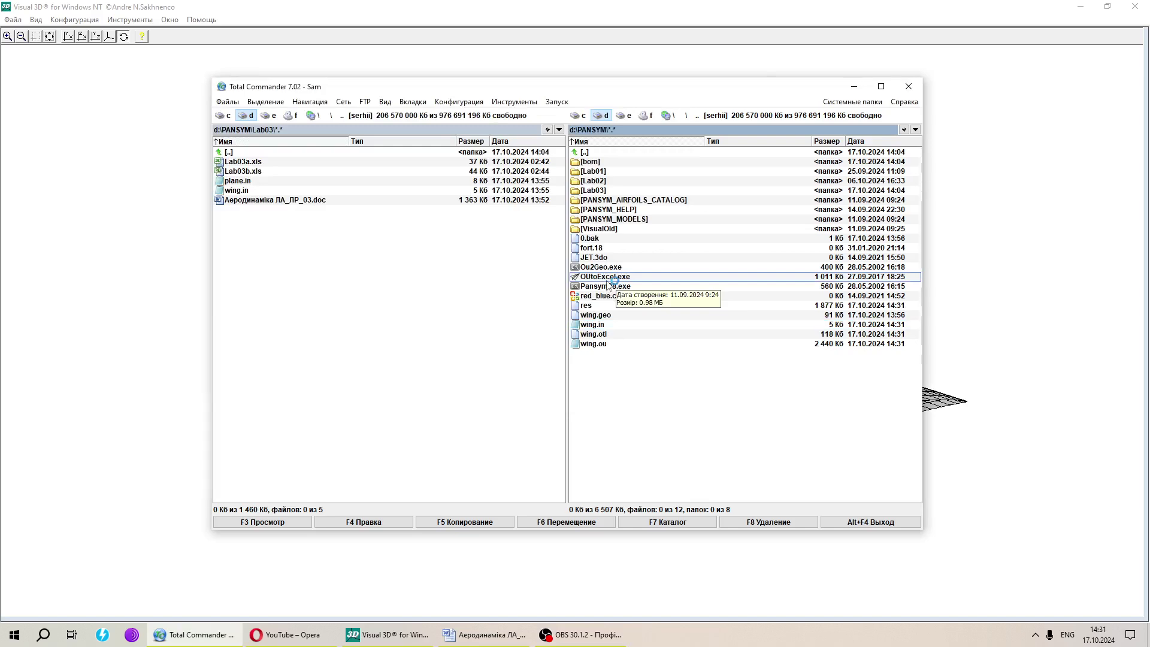
double_click(607, 281)
click(239, 343)
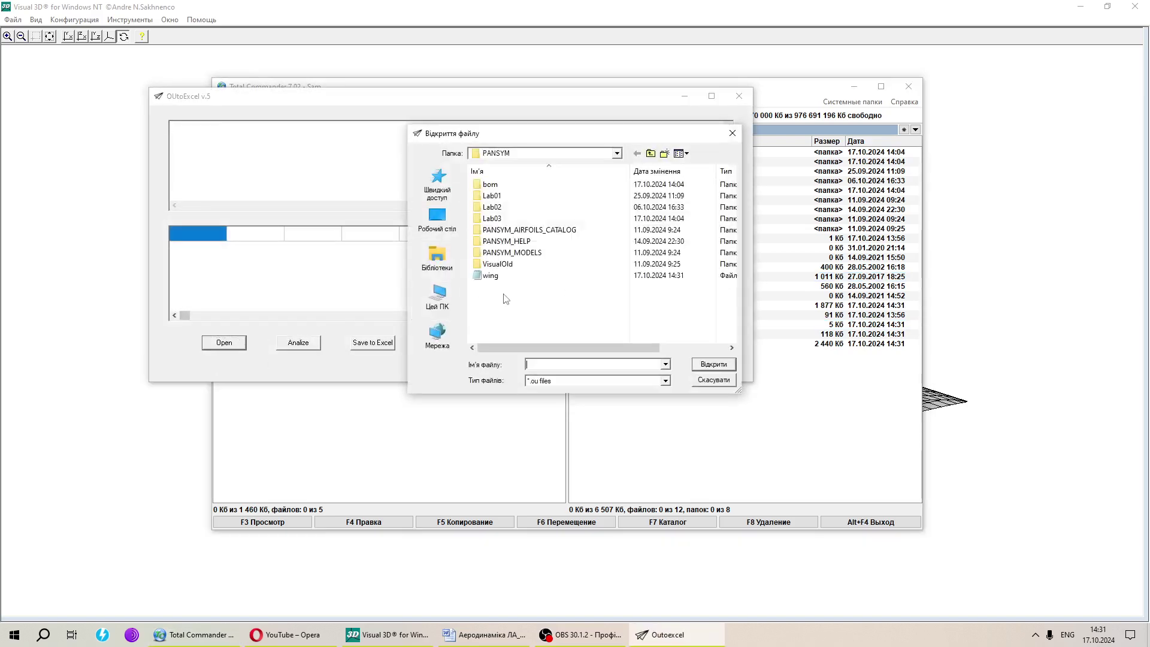
click(490, 276)
click(716, 365)
click(307, 345)
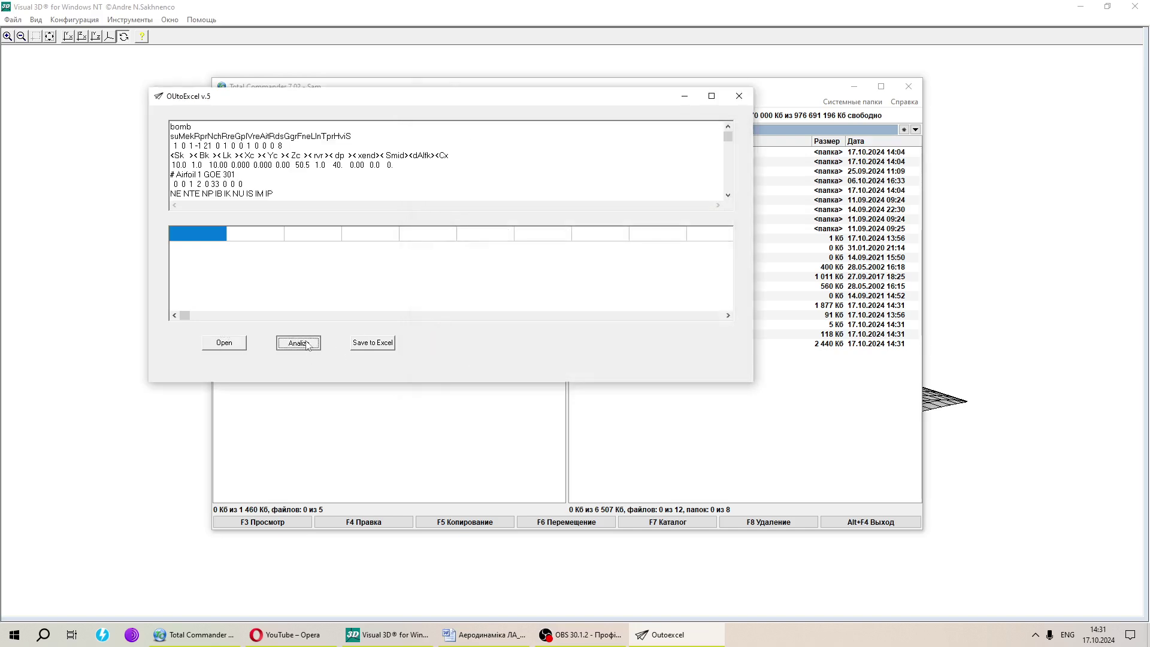
Save the analysed results as xx in .xls format, close the converter and open xx.xls in Excel
click(373, 343)
text(w)
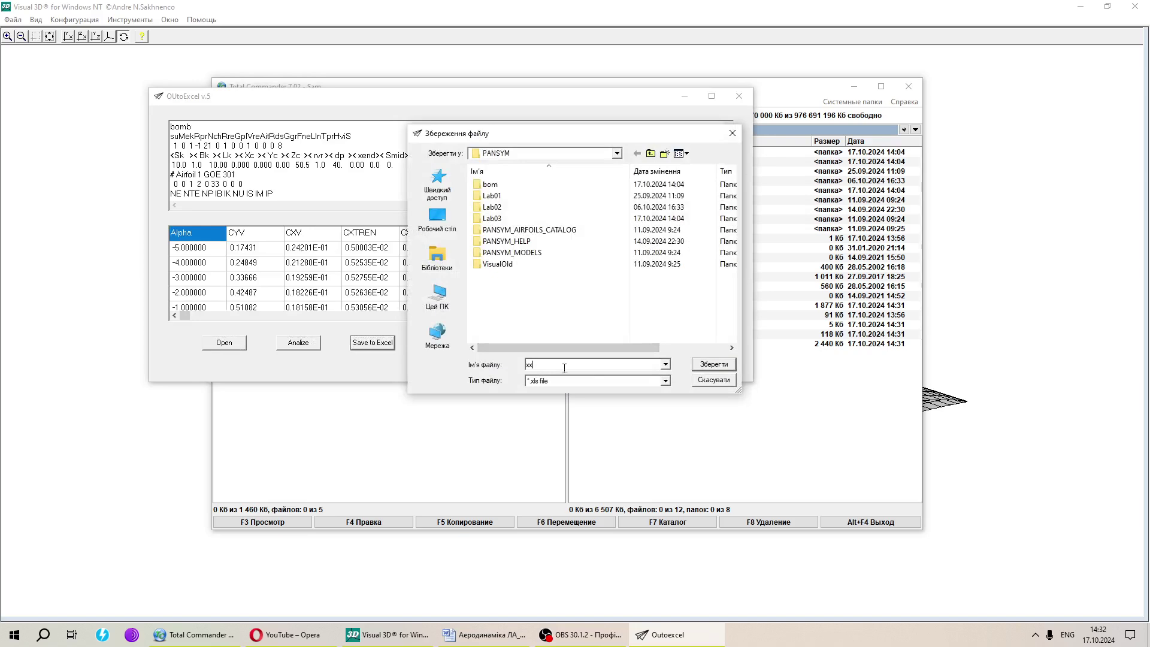
click(714, 364)
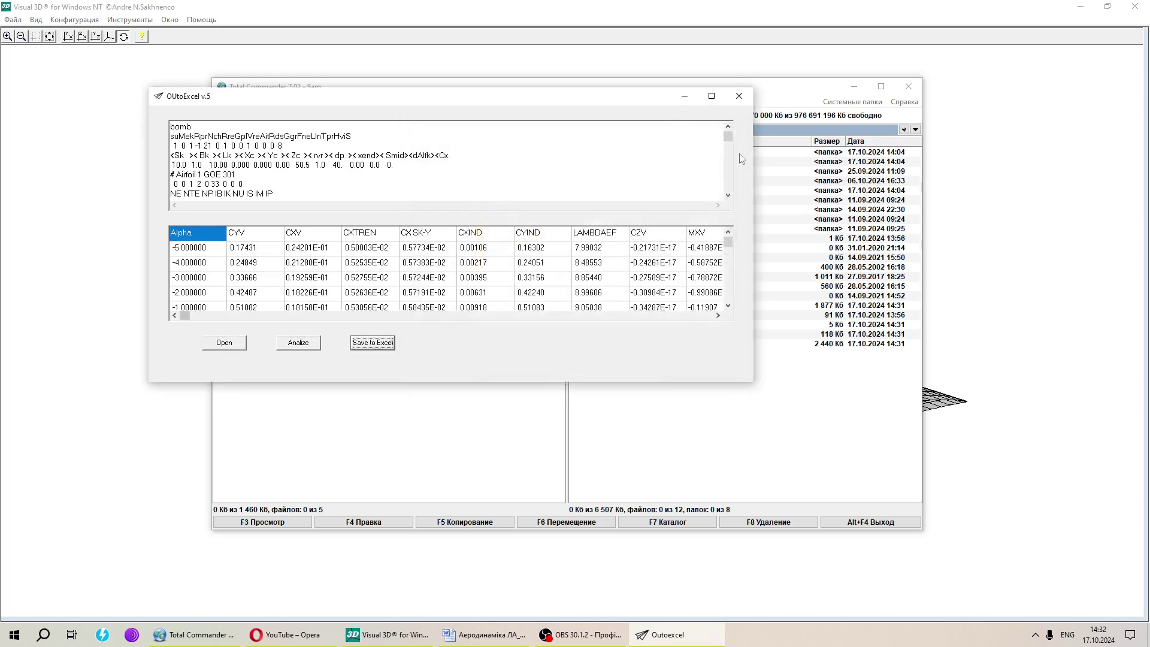
click(739, 96)
click(597, 357)
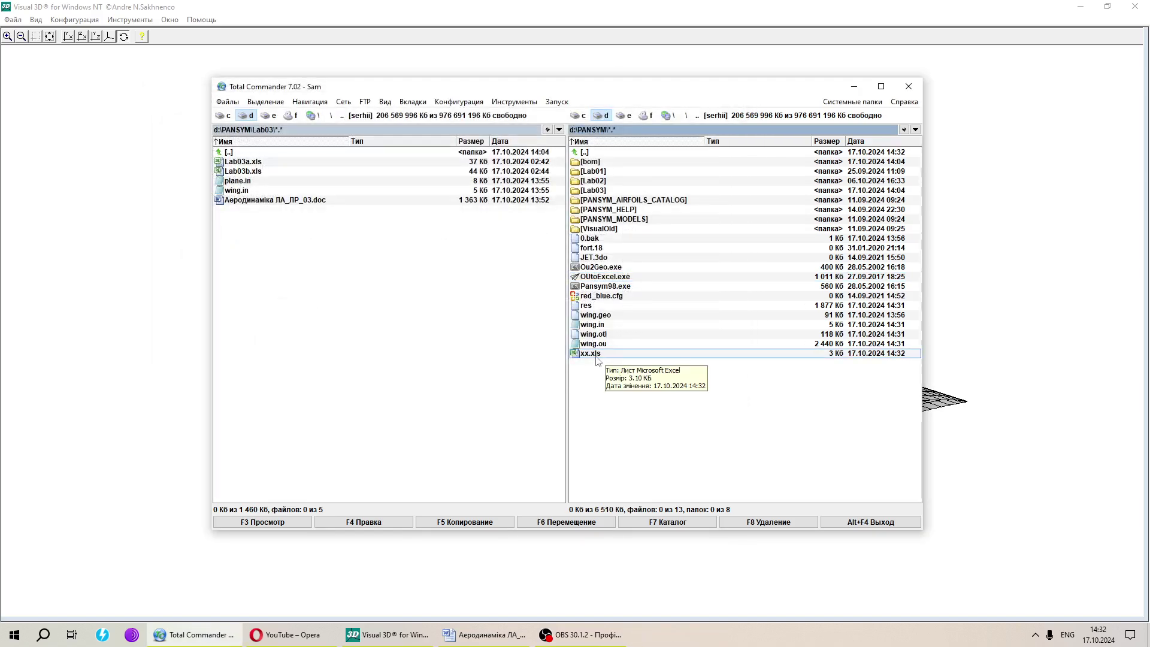
double_click(598, 357)
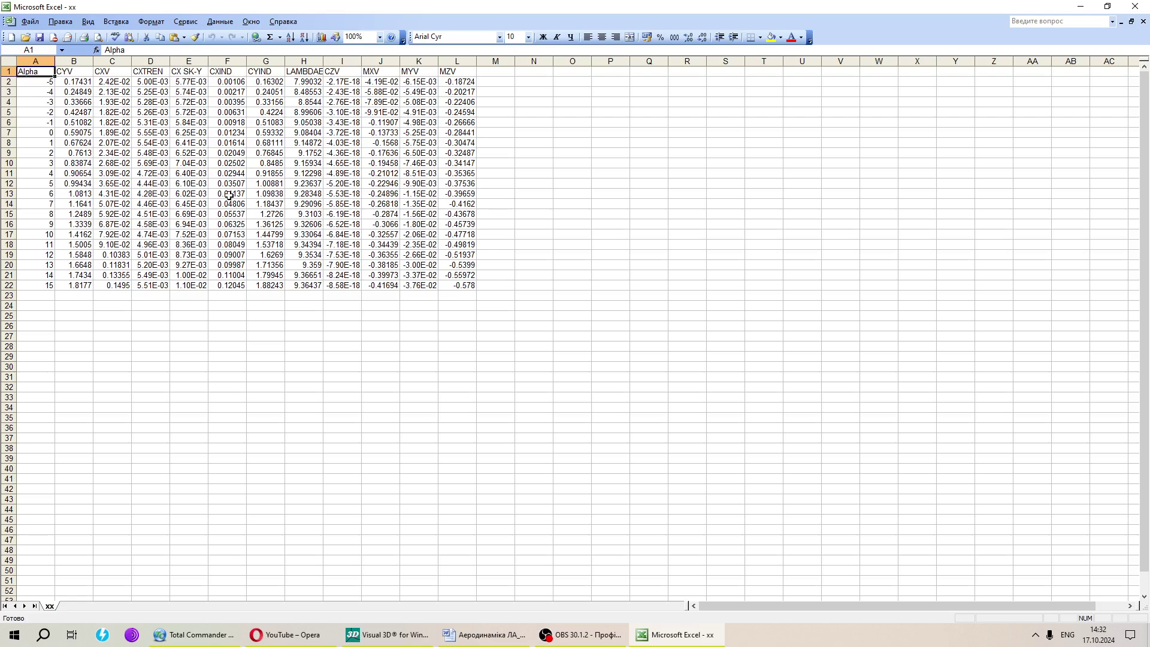
Delete columns E through K, from CX SK-Y to MYV, from the results table
drag(33, 72, 500, 297)
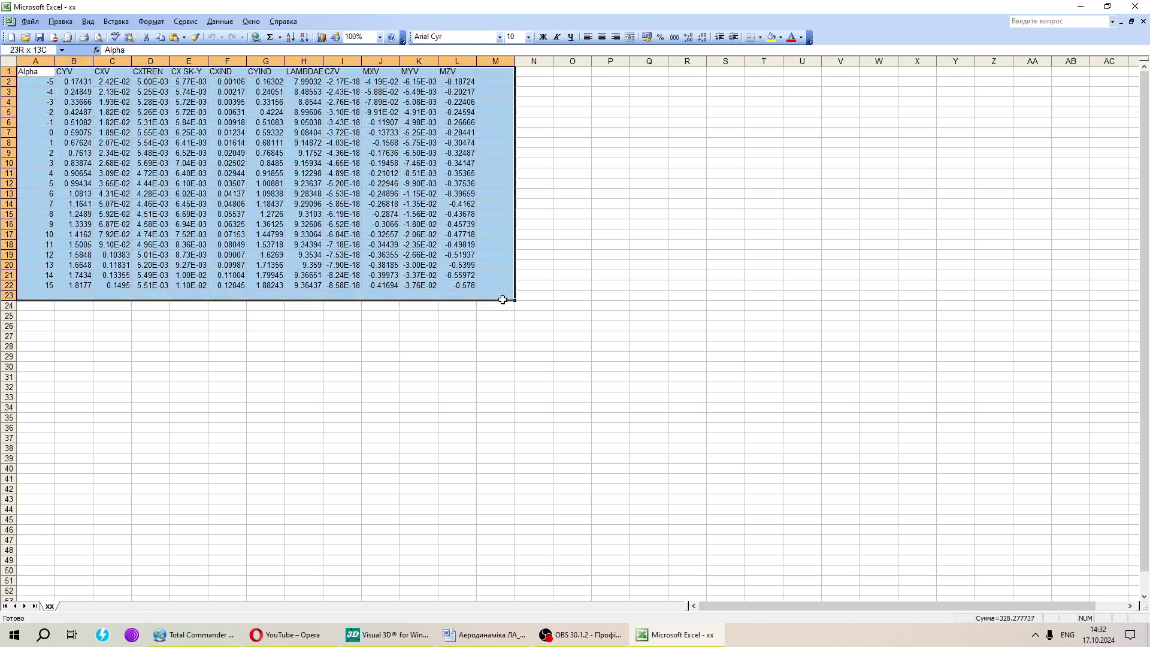
click(496, 336)
click(464, 57)
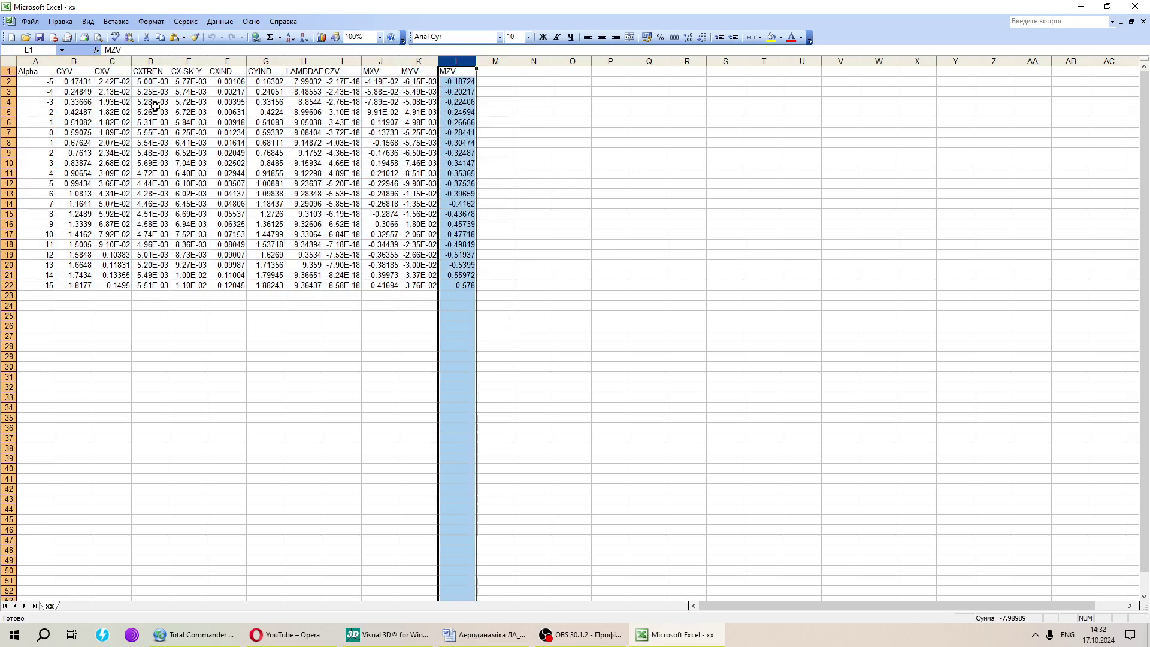
drag(188, 59, 460, 55)
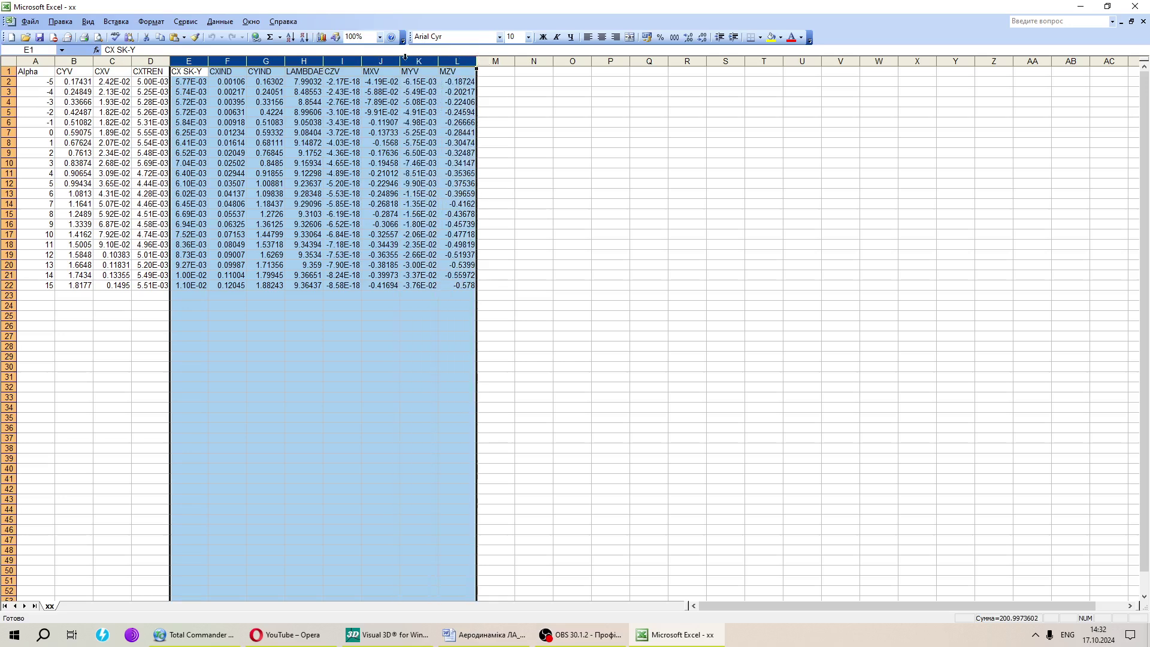
click(228, 60)
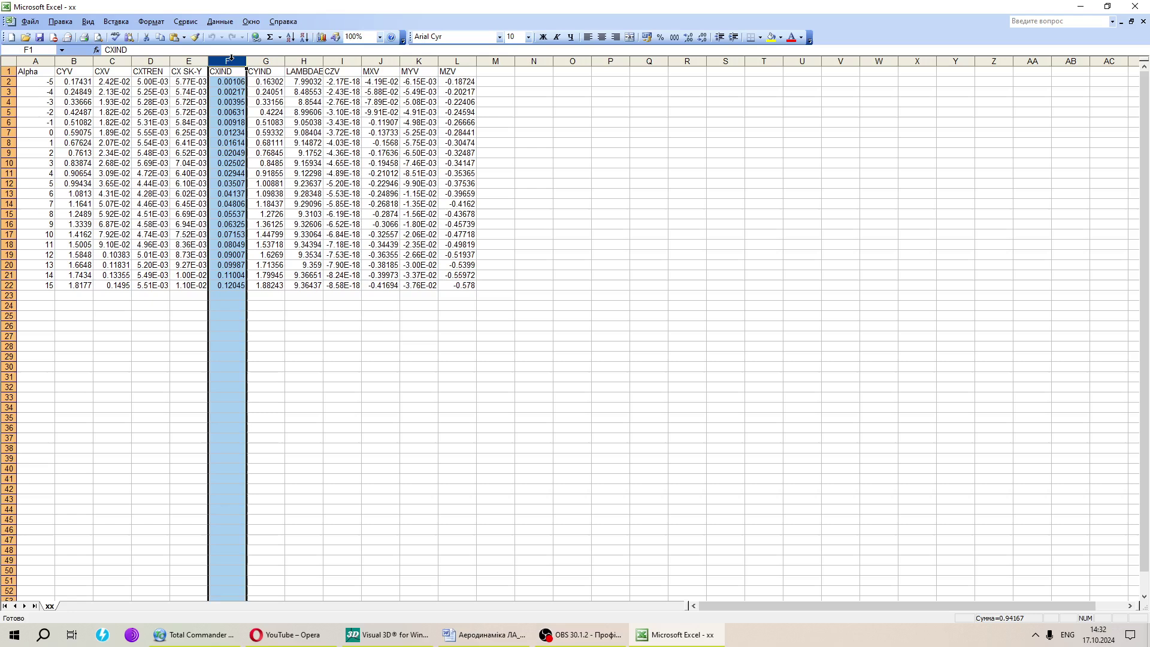
drag(182, 60, 410, 54)
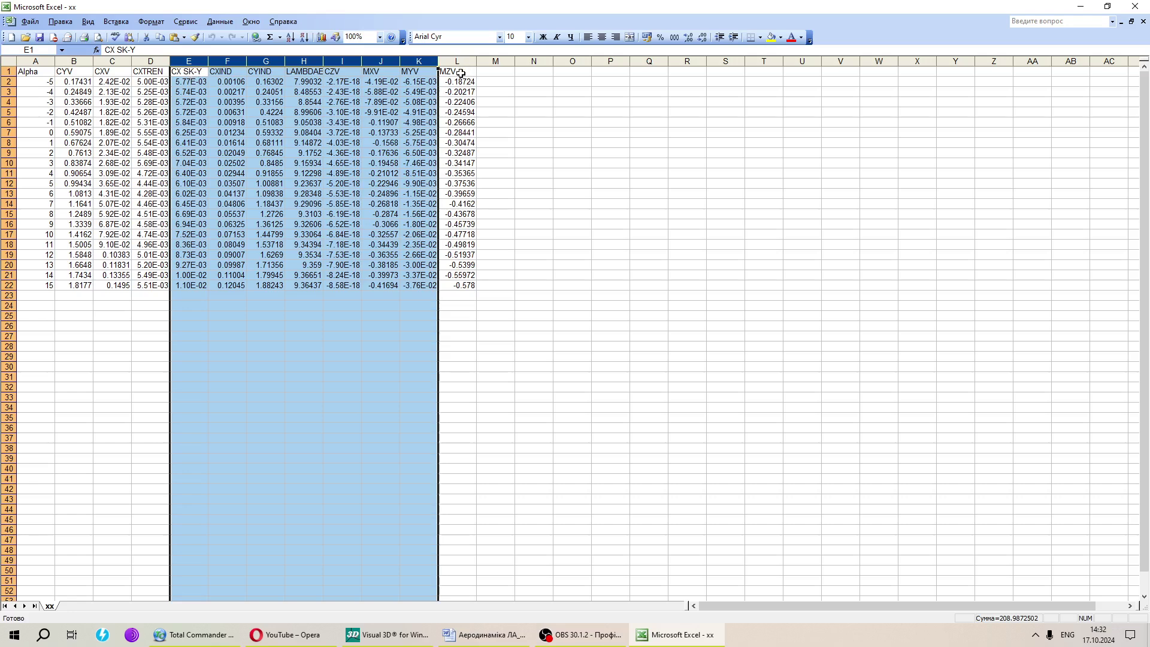
right_click(214, 58)
click(240, 137)
click(275, 143)
Save the workbook in the PANSYM folder as Lab01a in Microsoft Office Excel workbook format
click(39, 37)
click(558, 363)
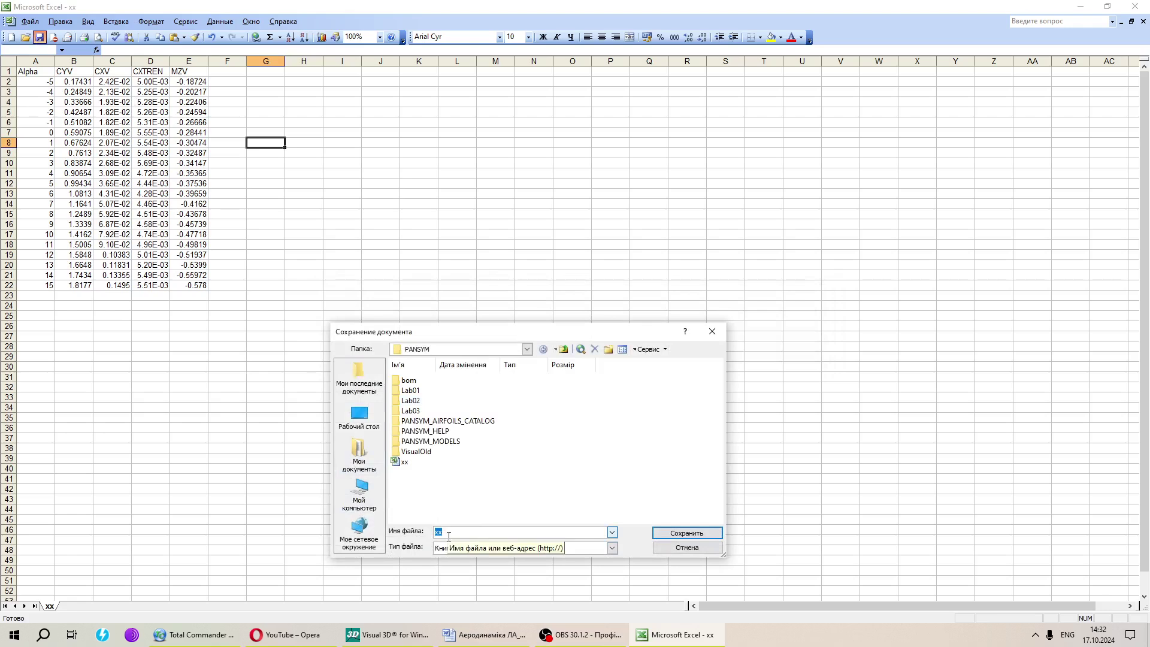
text(Lab01)
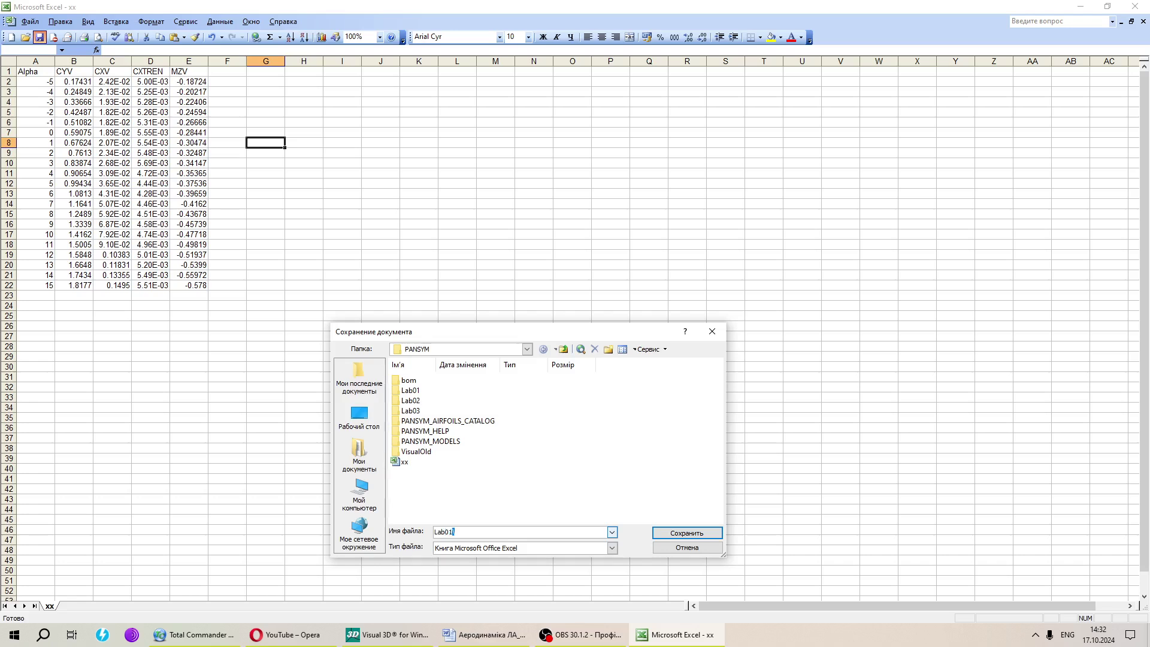
text(a)
click(686, 532)
Centre the header row cells A1:H1 and make them bold
drag(50, 73, 295, 72)
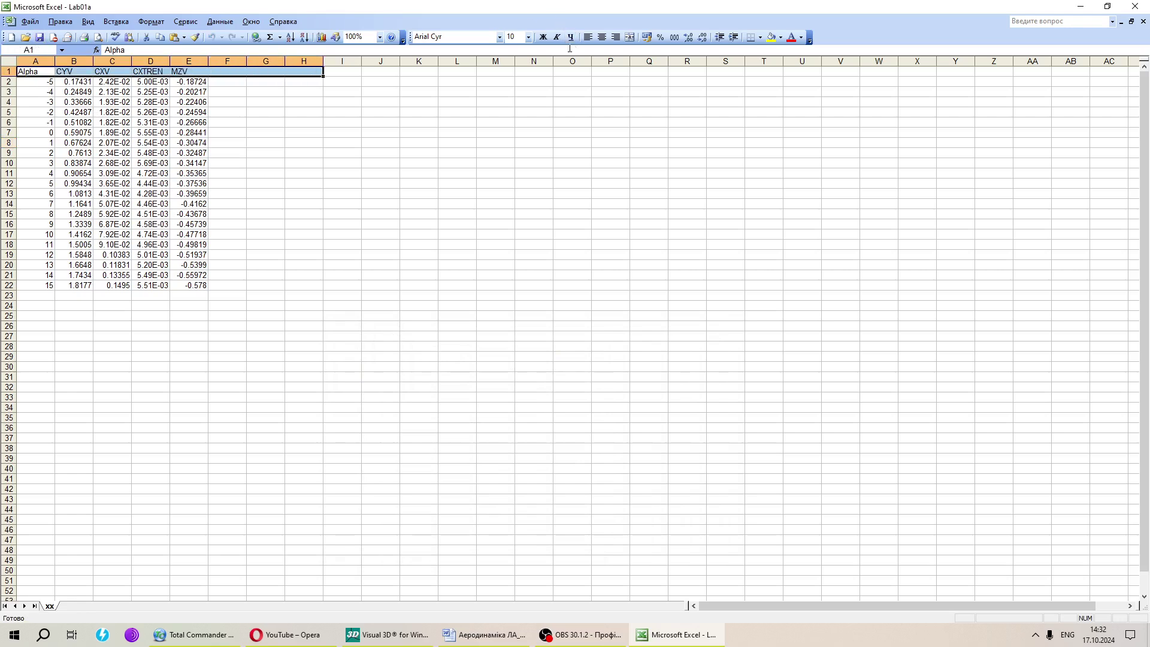
click(602, 37)
click(543, 37)
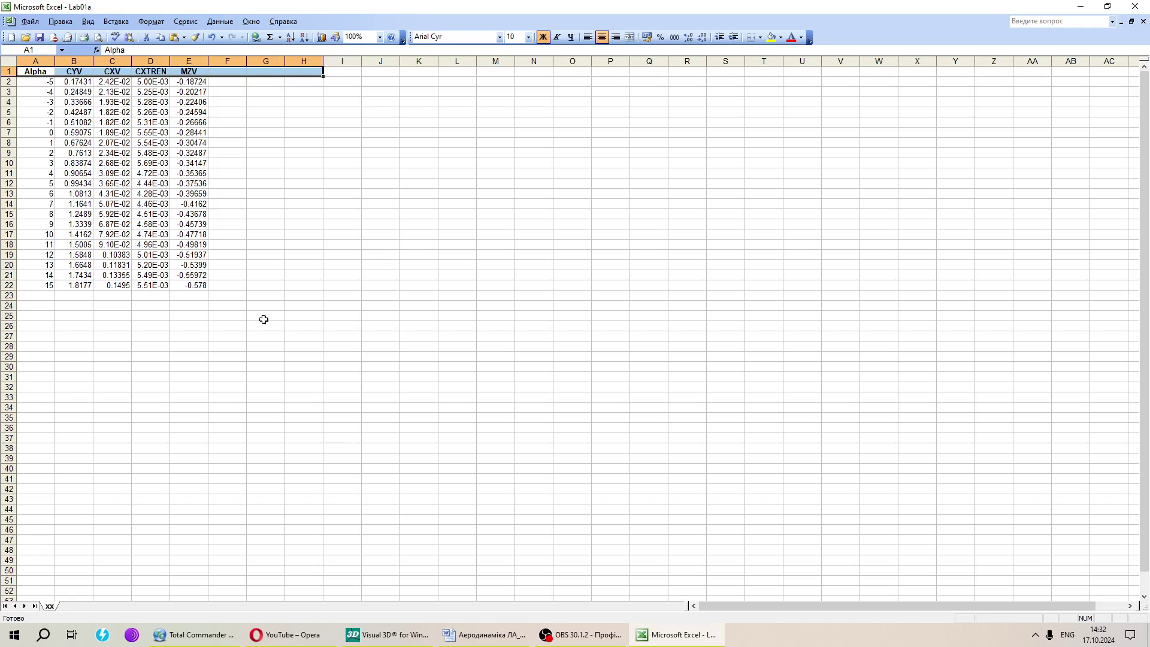
drag(41, 82, 189, 286)
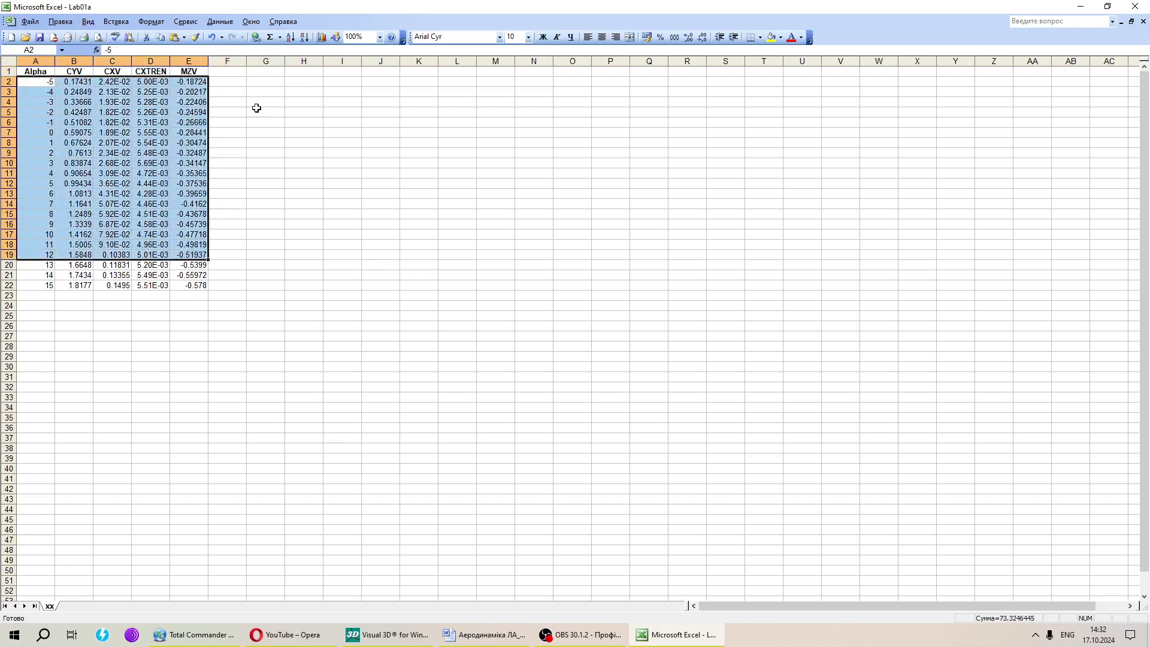
click(261, 113)
click(218, 71)
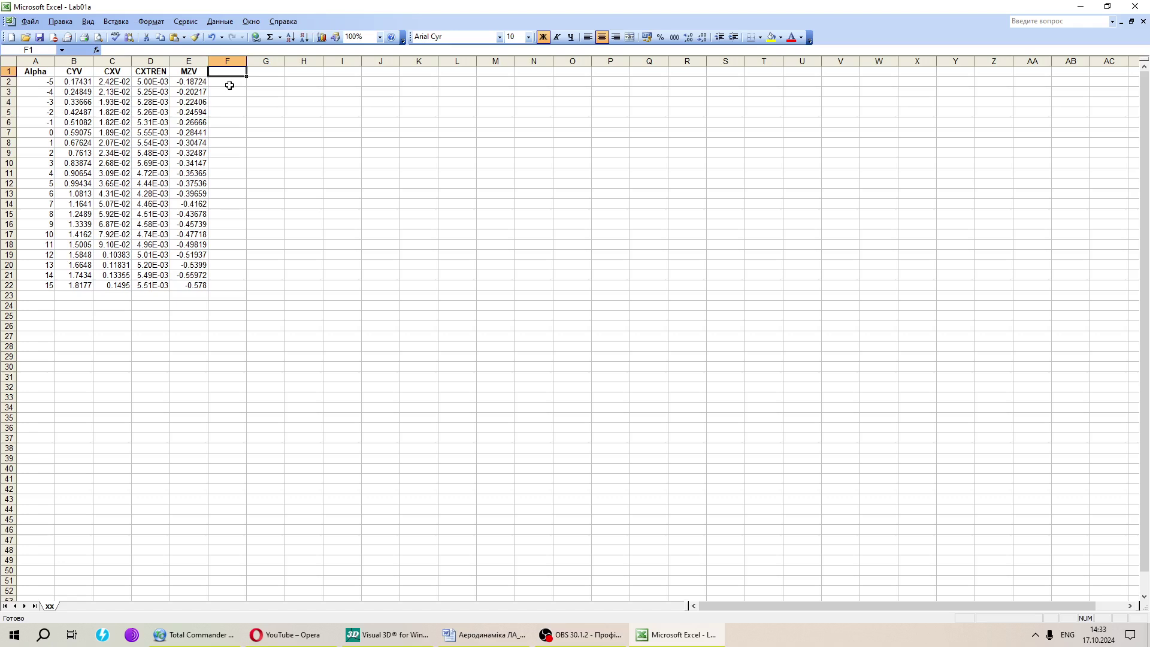
click(232, 85)
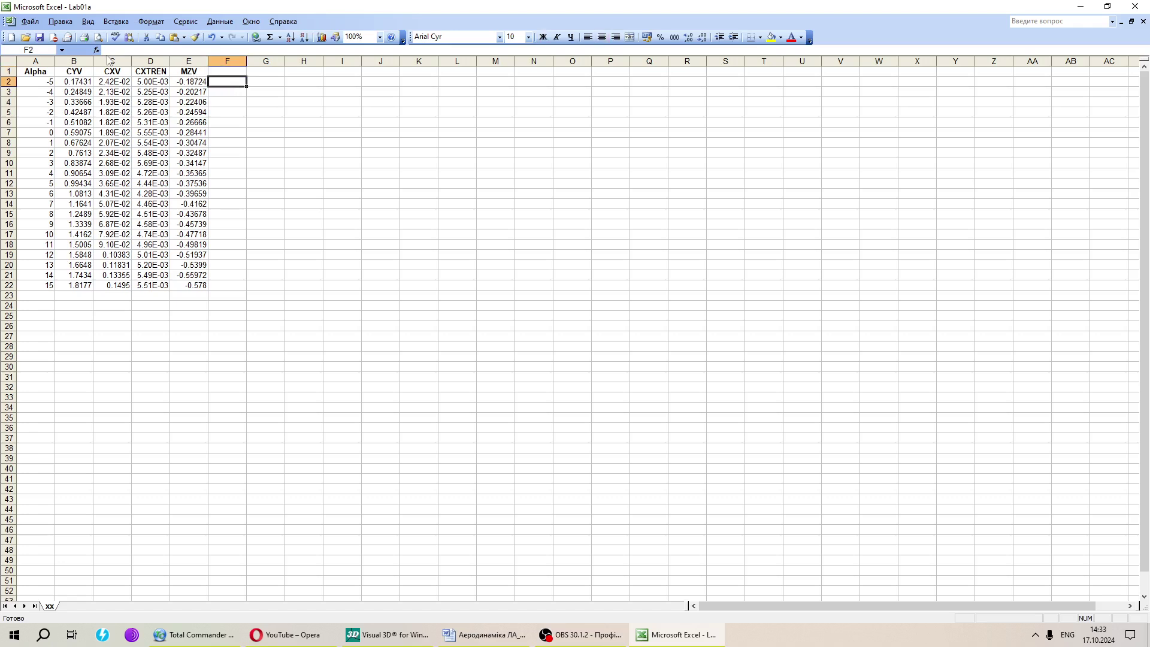
Delete the CXV and CXTREN columns from the table
drag(111, 60, 144, 60)
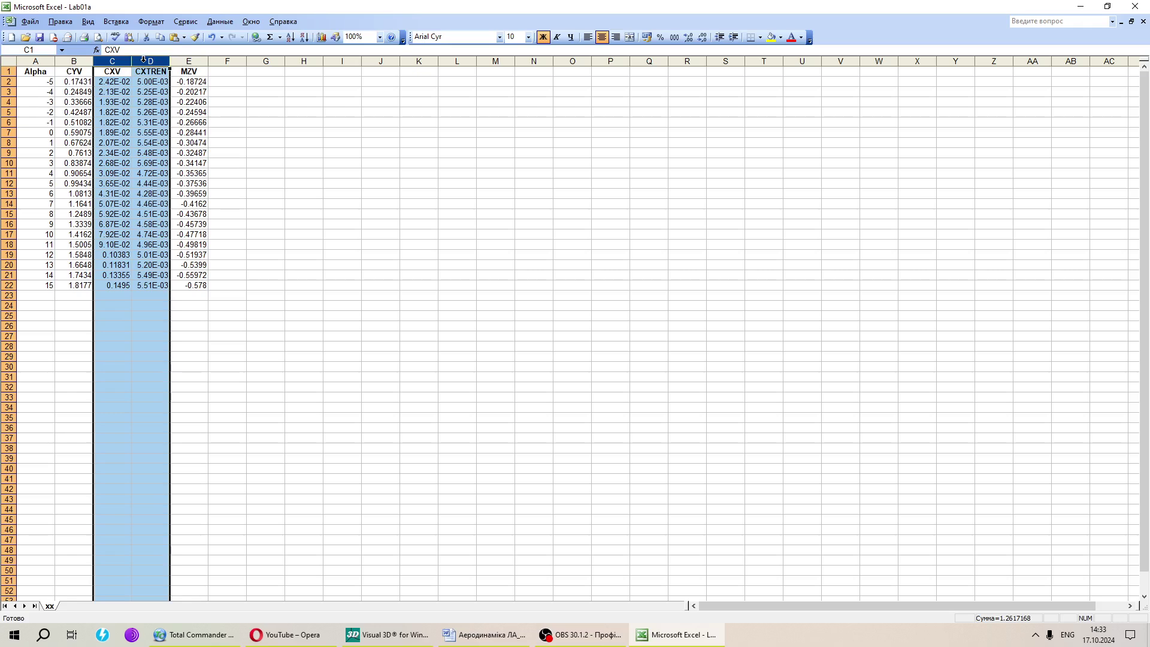
right_click(114, 61)
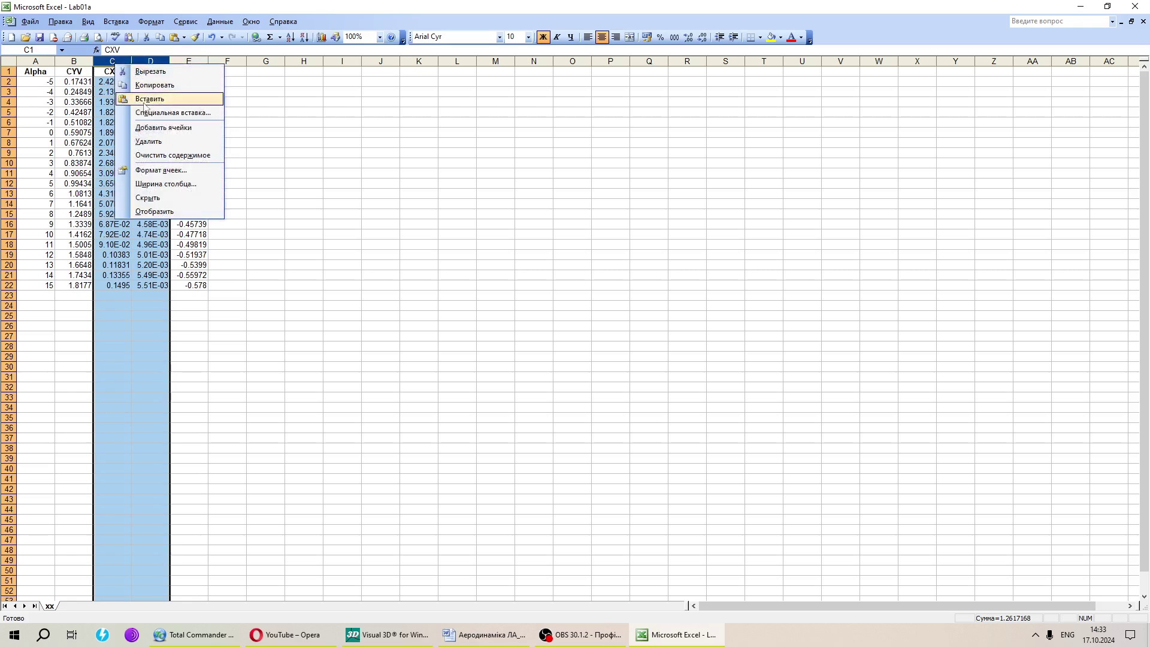
click(161, 142)
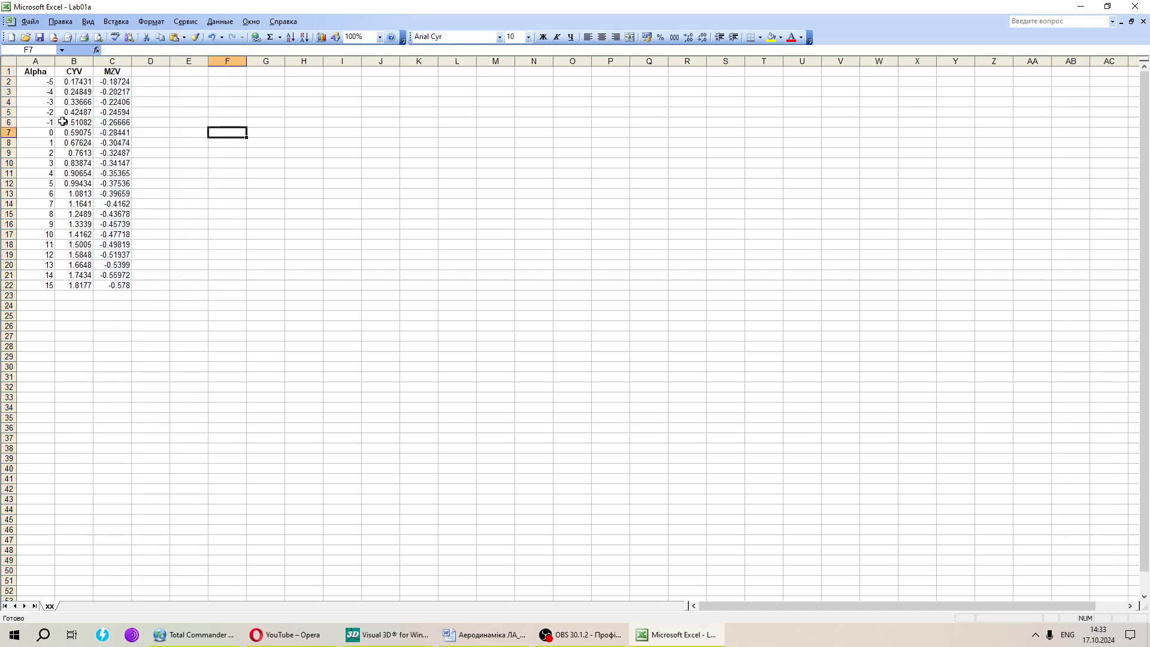
drag(36, 72, 114, 285)
click(188, 265)
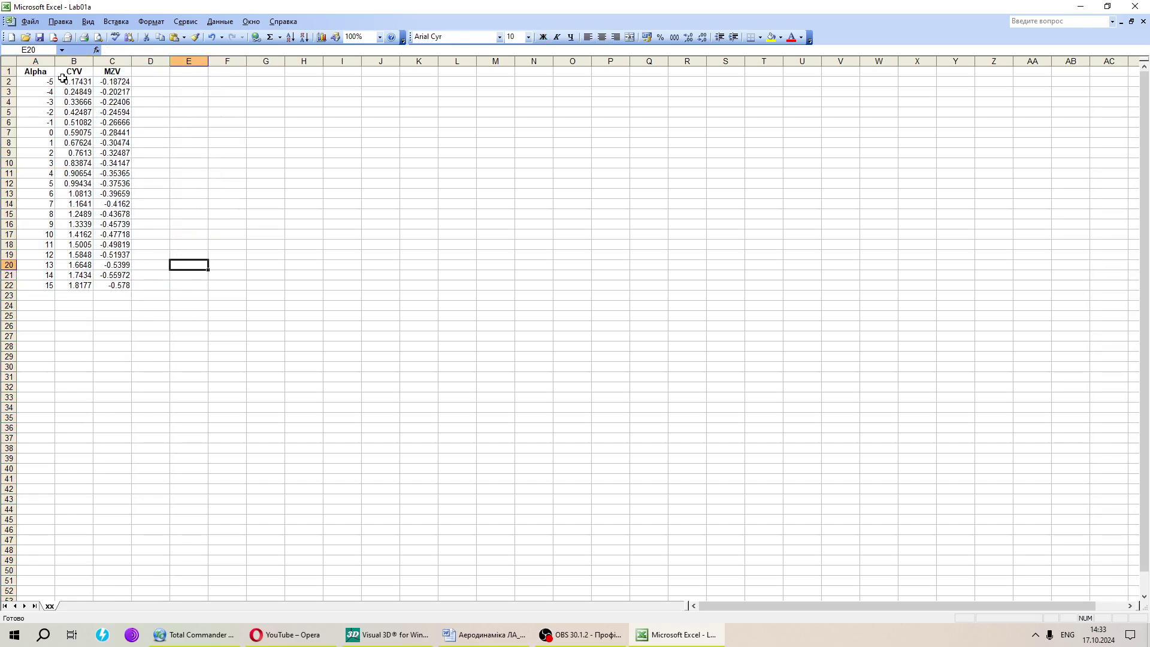
drag(36, 60, 106, 61)
click(240, 99)
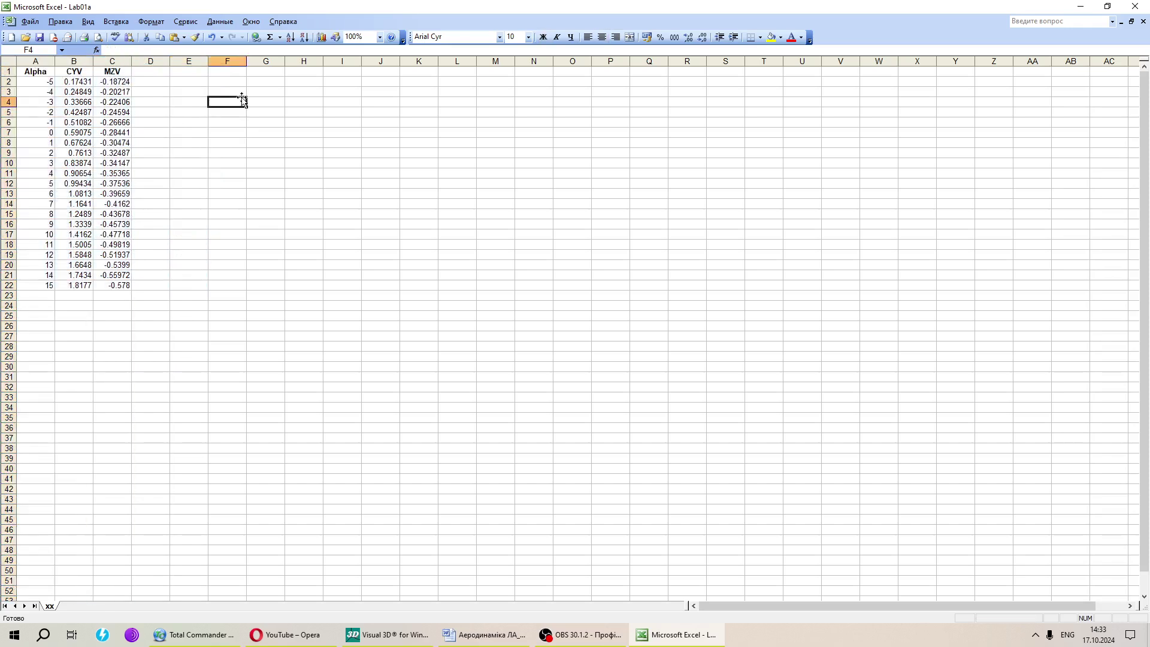
Start a new chart of the scatter type (Точечная) and proceed to its source data settings
click(322, 37)
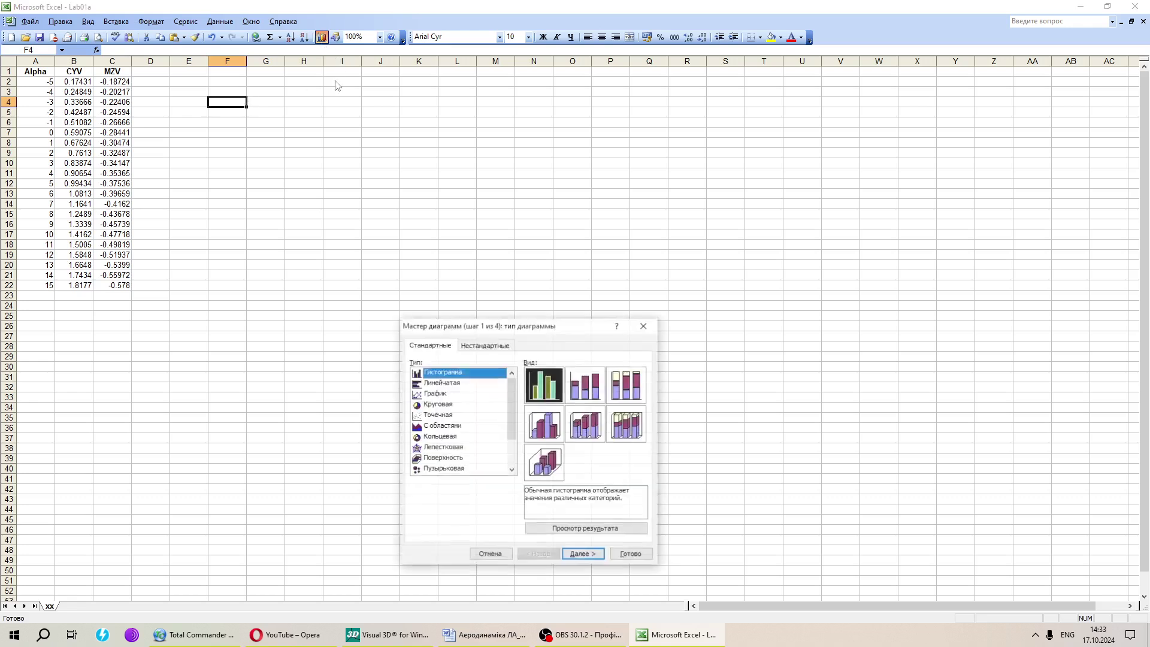
click(455, 394)
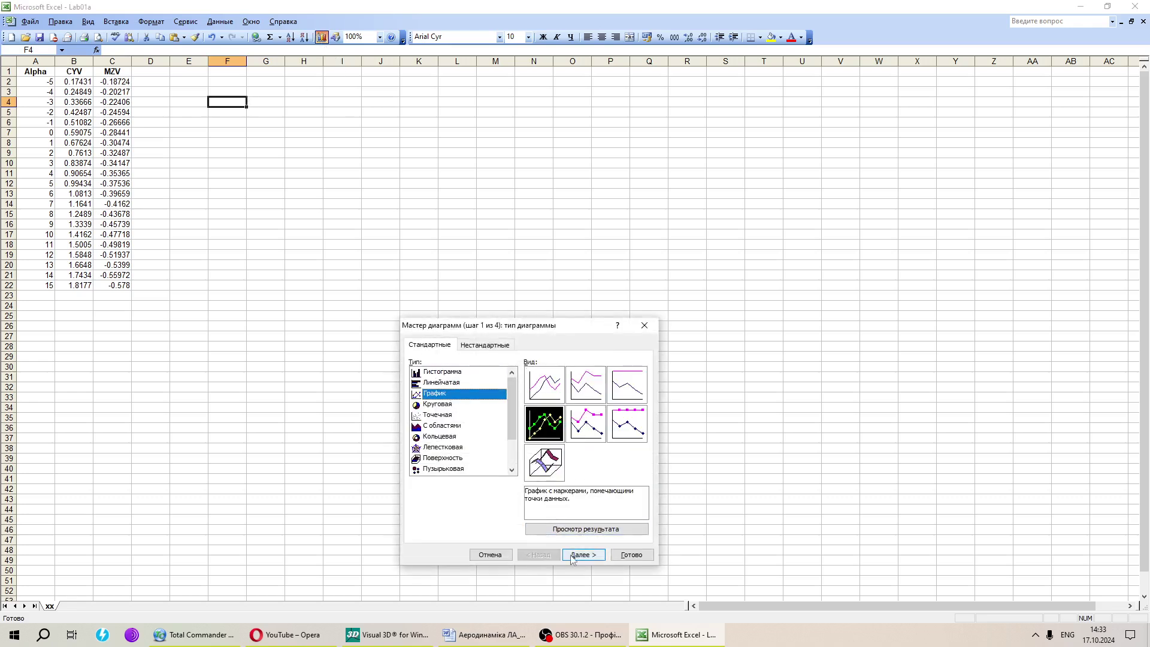
click(443, 414)
click(544, 423)
click(580, 555)
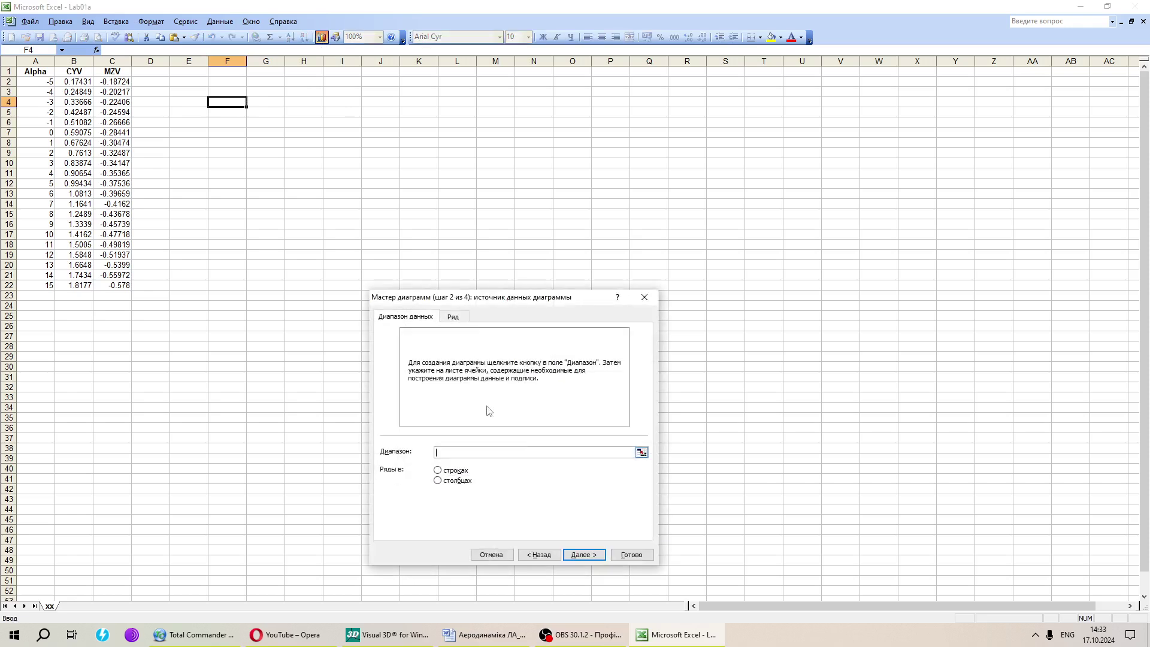
Add a data series with X values A2:A22 and Y values B2:B22, and finish creating the scatter chart
click(455, 317)
click(403, 501)
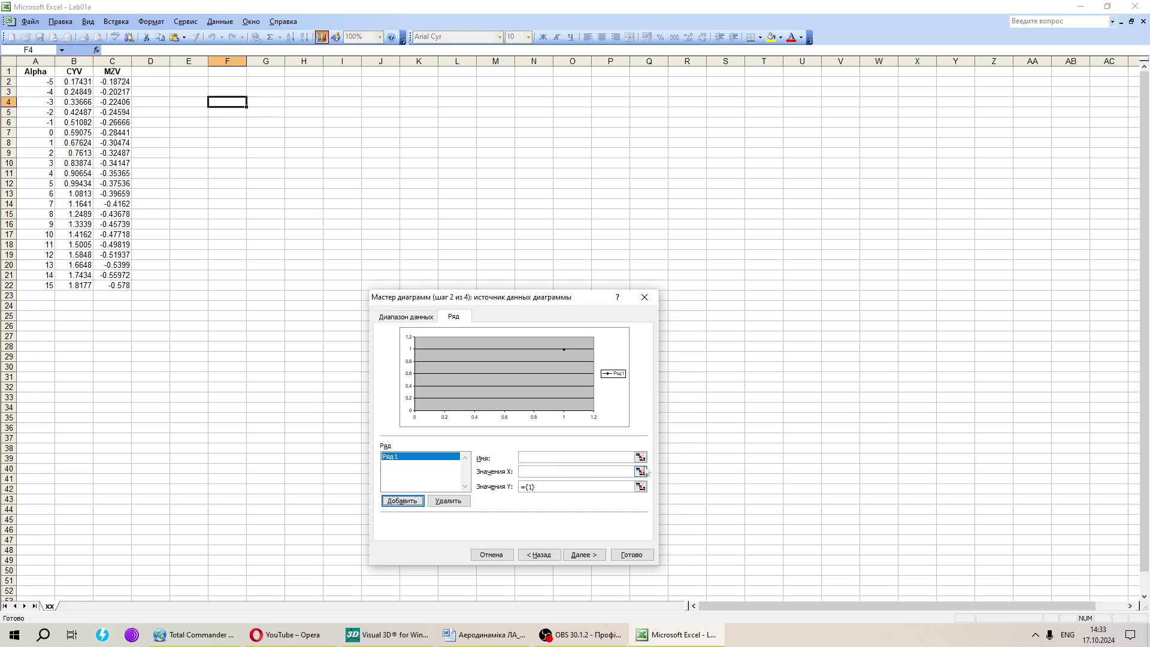
click(640, 472)
click(41, 82)
drag(41, 82, 38, 289)
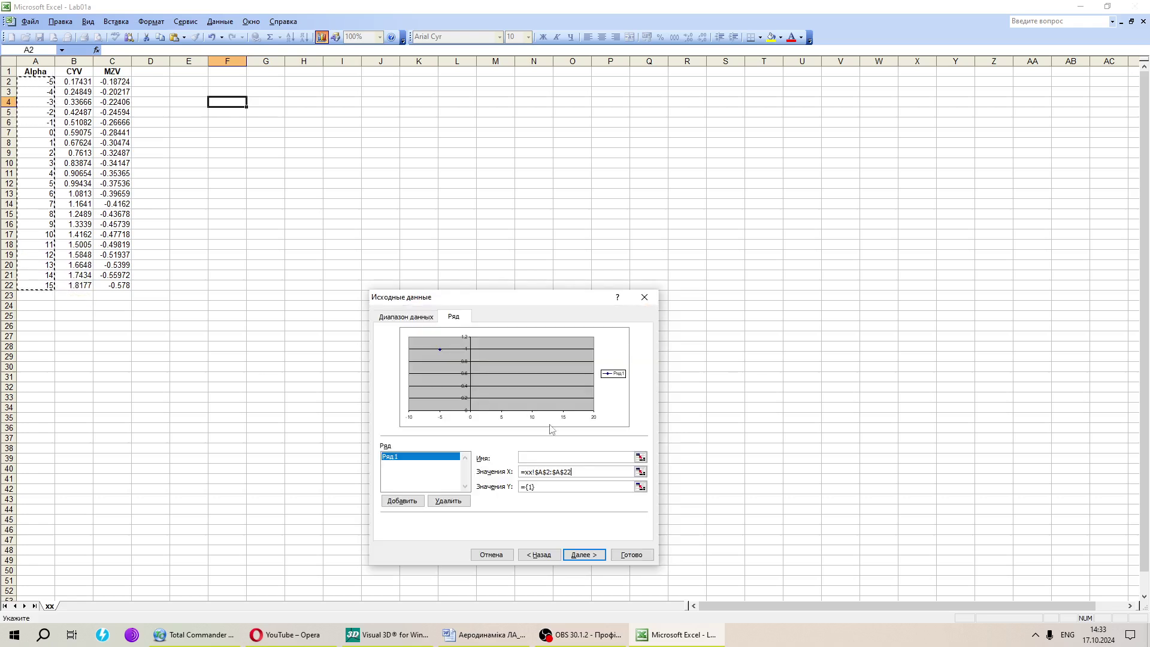
click(640, 487)
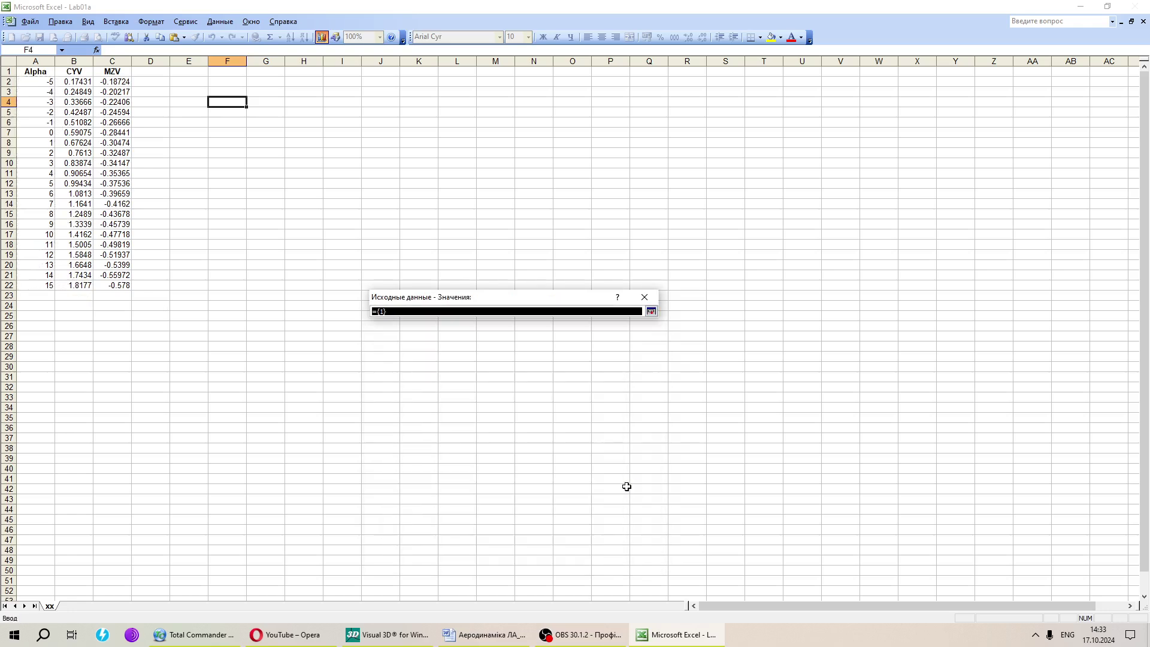
drag(81, 83, 79, 287)
click(632, 555)
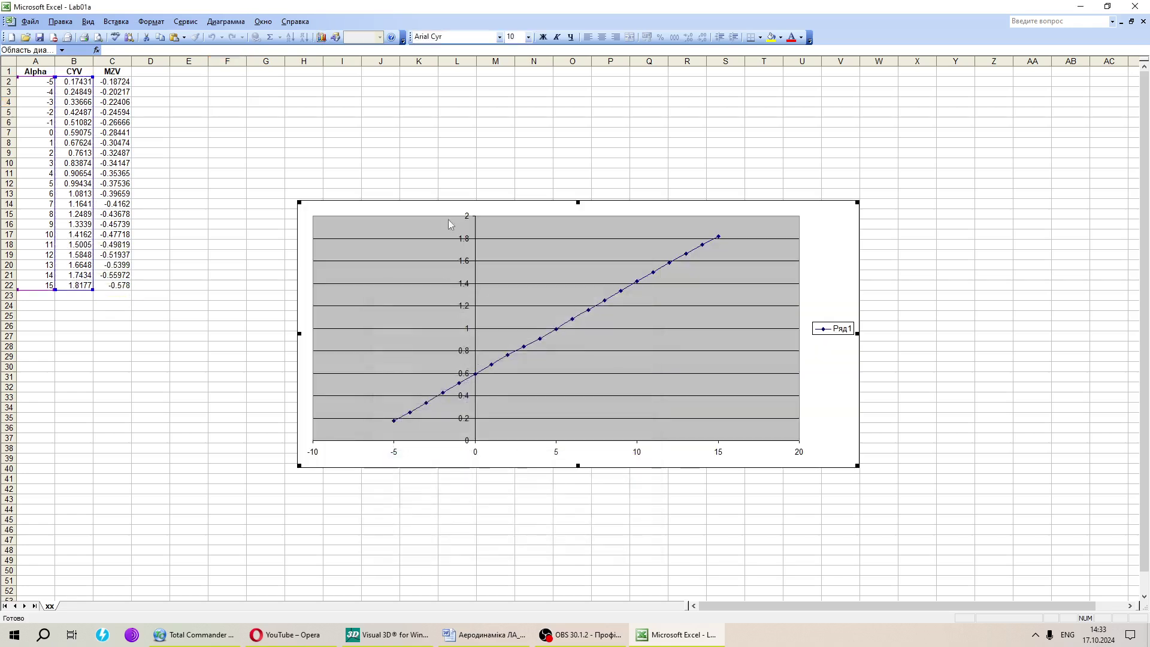
Place the chart beside the data table, delete its legend, and resize it to span about columns E to M and rows 2 to 31
drag(439, 214, 308, 88)
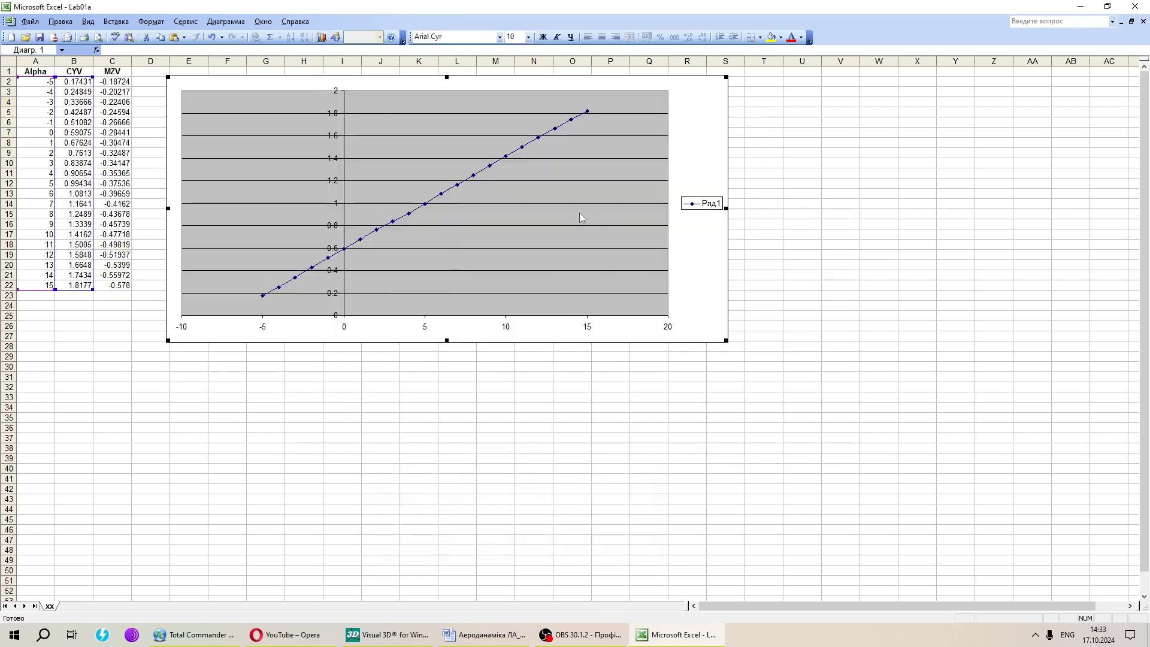
click(709, 206)
key(Delete)
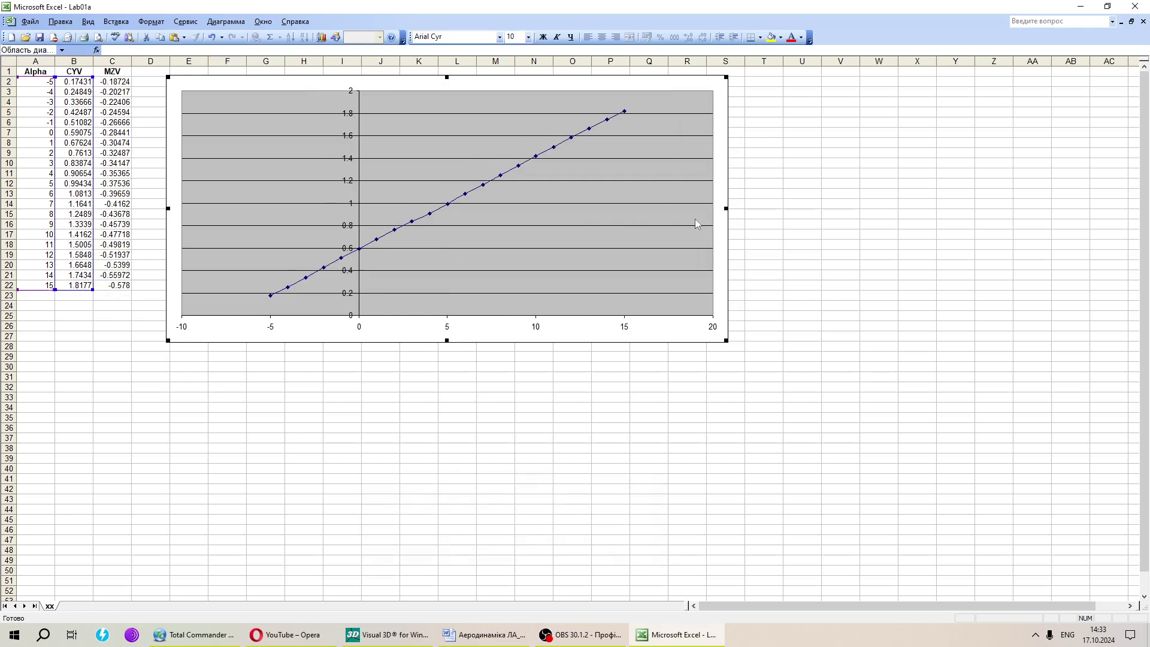
drag(727, 343, 517, 379)
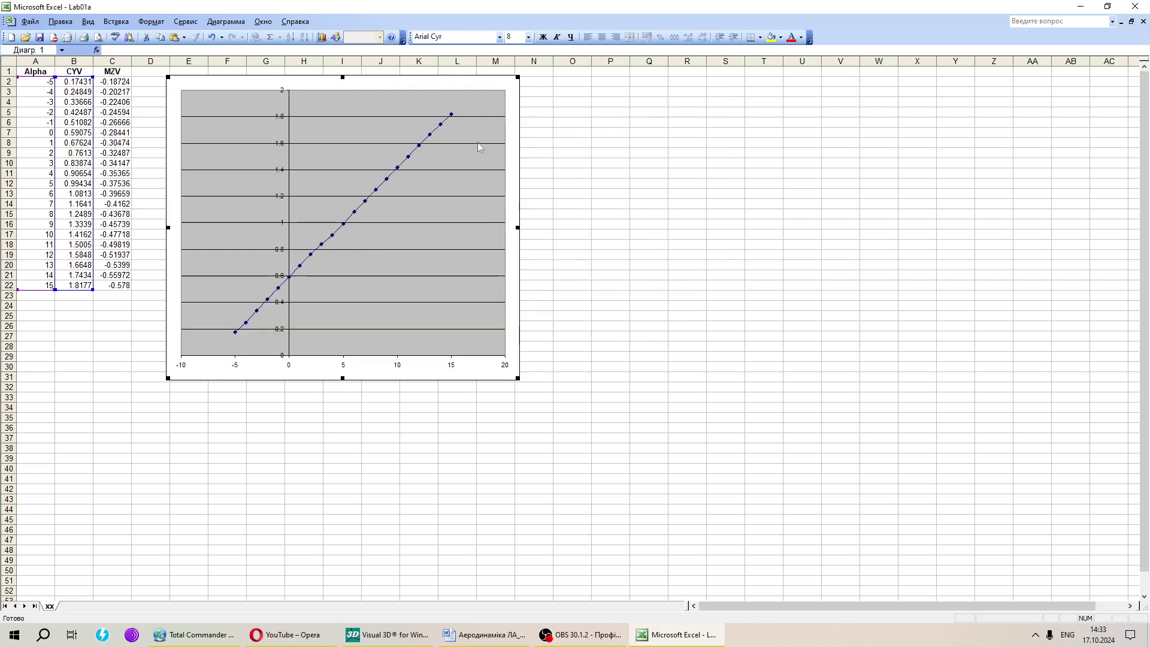
drag(458, 80, 452, 79)
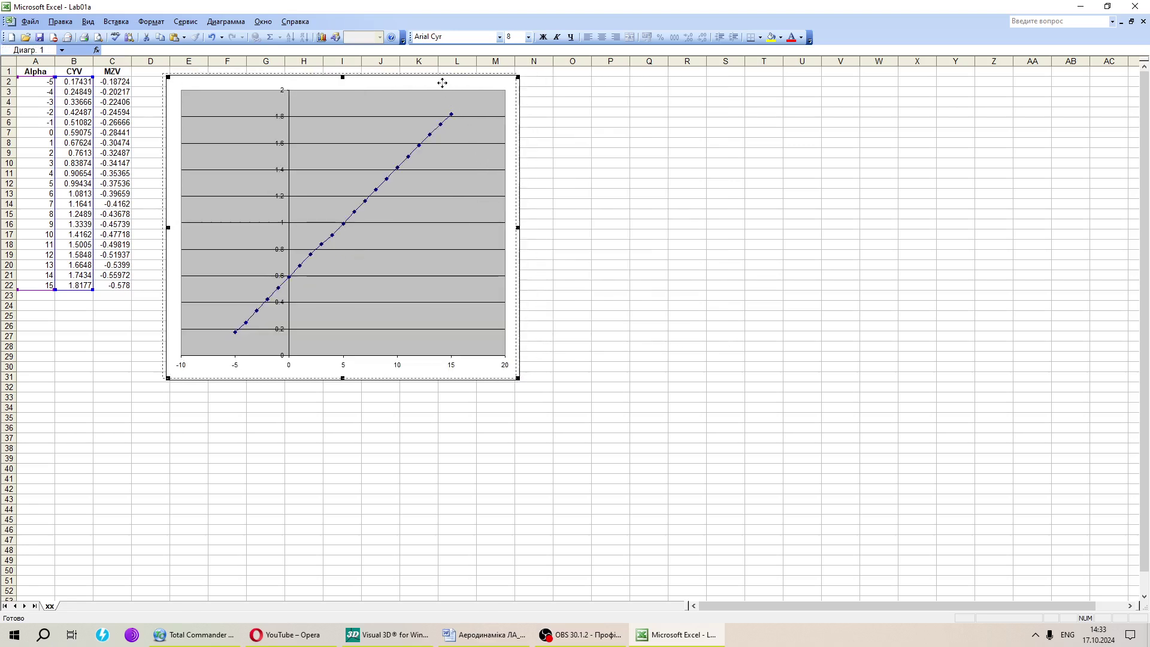
click(599, 212)
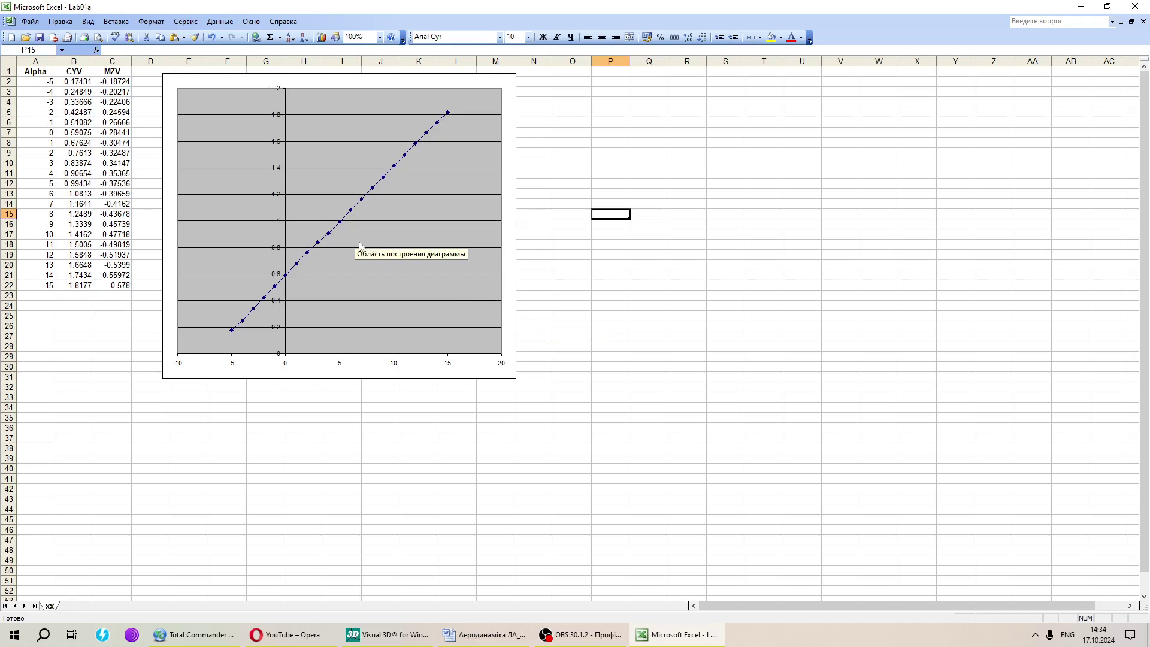
Format the plotted CYV data series with a thicker line
click(334, 233)
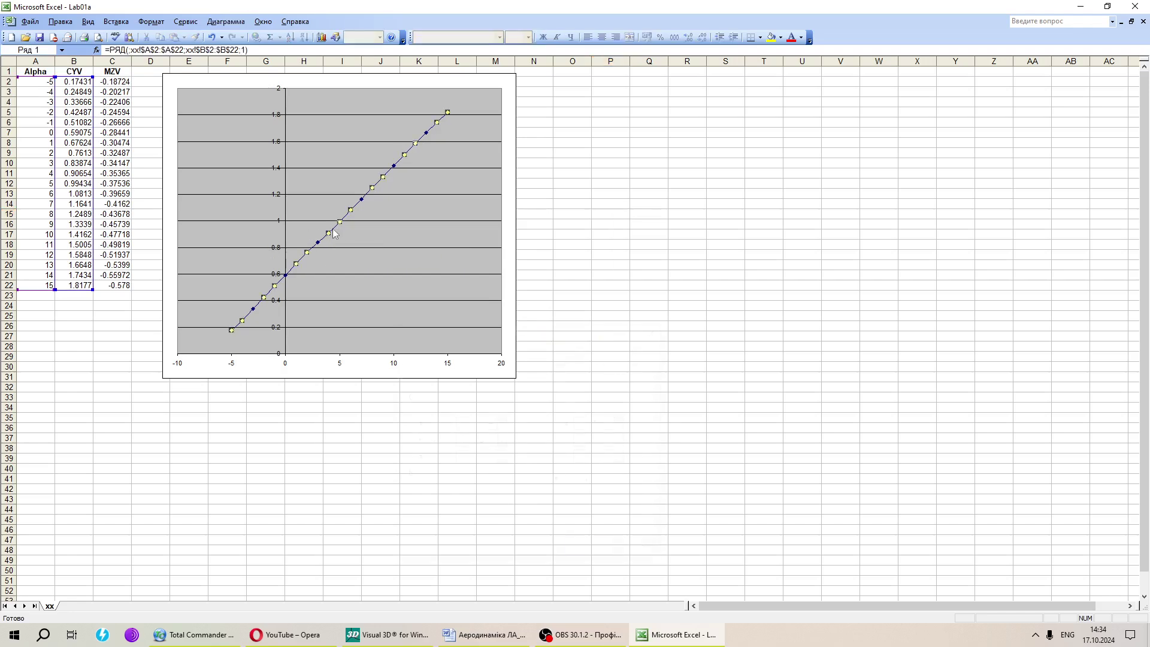
double_click(334, 233)
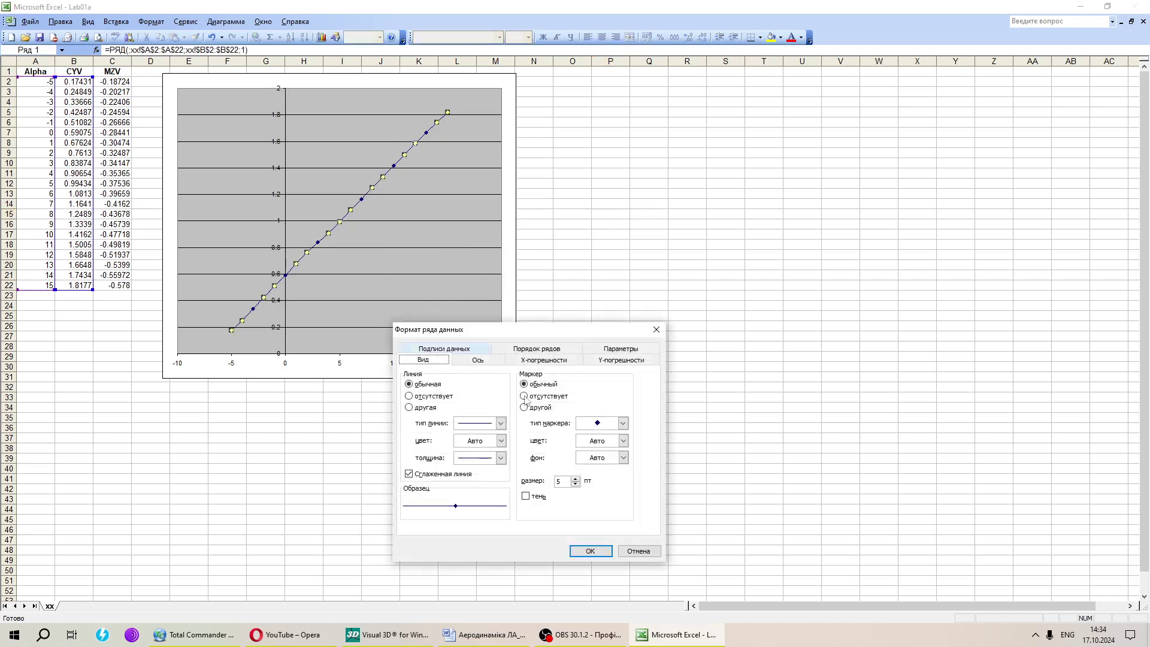
click(501, 458)
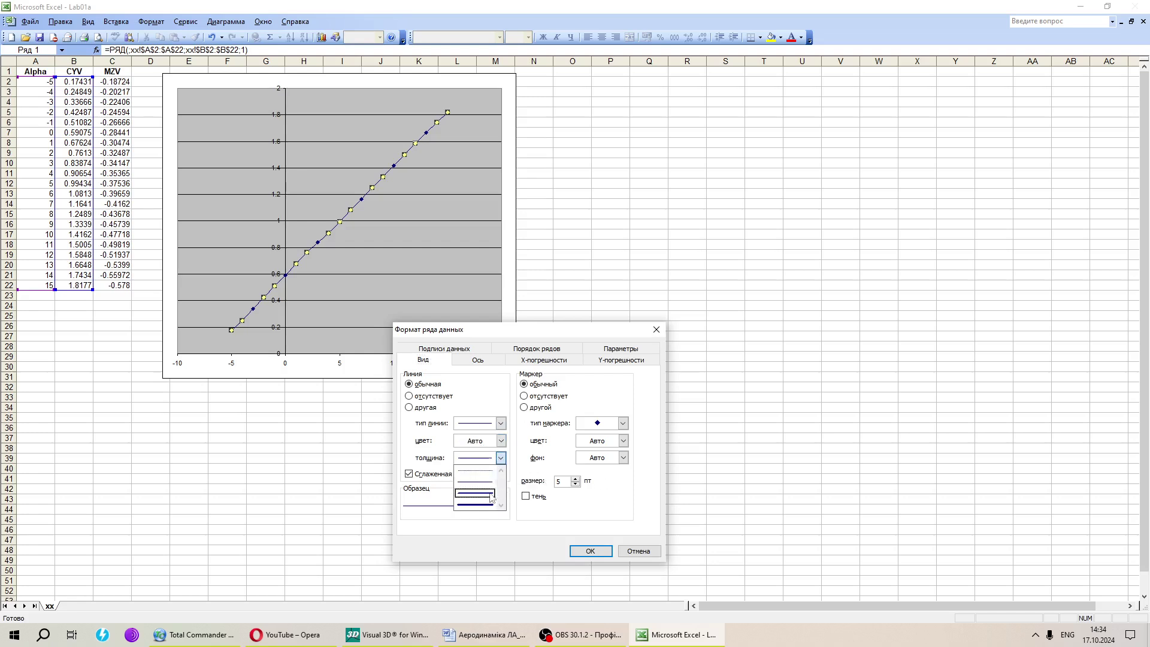
click(492, 495)
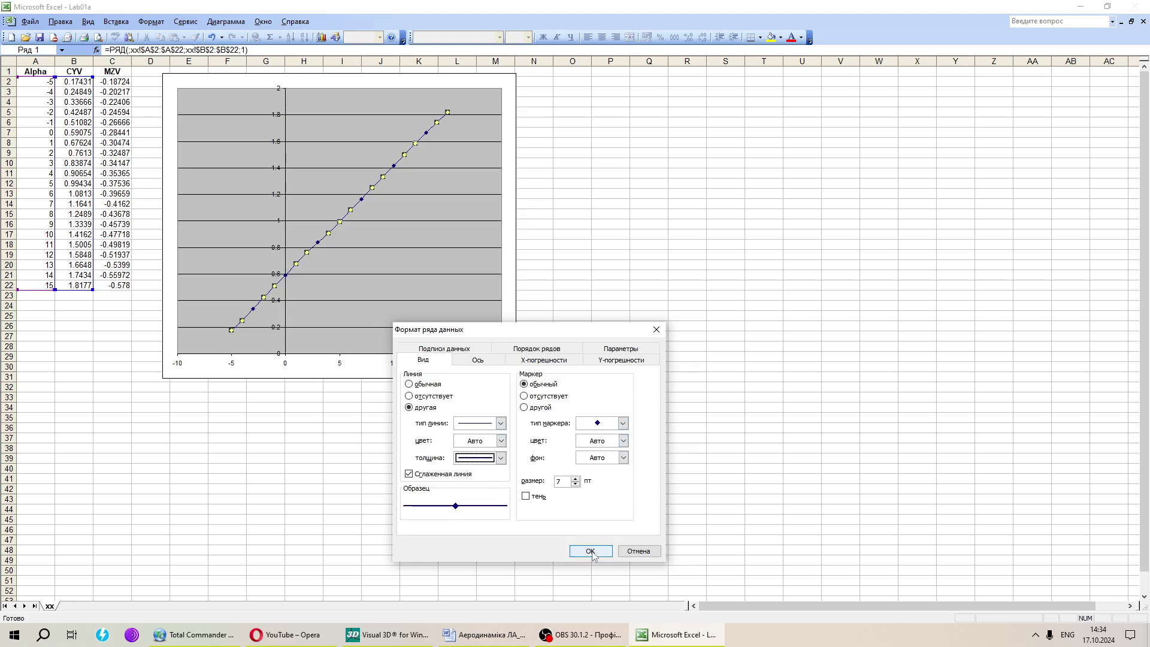
click(592, 554)
Set the fill of the chart's plot area to white
double_click(366, 257)
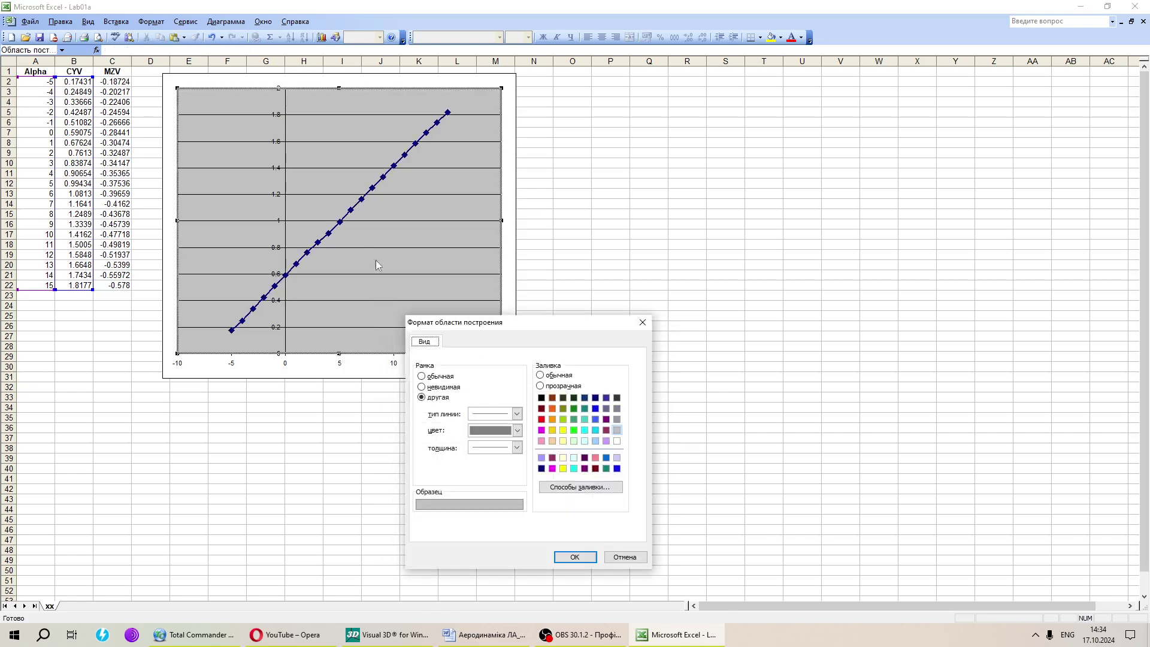
click(617, 441)
click(574, 557)
Add vertical gridlines to the chart and title the X axis alpha and the Y axis Cy
right_click(417, 268)
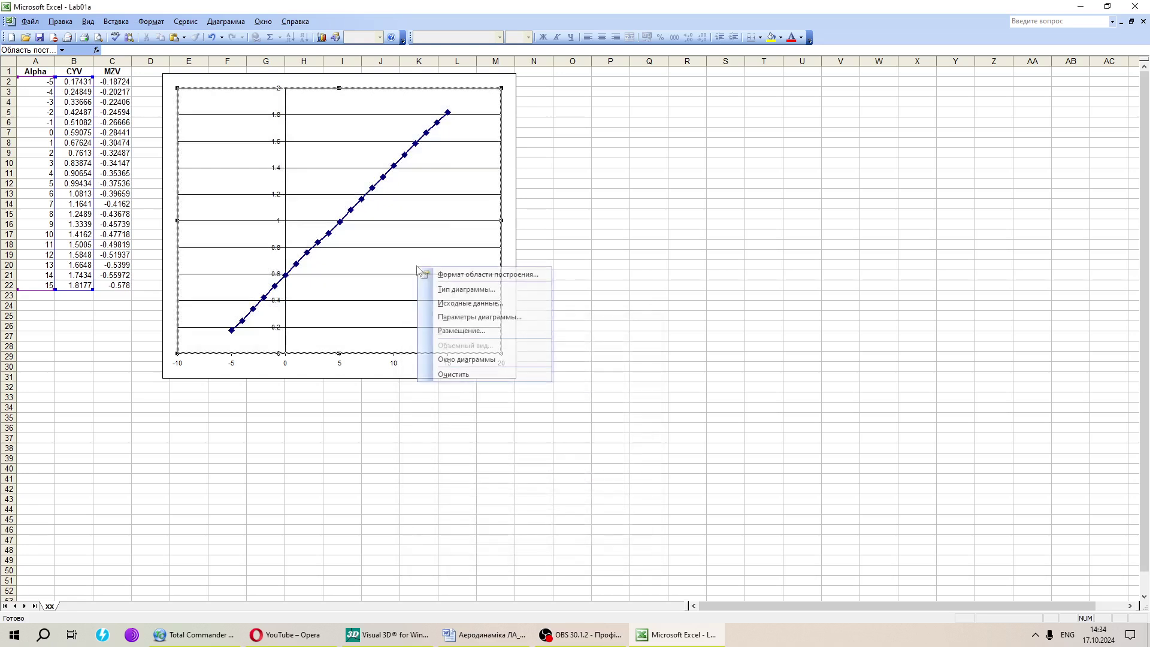
click(461, 317)
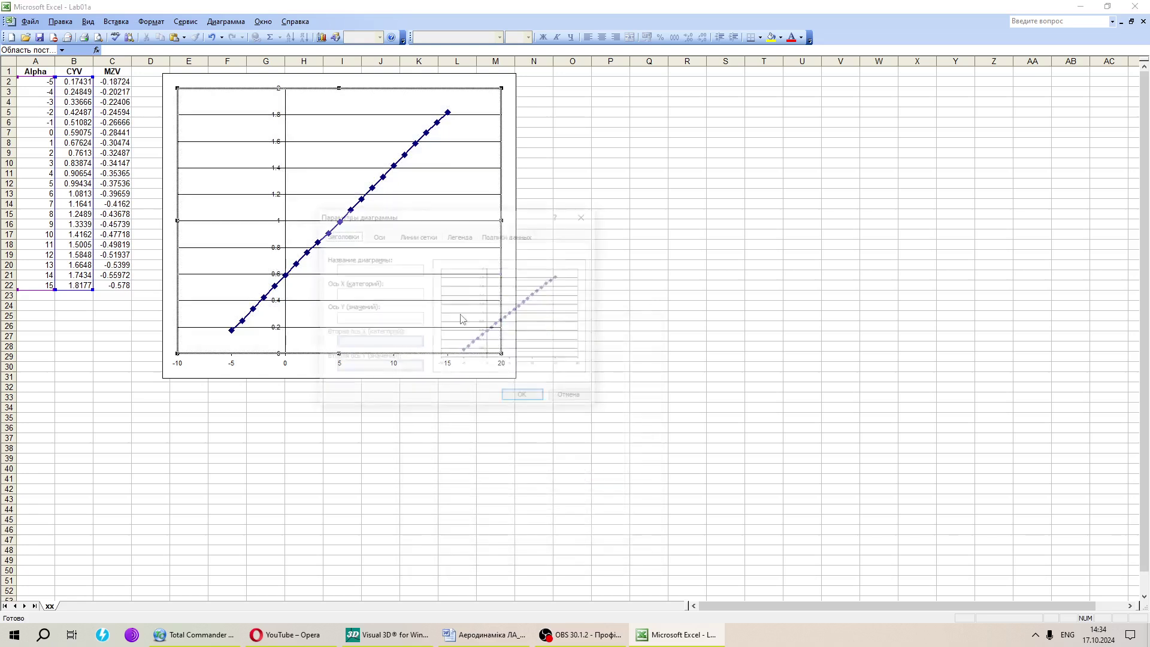
click(433, 237)
click(350, 236)
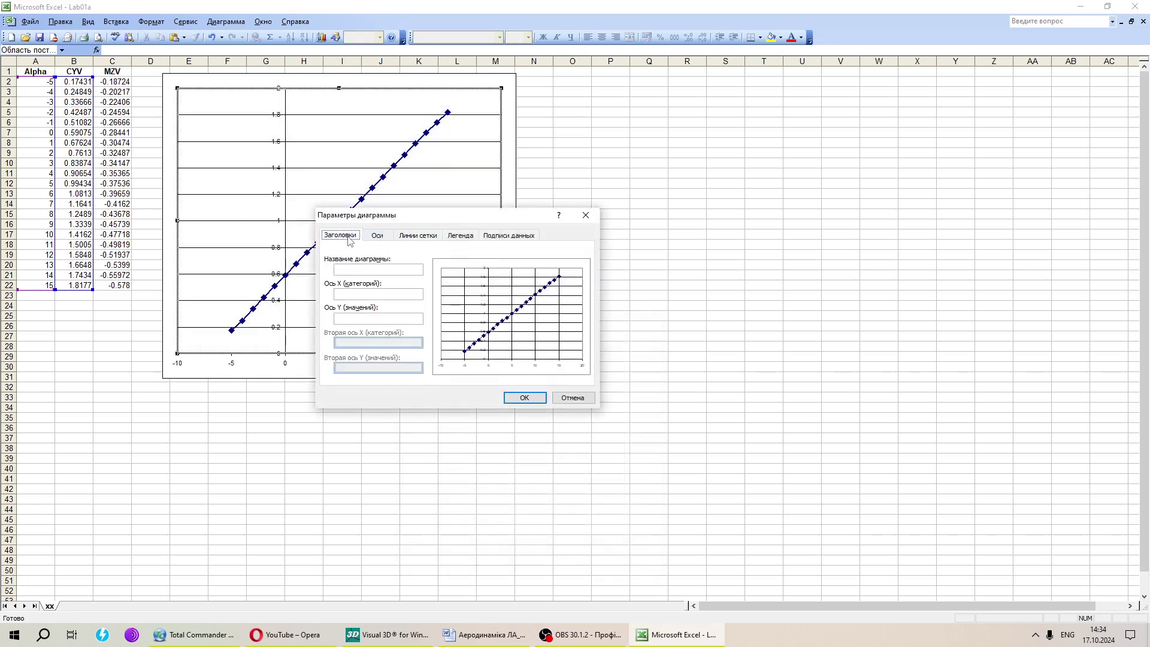
click(357, 294)
click(350, 319)
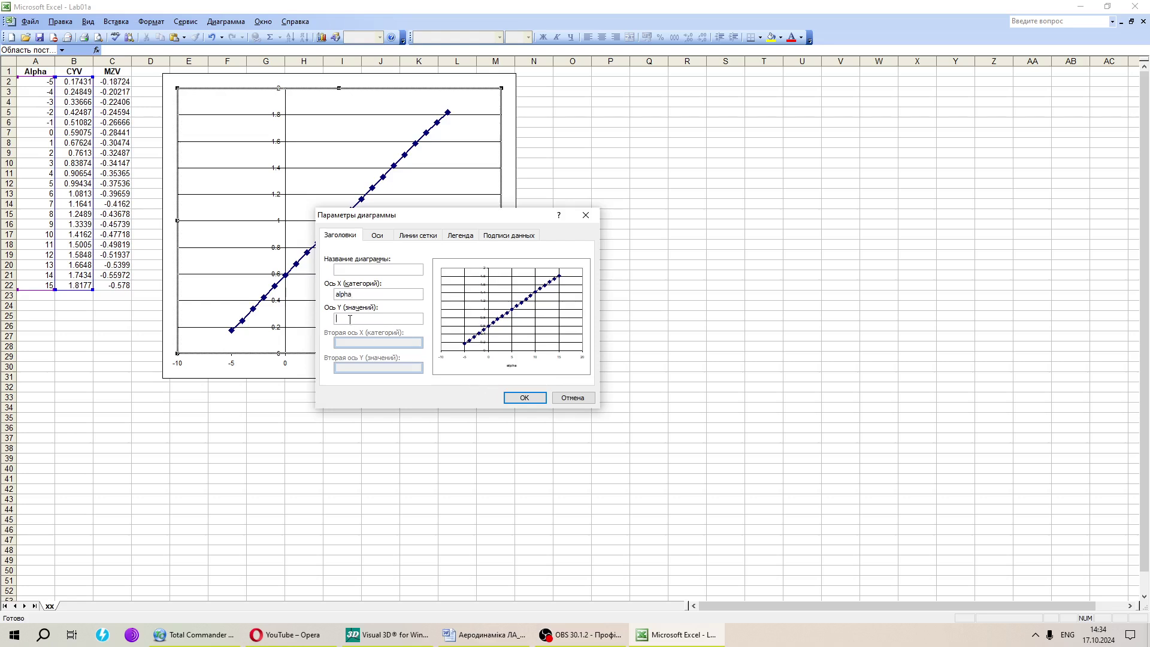
text(Cy)
click(525, 398)
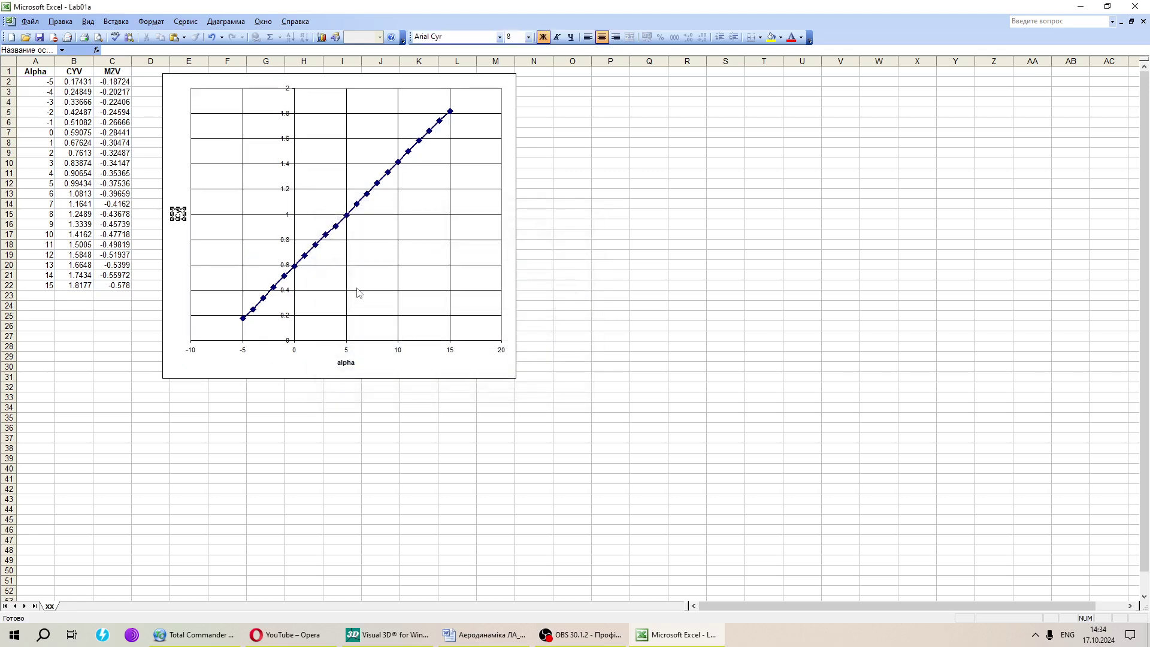
Set the alpha axis title's font size to 12 with automatic scaling (Автомасштабирование) turned off
double_click(346, 364)
click(459, 346)
click(417, 491)
click(636, 408)
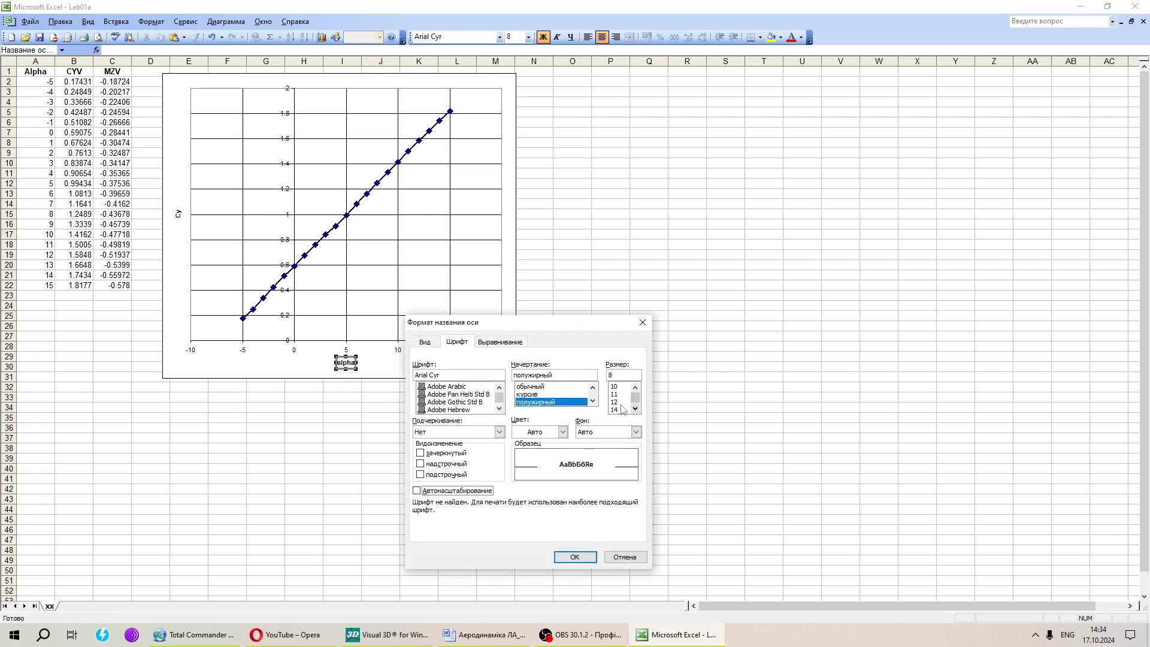
click(615, 410)
click(592, 556)
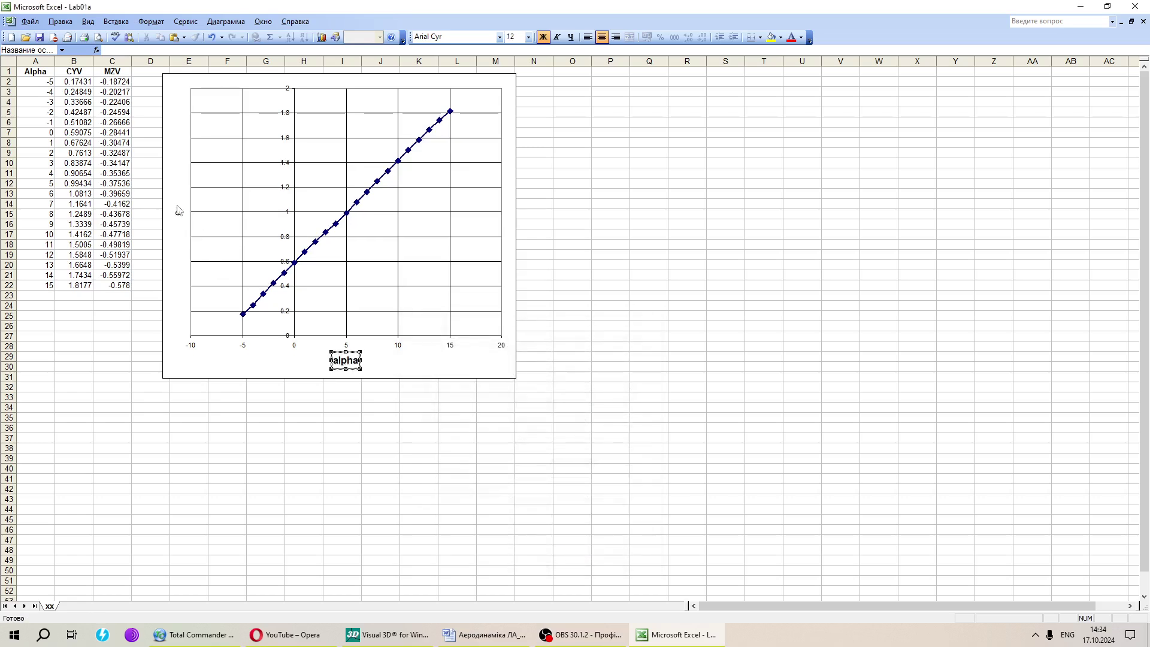
Set the Cy axis title's font size to 12 and turn off its automatic scaling (Автомасштабирование)
double_click(178, 210)
click(433, 488)
click(635, 408)
click(635, 407)
click(616, 403)
click(574, 557)
click(381, 489)
Set the X axis labels to font size 10 with automatic scaling turned off
click(299, 348)
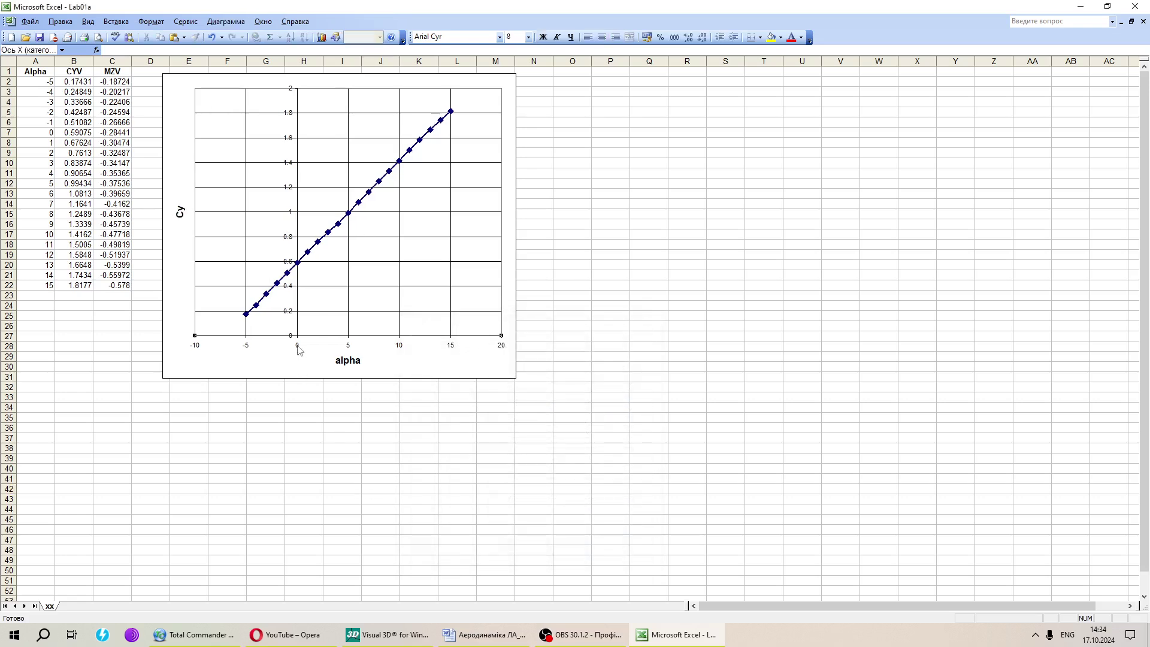
double_click(299, 347)
click(617, 401)
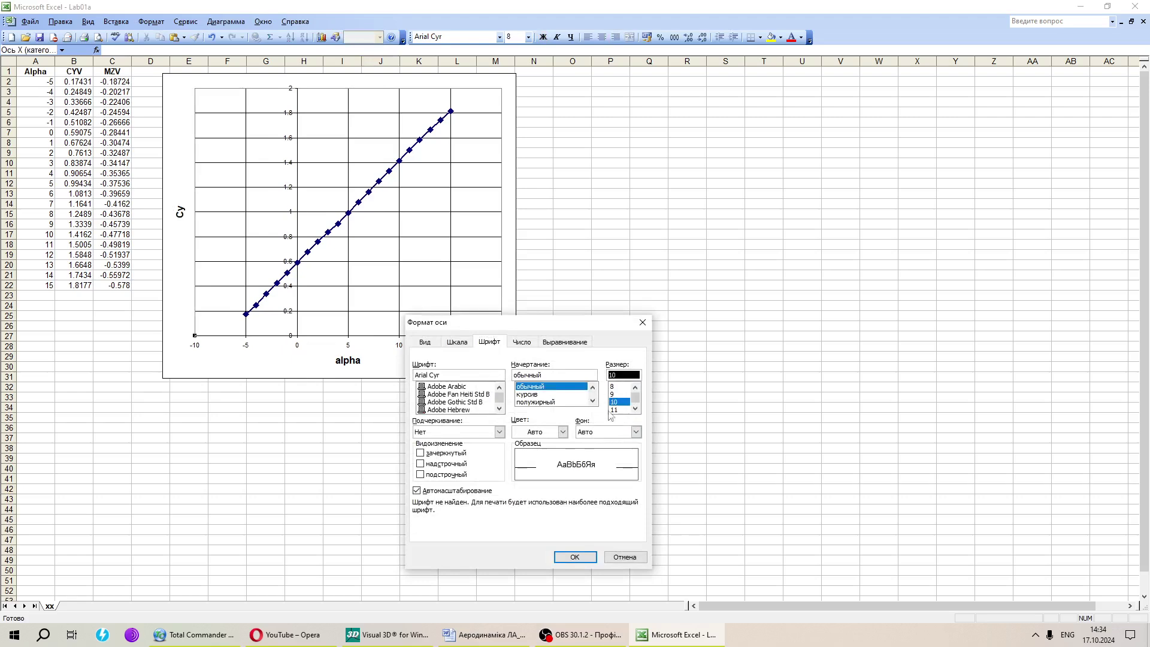
click(433, 492)
key(Return)
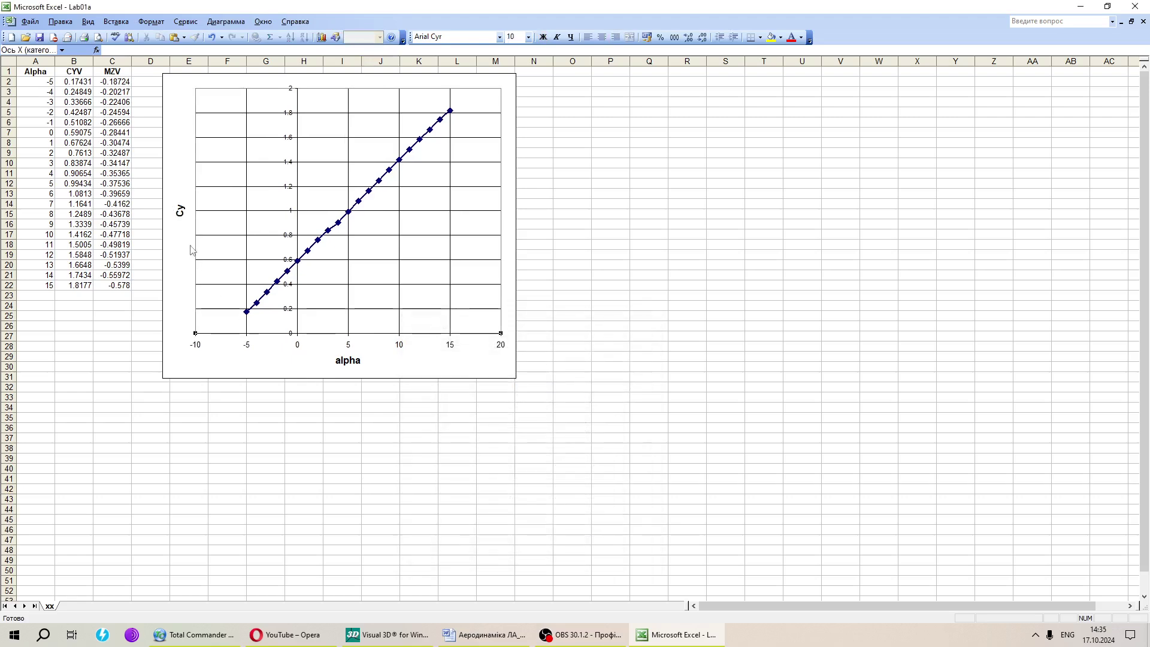
Format the Y axis with font size 10, no automatic scaling, tick labels set to внизу, and a thicker axis line
double_click(296, 226)
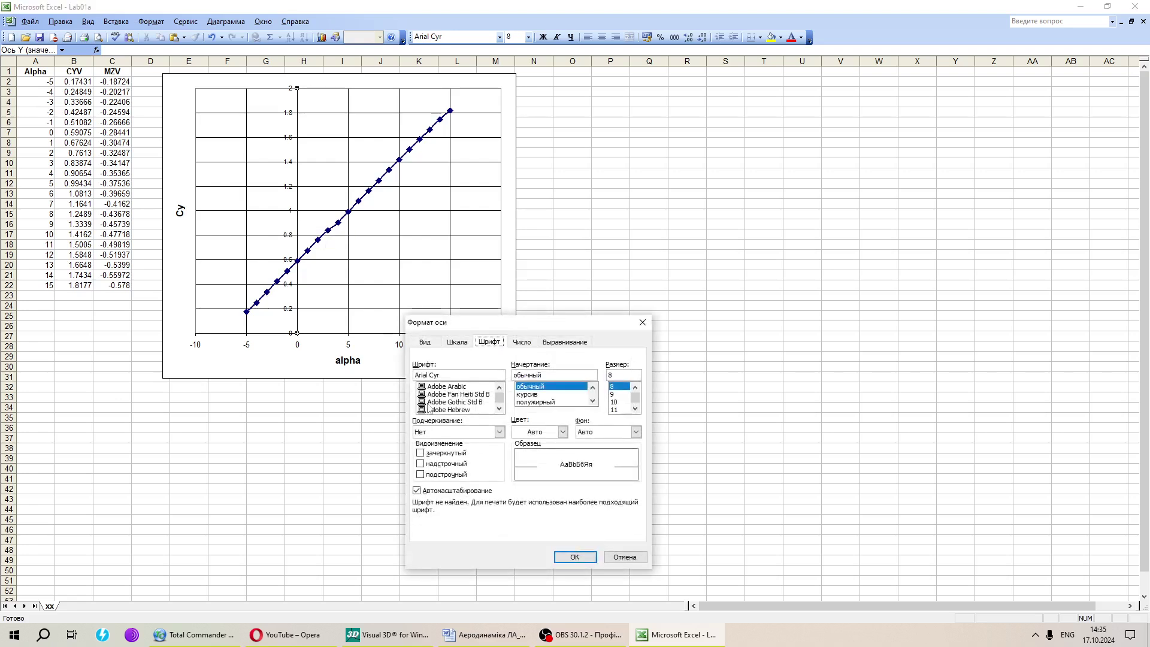
click(432, 490)
click(617, 402)
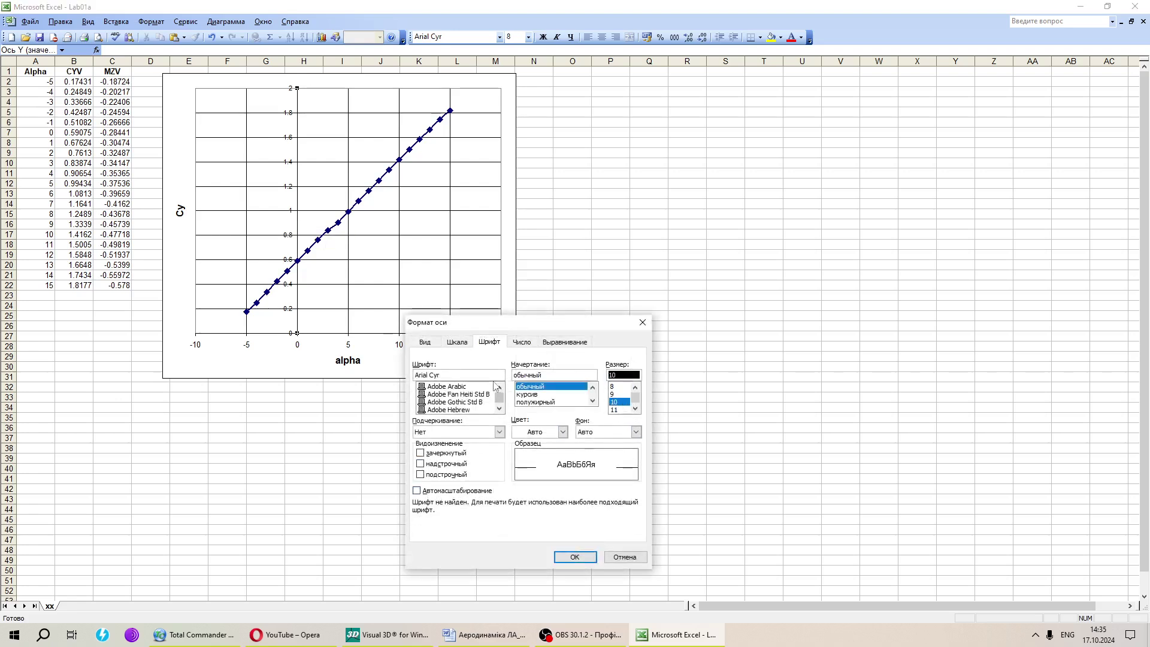
click(457, 342)
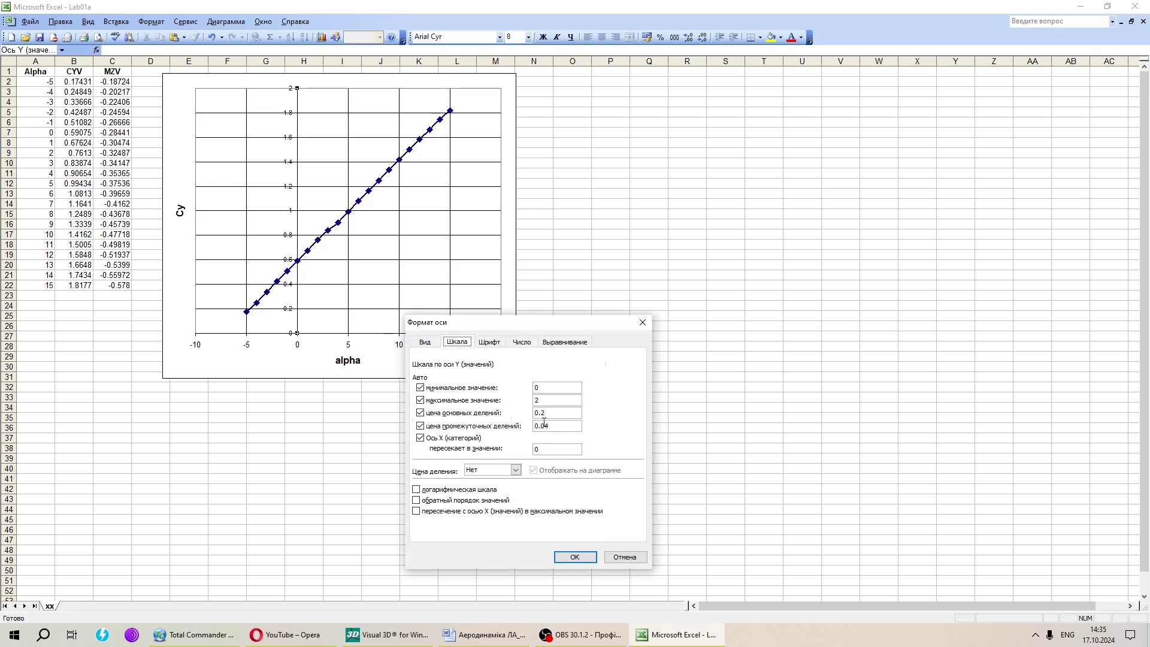
click(427, 342)
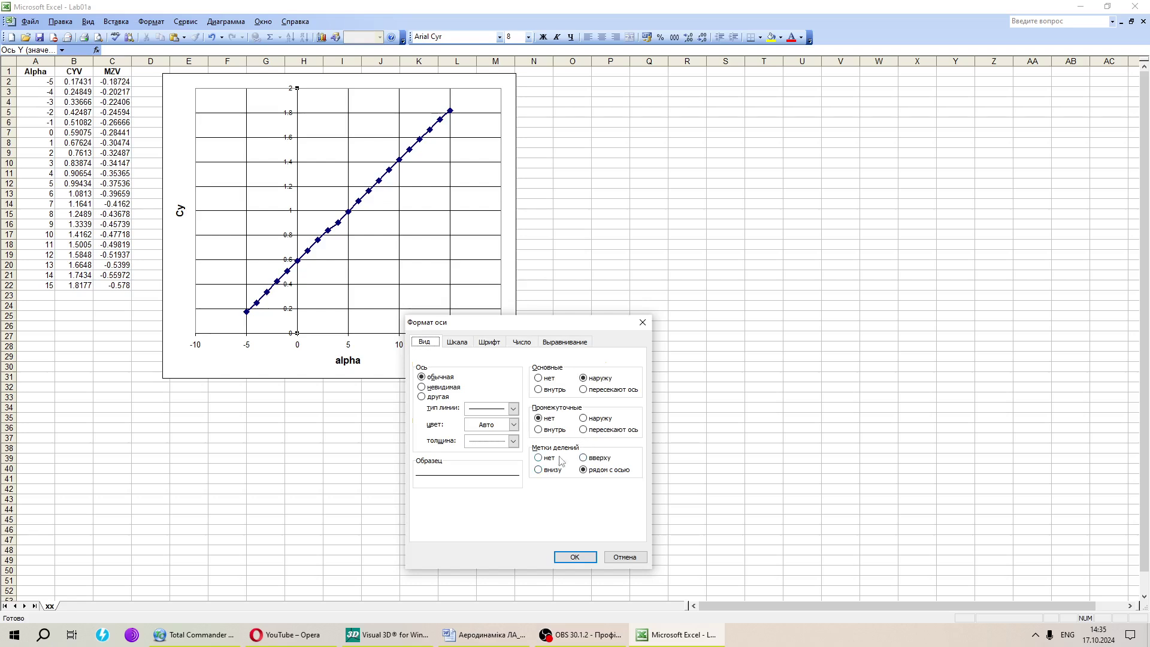
click(545, 472)
click(513, 441)
click(488, 473)
click(557, 554)
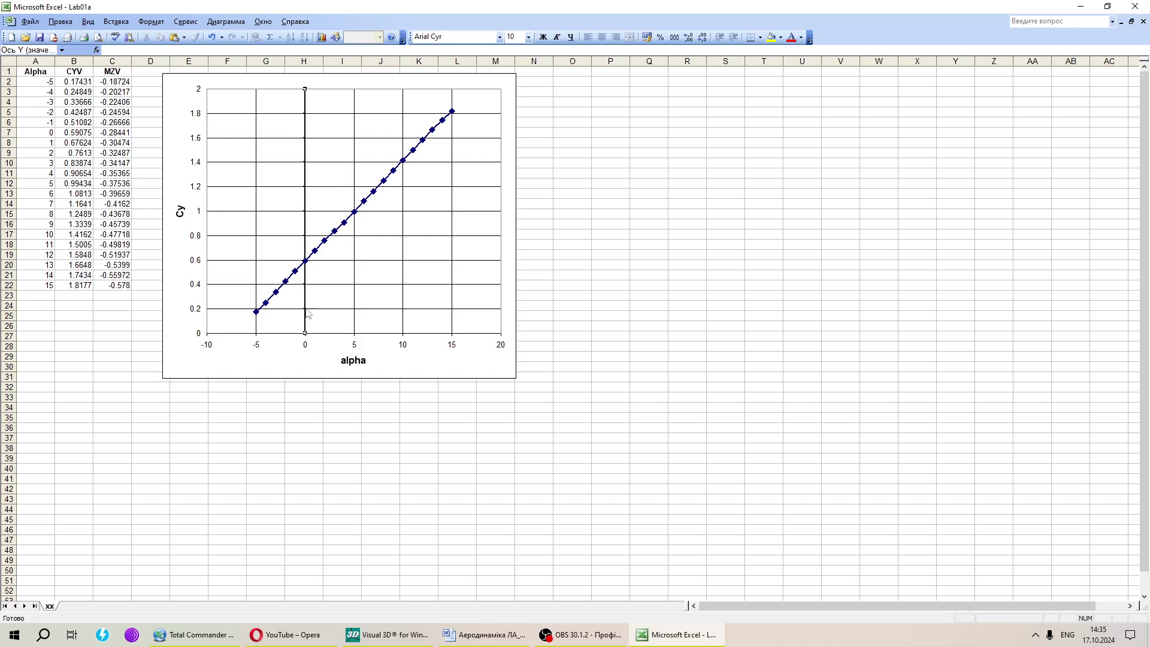
Enlarge the plot area slightly on all four sides so it fills more of the chart frame
click(208, 210)
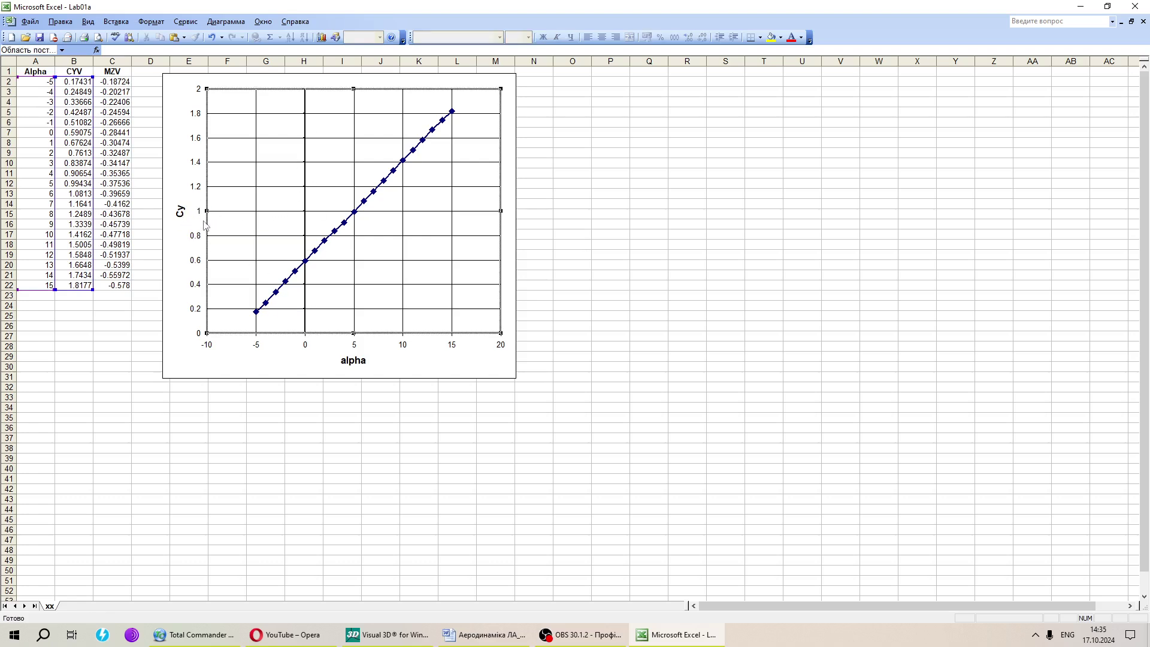
drag(207, 211, 199, 211)
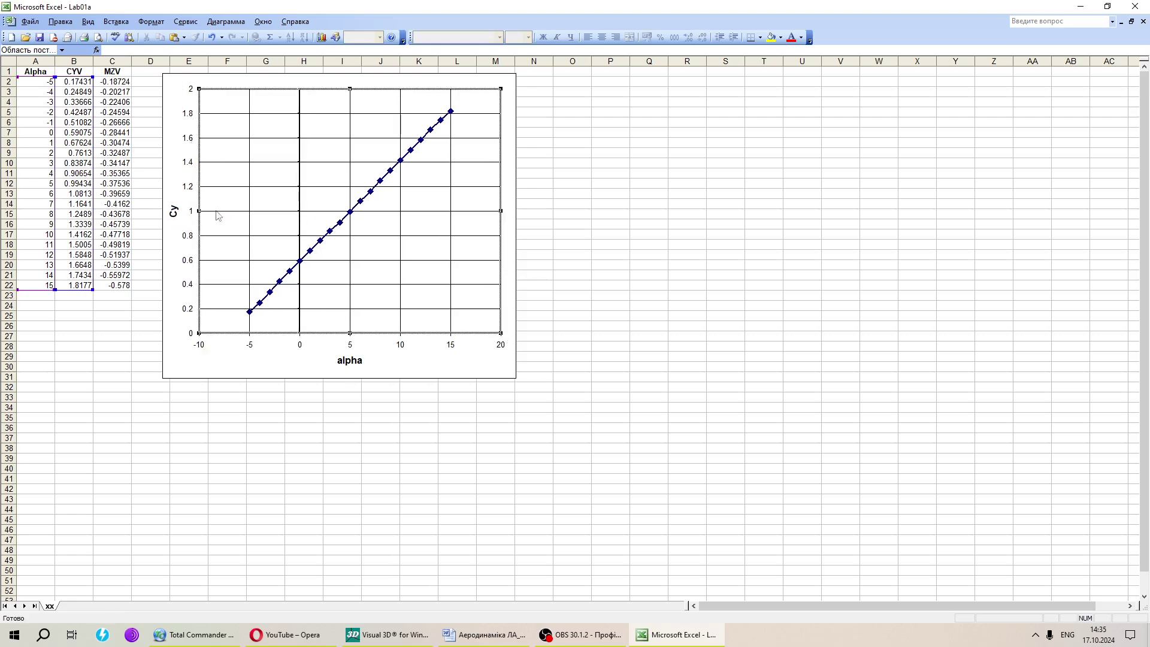
drag(502, 211, 507, 211)
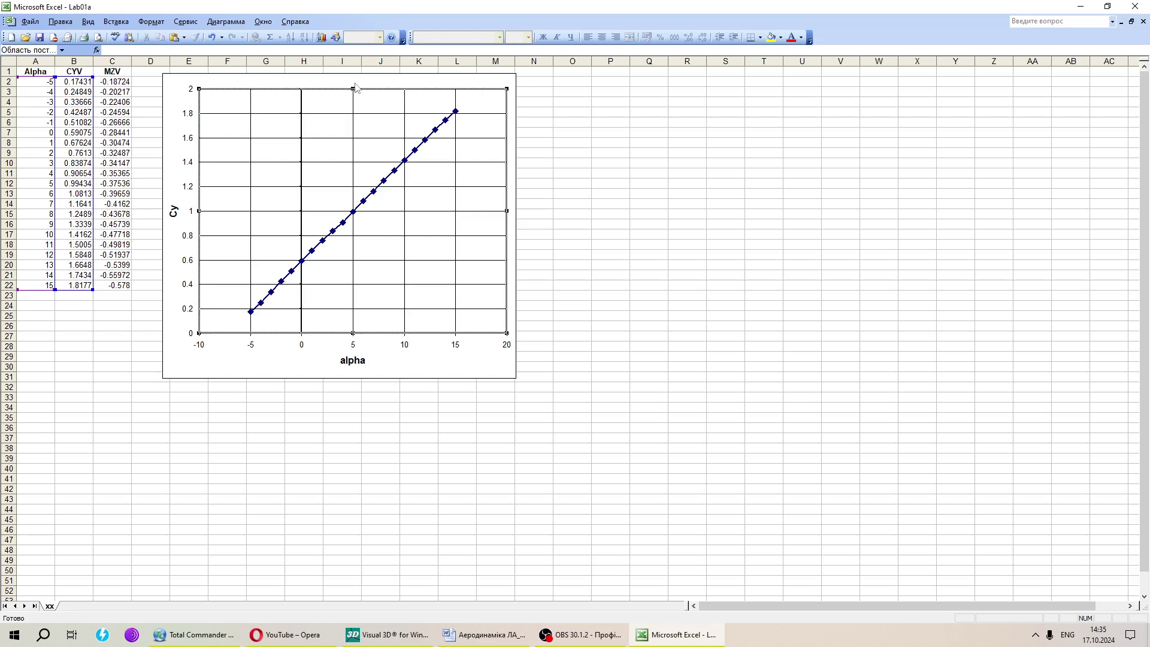
drag(353, 89, 353, 82)
drag(353, 333, 353, 343)
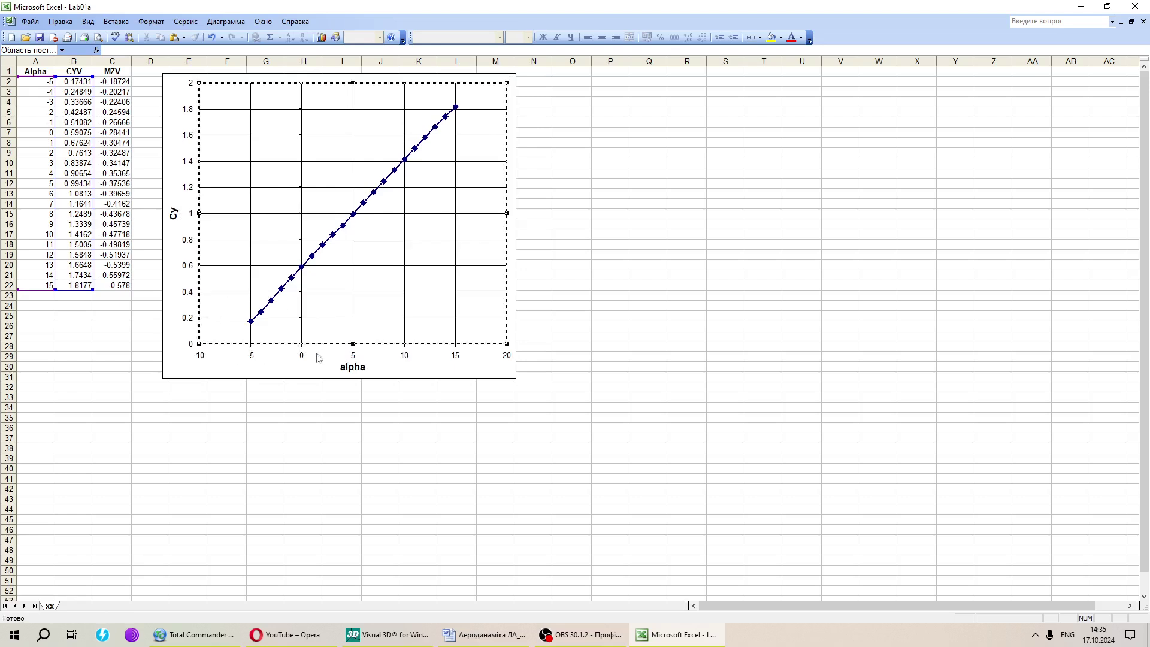
click(317, 413)
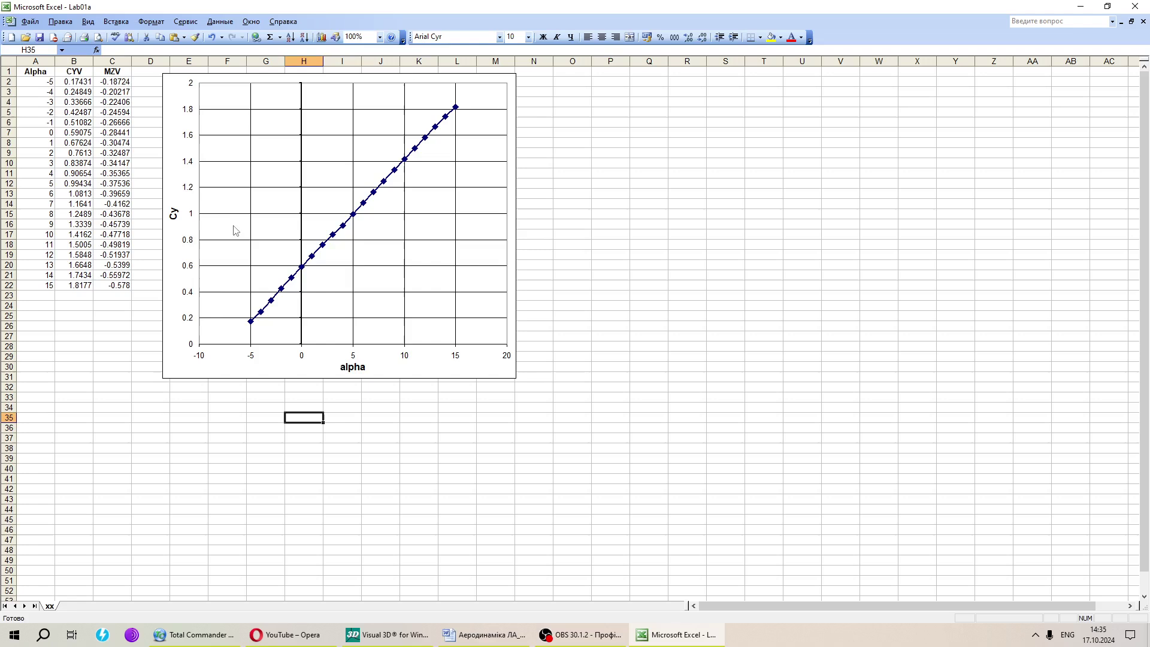
Give the chart's X axis a thicker line and set its tick labels to внизу
double_click(333, 344)
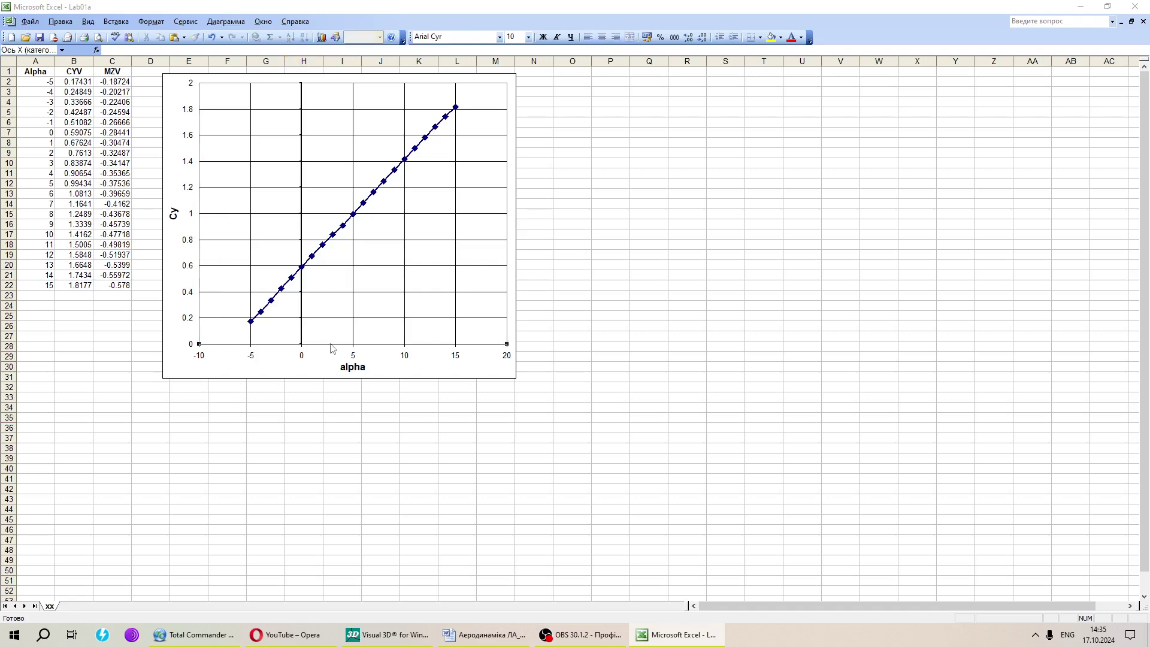
click(513, 442)
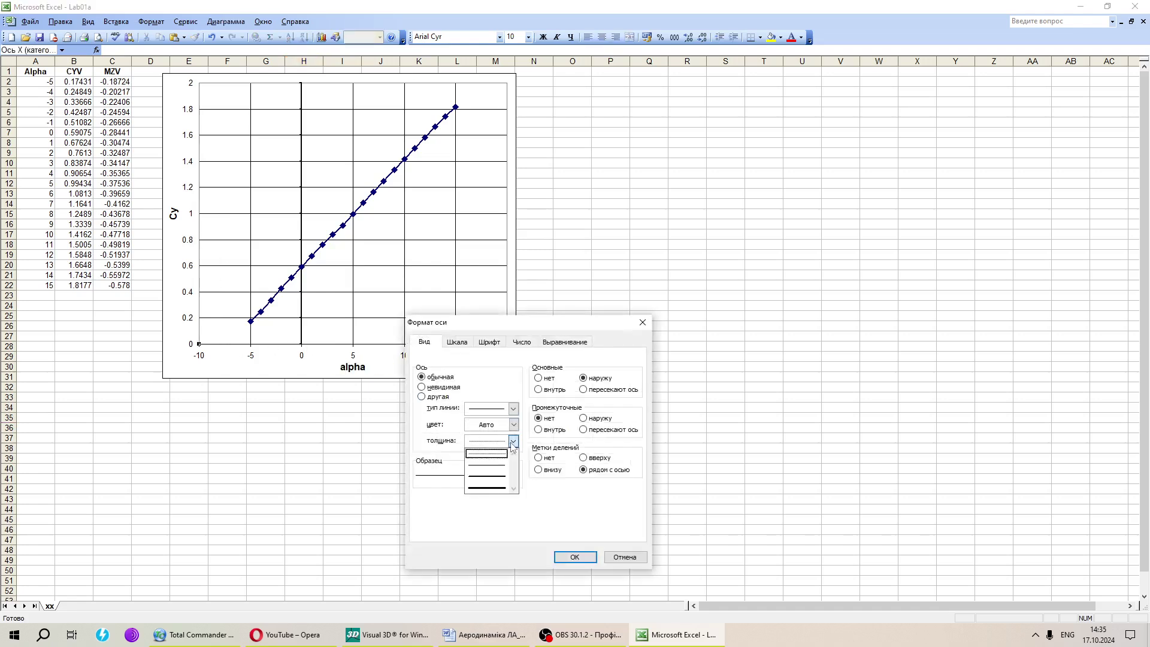
click(498, 478)
click(538, 470)
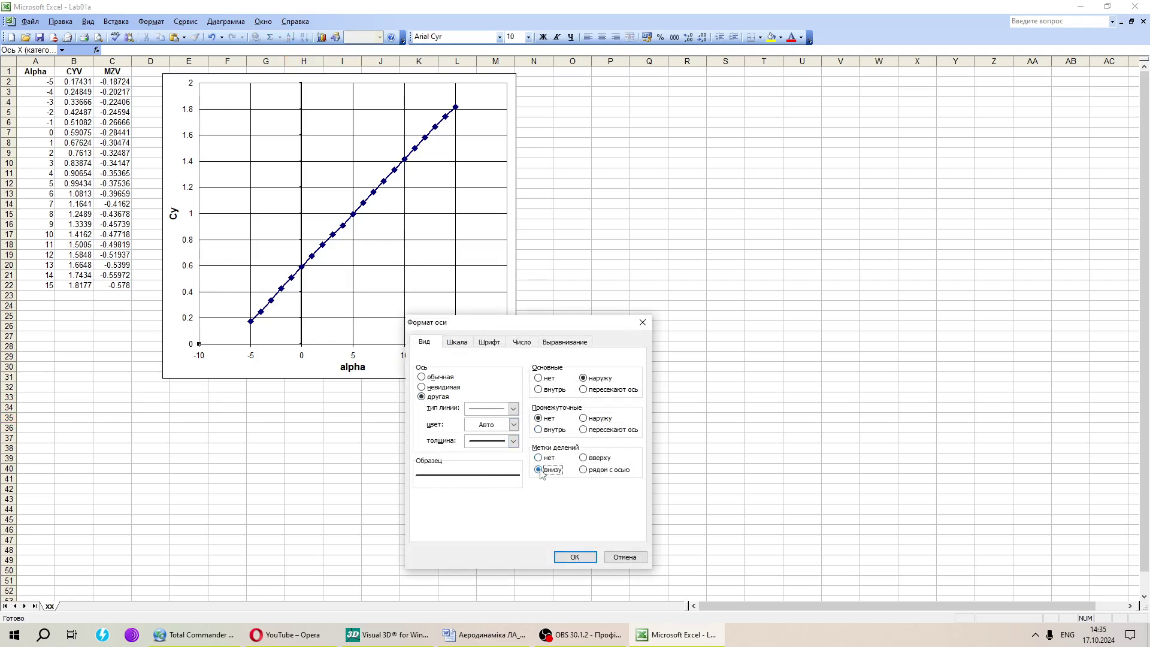
click(572, 556)
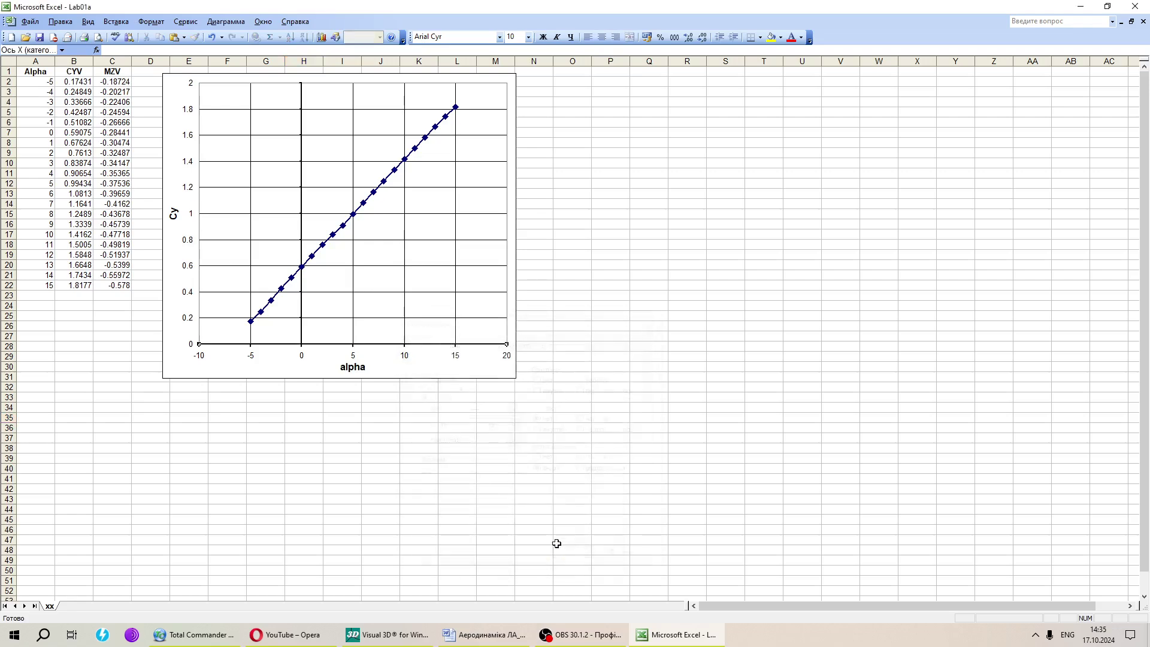
Set the X axis scale to a minimum of -5 and a maximum of 15
double_click(261, 349)
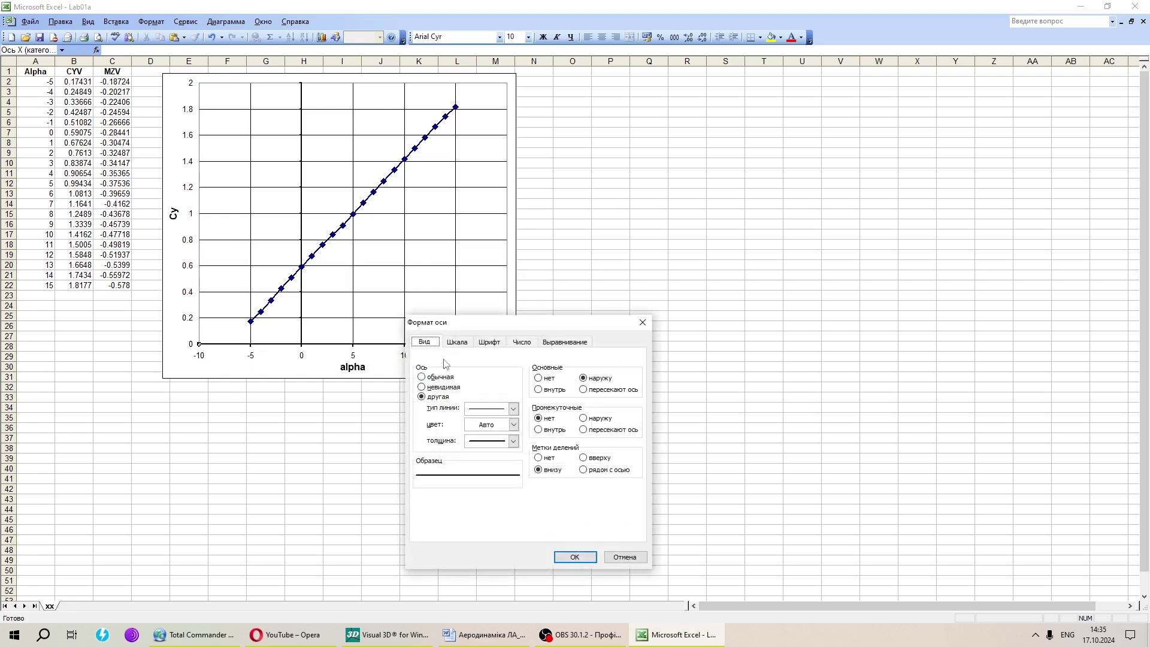
click(457, 342)
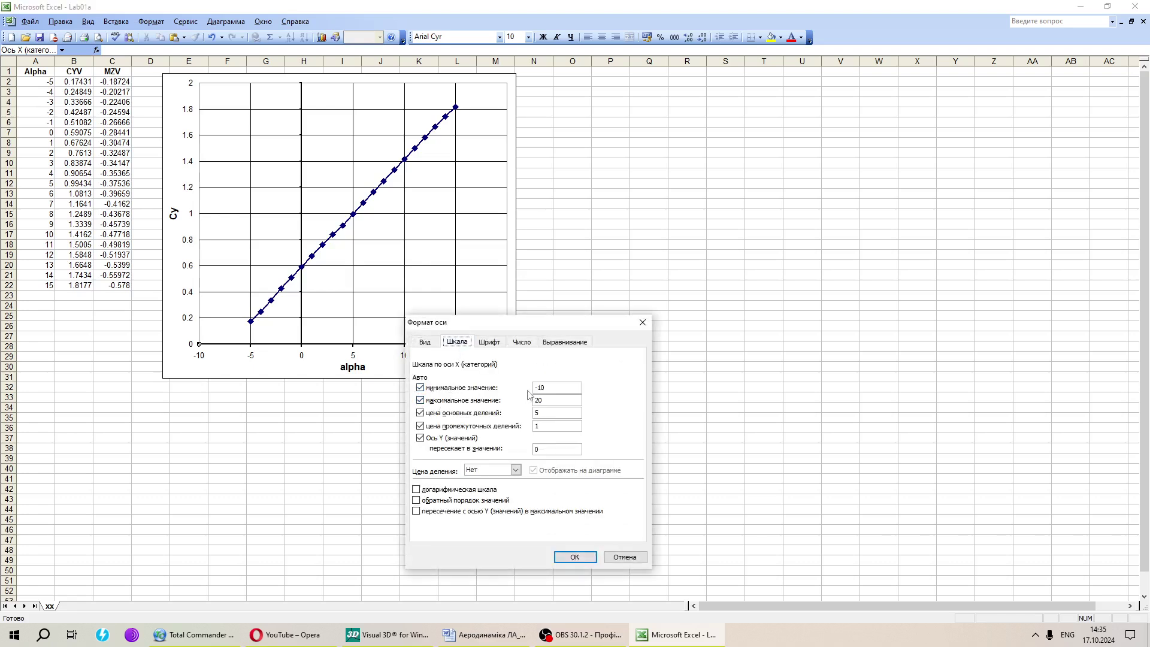
drag(540, 388, 518, 404)
text(51)
click(573, 554)
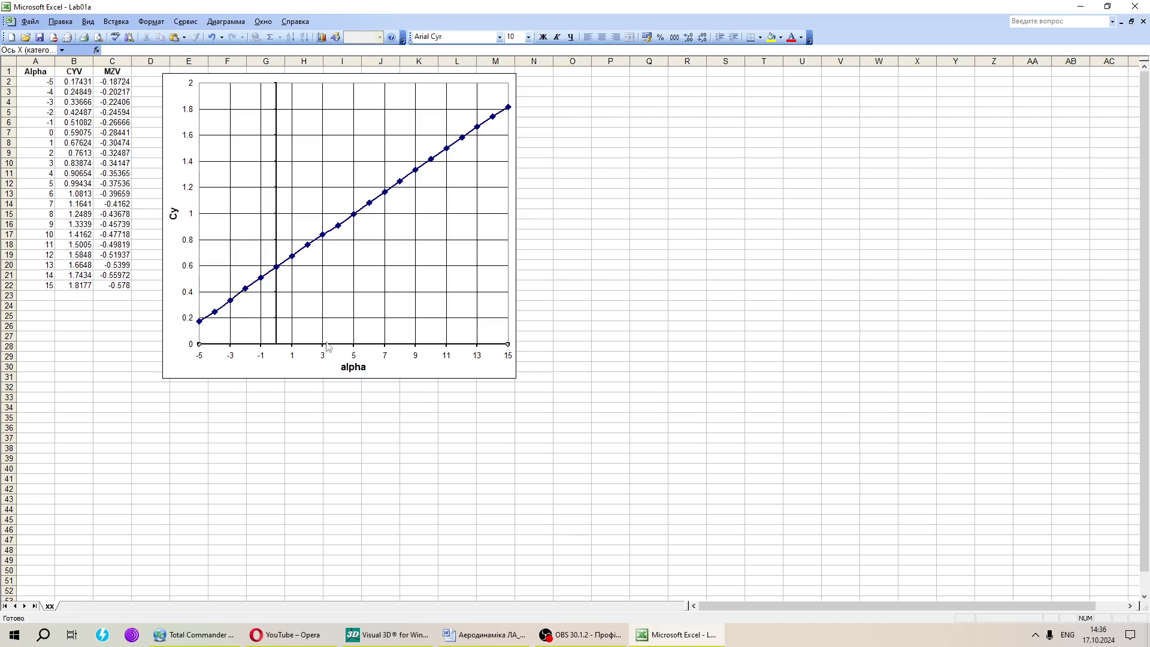
key(Escape)
key(Escape)
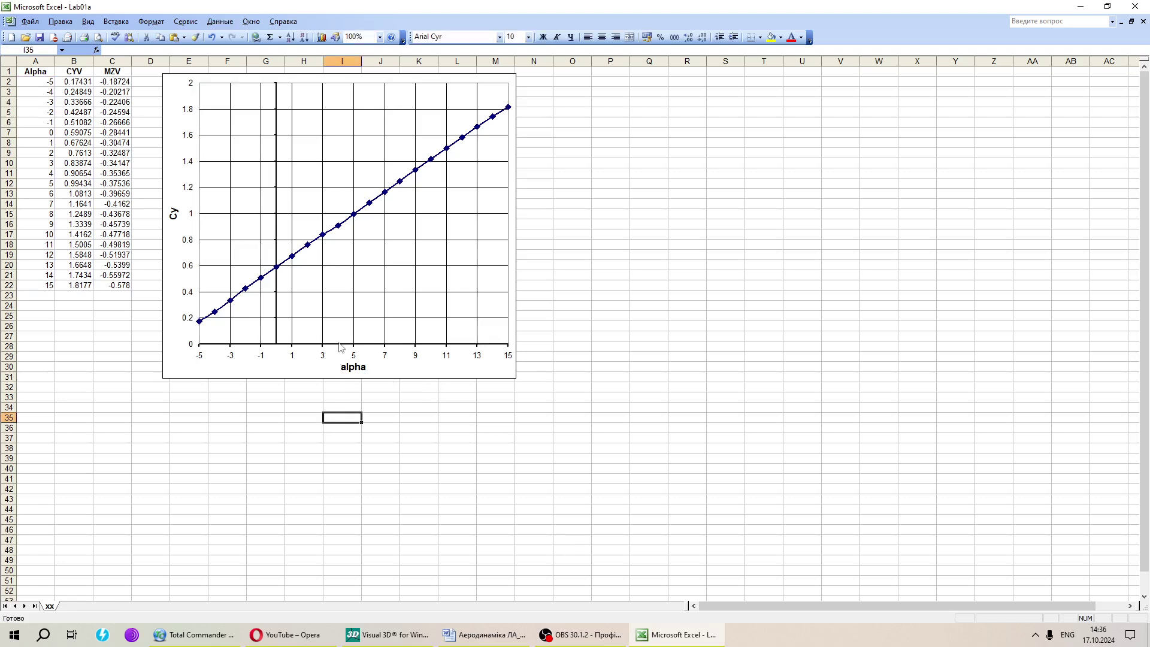
Set the X axis major unit (цена основных делений) to 1
double_click(339, 348)
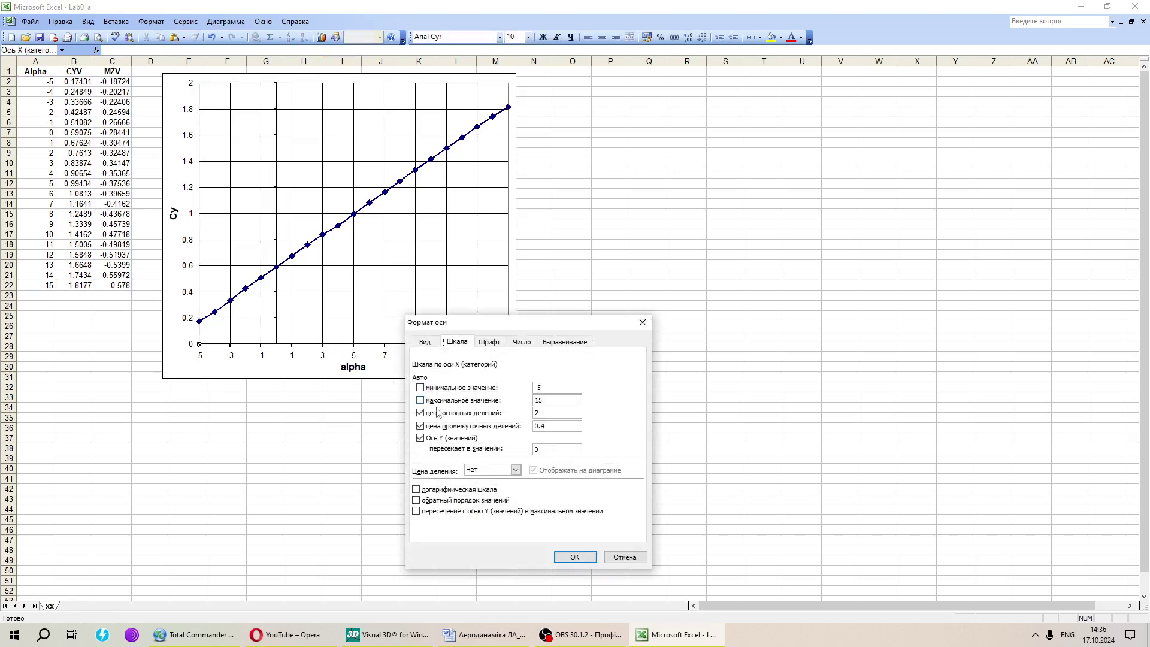
double_click(545, 412)
text(1)
click(575, 557)
click(489, 462)
Change the chart's vertical gridlines to a dashed line style
double_click(370, 307)
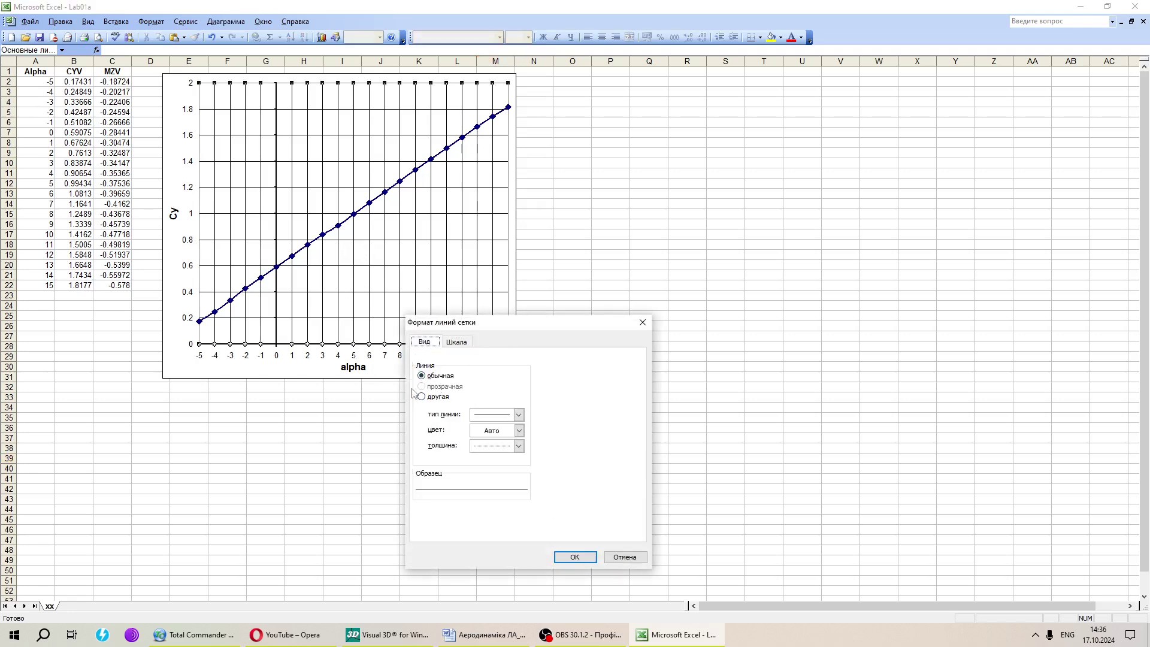
click(519, 414)
click(509, 458)
click(574, 556)
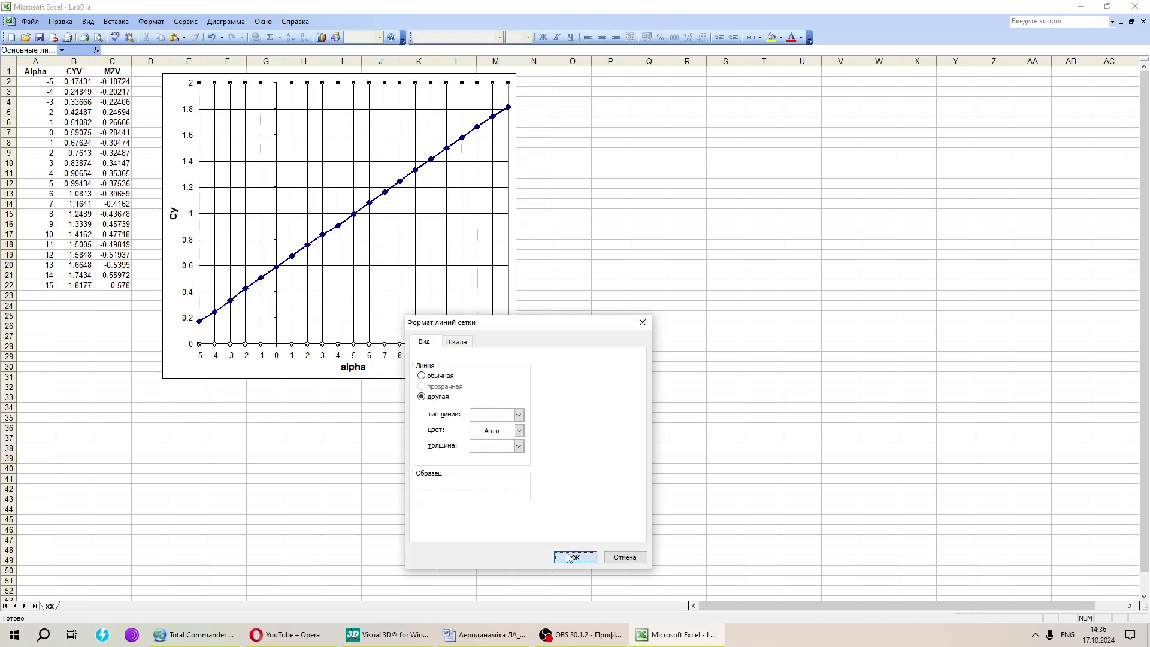
Change the chart's horizontal gridlines to the same dashed line style
double_click(378, 317)
click(457, 345)
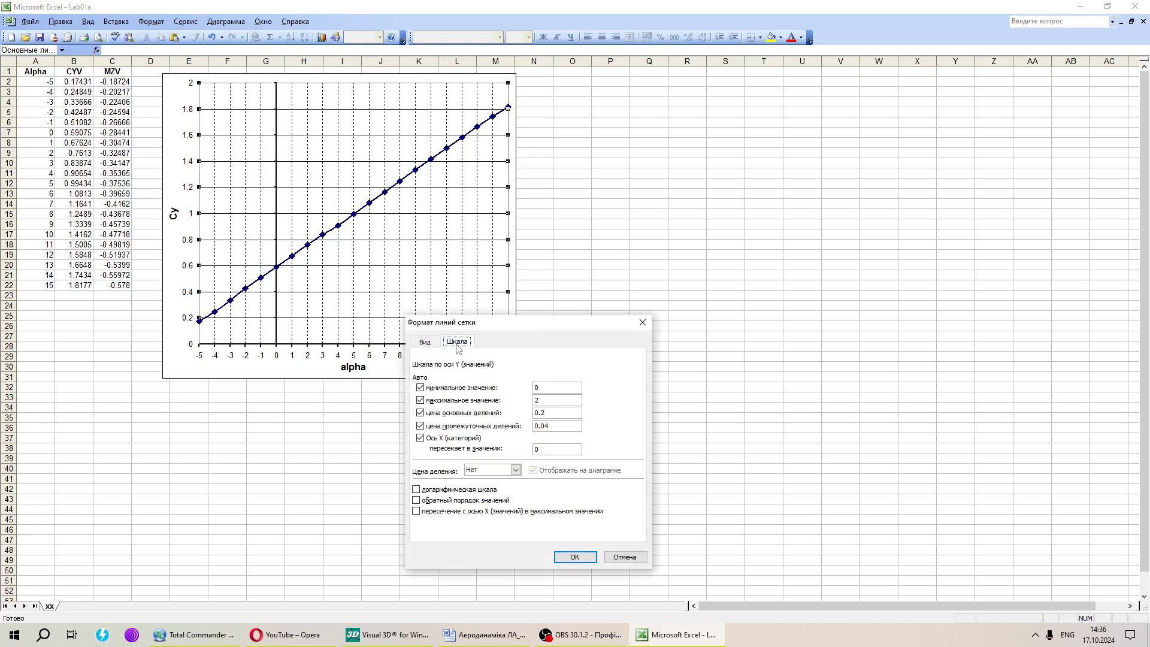
click(433, 343)
click(519, 415)
click(509, 458)
click(570, 566)
click(556, 497)
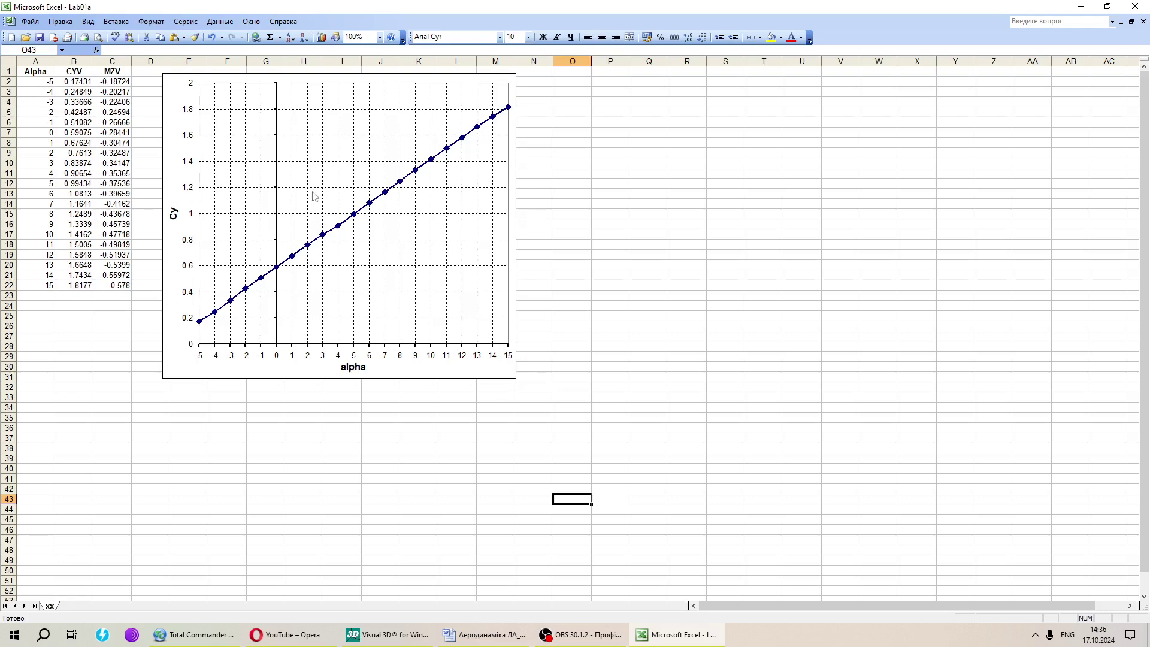
Name the chart's data series GOE 301 in its source data (Исходные данные)
click(183, 134)
right_click(300, 167)
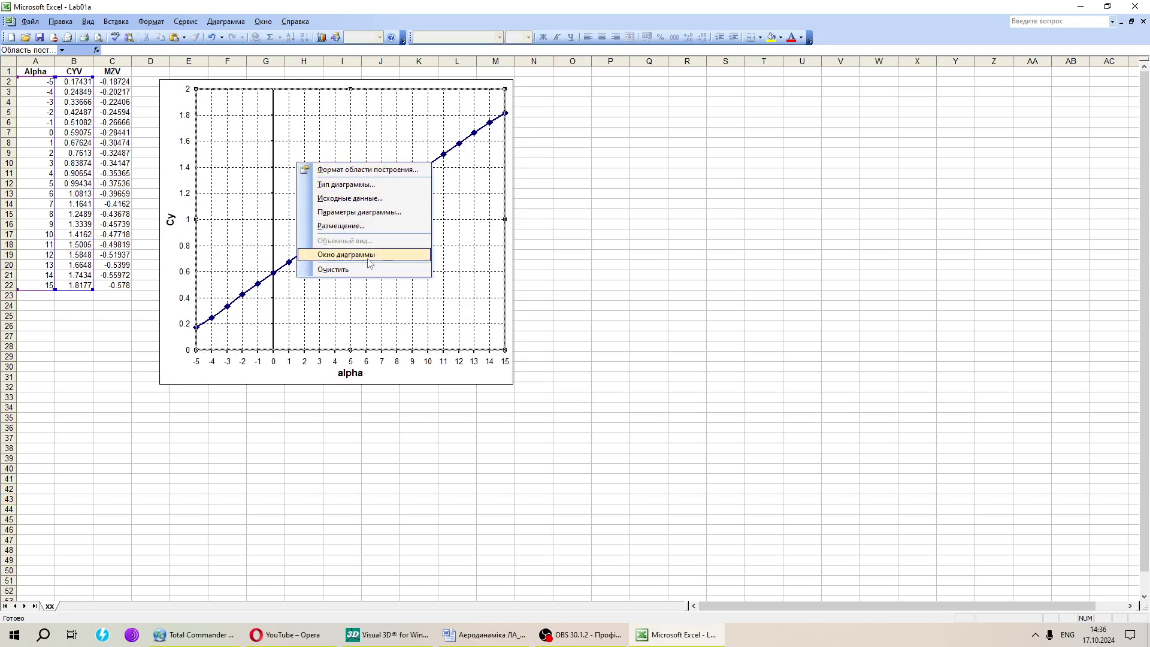
click(364, 200)
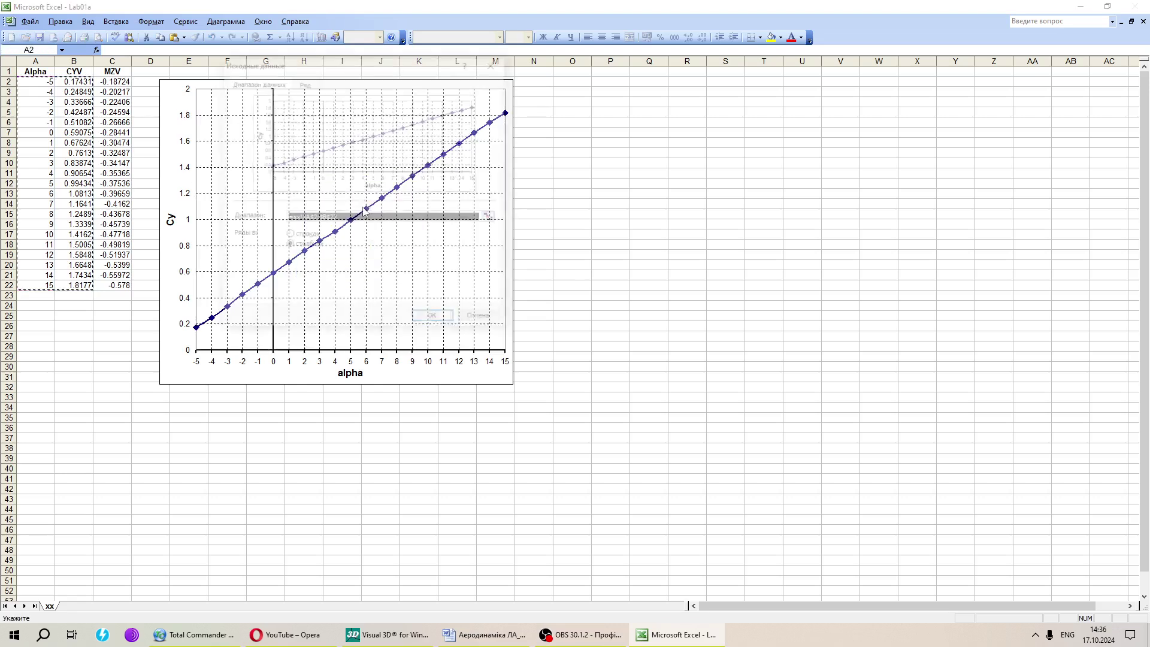
click(299, 82)
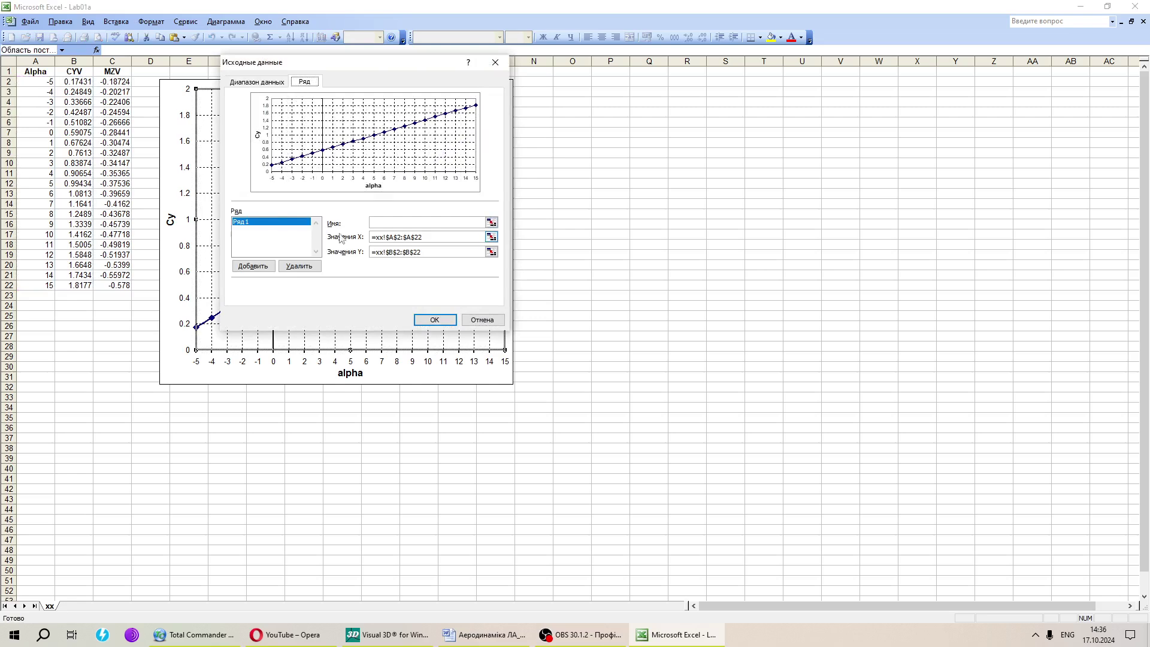
click(389, 223)
text(0)
key(Left)
key(Left)
key(BackSpace)
click(442, 321)
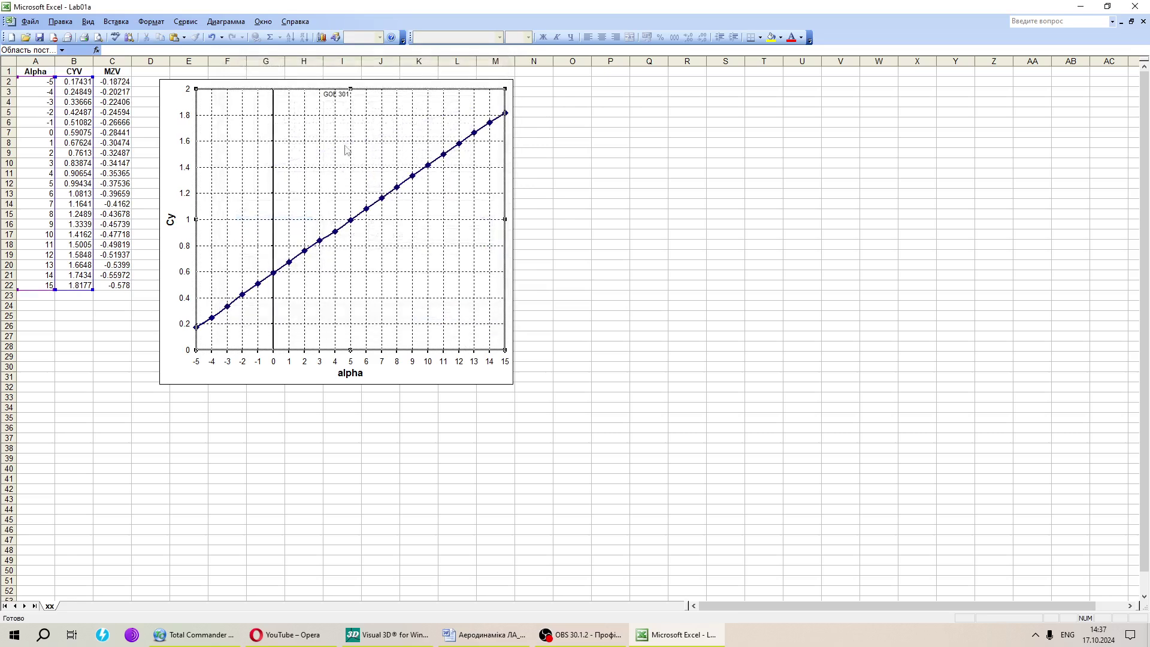
Add a legend to the chart and delete the GOE 301 chart title
right_click(329, 168)
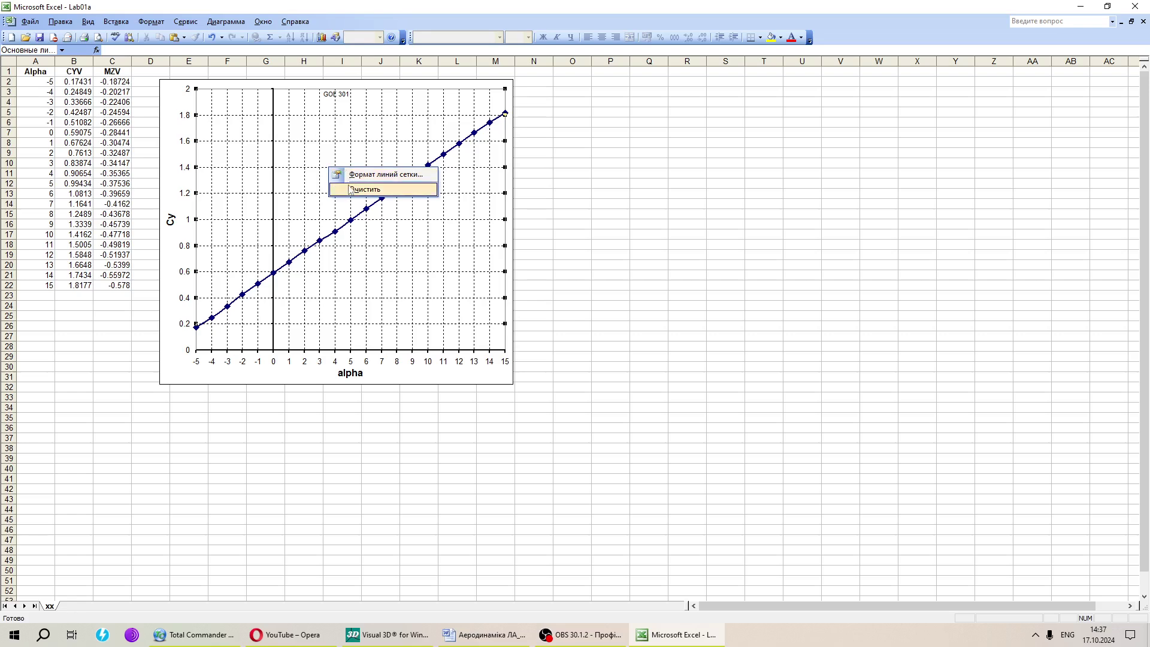
right_click(302, 207)
click(295, 213)
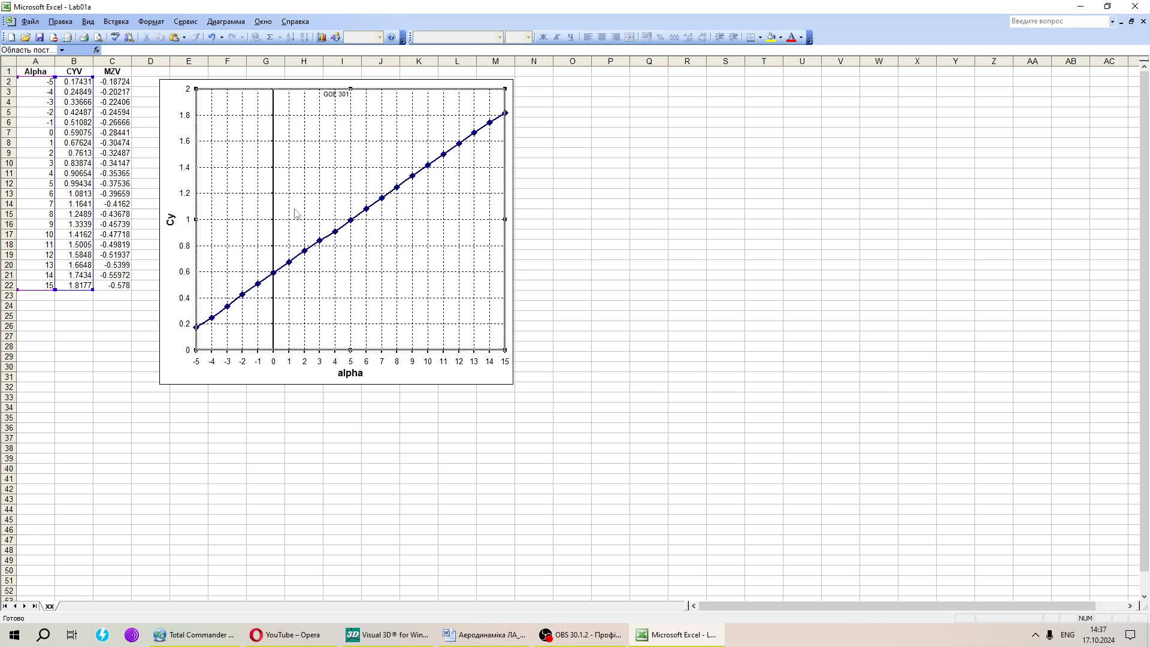
right_click(299, 213)
click(364, 264)
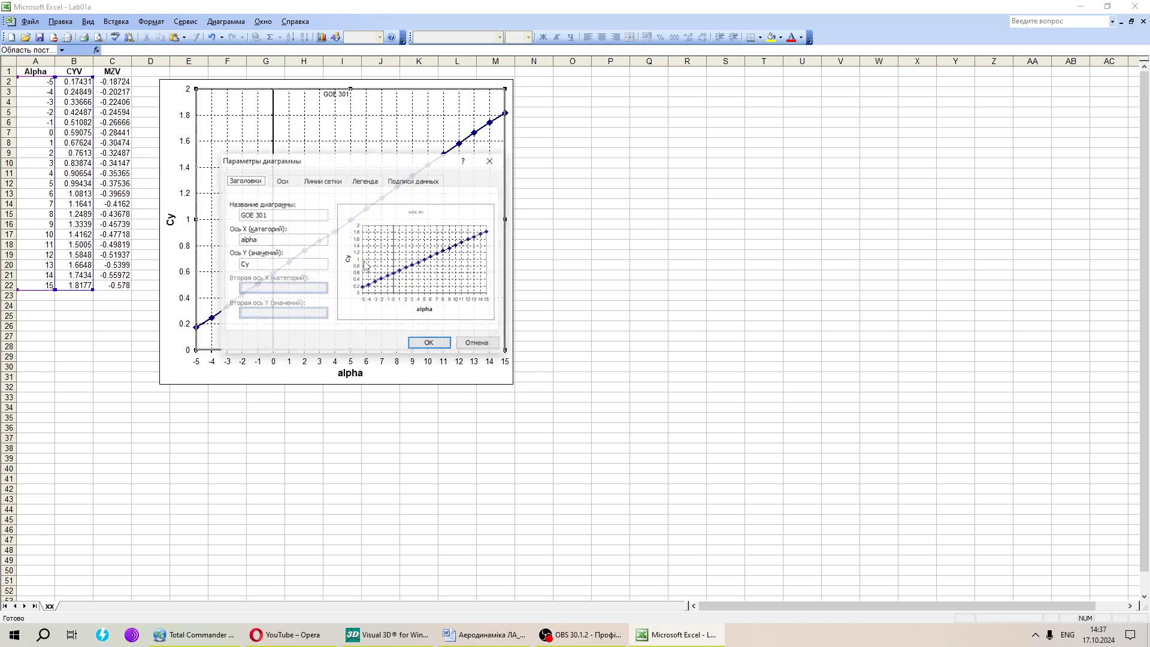
click(363, 182)
click(271, 215)
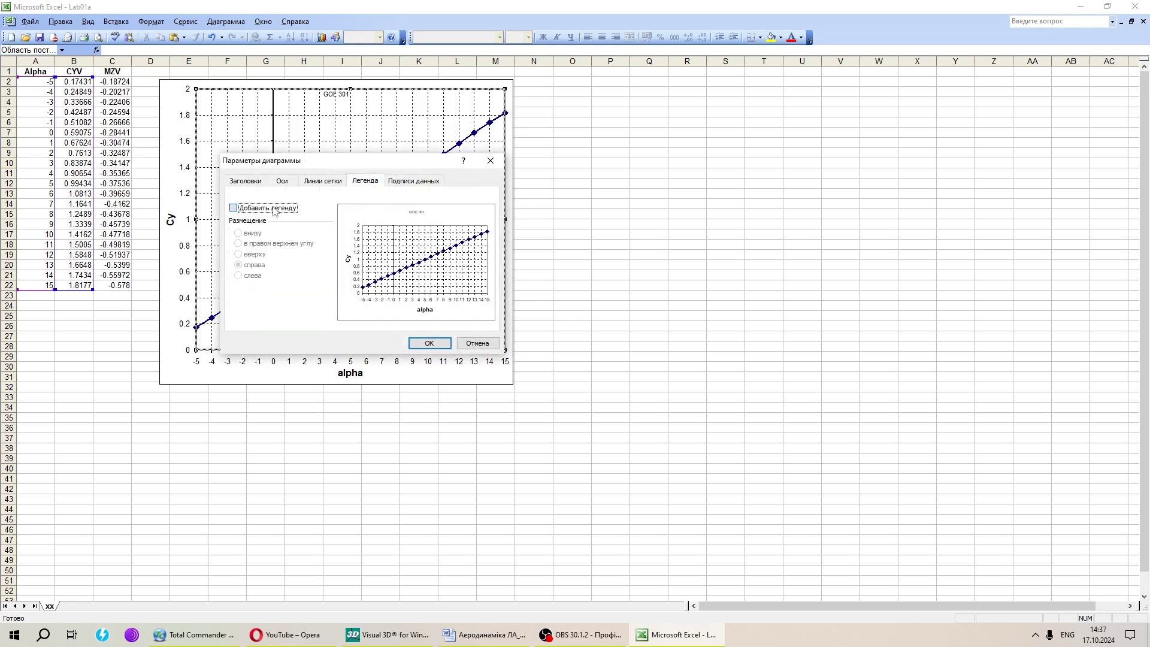
click(419, 342)
click(344, 98)
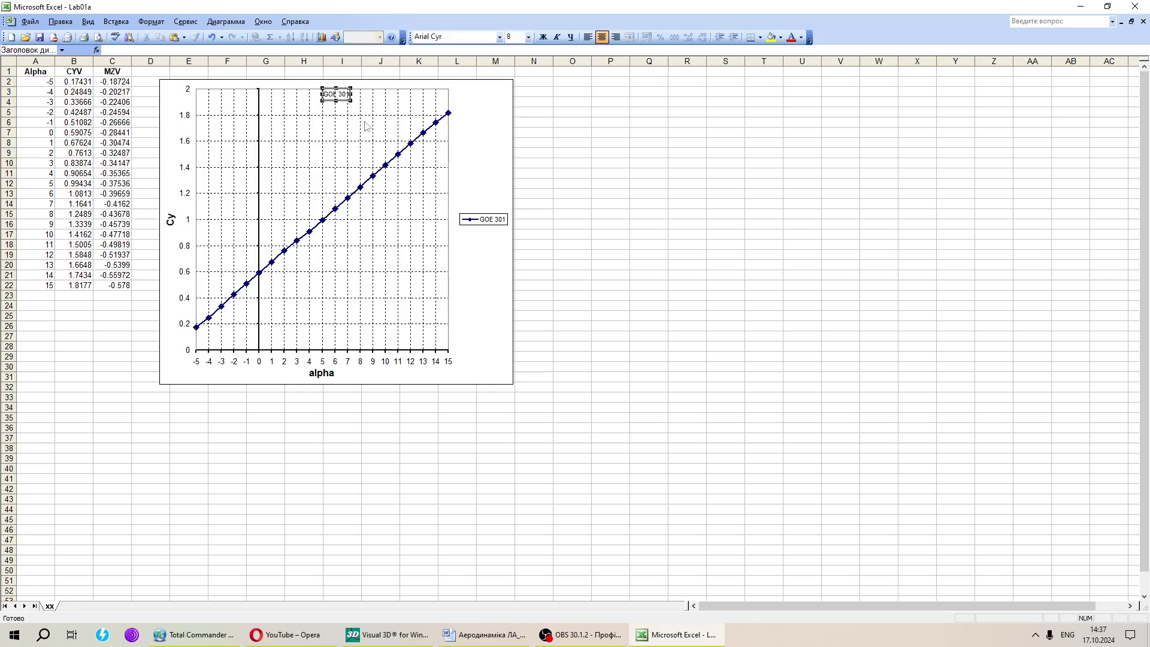
key(Delete)
Move the legend inside the plot near its upper edge and widen the plot area to fill the chart frame
drag(485, 224, 293, 129)
click(427, 242)
click(447, 241)
drag(448, 219, 506, 219)
drag(192, 220, 198, 219)
drag(293, 130, 325, 109)
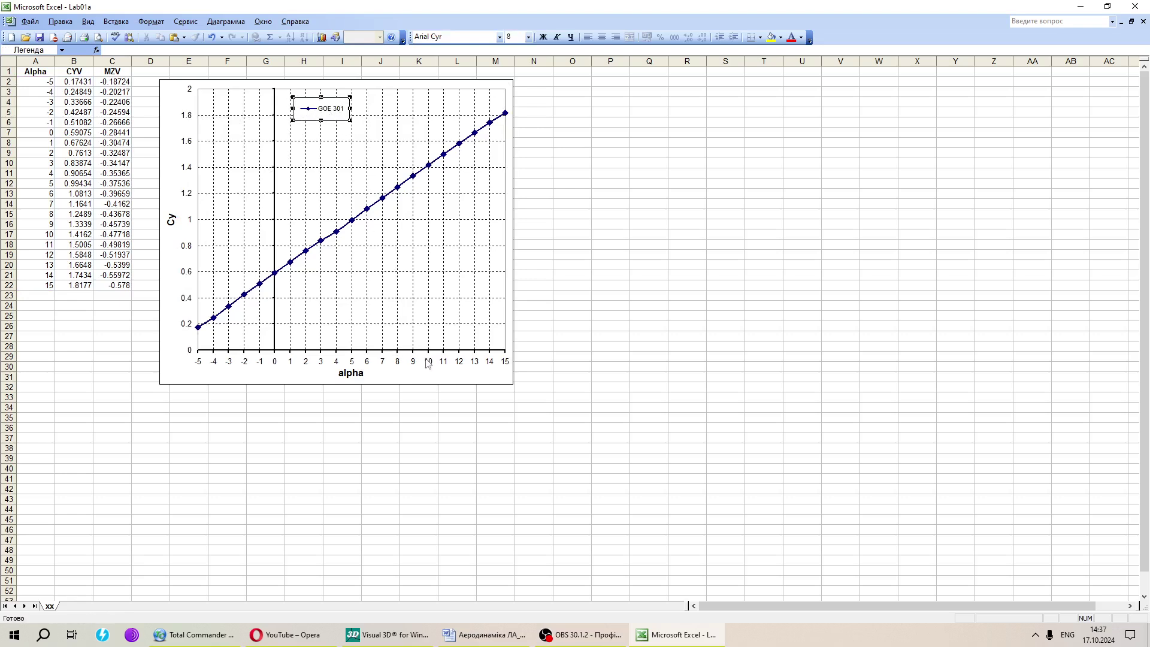
Shift the whole chart up slightly so its upper edge sits at row 1
click(174, 142)
drag(172, 141, 172, 136)
drag(647, 244, 611, 241)
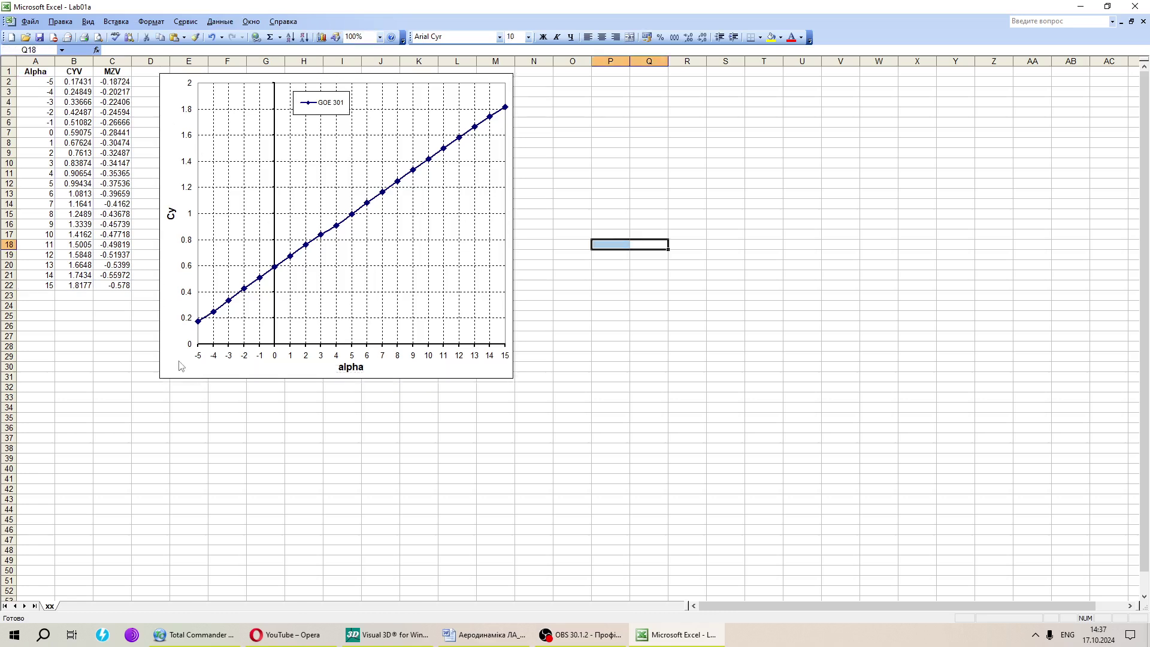
Copy the Cy chart and paste a duplicate directly below it, aligned with the original's left edge
click(181, 367)
drag(180, 365, 179, 364)
click(191, 400)
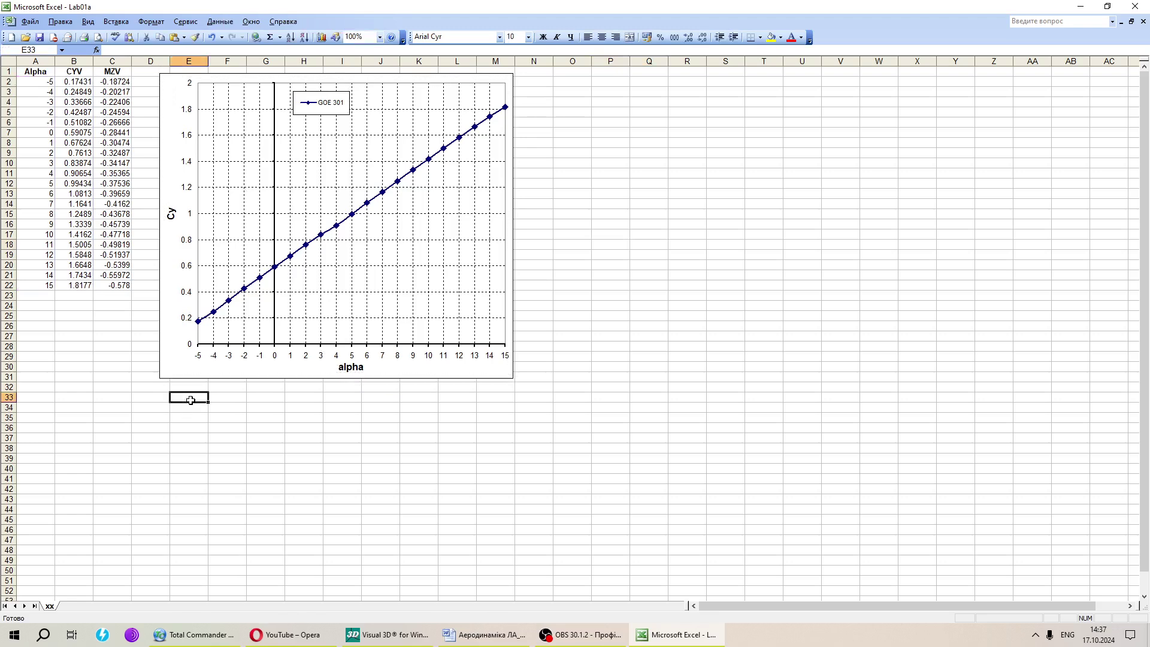
key(ctrl+v)
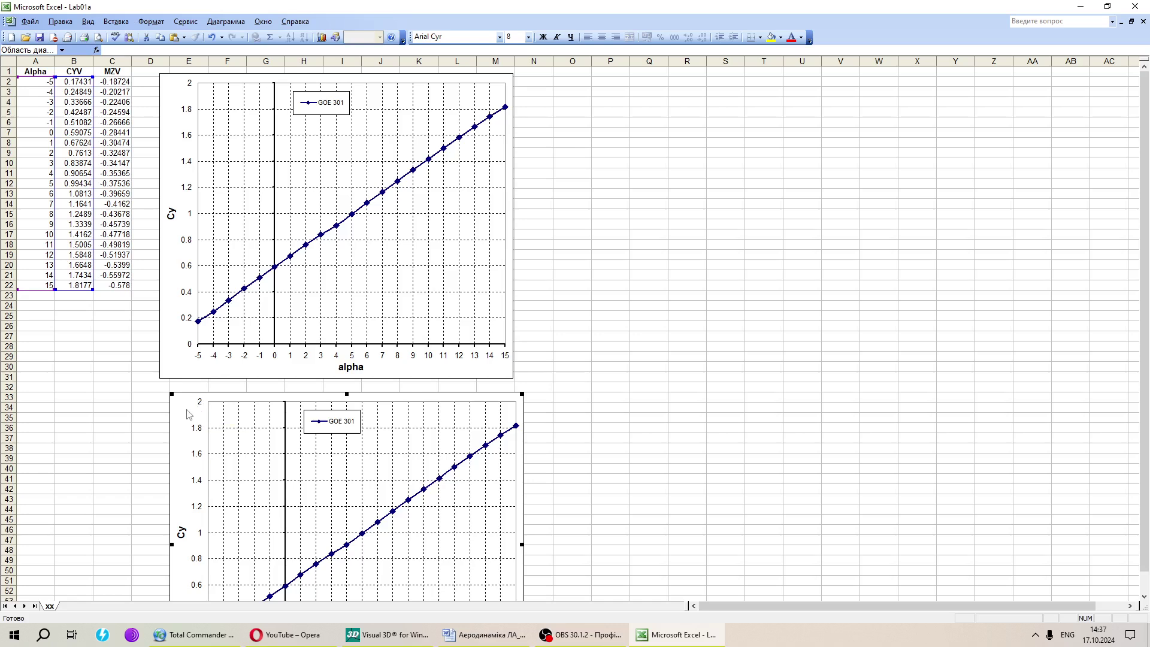
drag(172, 406, 162, 401)
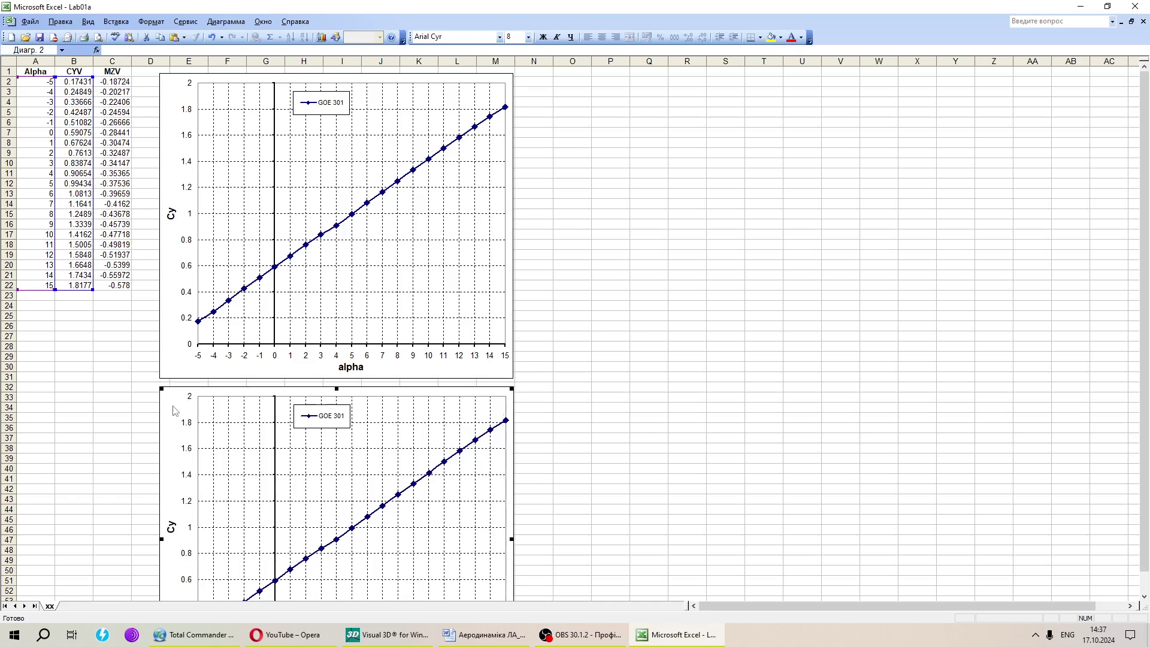
Move the Alpha, CYV and MZV table down one row so it starts in cell A2
click(148, 167)
click(36, 72)
drag(36, 72, 123, 285)
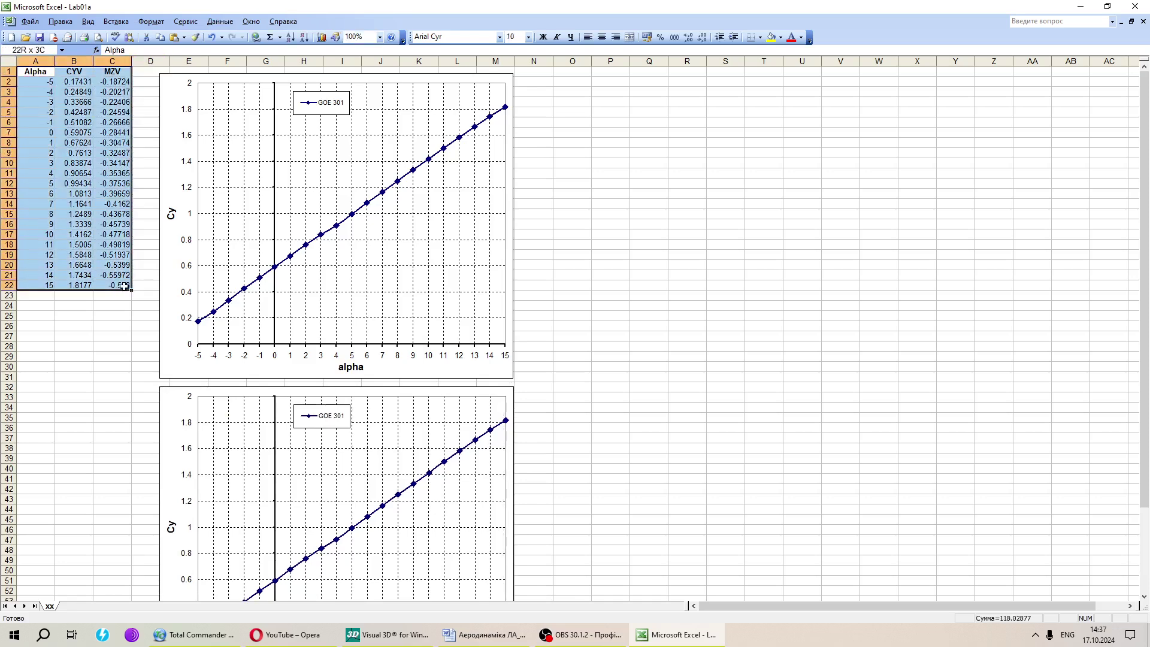
right_click(43, 88)
click(66, 108)
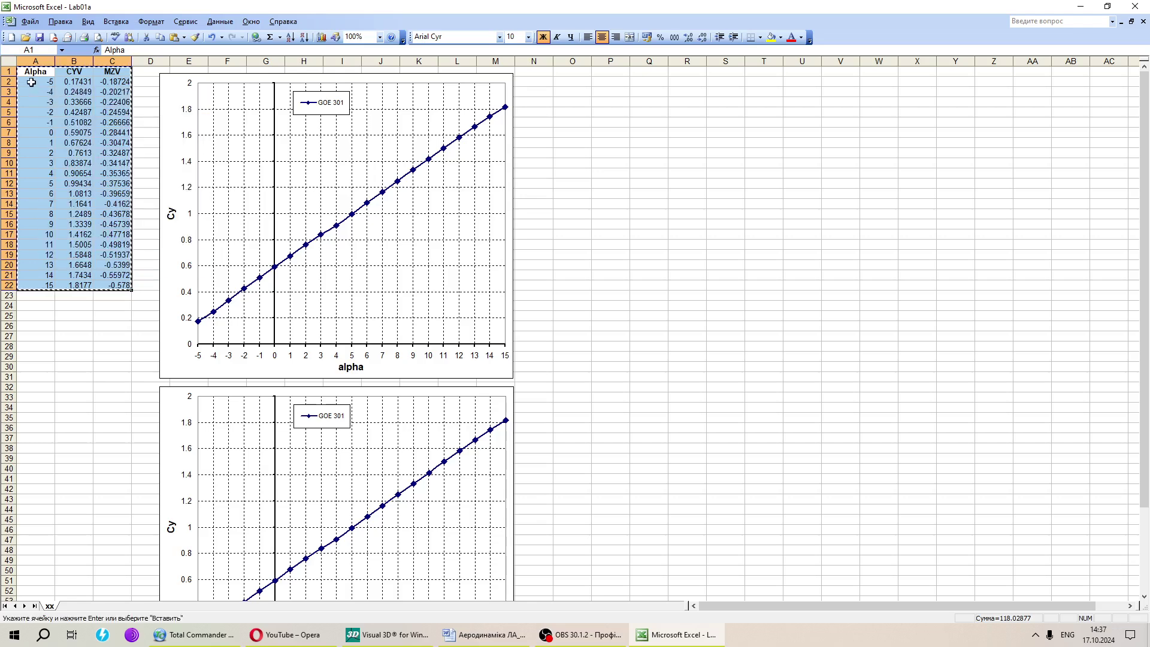
click(33, 82)
right_click(33, 83)
click(55, 118)
click(31, 71)
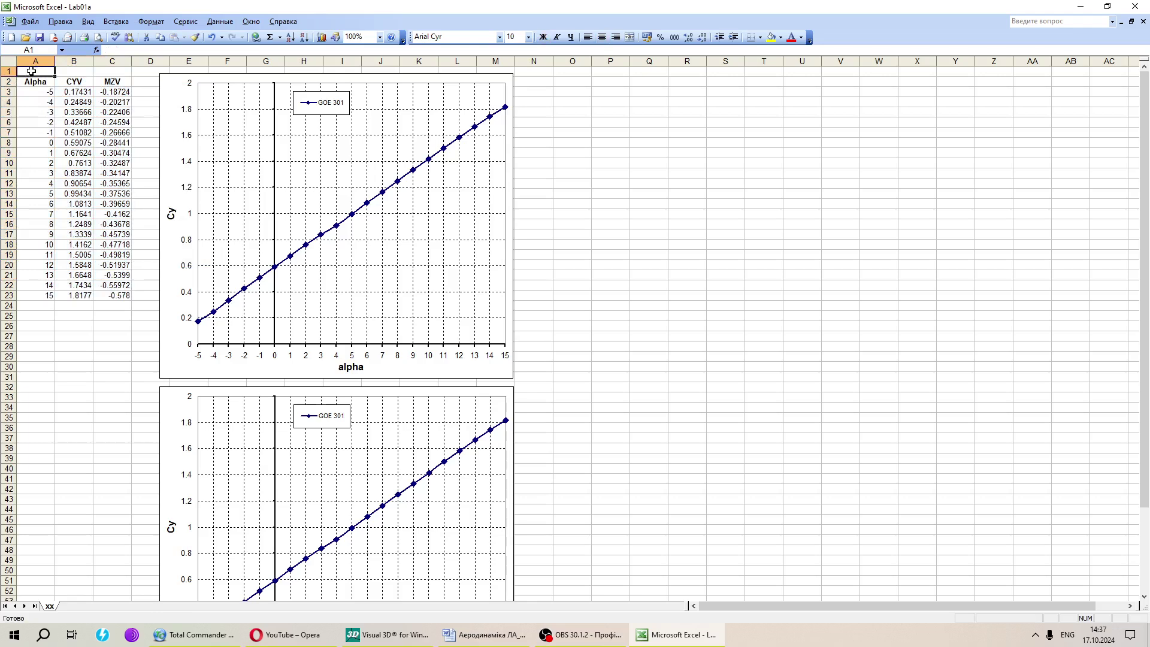
Enter GOE 301 in cell A1 and Xc=0 in cell B1
text(GOE 301)
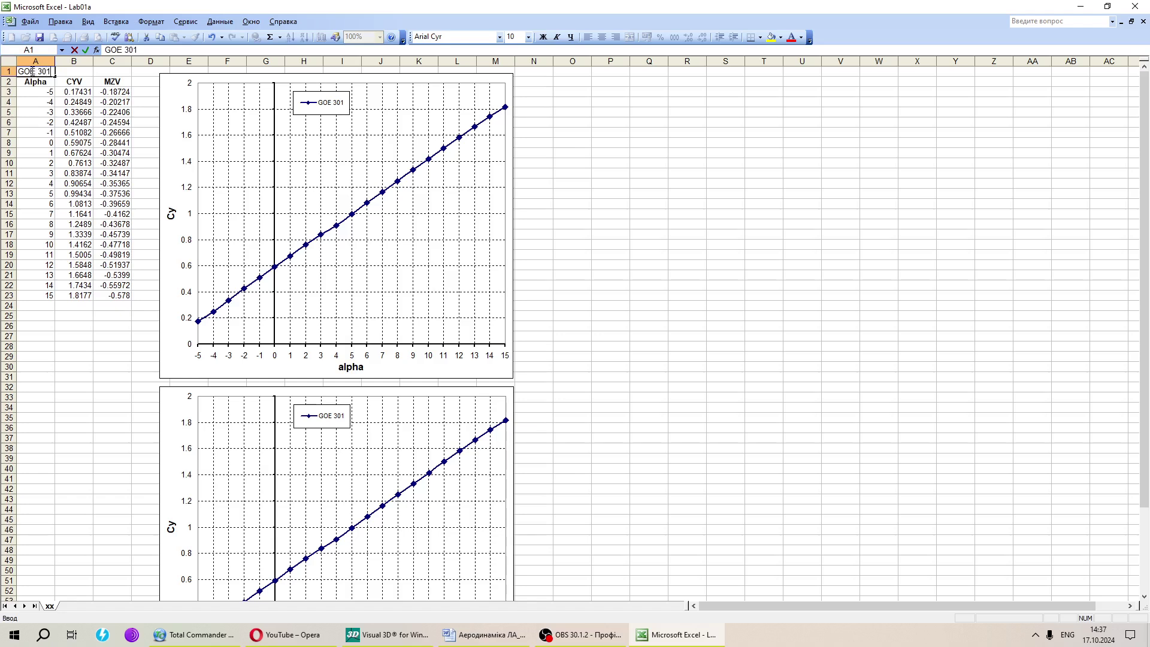
click(80, 74)
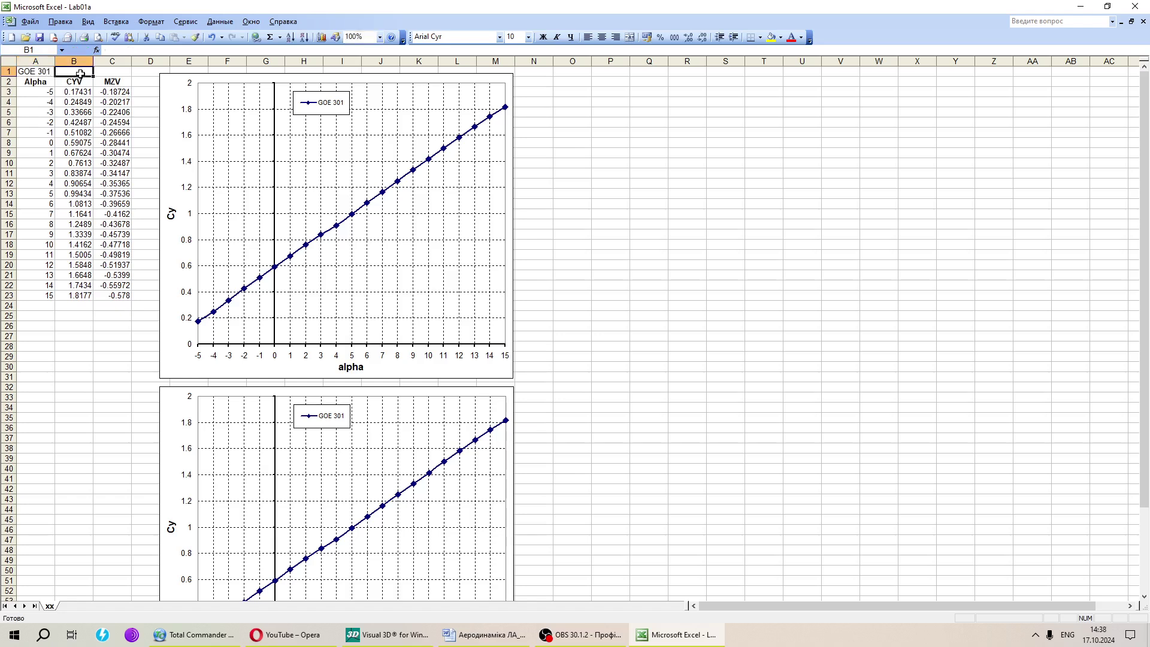
text(Xc=)
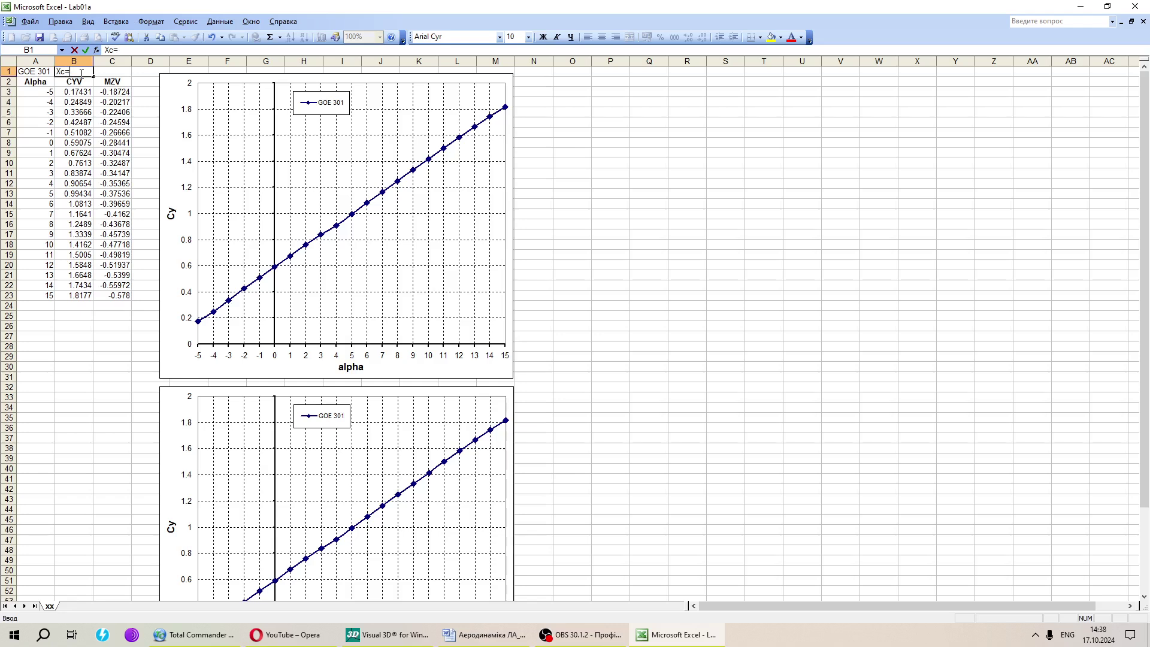
text(0)
key(Return)
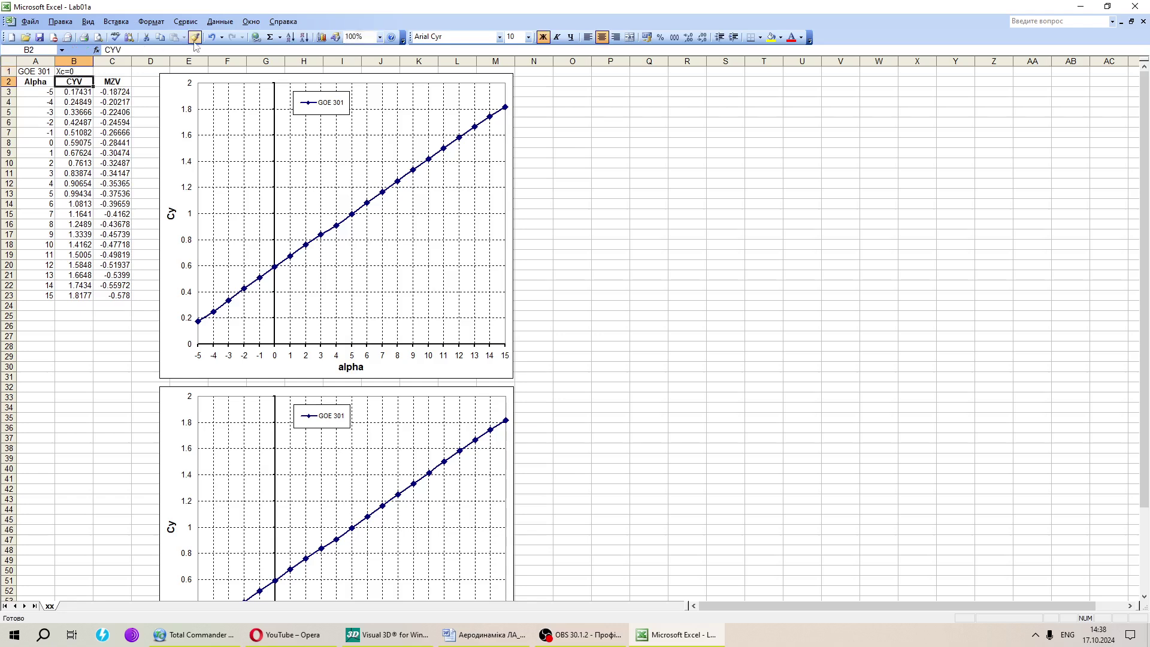
Format the heading cells A1:C2 with a dark blue fill and white text
drag(35, 72, 114, 82)
click(781, 37)
click(826, 75)
click(801, 38)
click(858, 117)
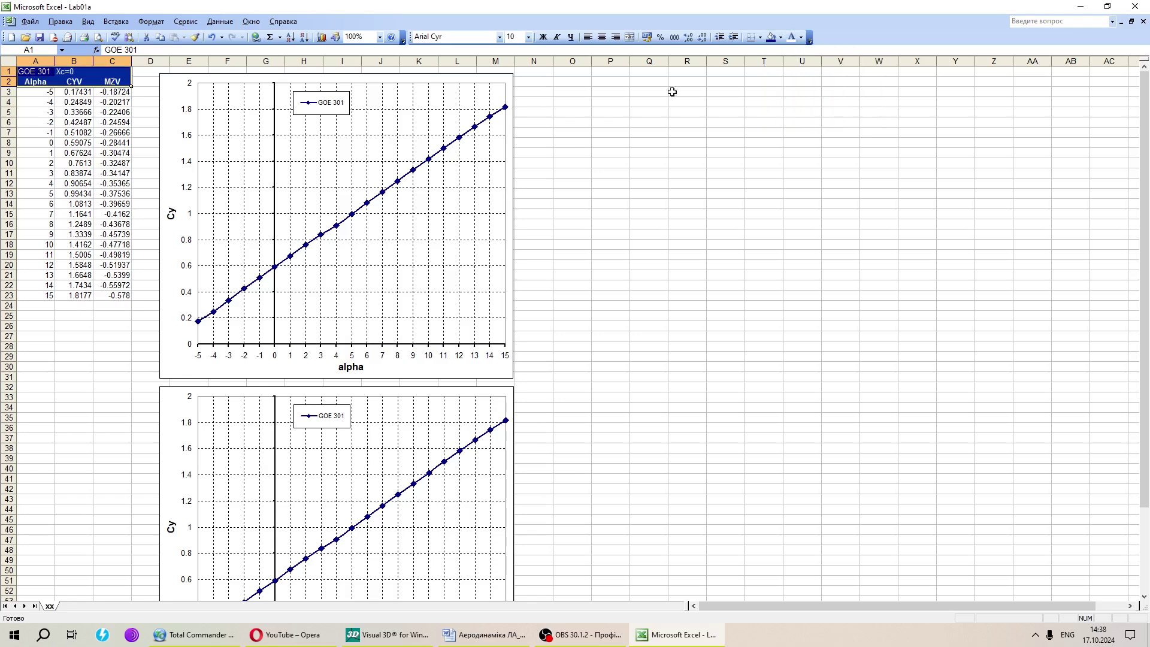
Make the heading cells A1:C2 bold and centre their contents
click(543, 37)
click(602, 37)
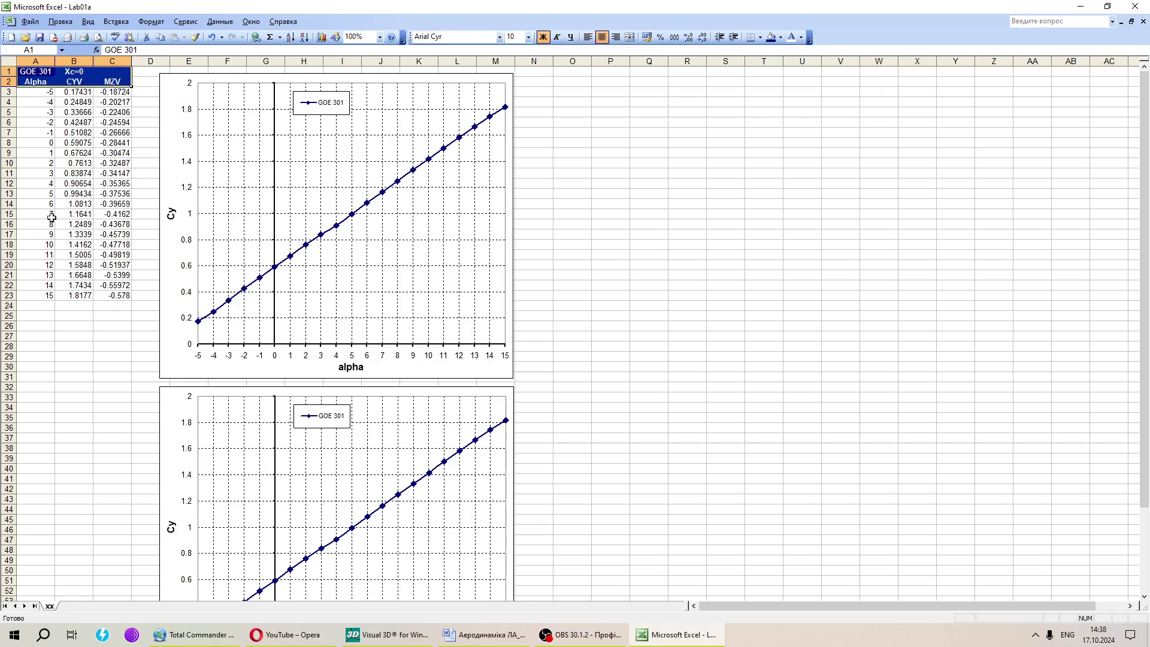
click(72, 183)
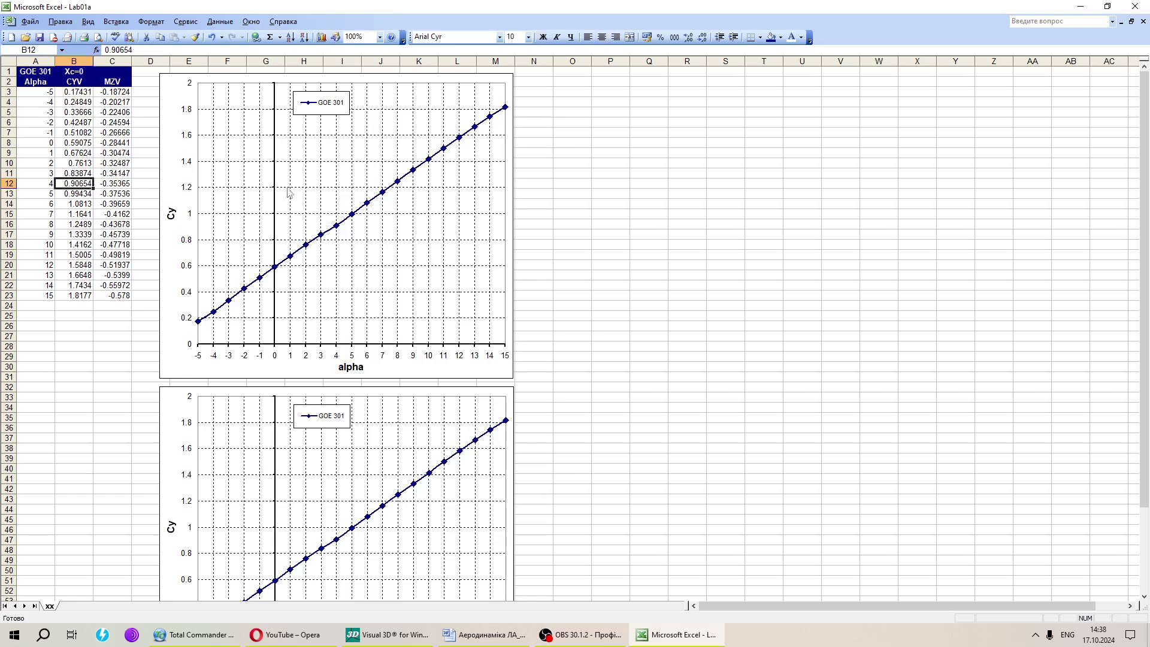
Switch the lower chart's data series from the CYV values to the MZV values in C3:C23
click(345, 219)
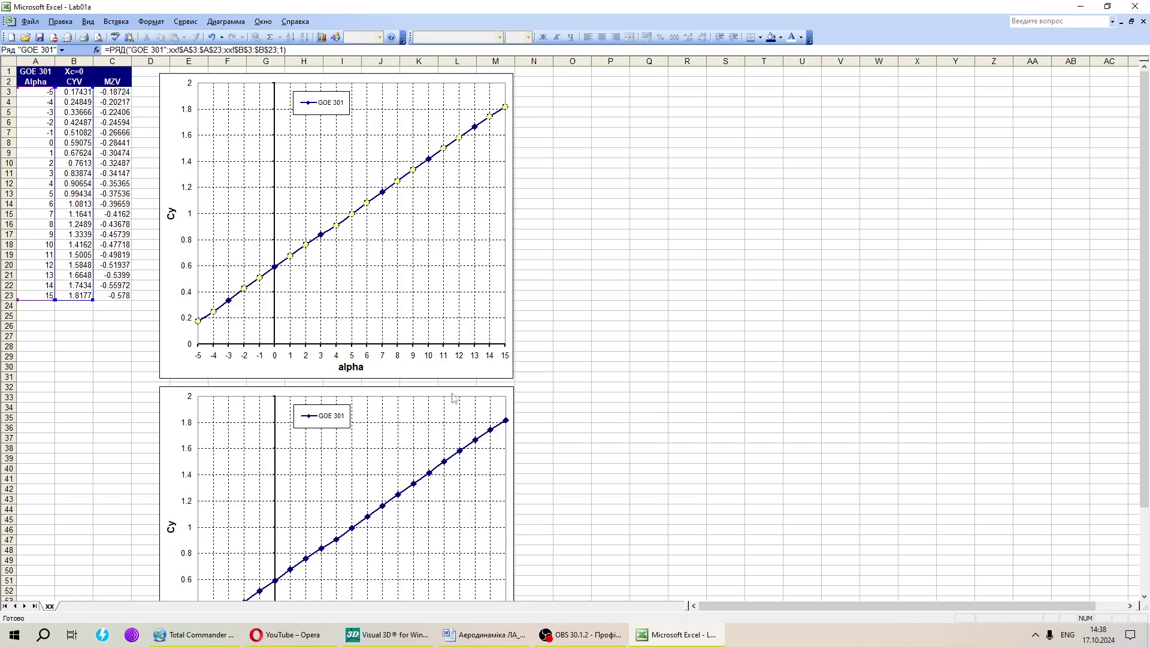
scroll(448, 399, down, 2)
scroll(431, 382, up, 2)
scroll(268, 254, down, 3)
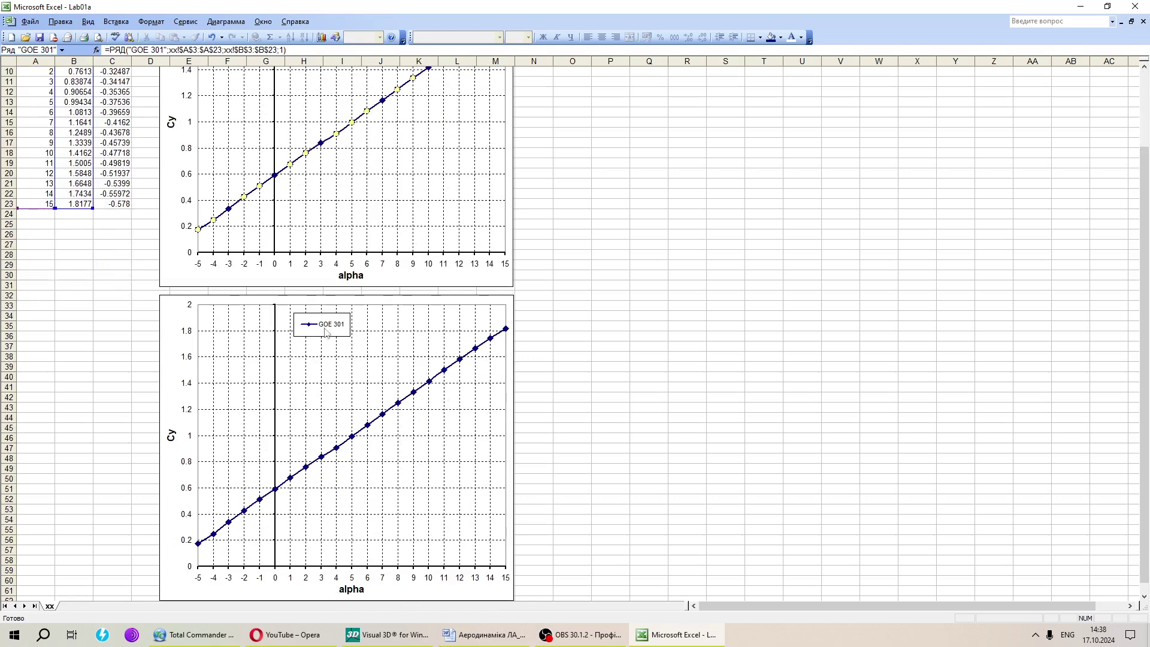
click(592, 307)
scroll(536, 317, up, 3)
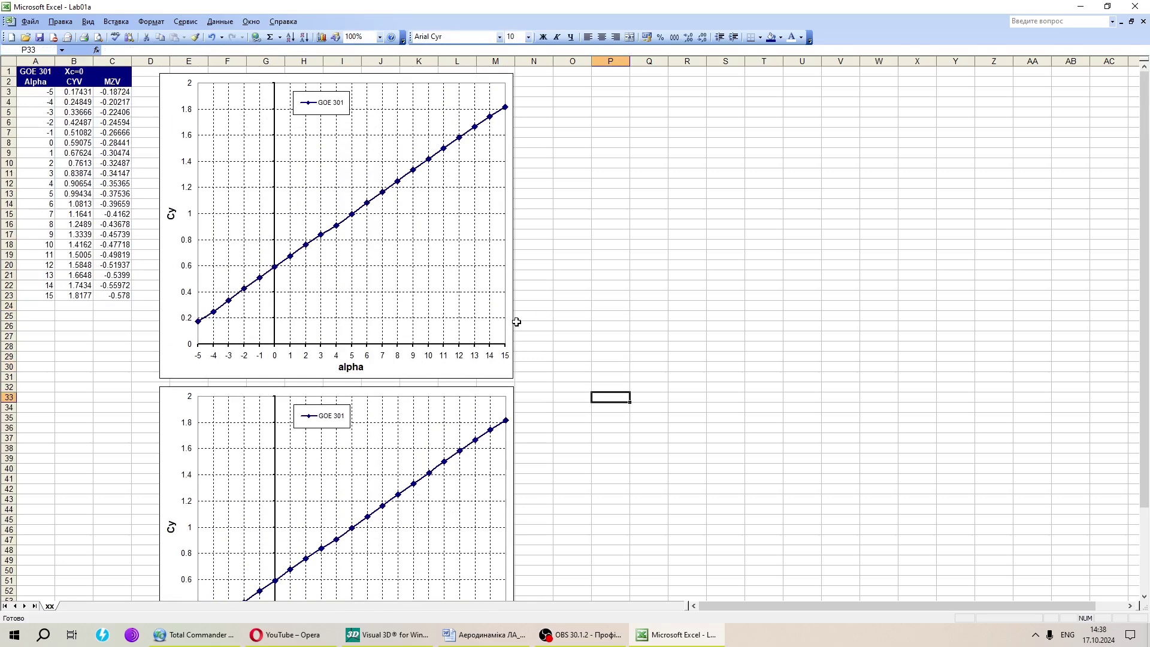
scroll(456, 378, down, 3)
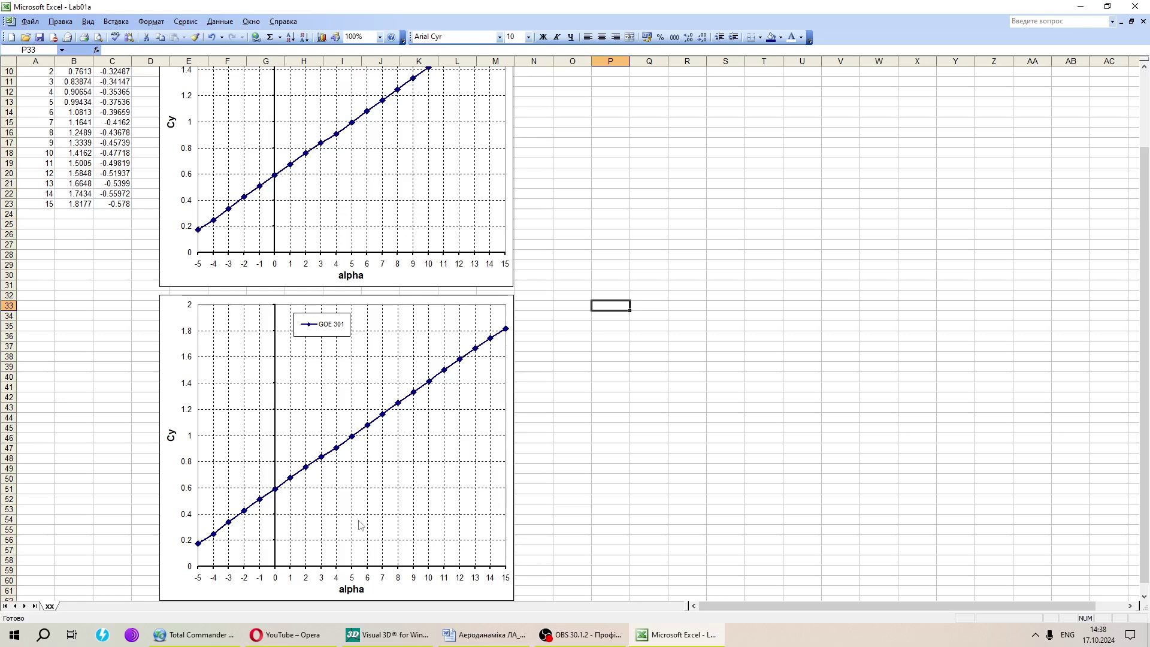
click(396, 410)
scroll(300, 413, up, 3)
scroll(324, 431, down, 3)
scroll(369, 423, up, 3)
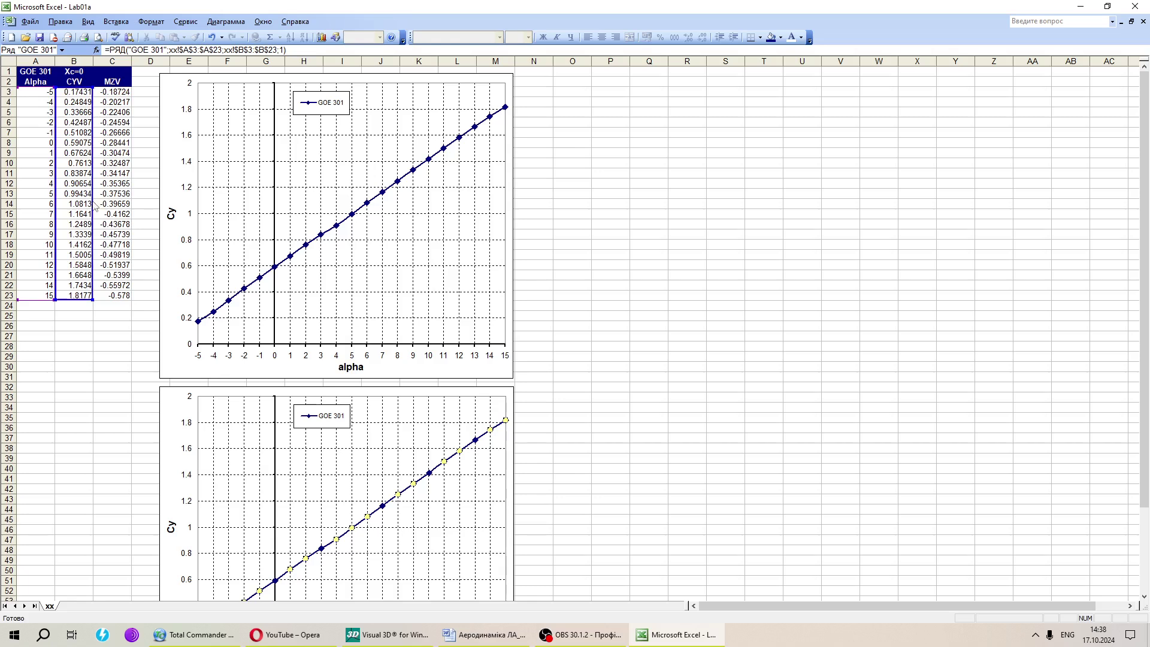
drag(96, 205, 106, 203)
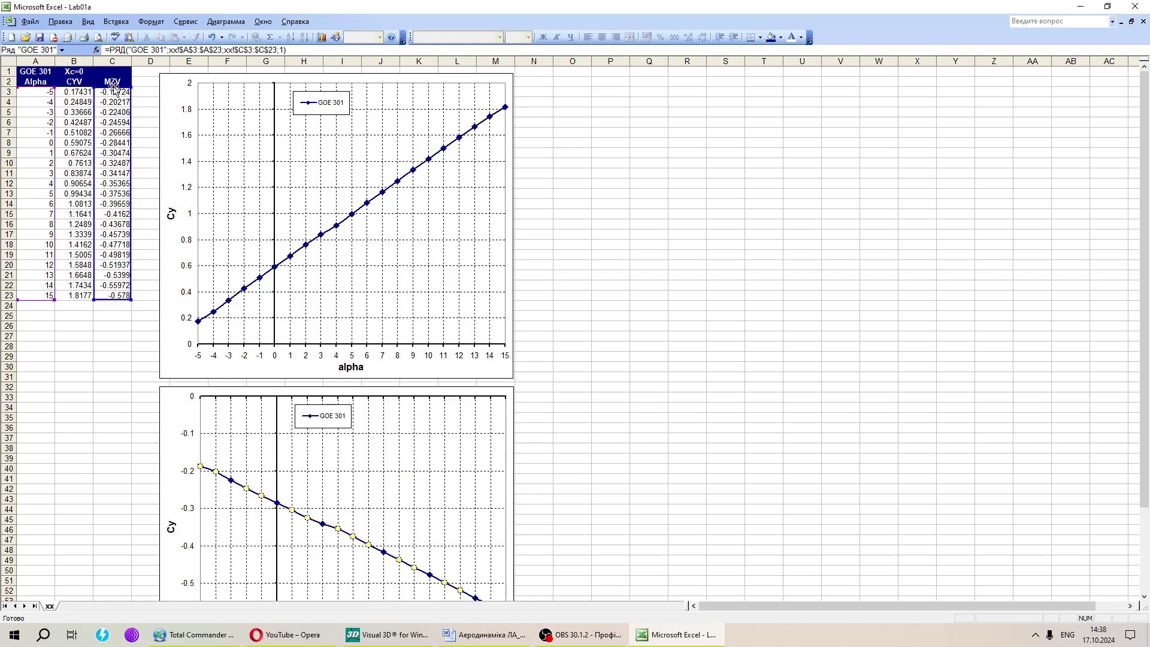
Change the lower chart's vertical axis title to mz
scroll(172, 479, down, 3)
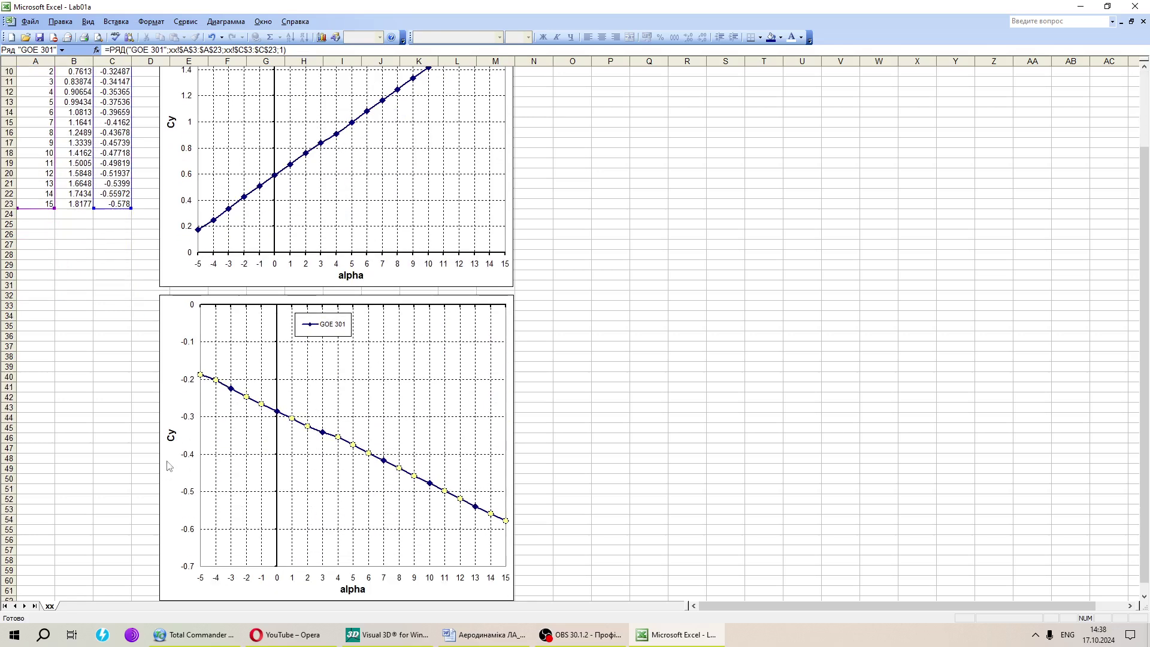
click(175, 439)
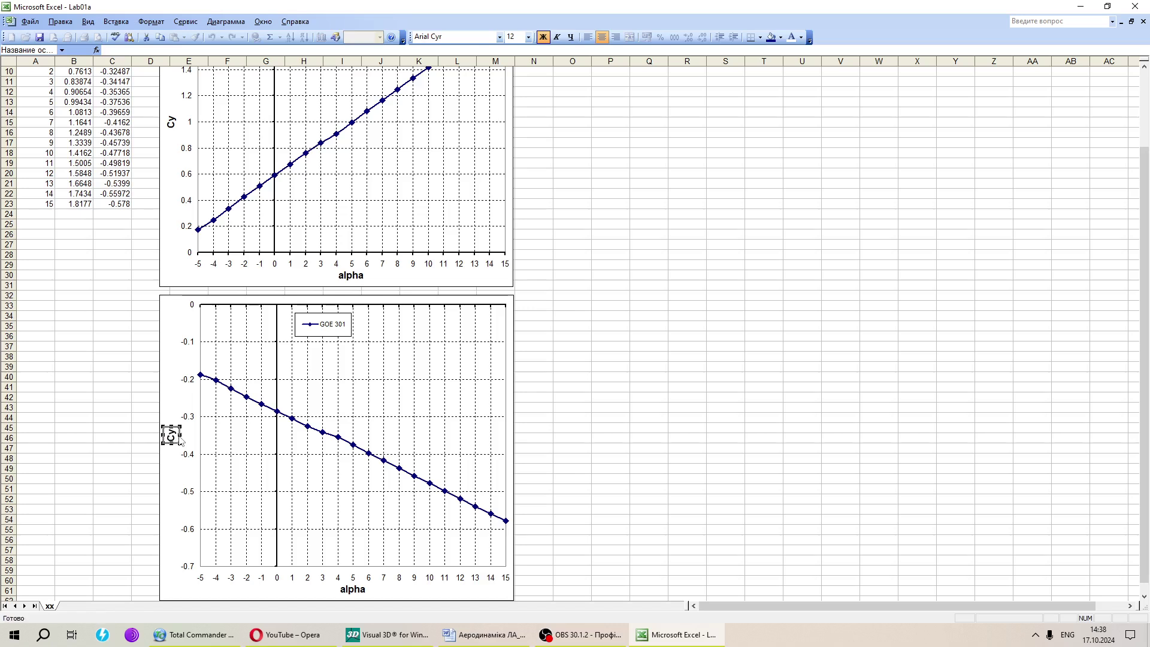
click(174, 435)
key(BackSpace)
key(BackSpace)
text(mz)
click(107, 422)
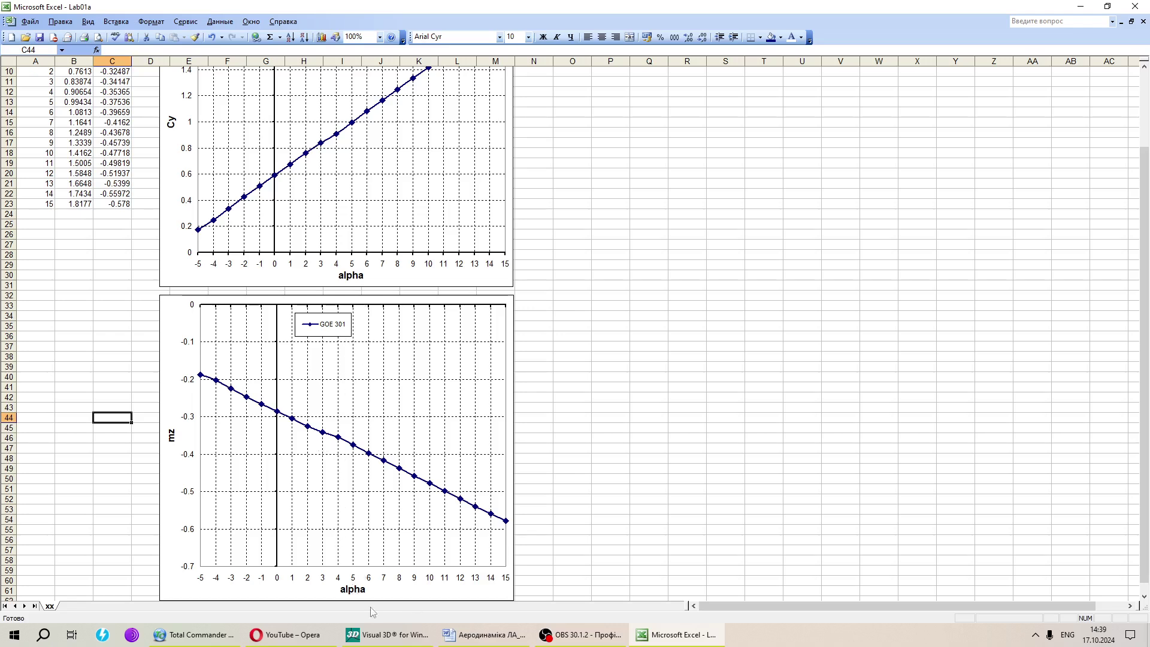
Rename the mz chart's data series to GOE 301 Xc=0 in its source data
scroll(472, 484, down, 1)
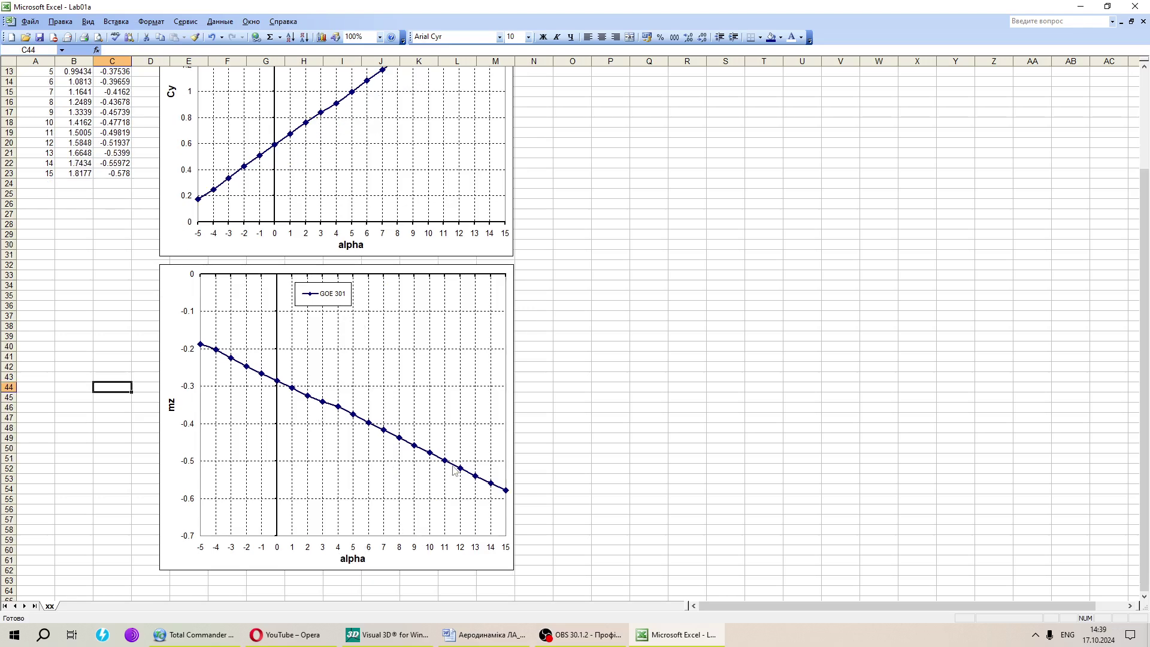
scroll(542, 486, up, 1)
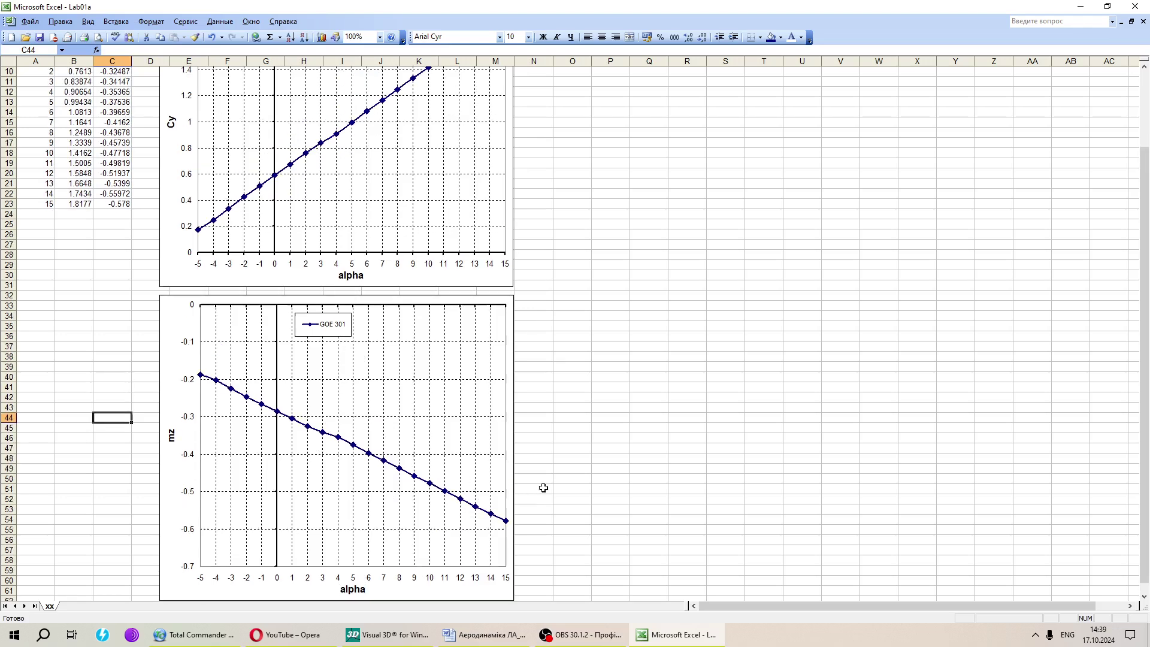
click(359, 342)
click(364, 360)
right_click(364, 360)
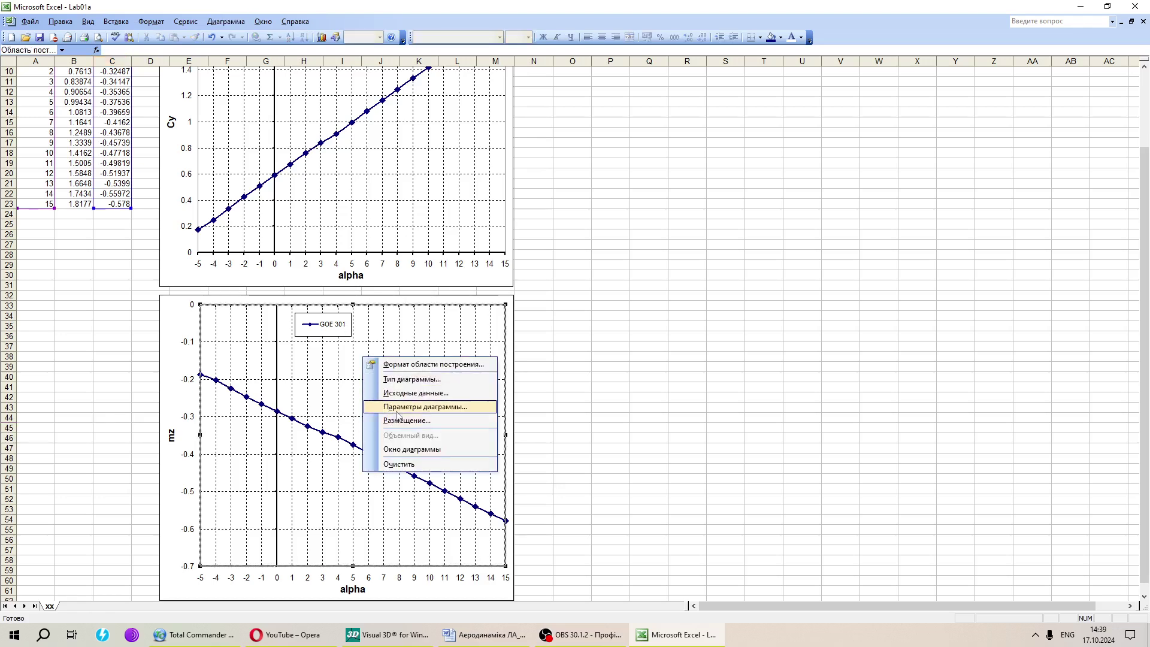
click(398, 394)
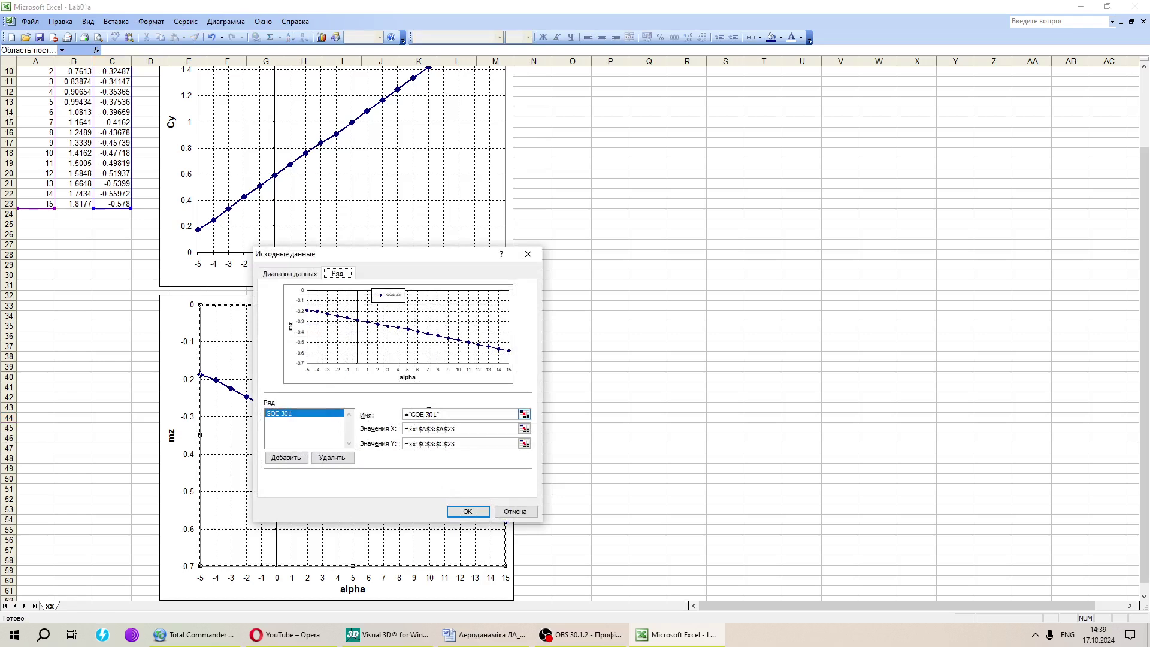
click(437, 414)
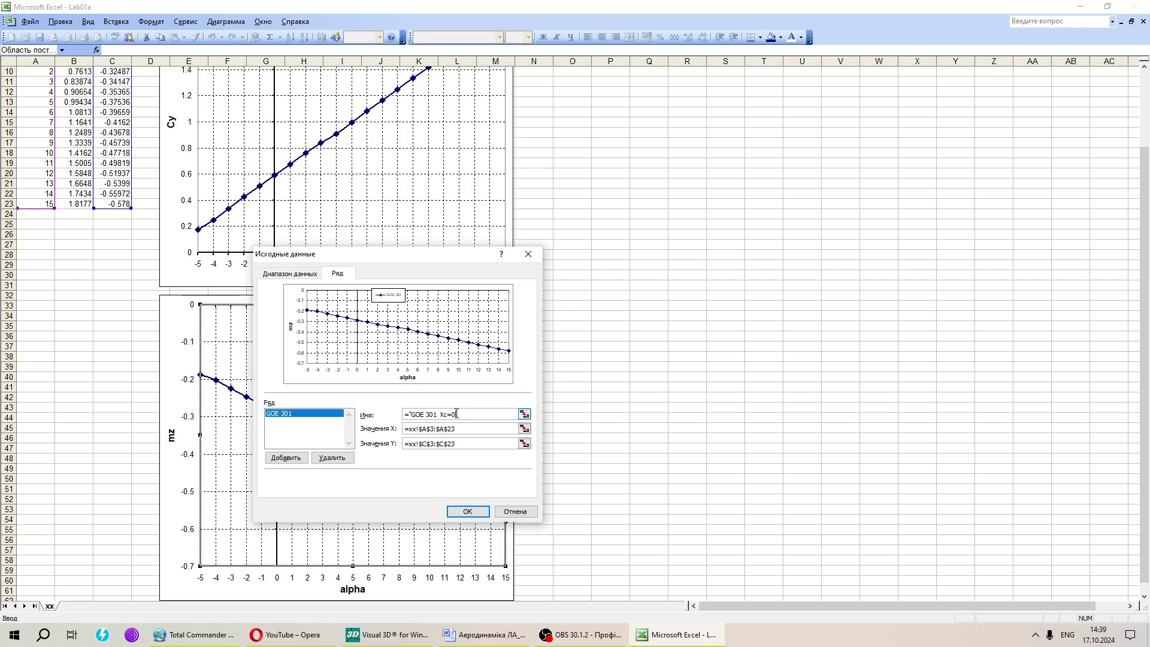
click(467, 511)
Widen the mz chart's legend so the series name fits on one line
click(325, 333)
drag(356, 324, 377, 324)
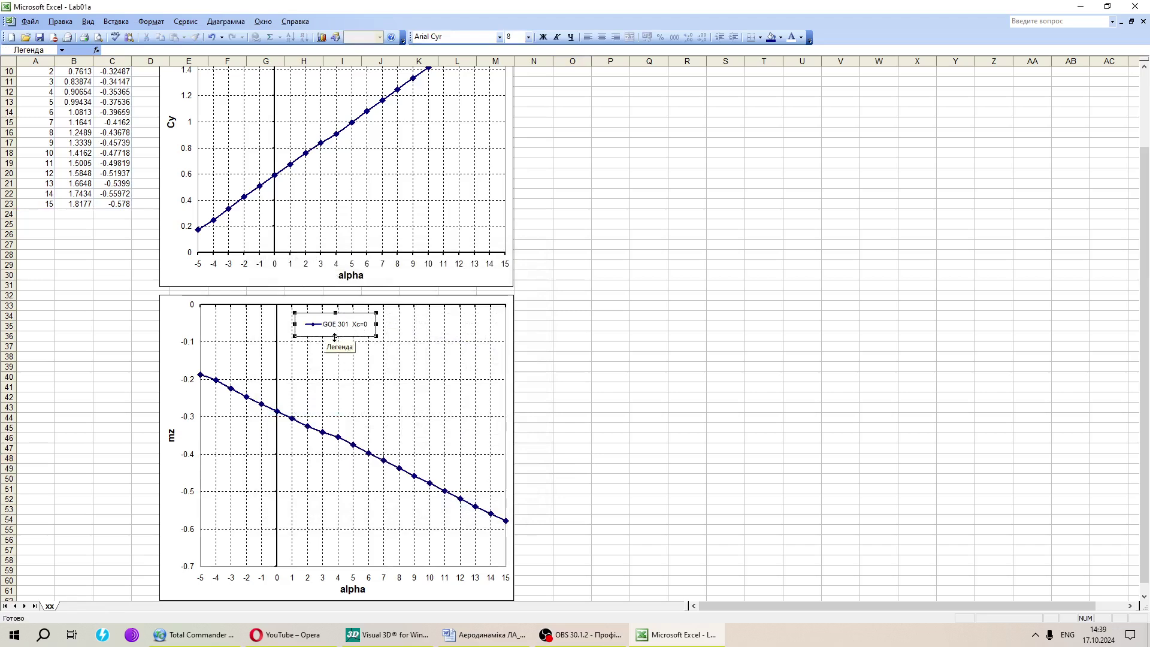
click(554, 458)
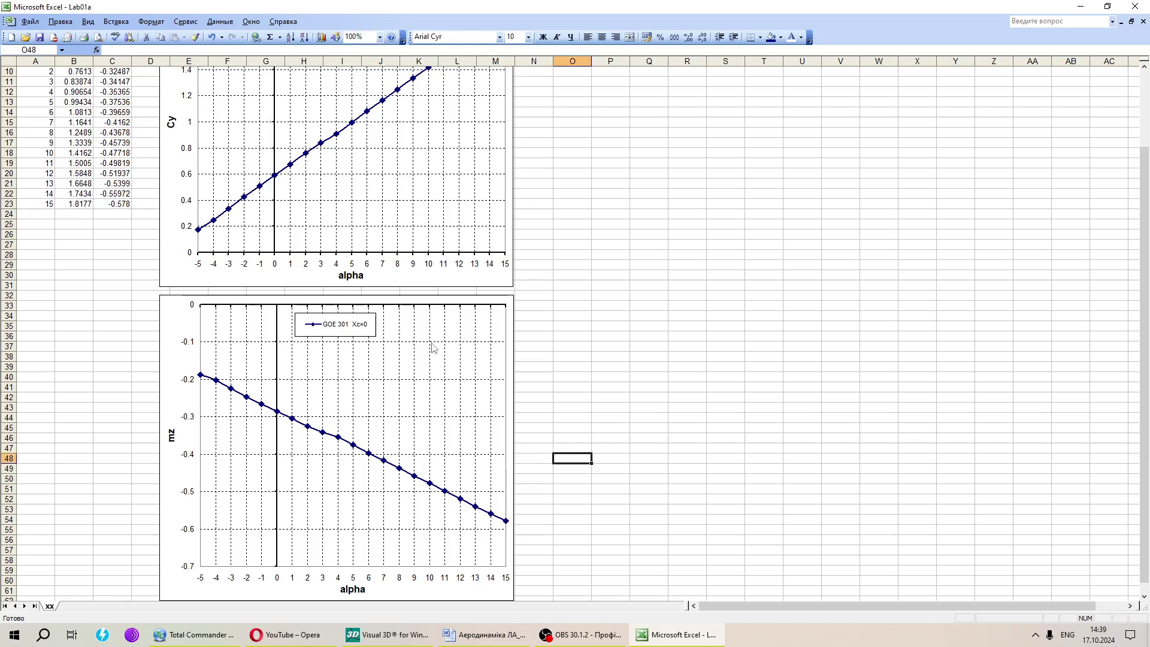
Compare the Cy and mz curves in Excel with the pitching-moment reference points in Fig. 6 of the Word lab document
scroll(262, 406, up, 3)
scroll(262, 406, down, 4)
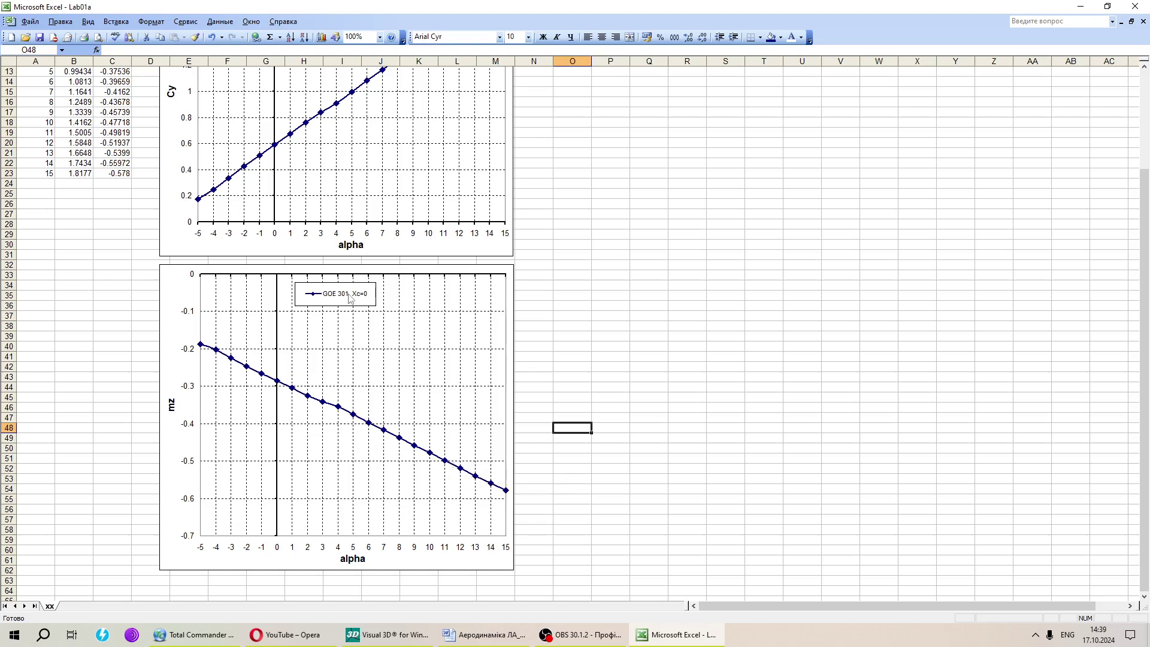
click(485, 634)
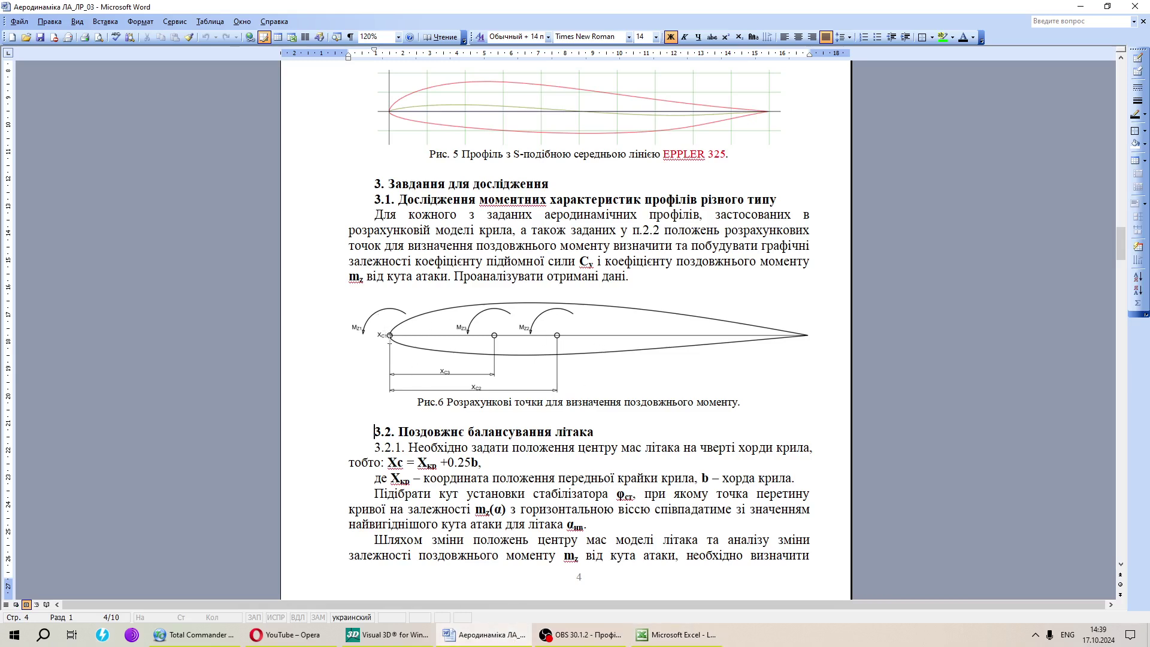
click(670, 639)
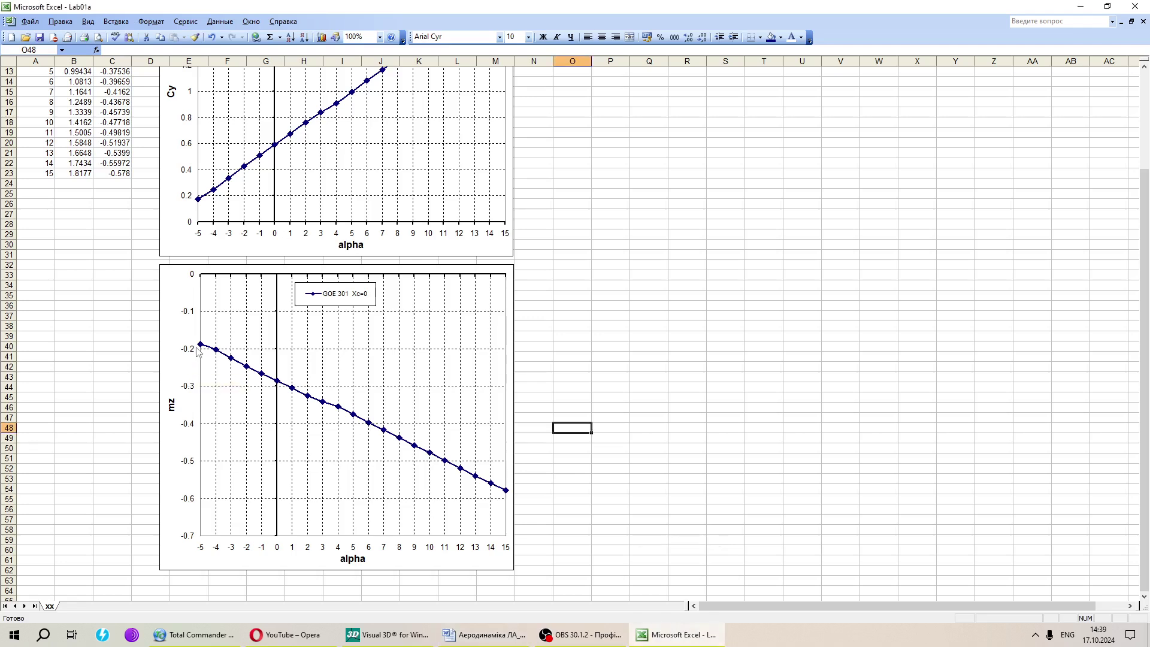
mouse_move(202, 348)
click(530, 633)
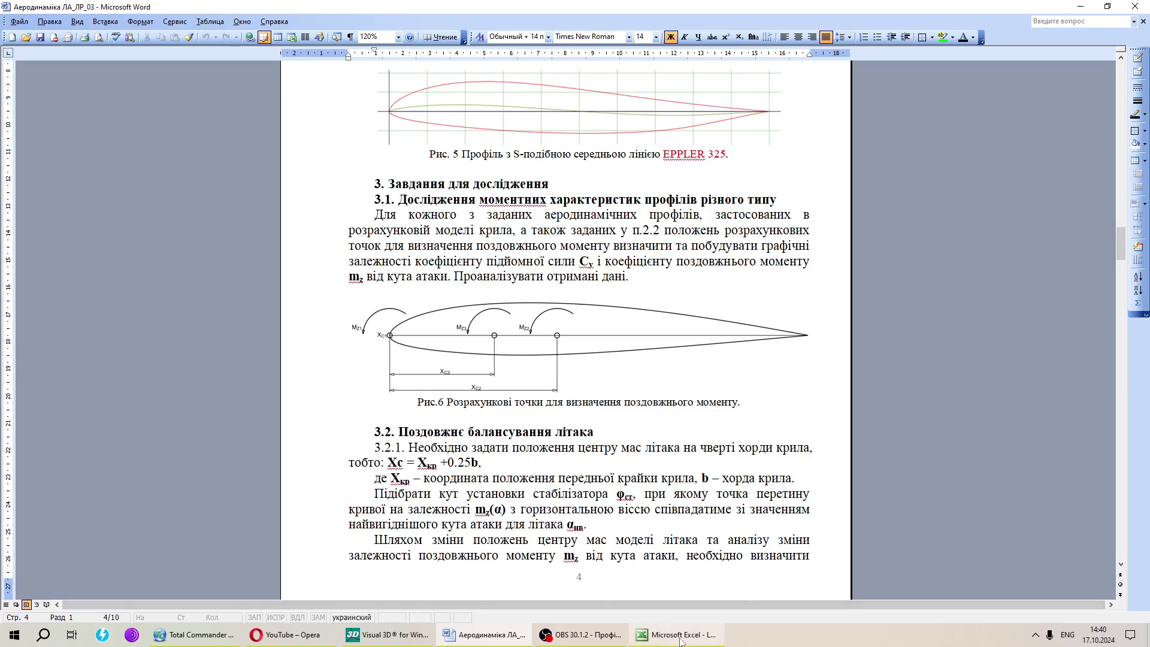
mouse_move(680, 641)
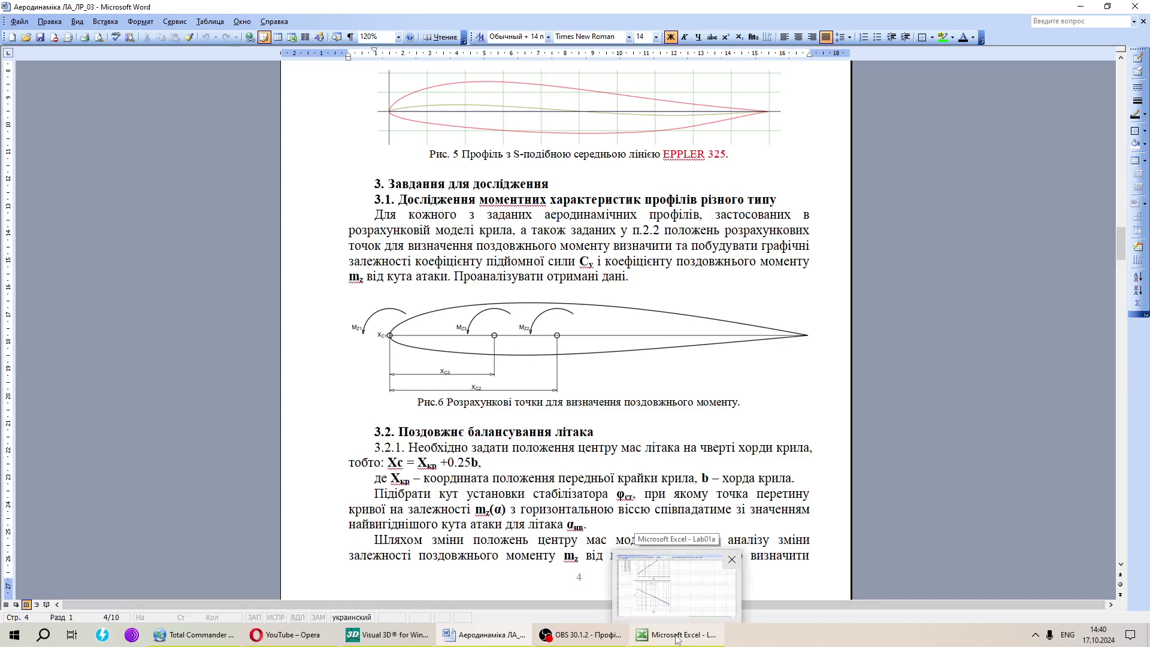
click(680, 635)
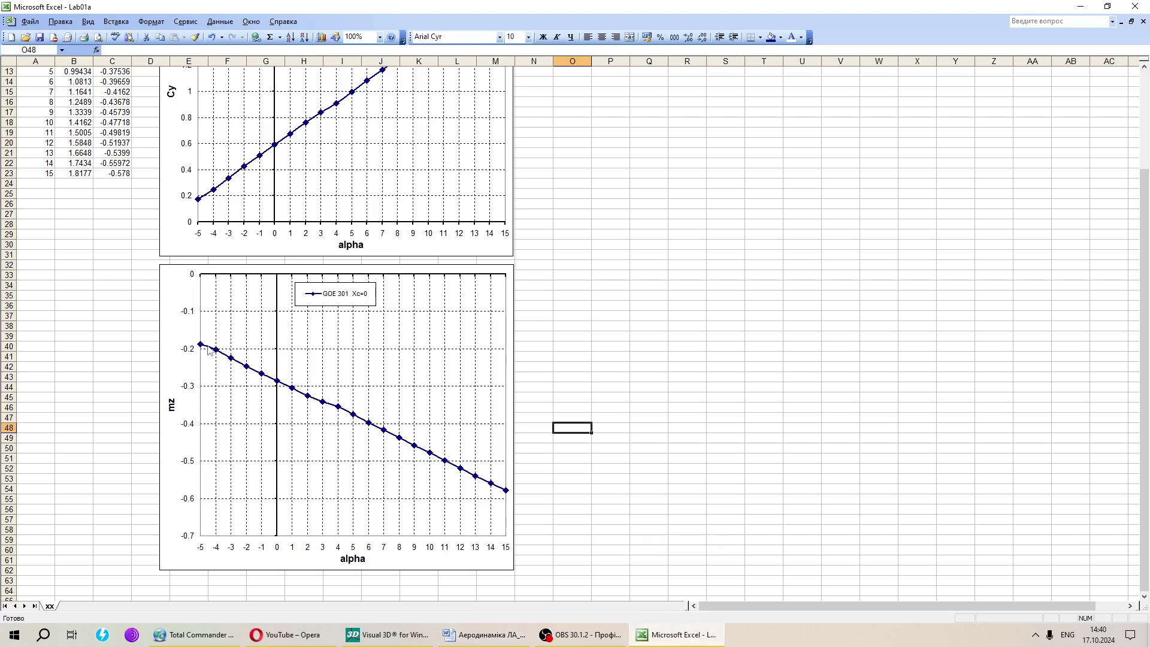
scroll(319, 413, up, 3)
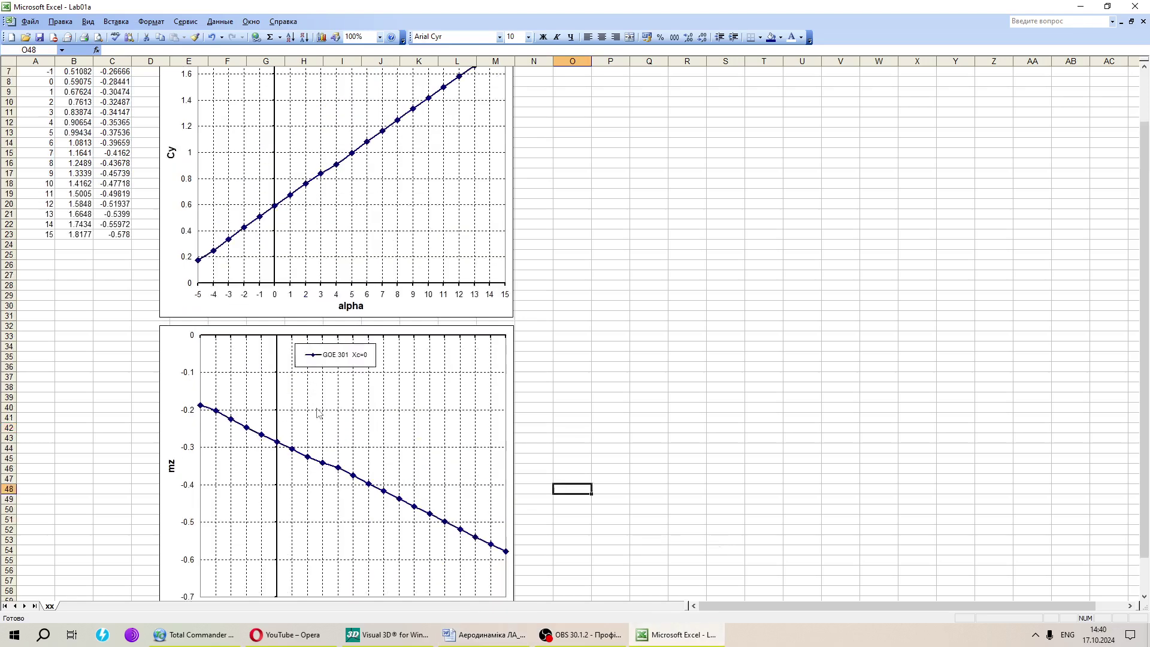
scroll(318, 412, down, 2)
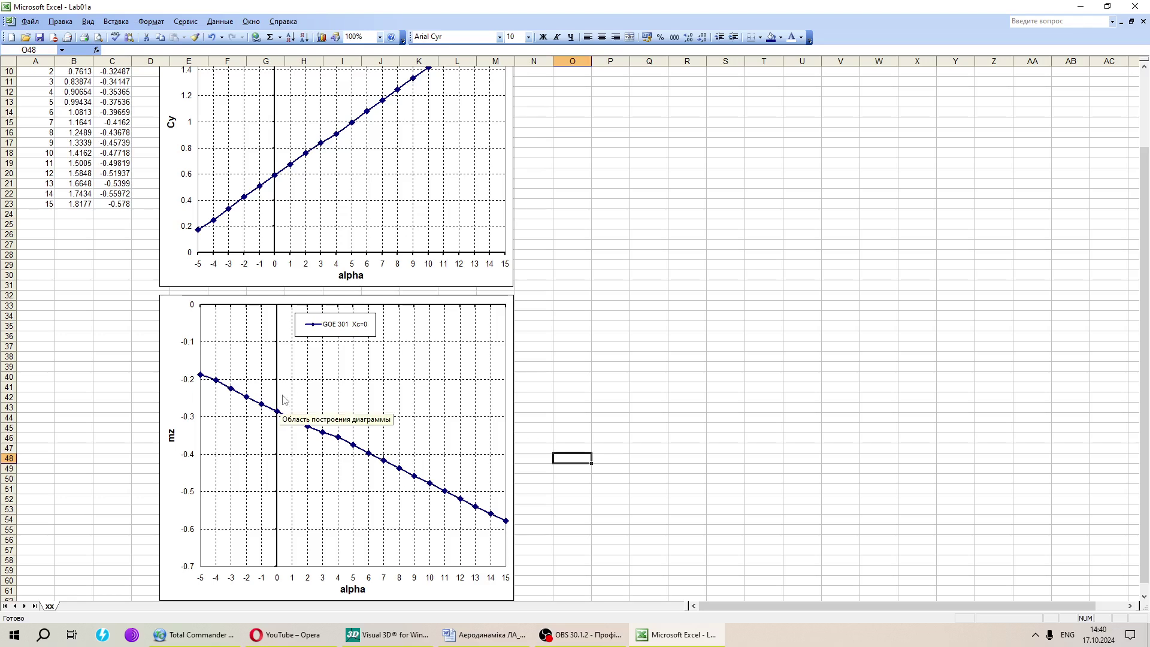
scroll(318, 234, up, 2)
scroll(323, 192, up, 1)
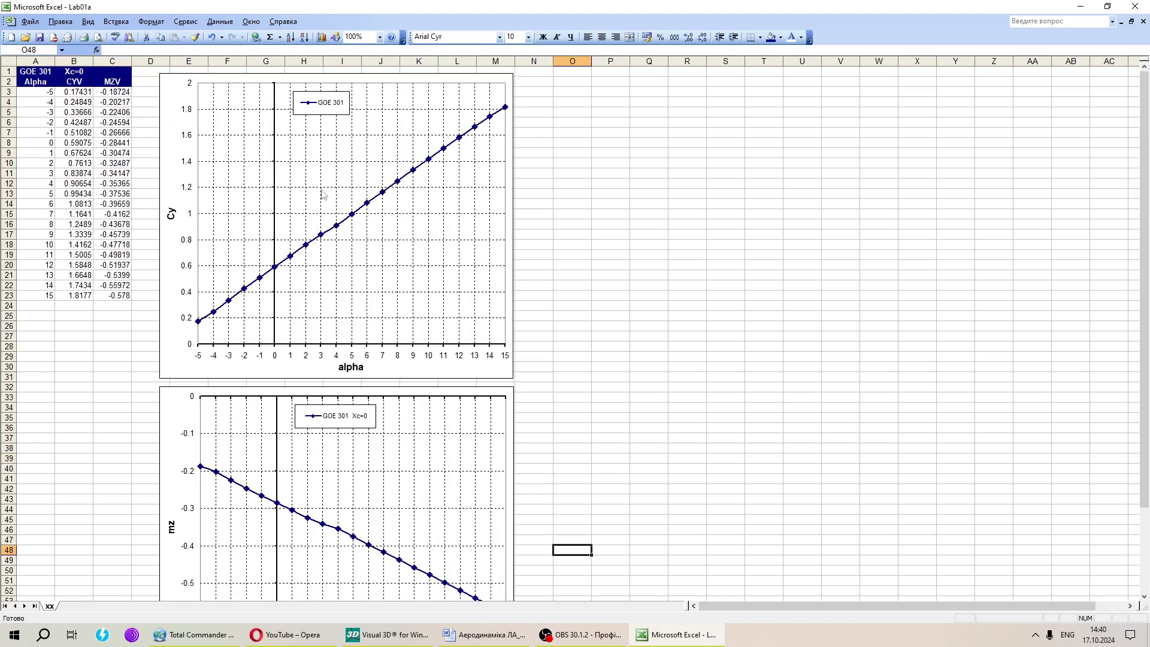
scroll(336, 324, down, 4)
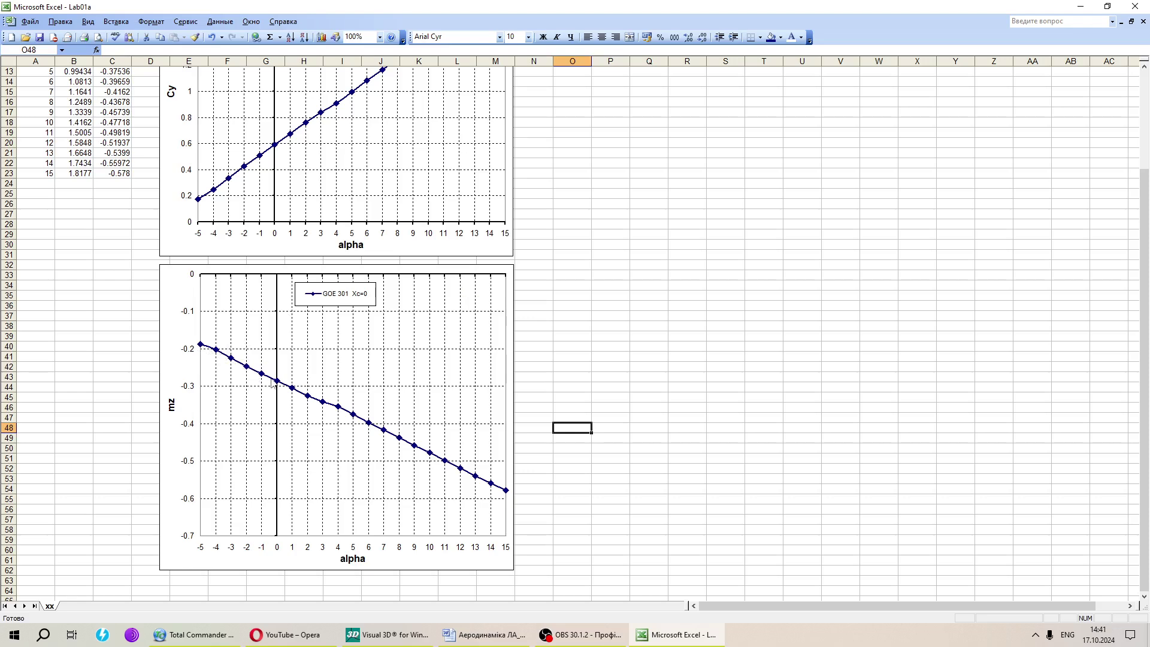
Check the moment direction at the leading-edge point in Word's Fig. 6 against the start of the mz curve in Excel
click(481, 638)
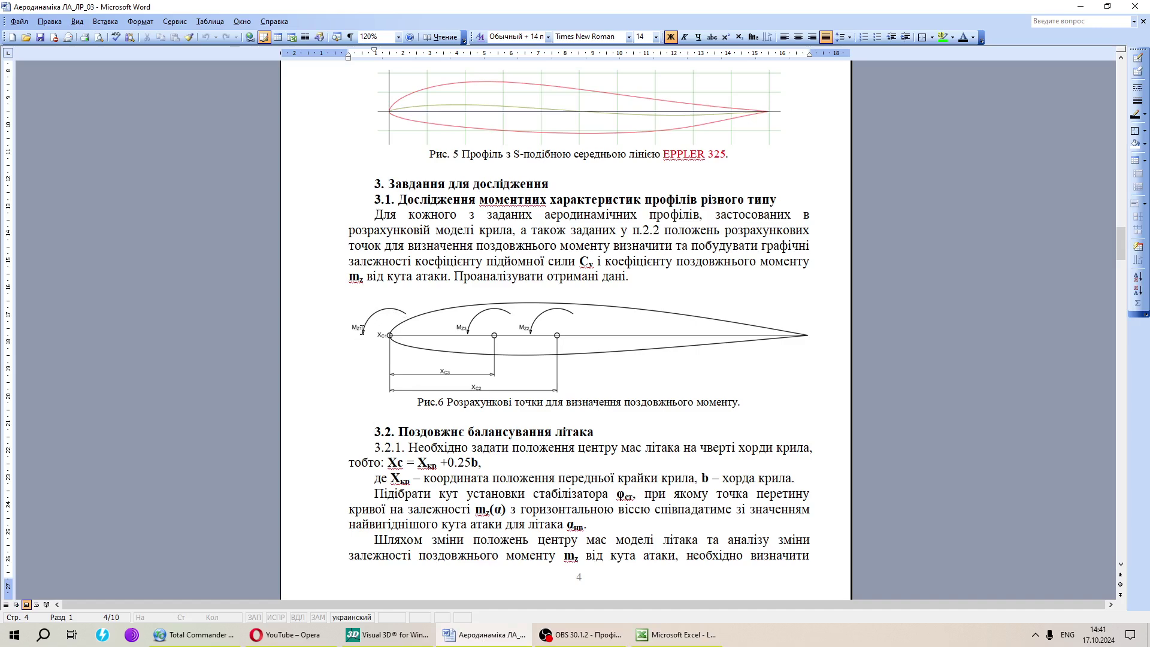
click(683, 638)
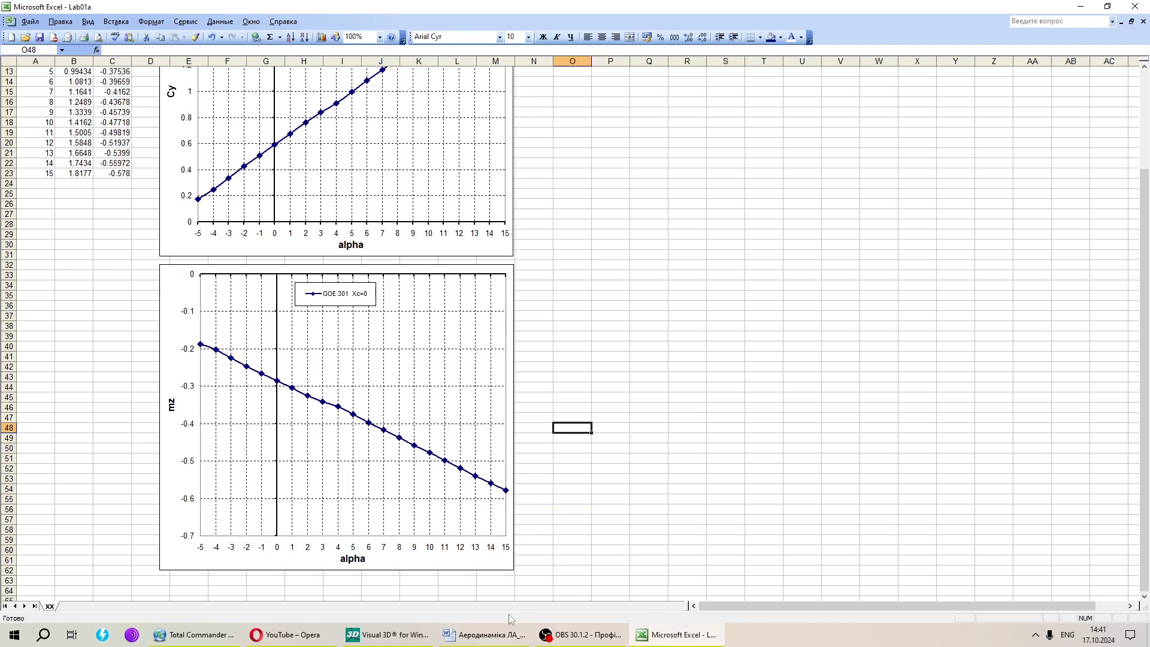
click(486, 634)
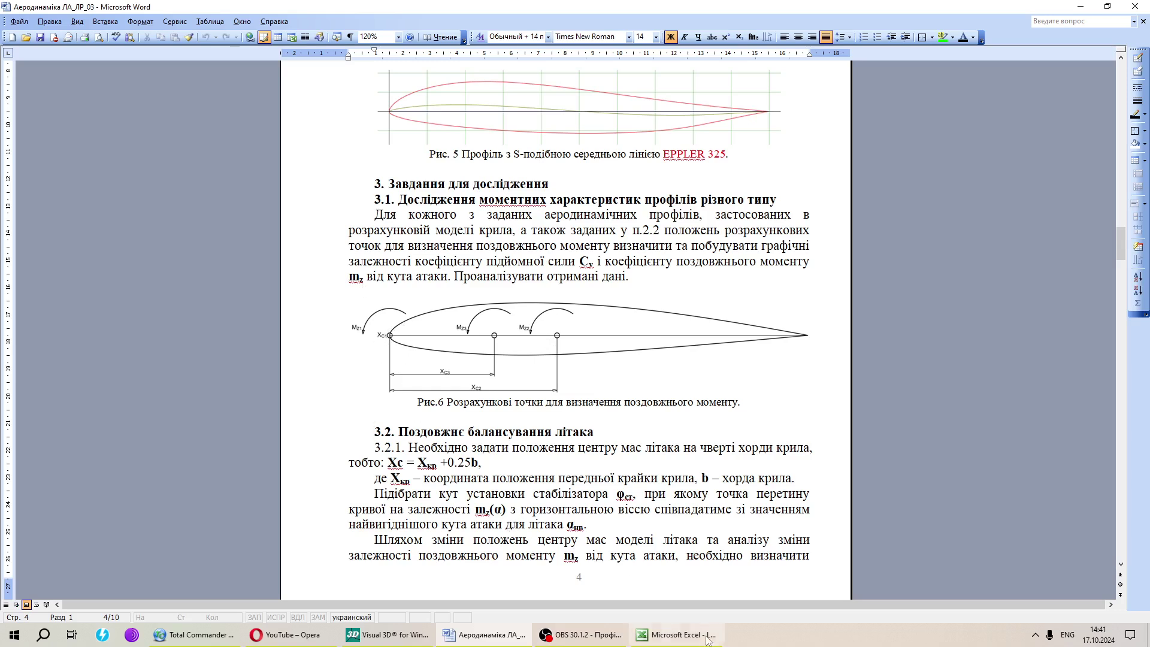
click(636, 630)
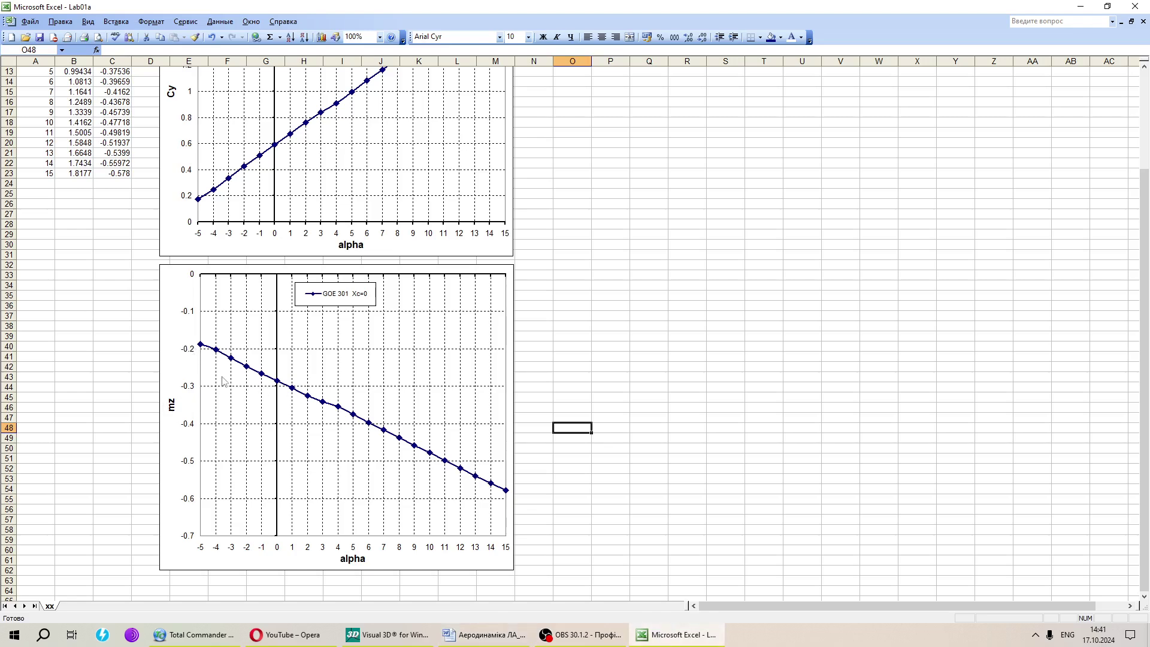
click(484, 634)
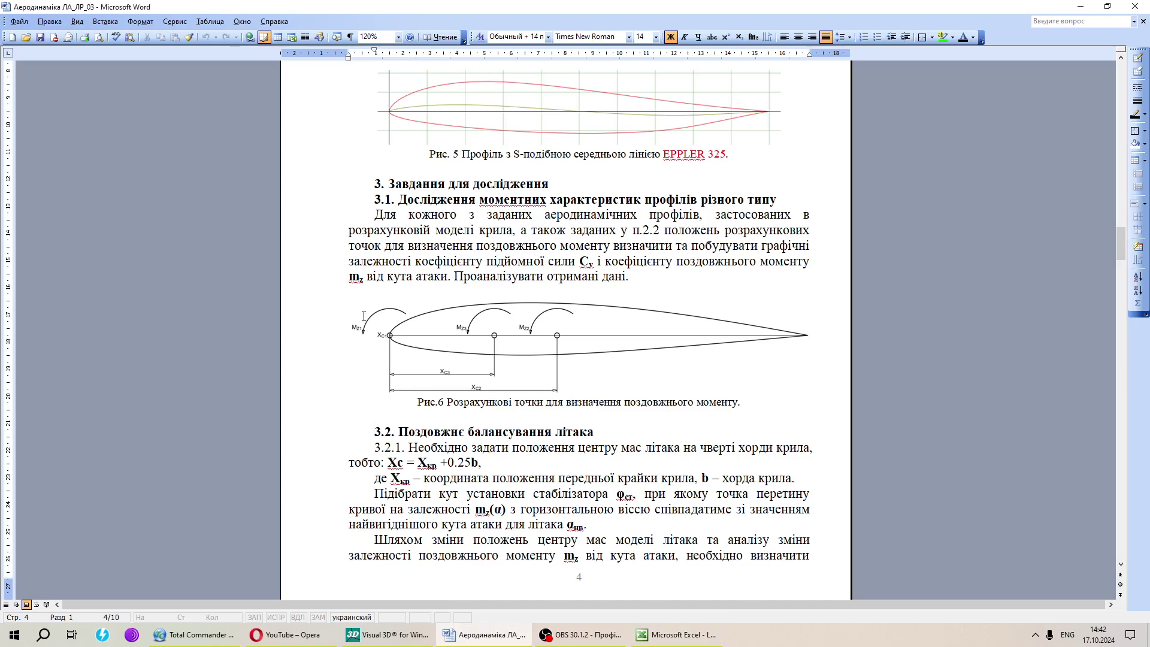
click(678, 635)
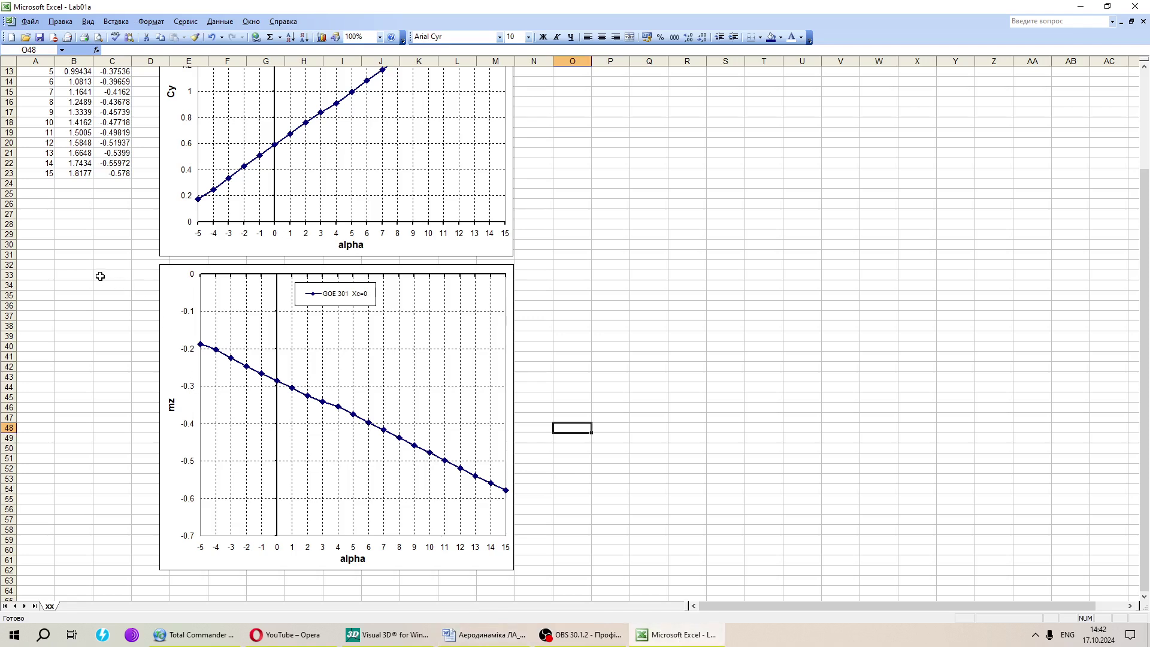
click(204, 348)
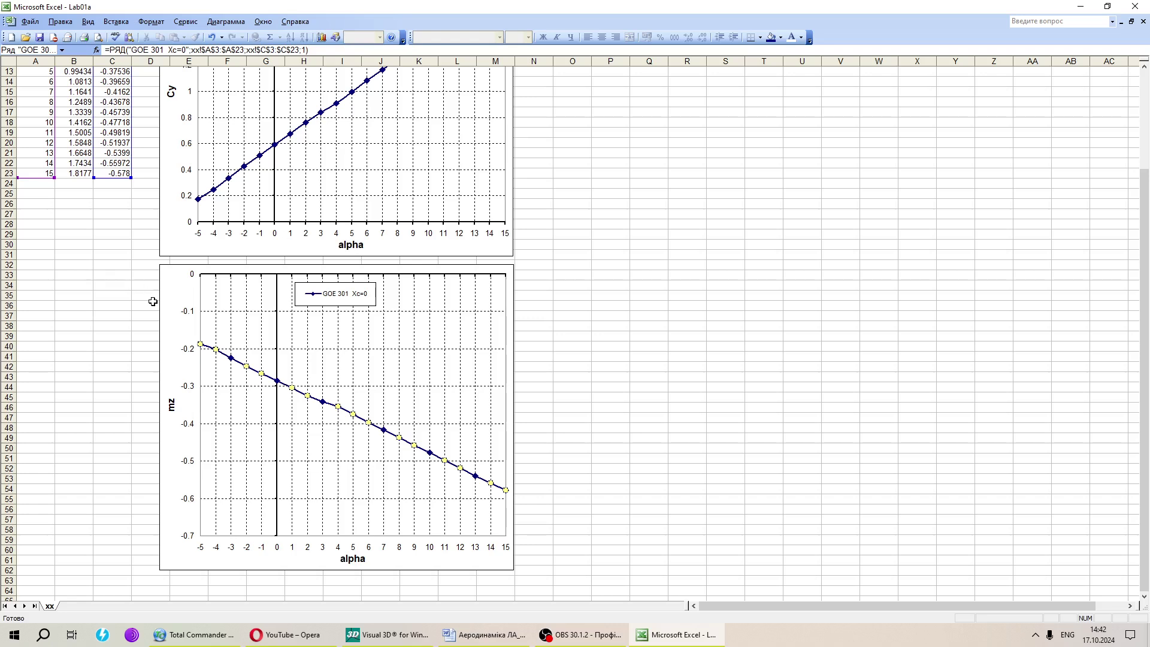
Examine the Cy and mz curves in Excel against the moment directions at the calculation points in Word's Fig. 6
click(482, 636)
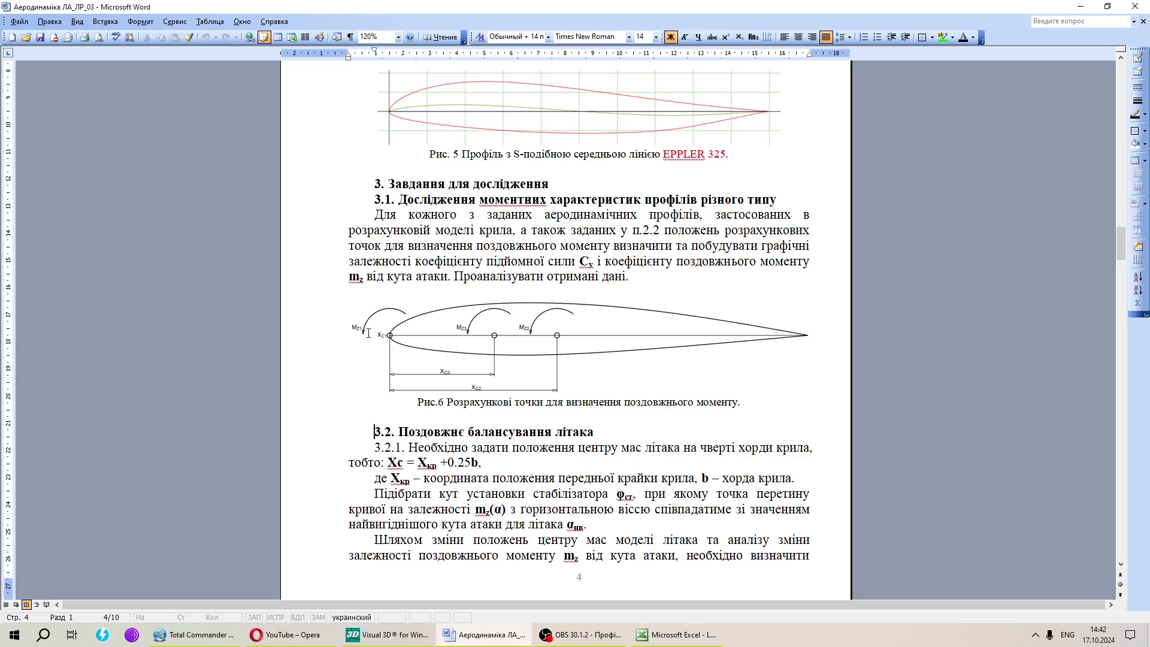
click(665, 638)
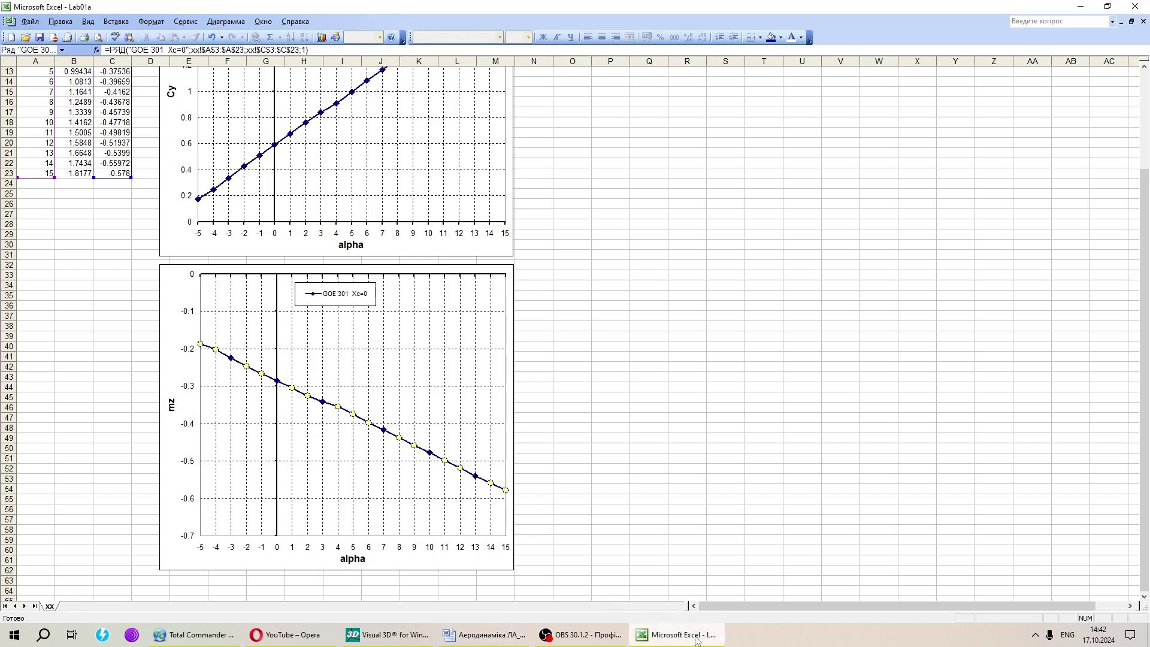
click(595, 438)
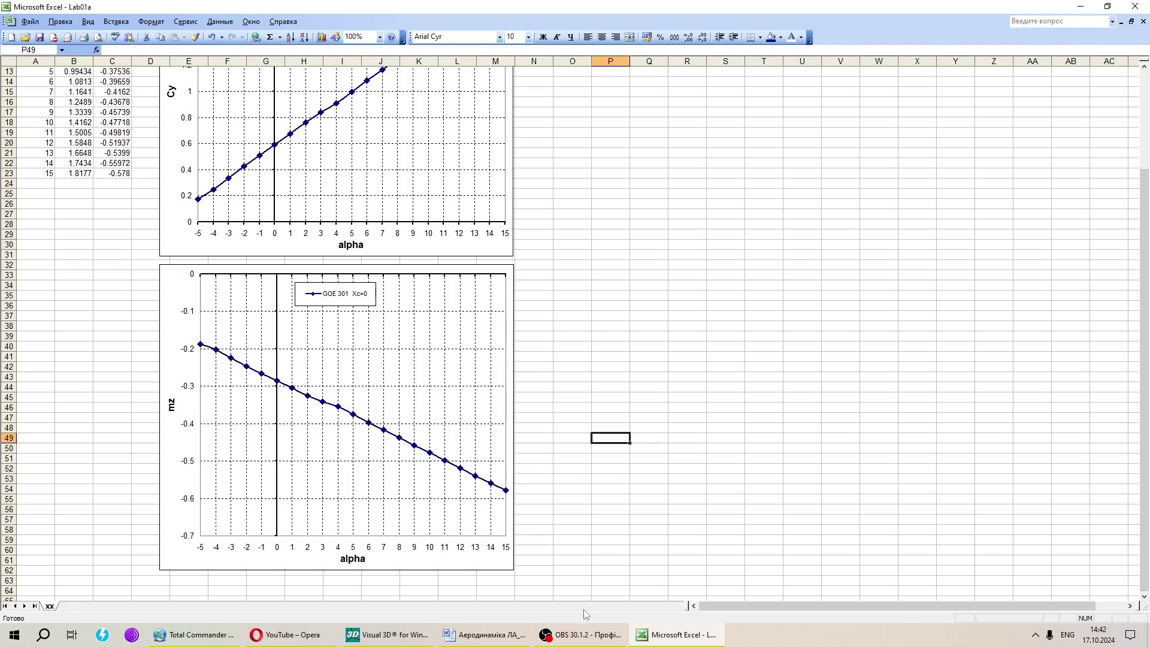
mouse_move(478, 640)
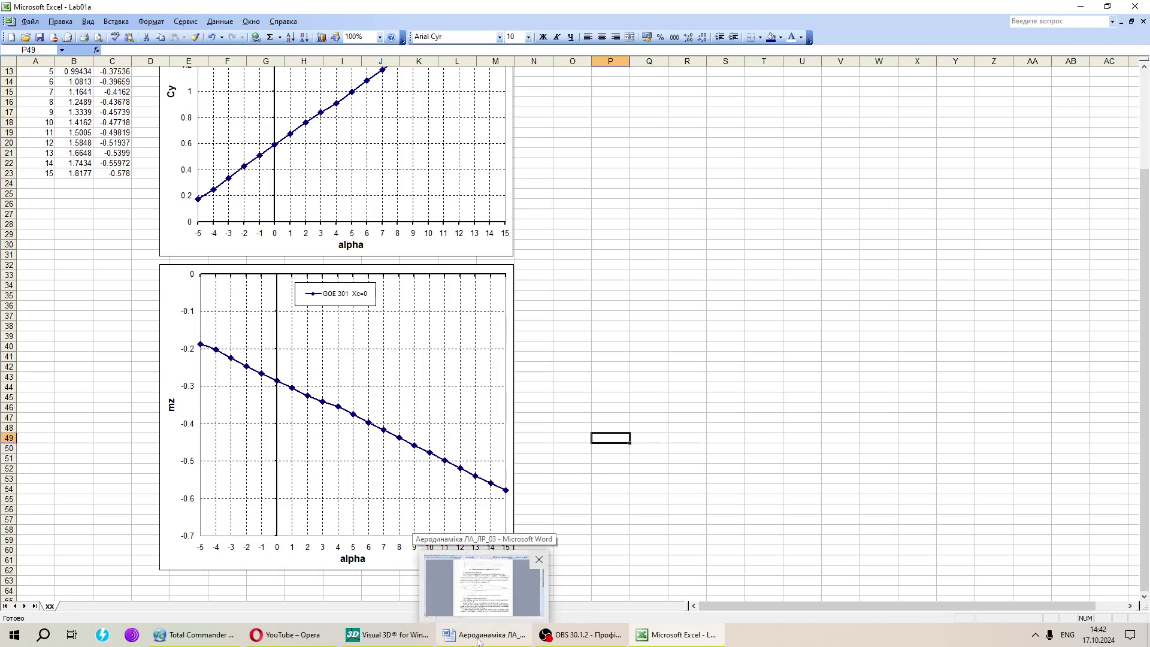
click(478, 640)
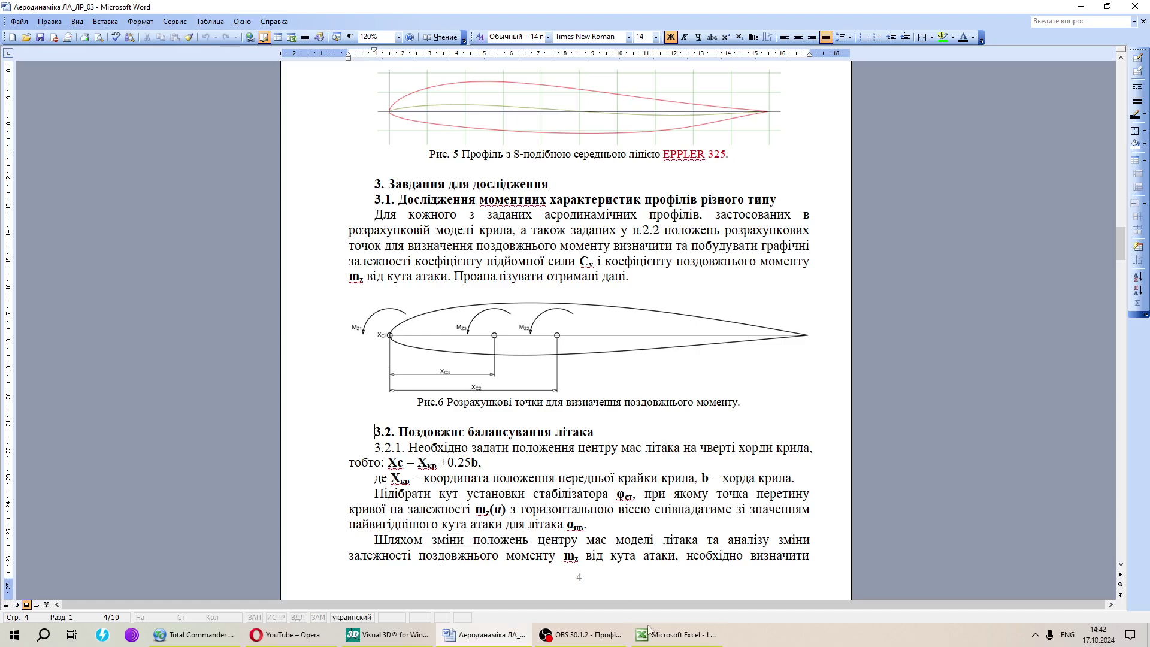
click(664, 640)
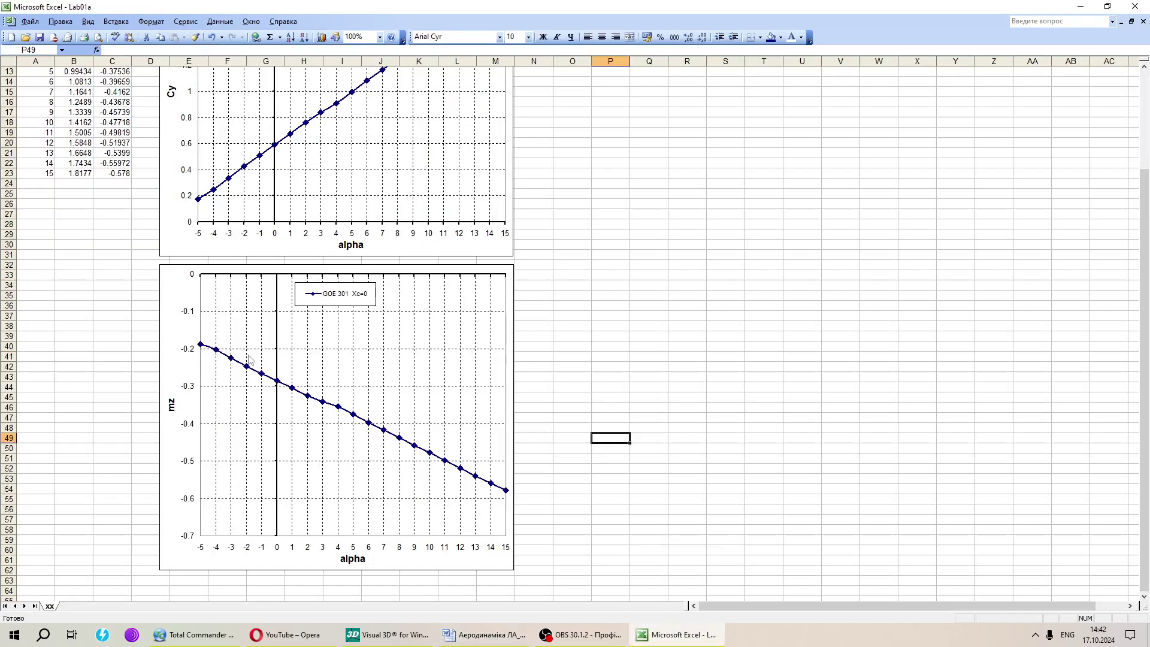
click(485, 634)
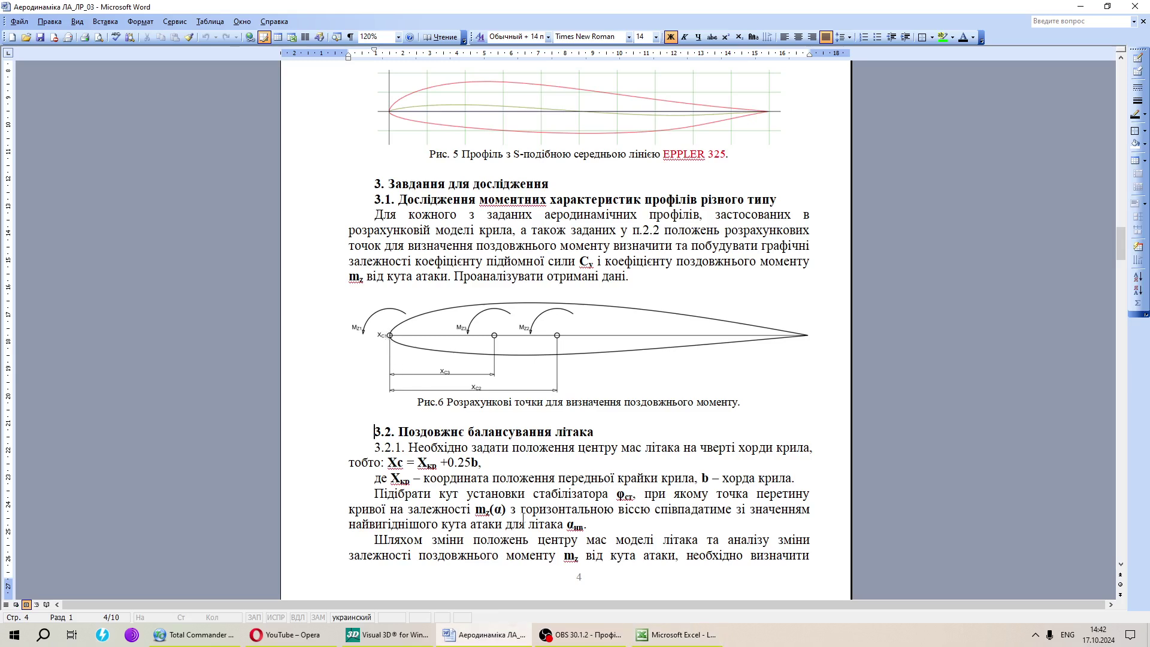
click(677, 635)
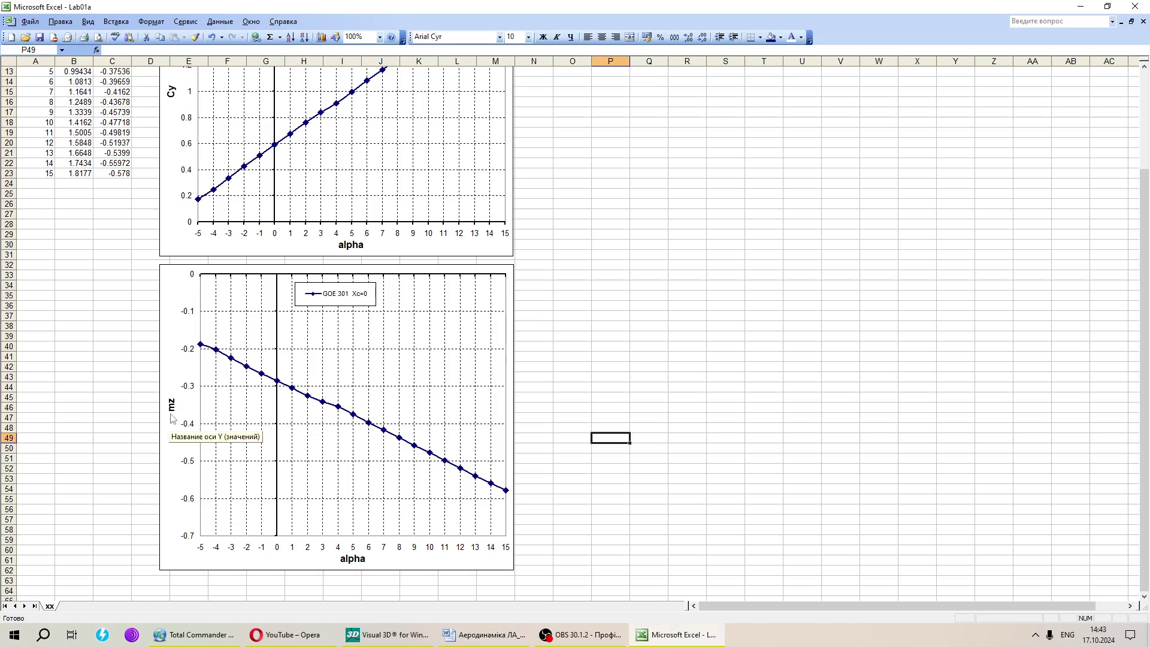
scroll(172, 418, up, 4)
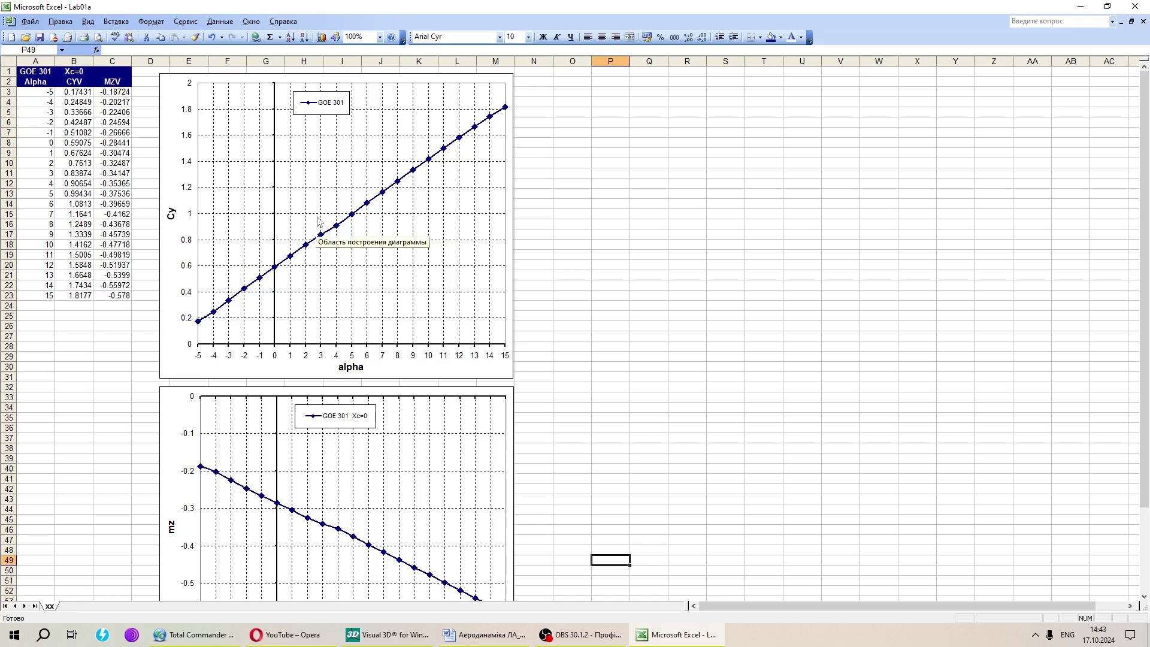
scroll(319, 219, down, 4)
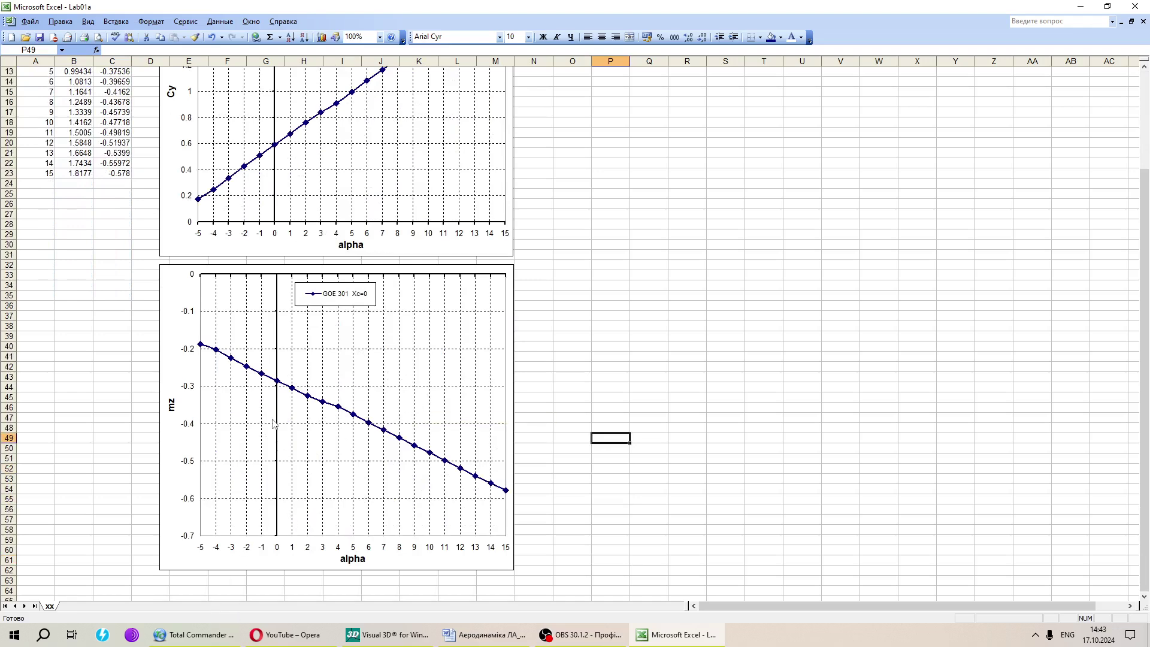
Go up to the PANSYM folder in Total Commander, and view the pitching-moment (Момент тангажа) slide in the Foxit PDF
click(204, 640)
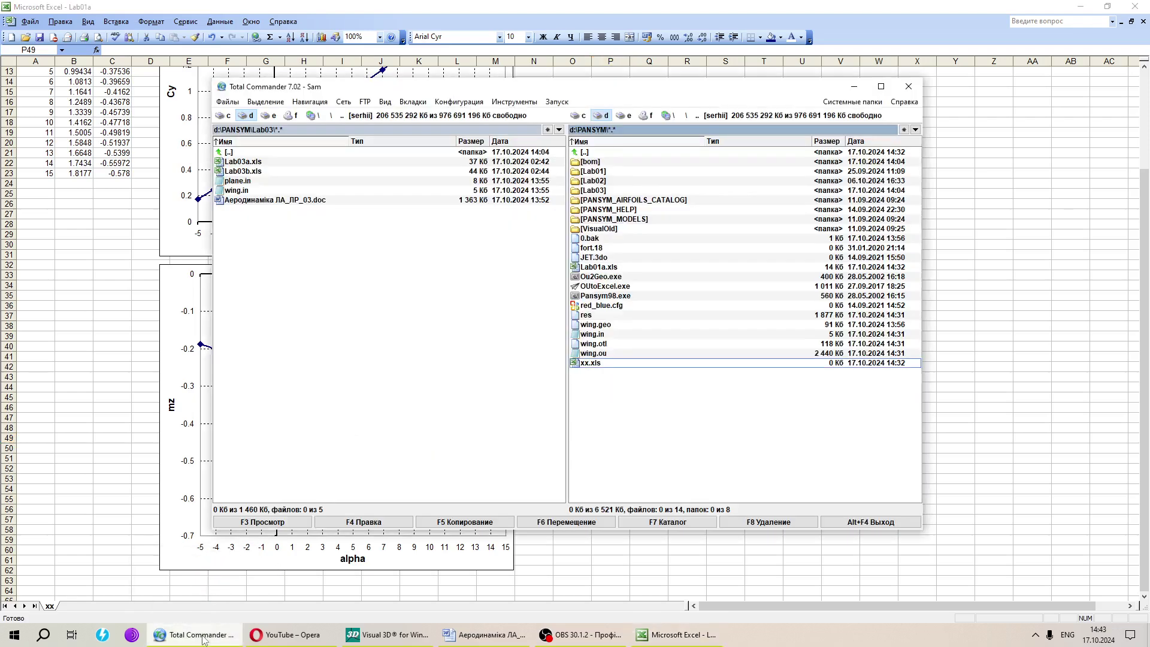
mouse_move(294, 640)
double_click(266, 153)
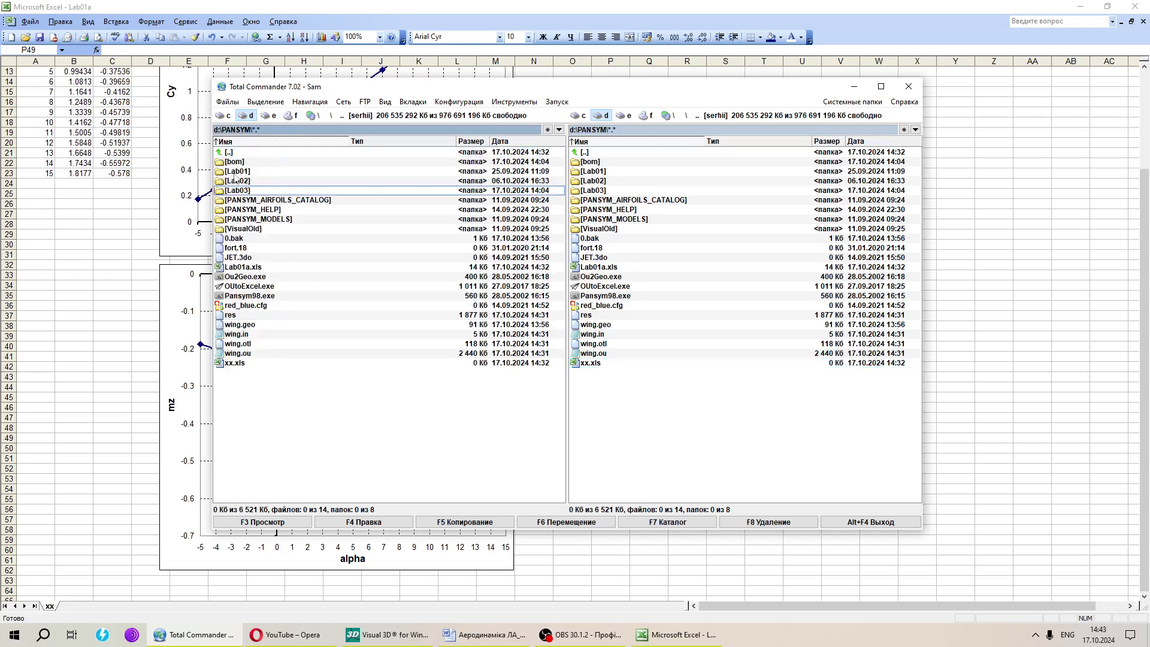
click(252, 153)
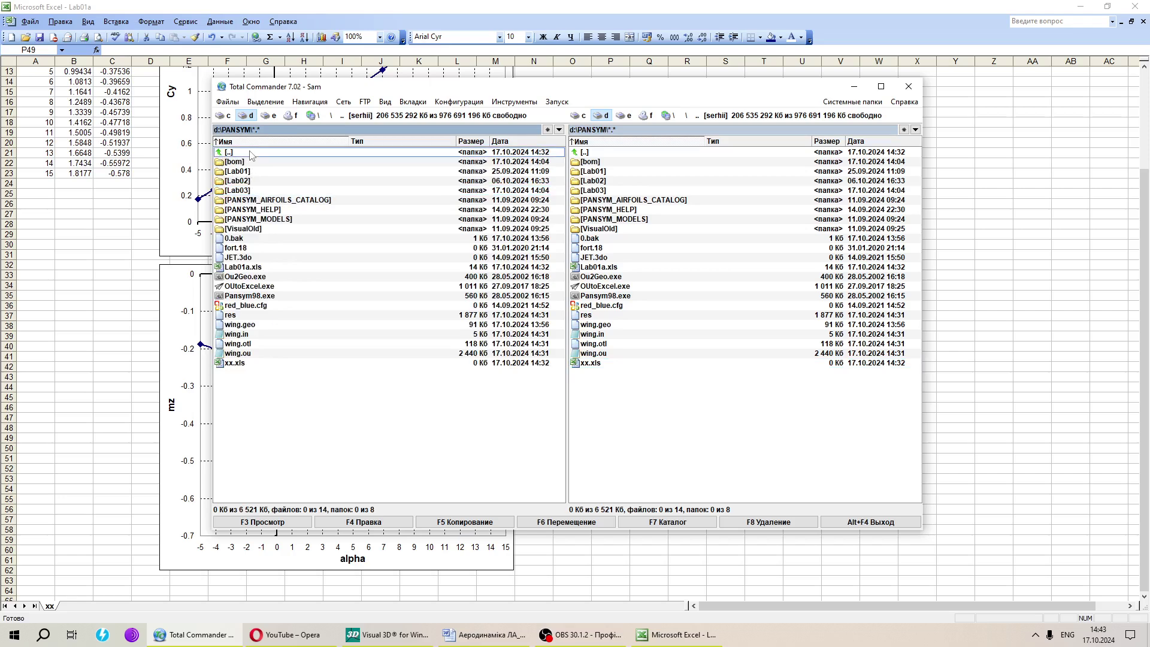
click(577, 638)
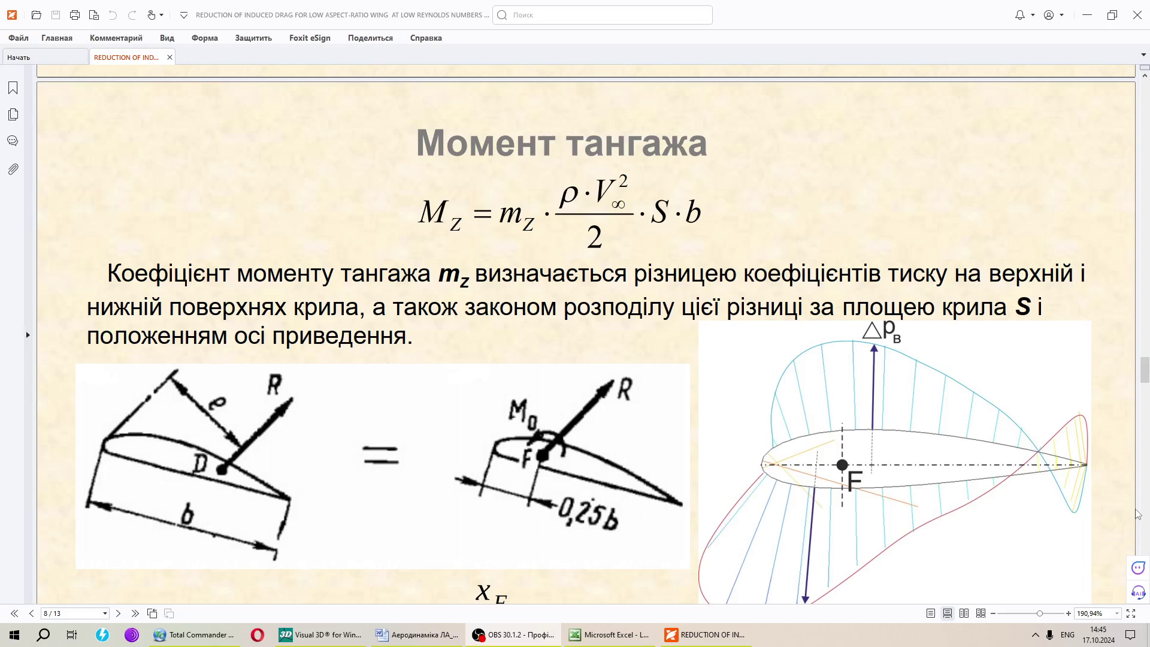
click(685, 639)
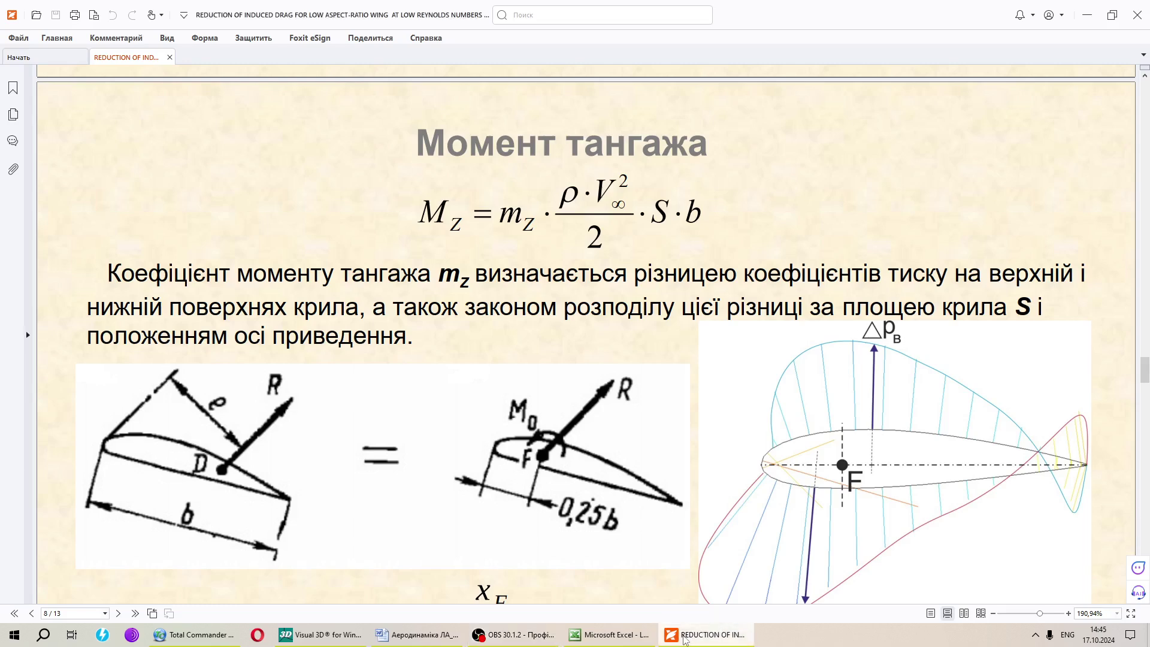
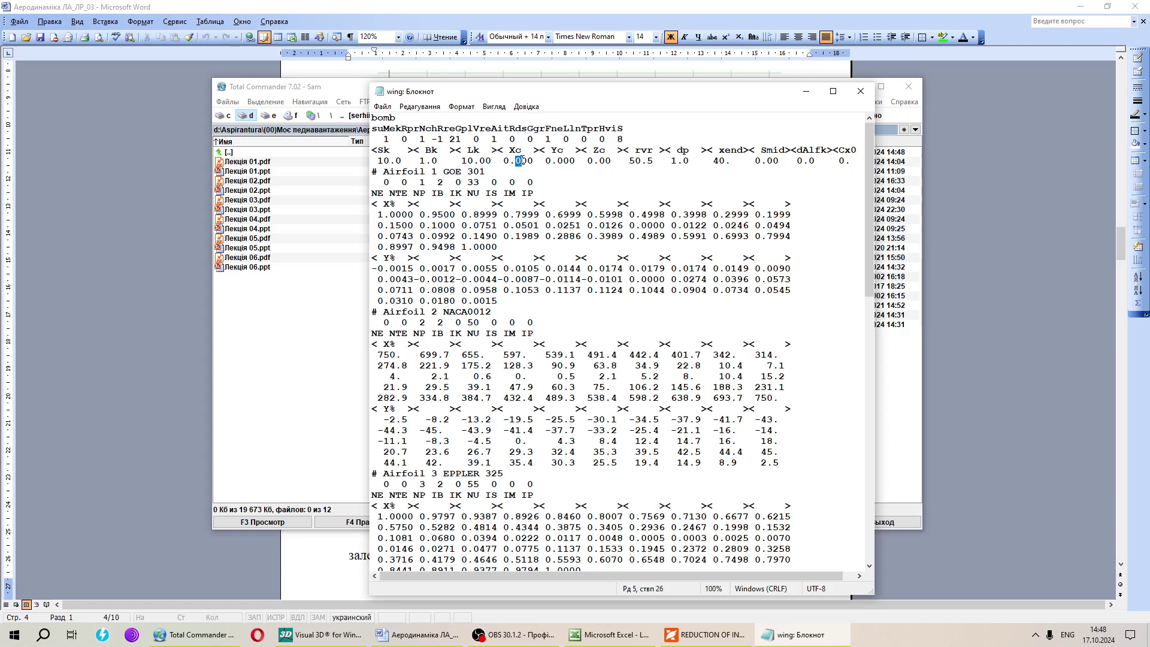
Set Xc to 0.400 in the wing.in file, then close it with the change saved
text(4)
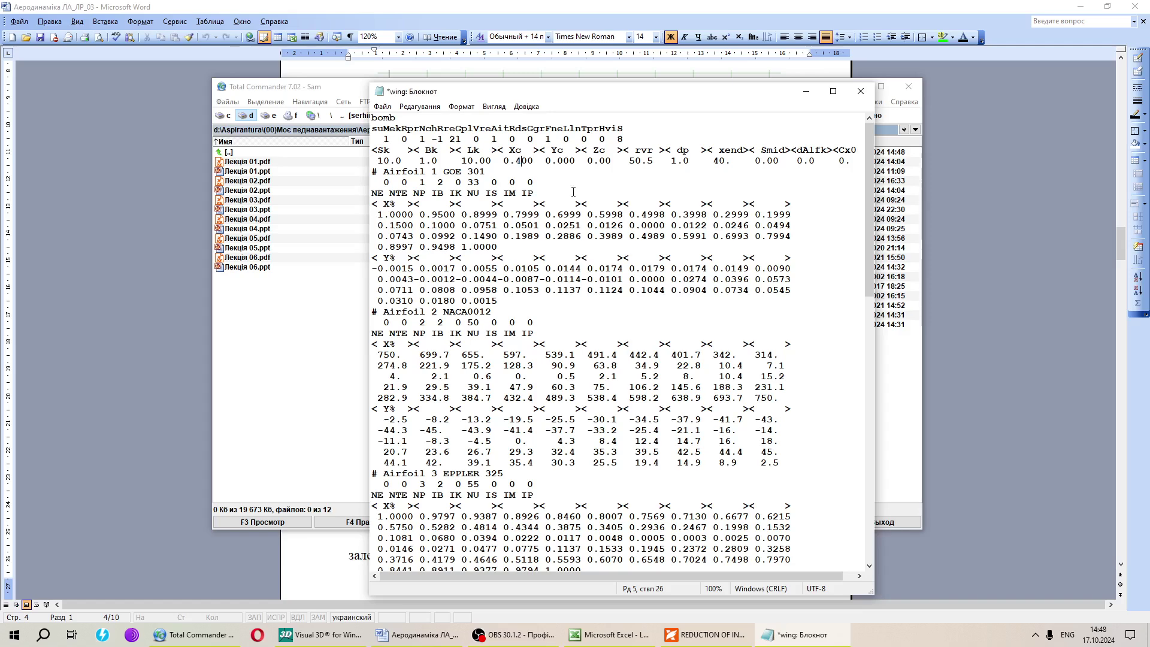
click(861, 91)
click(511, 326)
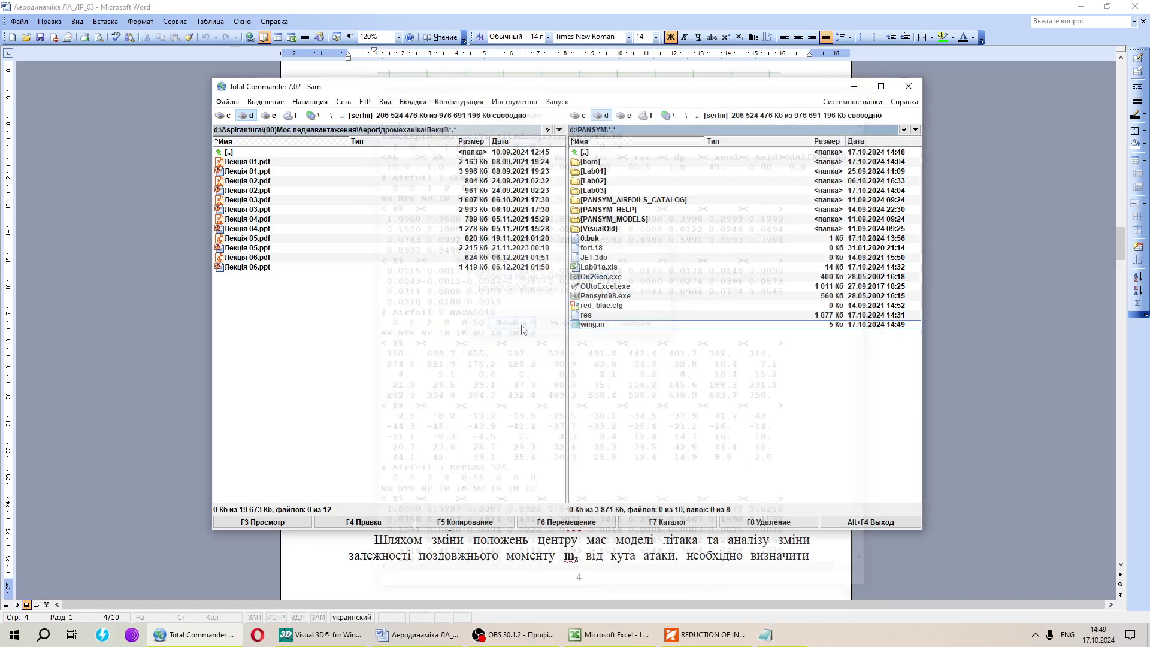
Run the Pansym98.exe panel calculation with wing as the input file name
double_click(594, 296)
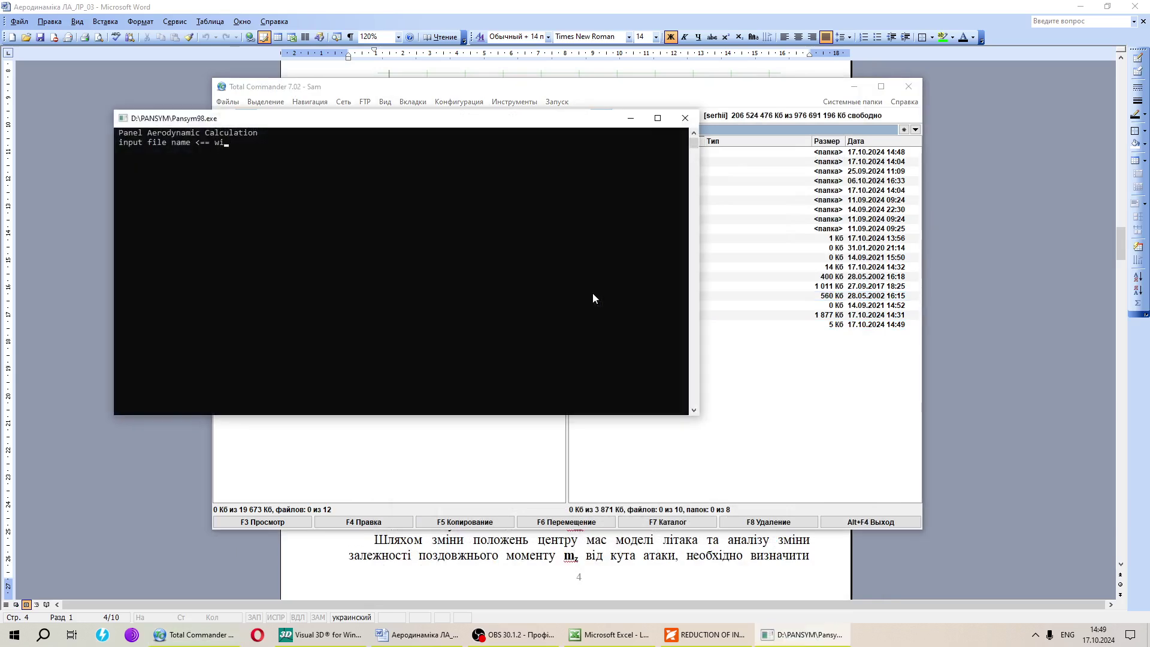
text(wing)
key(Return)
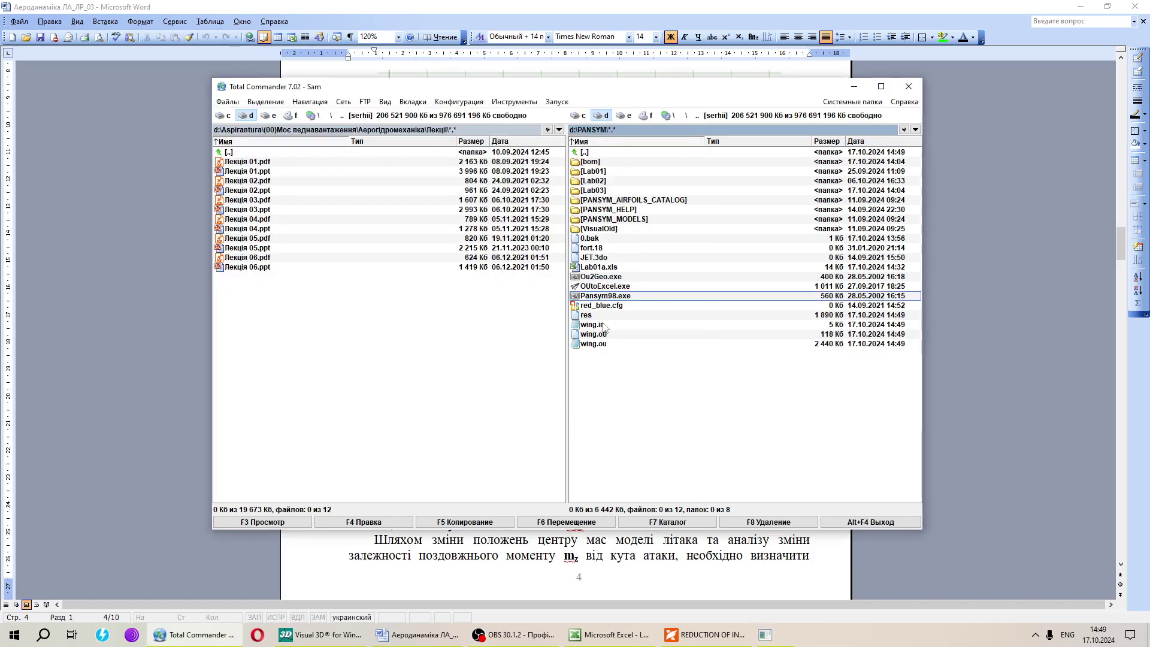
Load the wing output file in OUtoExcel and analyse it into a results table
double_click(600, 286)
click(225, 342)
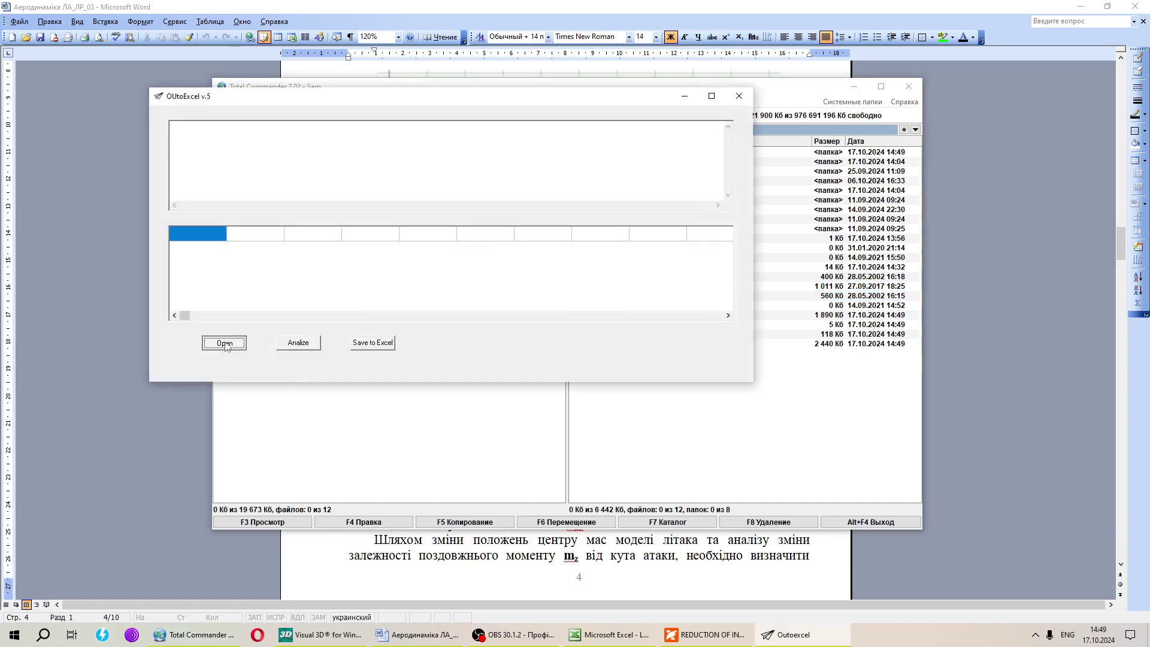
click(490, 275)
click(712, 363)
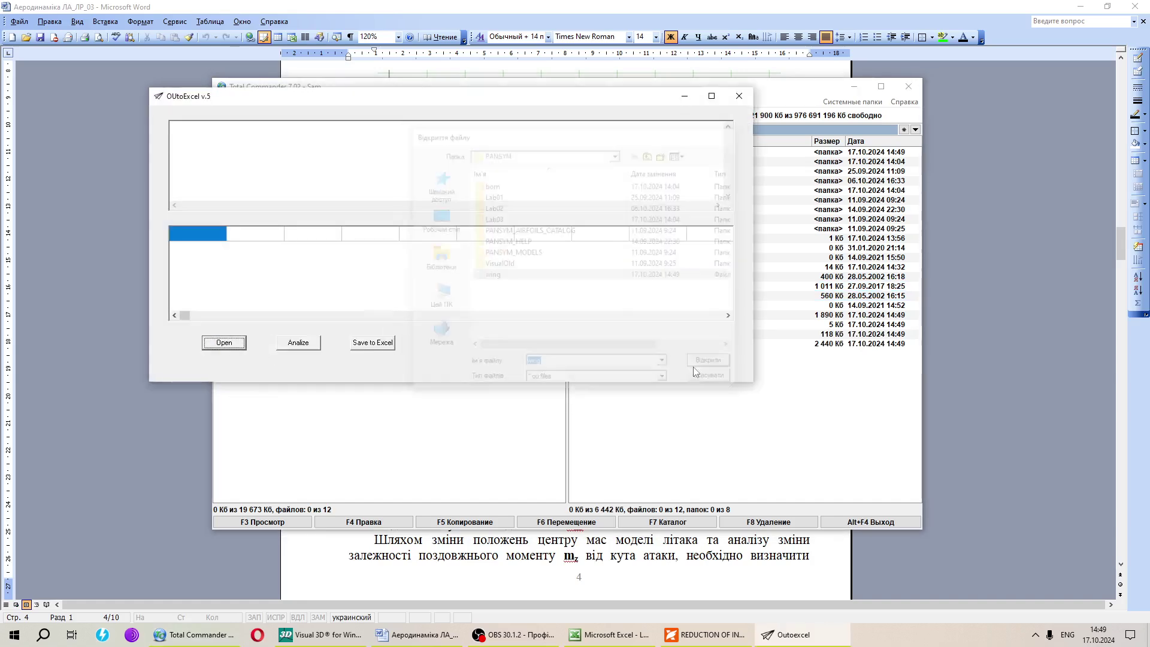
click(304, 346)
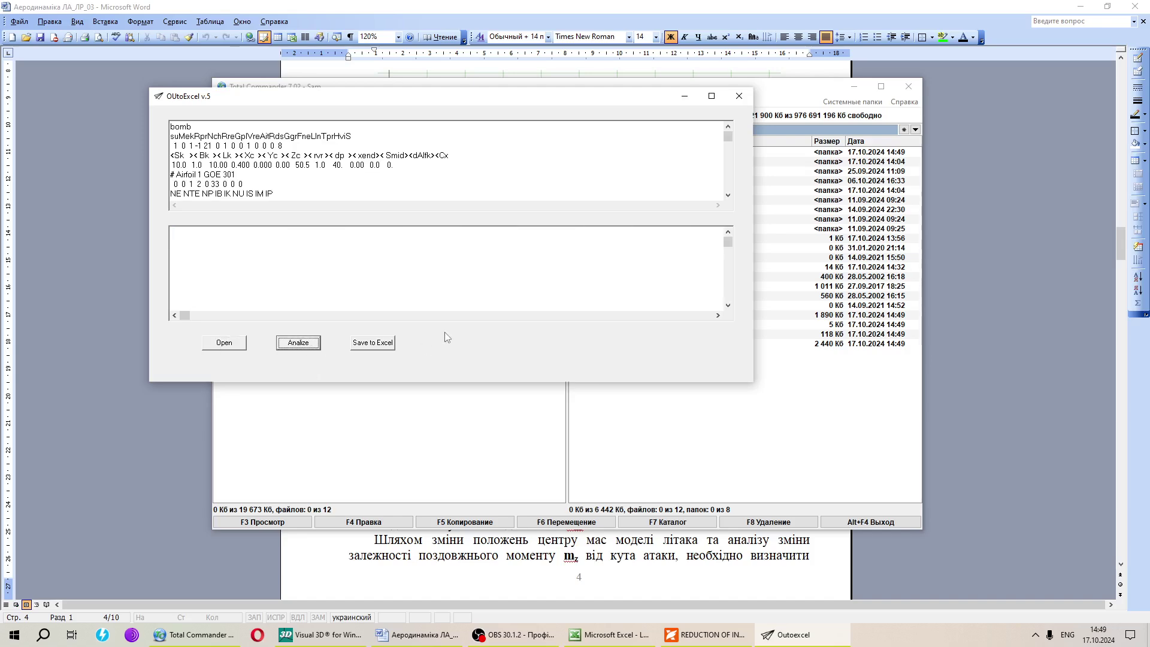
Export the analysed results to the Excel file xx and close OUtoExcel
click(372, 344)
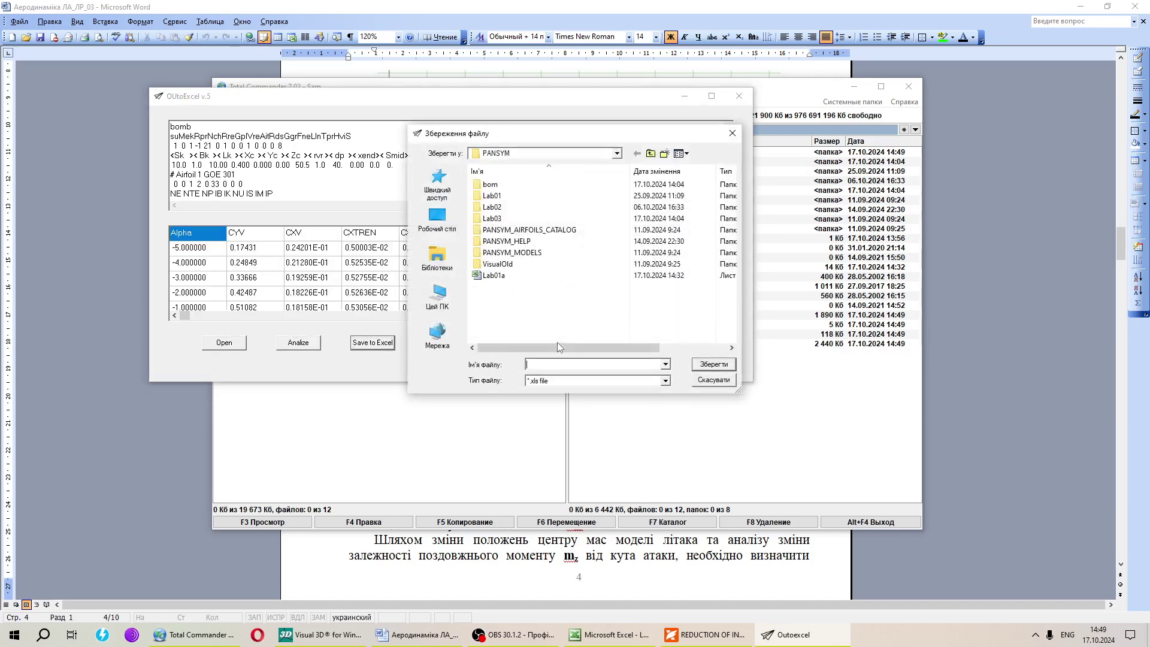
text(w)
click(713, 364)
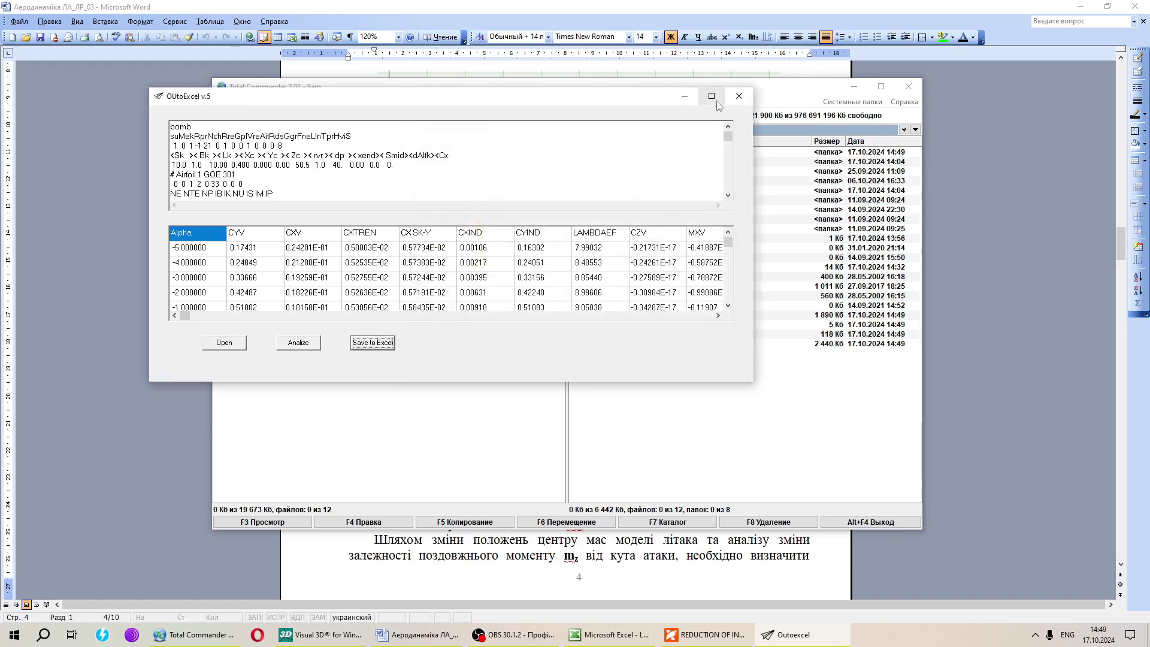
click(739, 96)
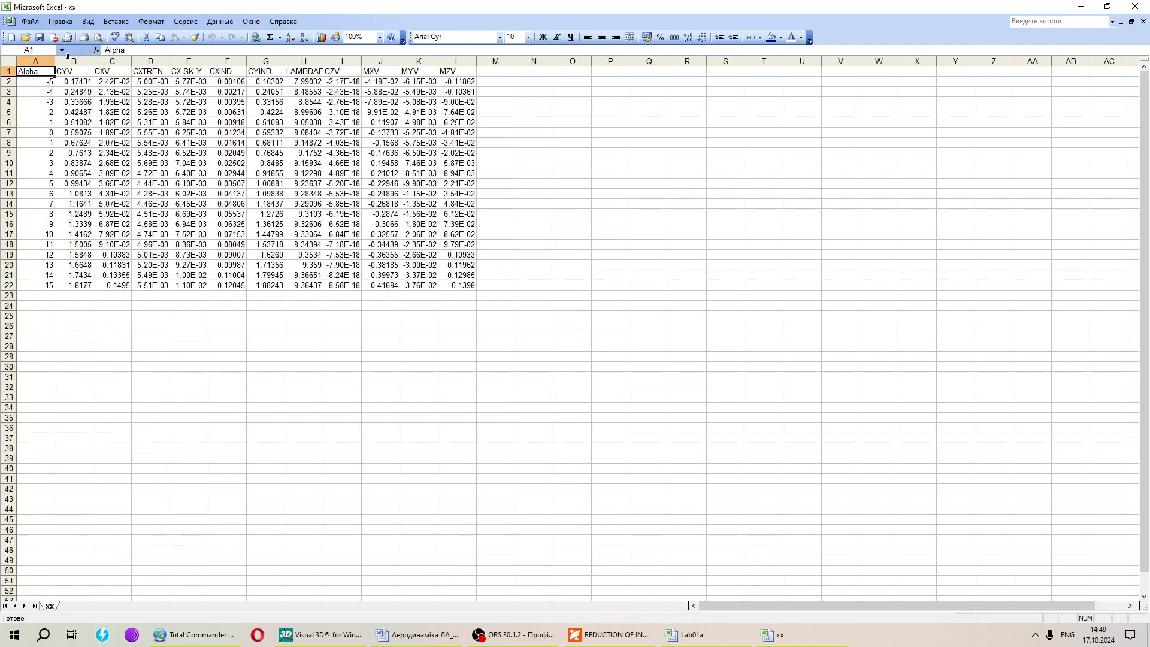
Delete columns C through K (CXV to MYV) from the xx sheet, keeping only Alpha, CYV and MZV
drag(114, 60, 419, 58)
right_click(419, 58)
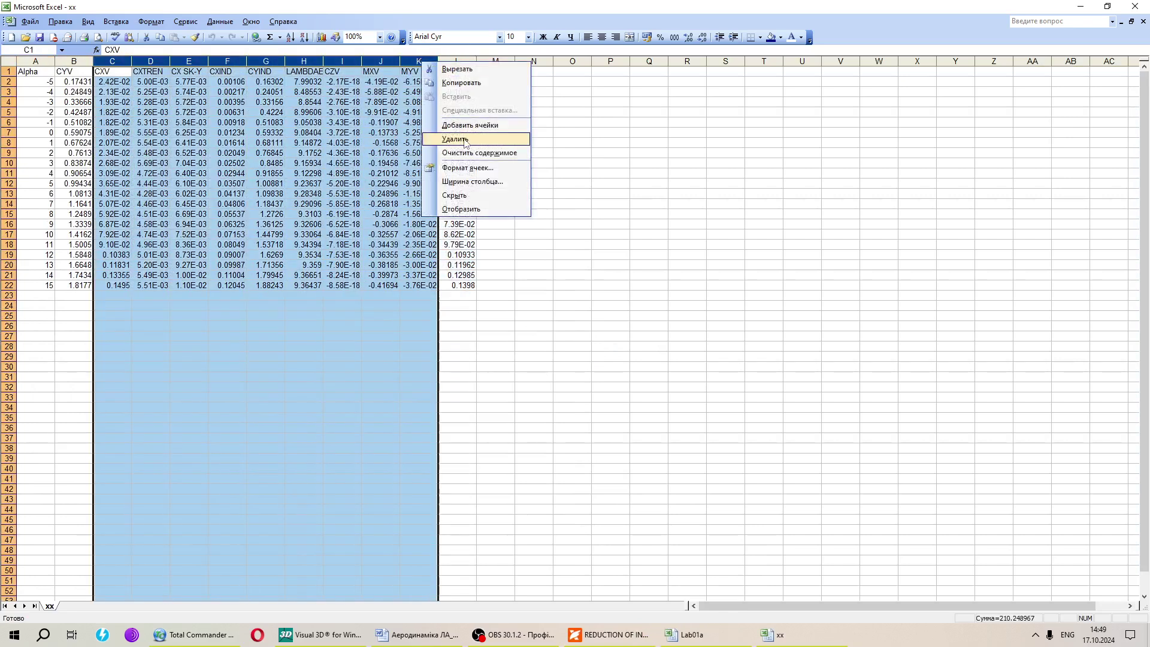
click(466, 140)
click(294, 322)
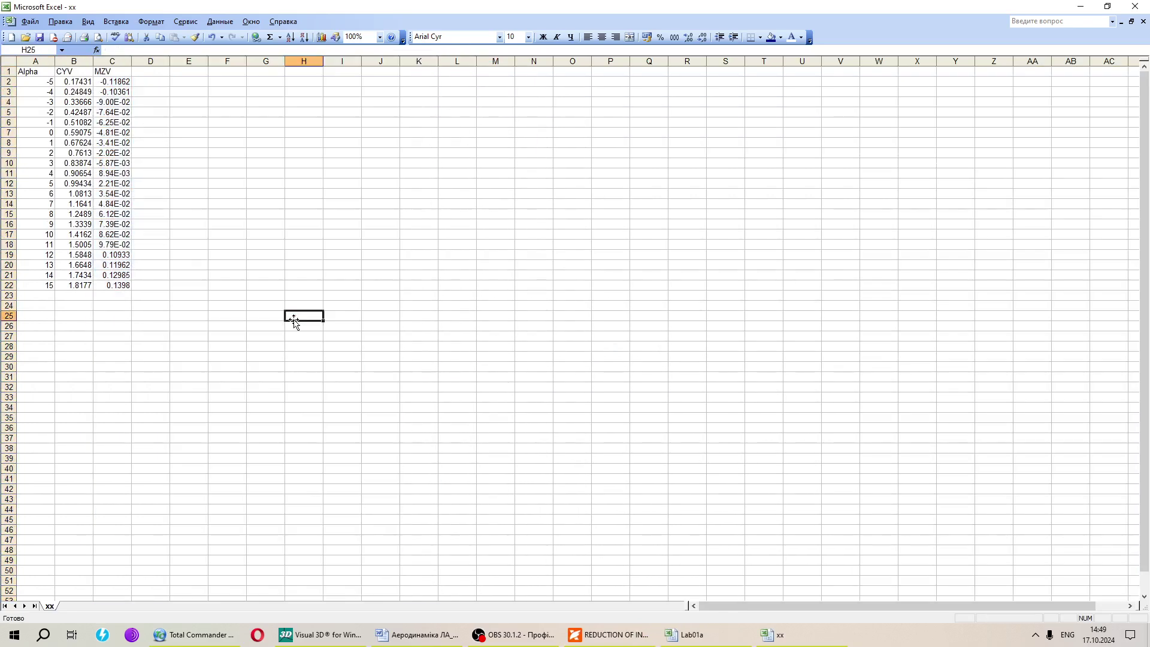
Duplicate the GOE 301 Xc=0 table A1:C23 in the Lab01a workbook to a block starting at cell A25
click(689, 634)
drag(36, 71, 114, 296)
right_click(103, 230)
click(132, 252)
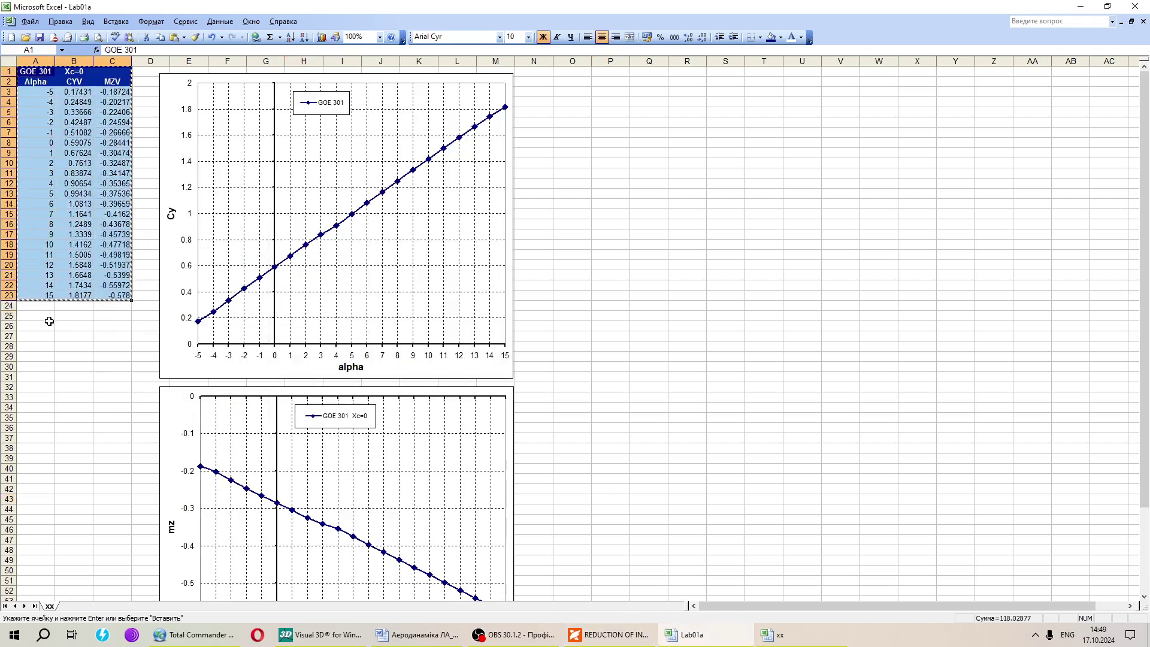
right_click(46, 320)
click(80, 361)
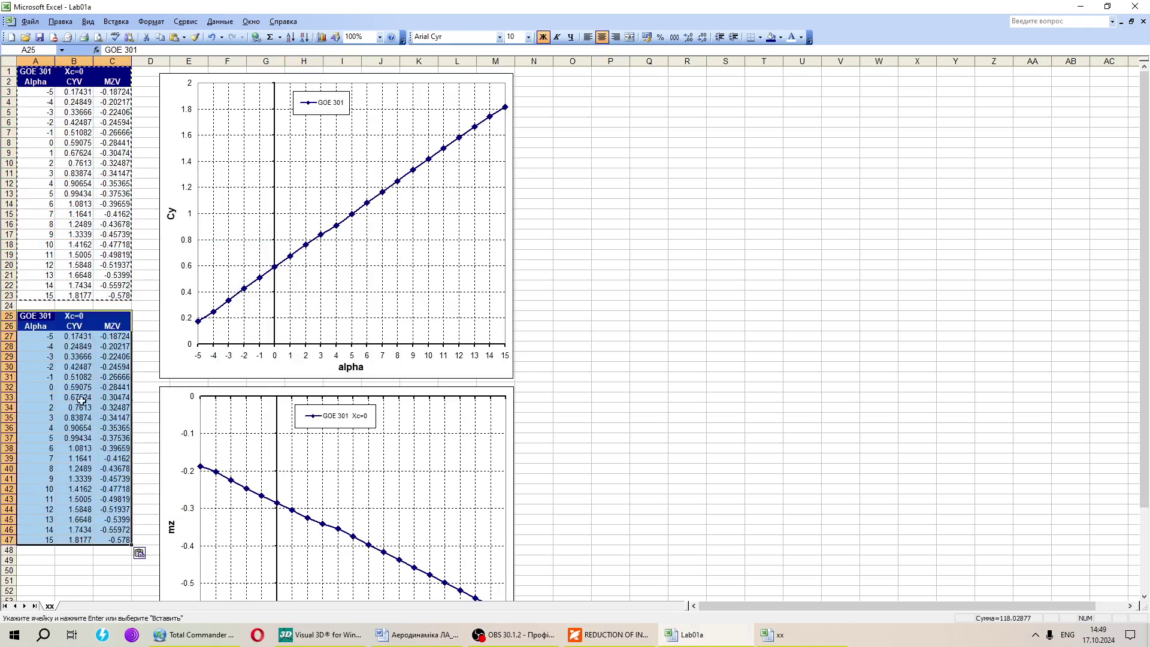
click(120, 397)
Copy the Alpha, CYV and MZV values A2:C22 from xx and paste them over A27:C47 in Lab01a
click(779, 634)
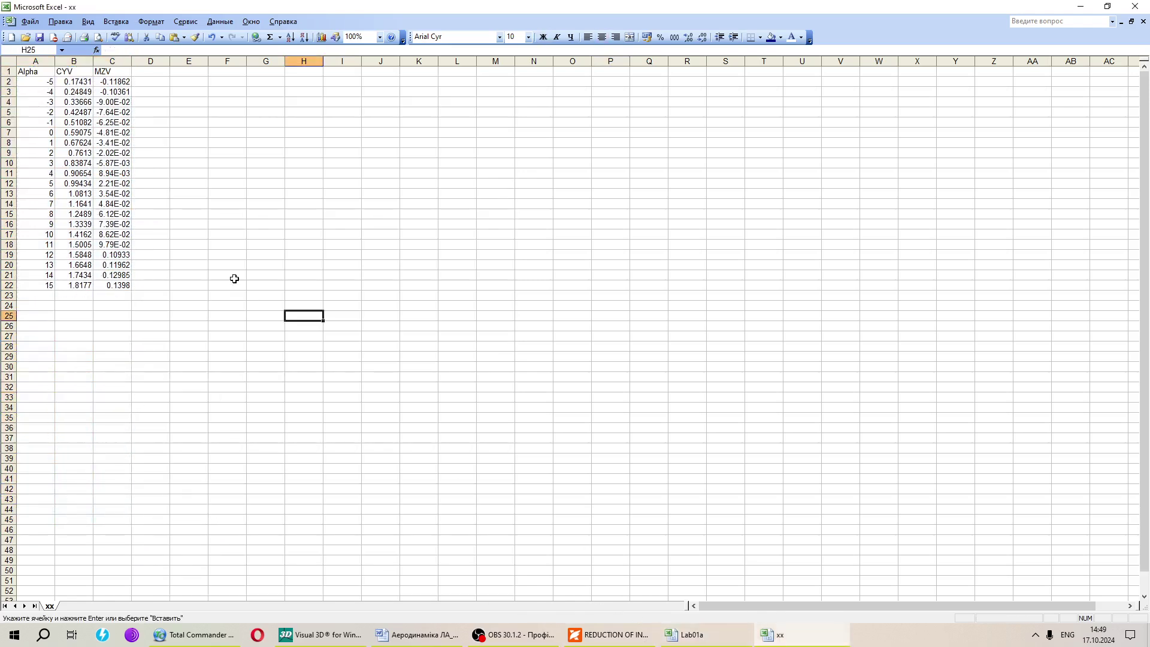
drag(23, 78, 111, 282)
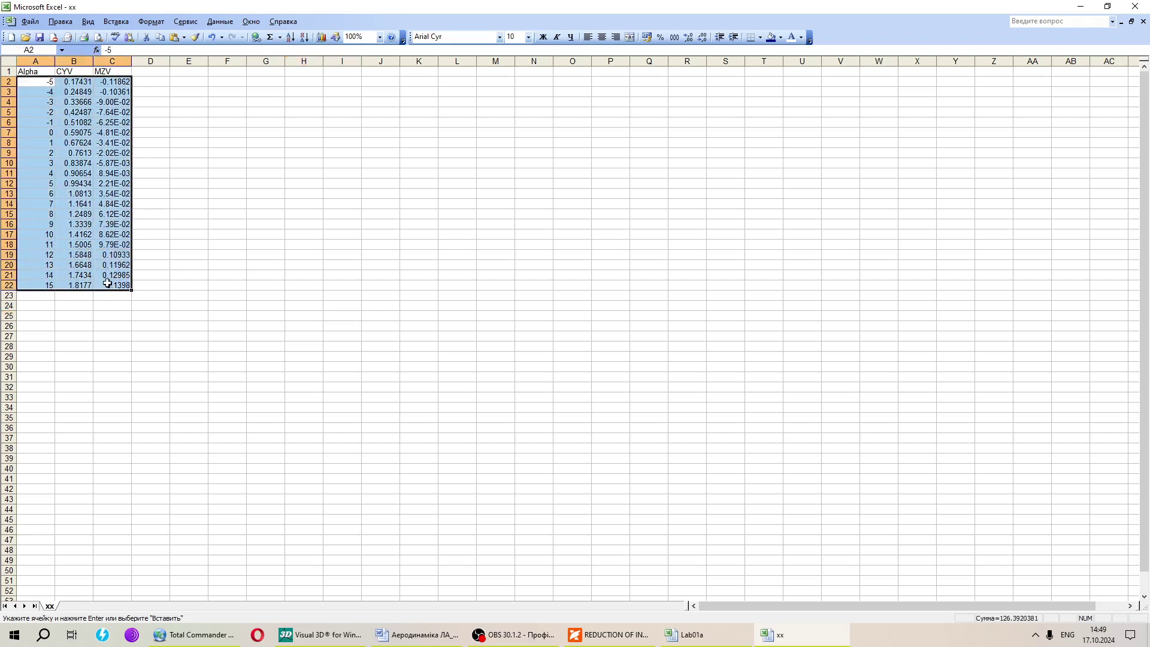
right_click(103, 263)
click(124, 284)
click(689, 635)
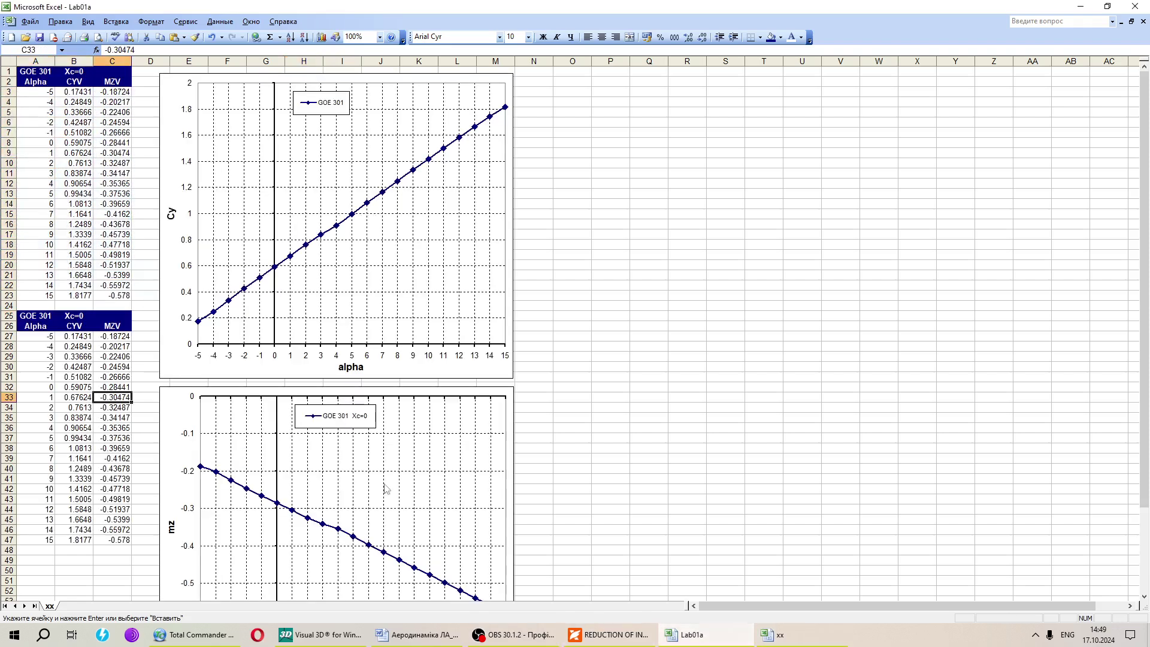
drag(54, 333, 113, 539)
right_click(95, 463)
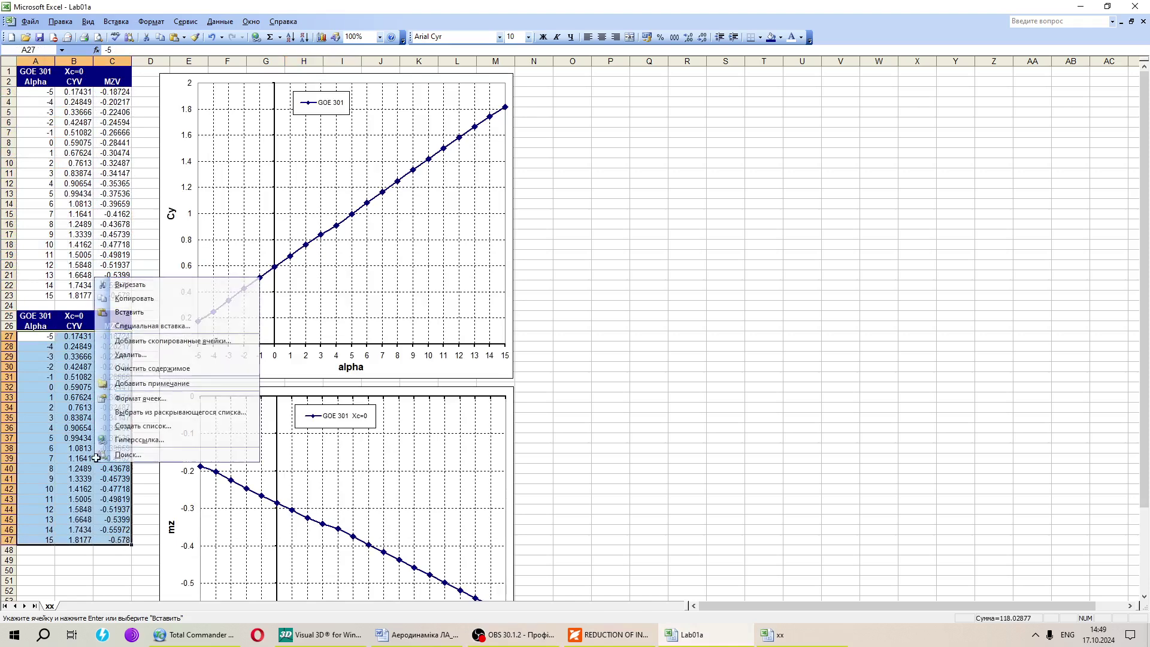
click(148, 312)
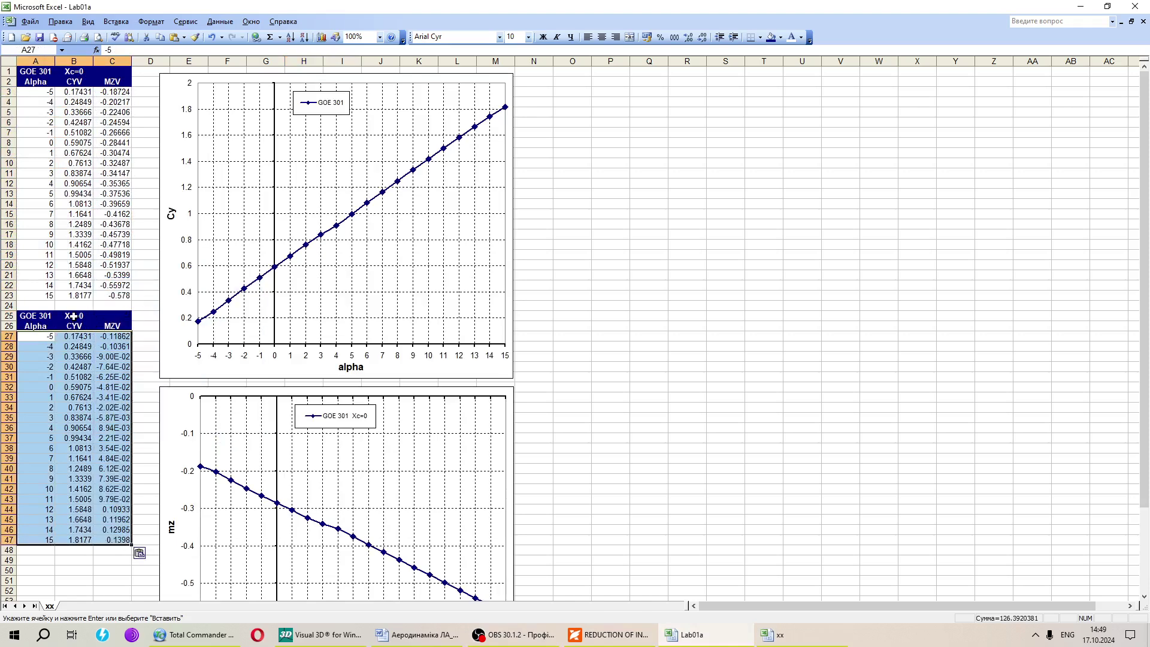
Recopy A2:C22 from the xx workbook, paste it over A27:C47 in Lab01a, and undo and redo the paste
click(758, 635)
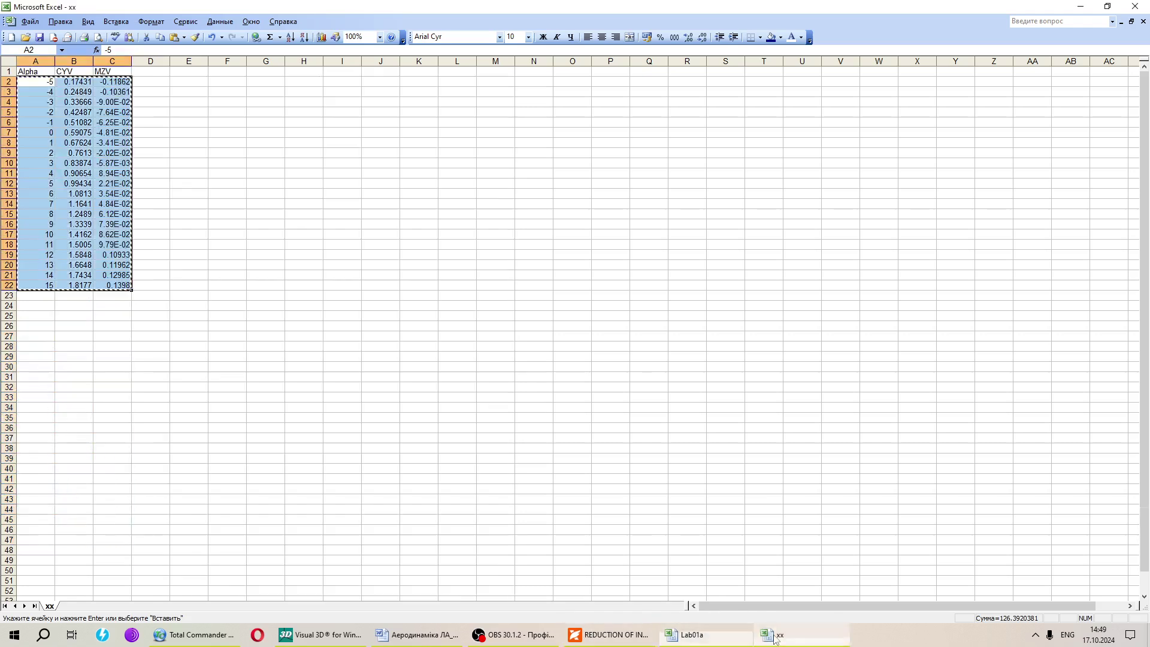
right_click(119, 252)
click(119, 248)
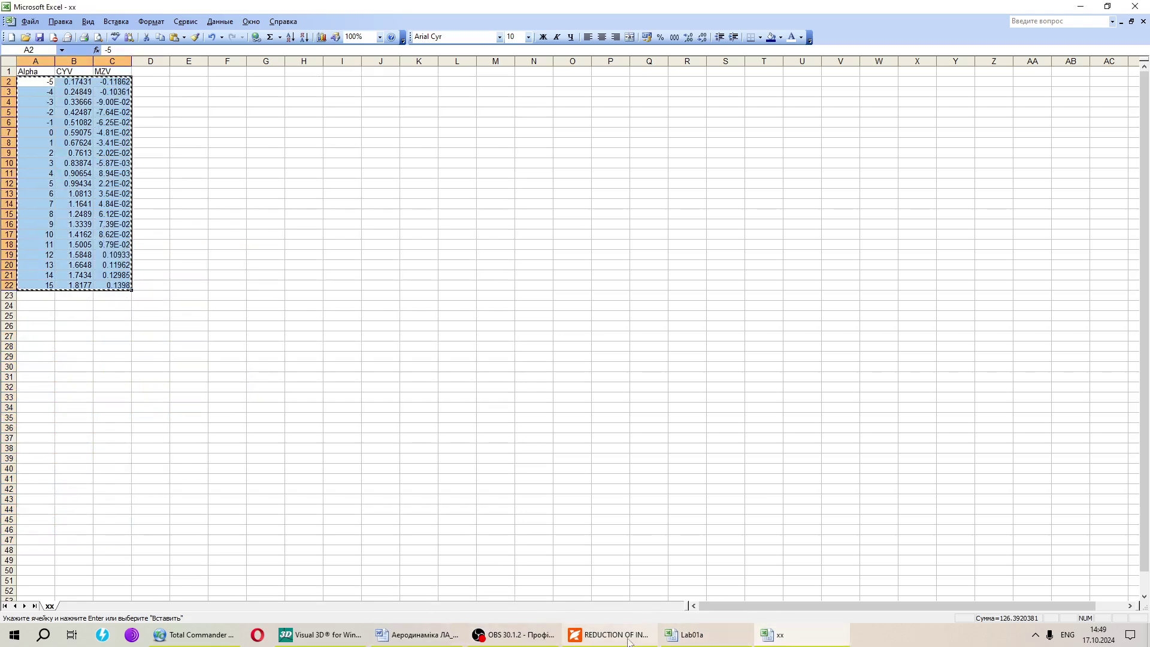
click(689, 635)
right_click(60, 396)
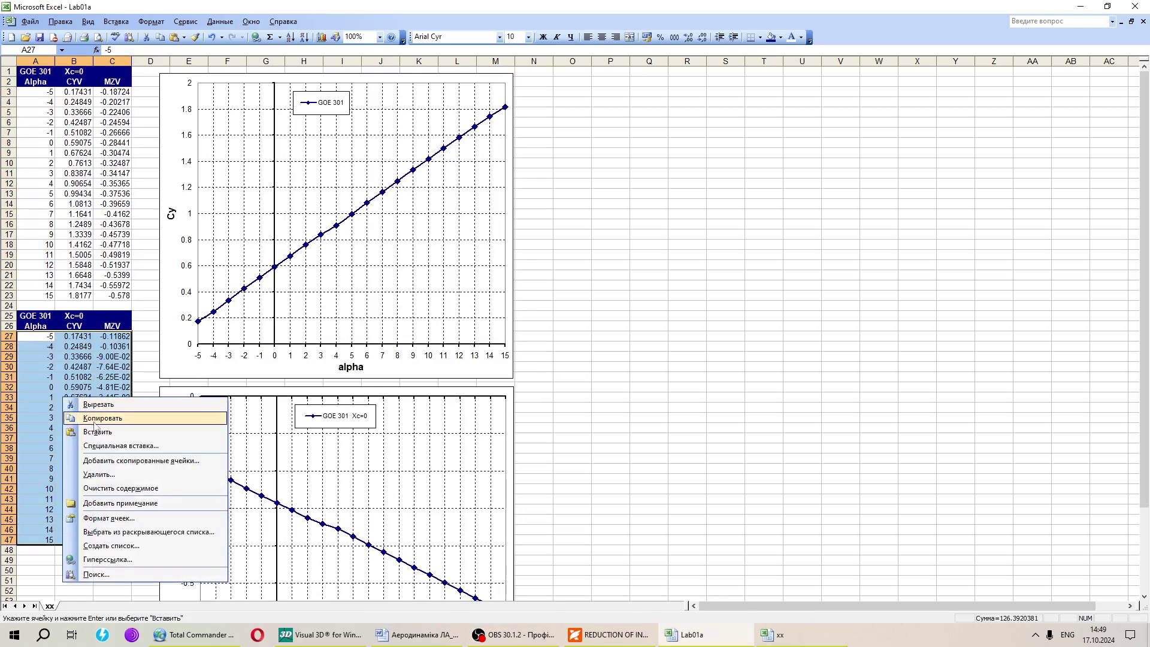
click(95, 430)
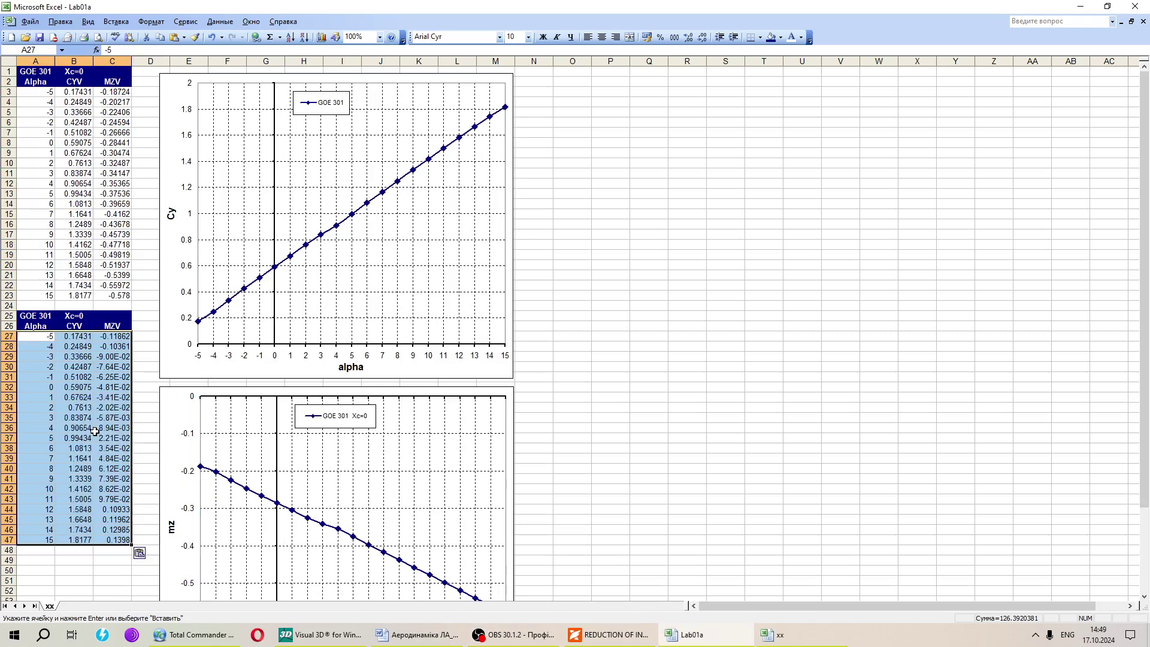
click(210, 37)
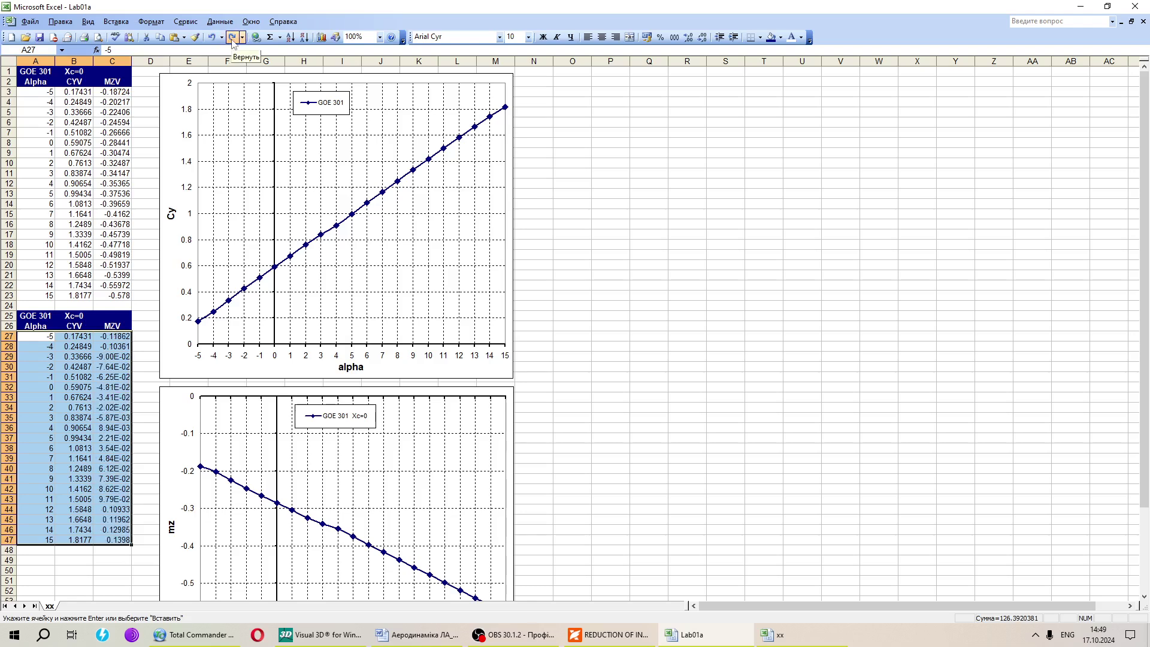
click(233, 37)
click(84, 387)
Change the label in B25 to Xc=0.4 and fill the second table's header cells A25:C26 with green
click(68, 315)
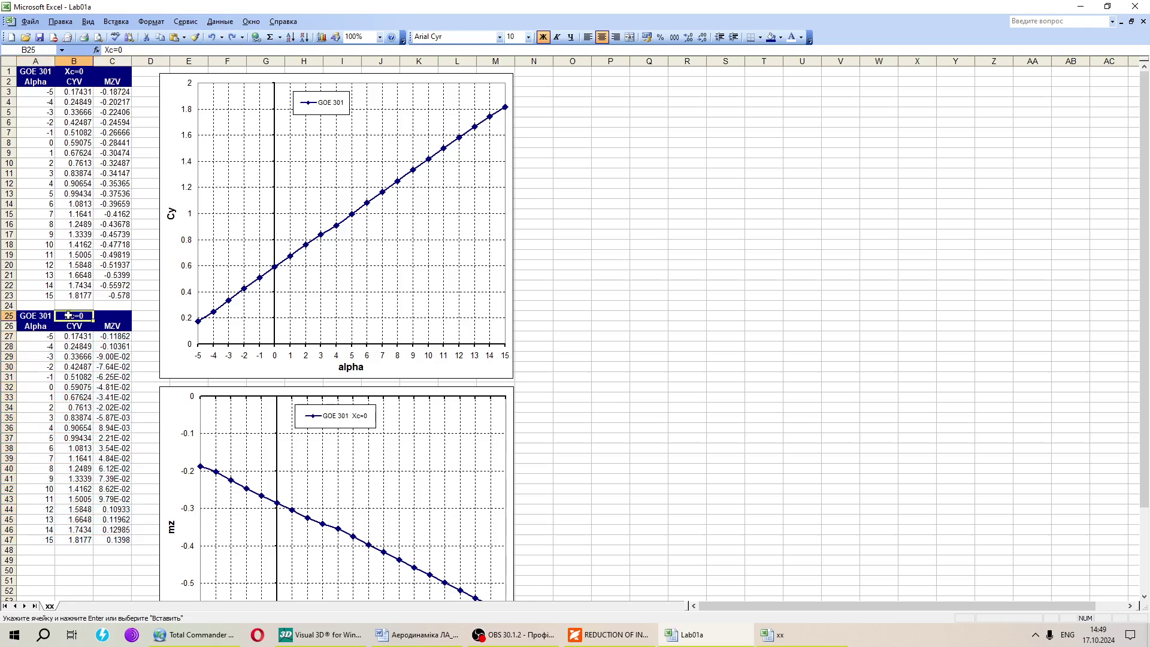
click(132, 50)
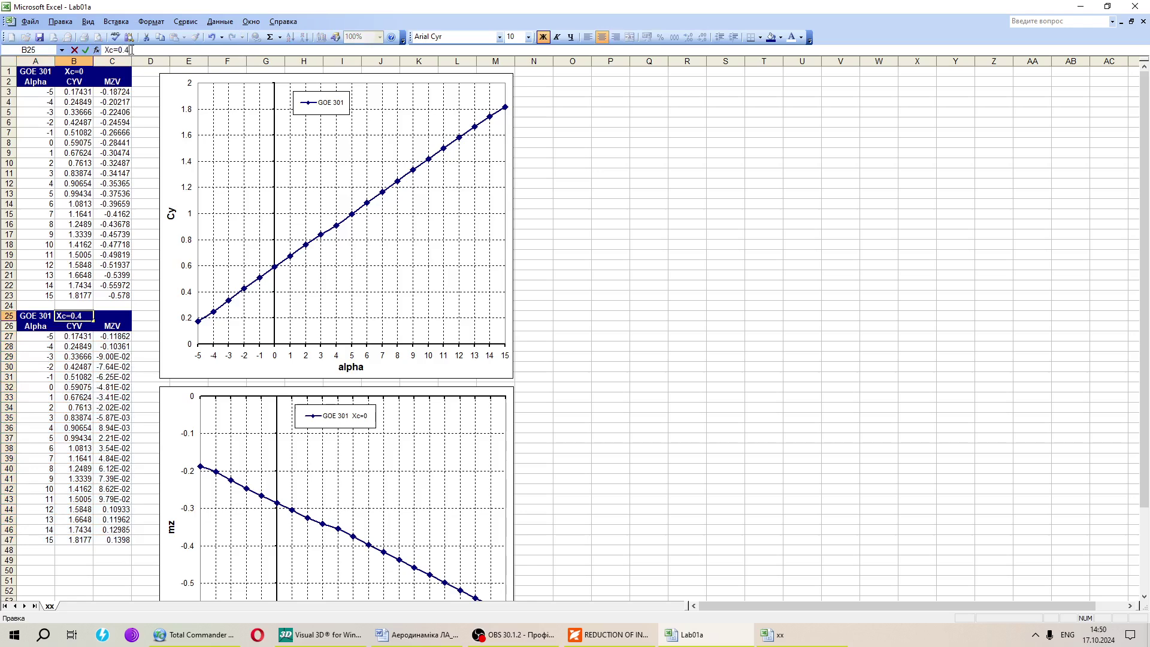
key(Return)
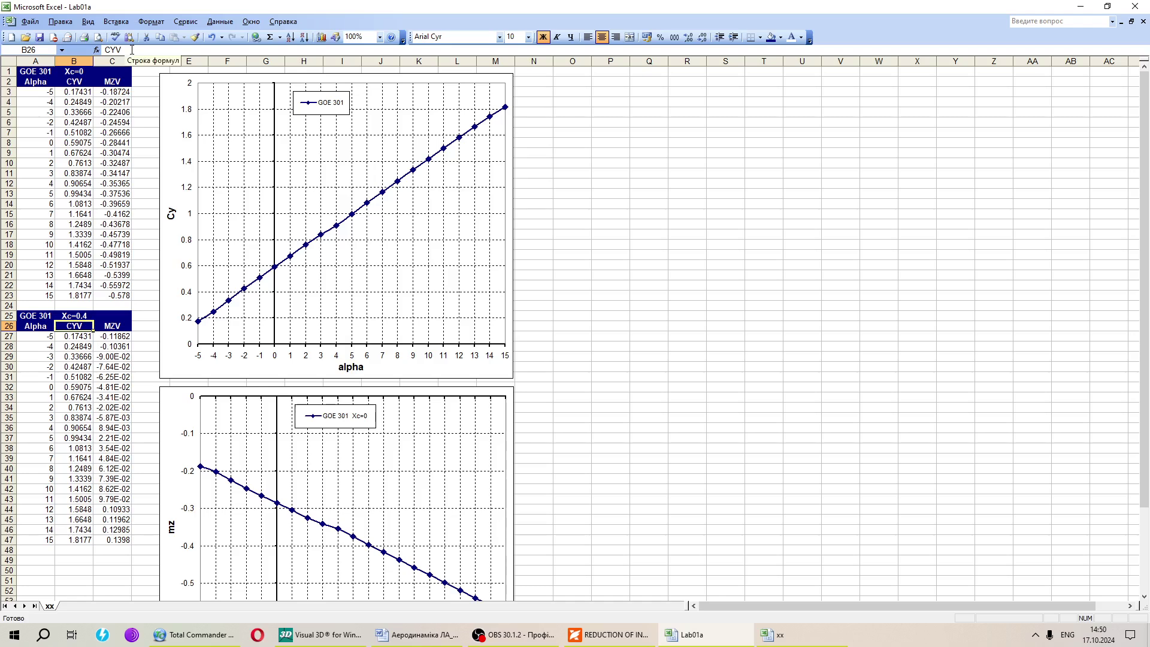
drag(22, 314, 118, 330)
click(782, 38)
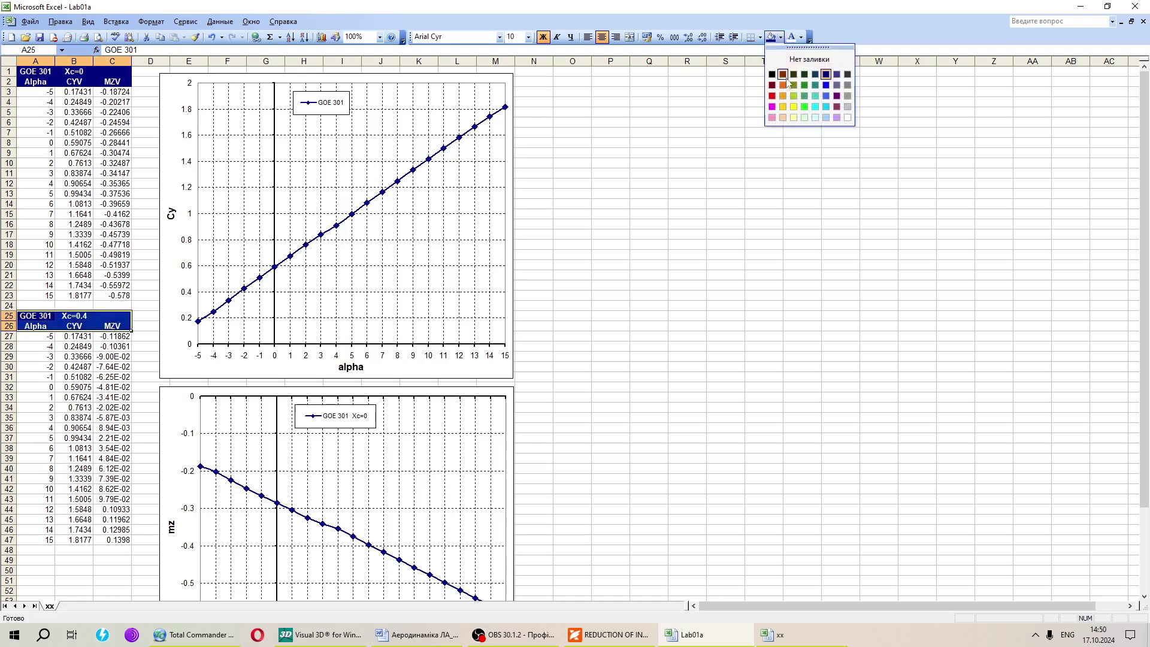
click(804, 86)
click(650, 294)
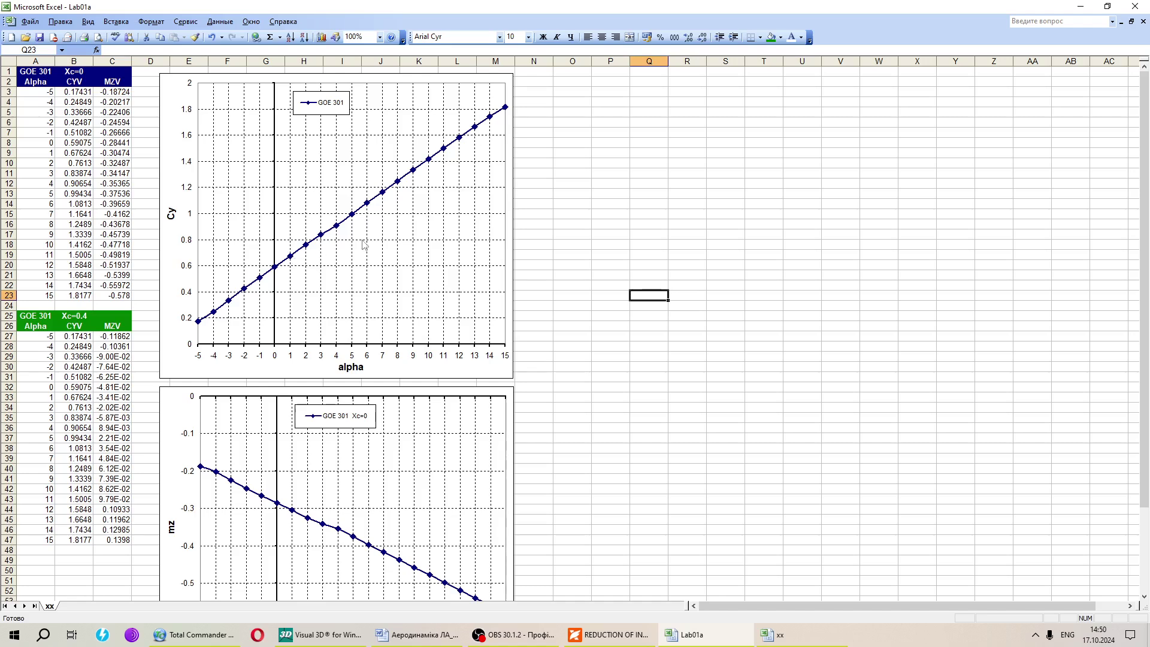
Add a second data series to the Cy chart, taking its X values from A27:A47
click(378, 278)
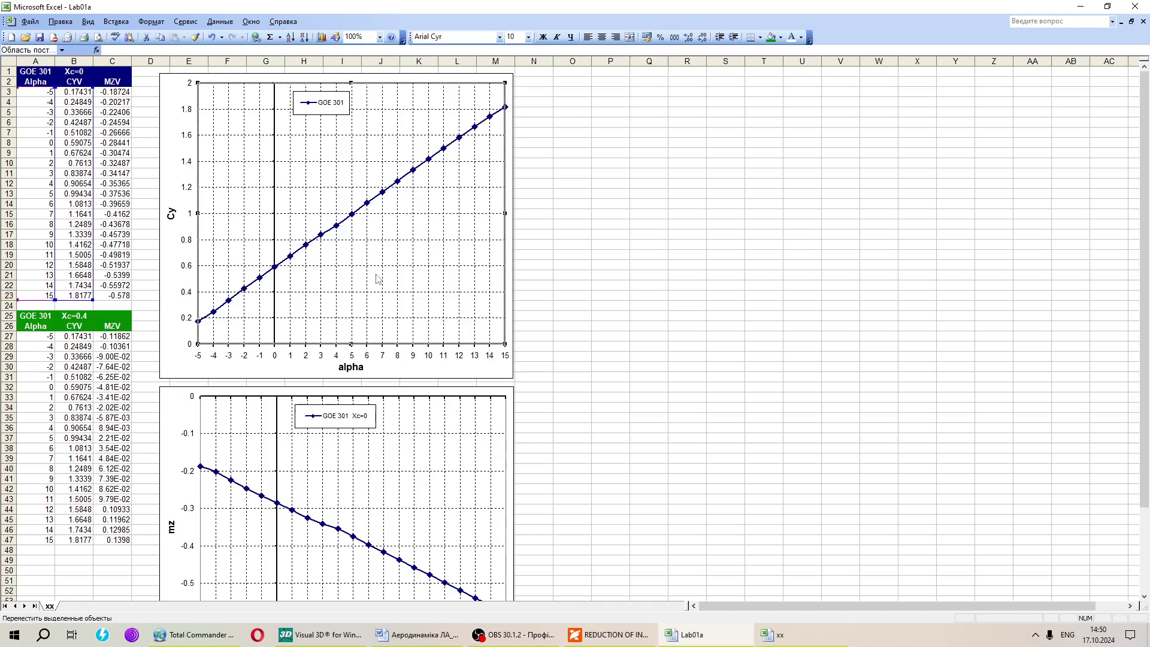
click(394, 366)
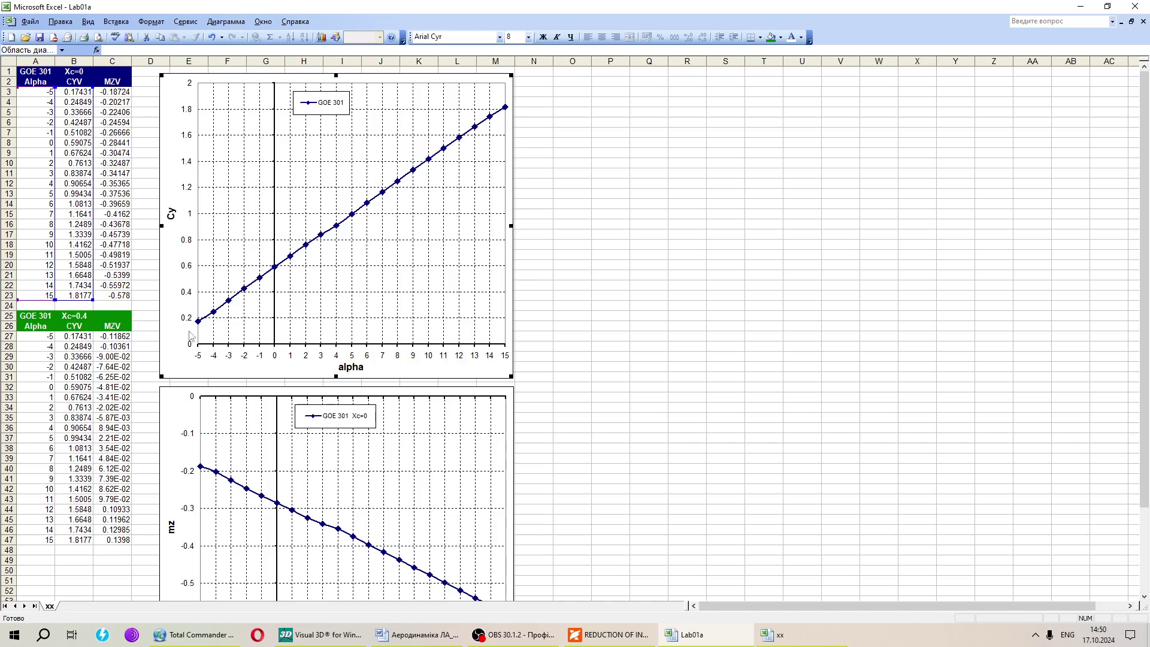
right_click(387, 366)
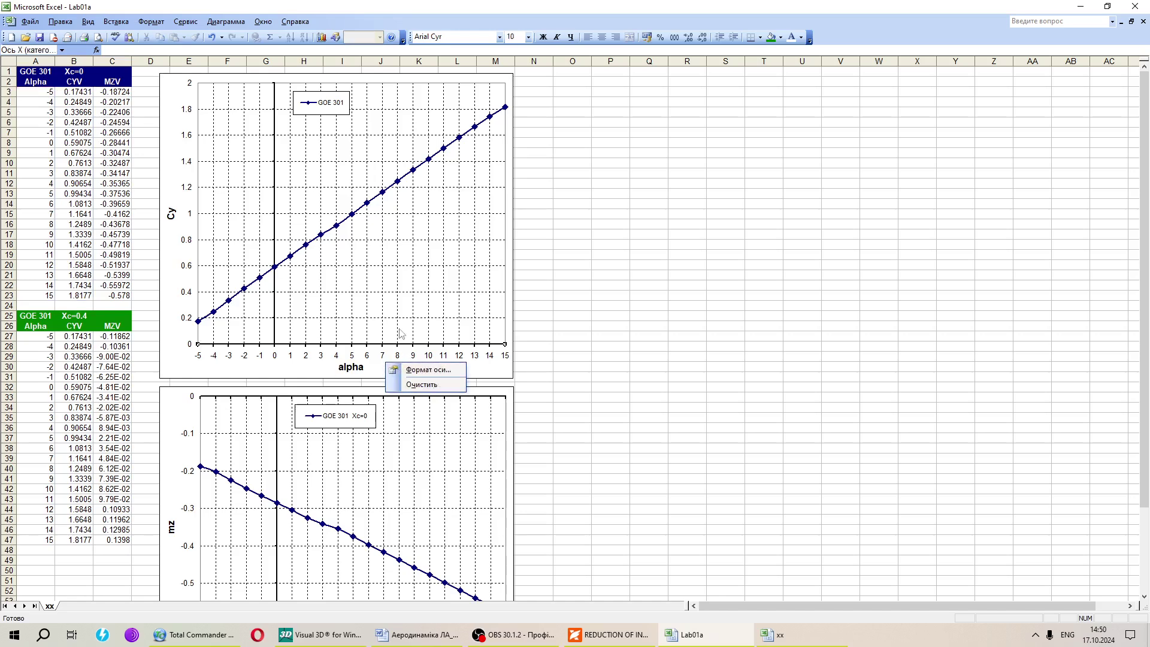
click(403, 306)
right_click(403, 306)
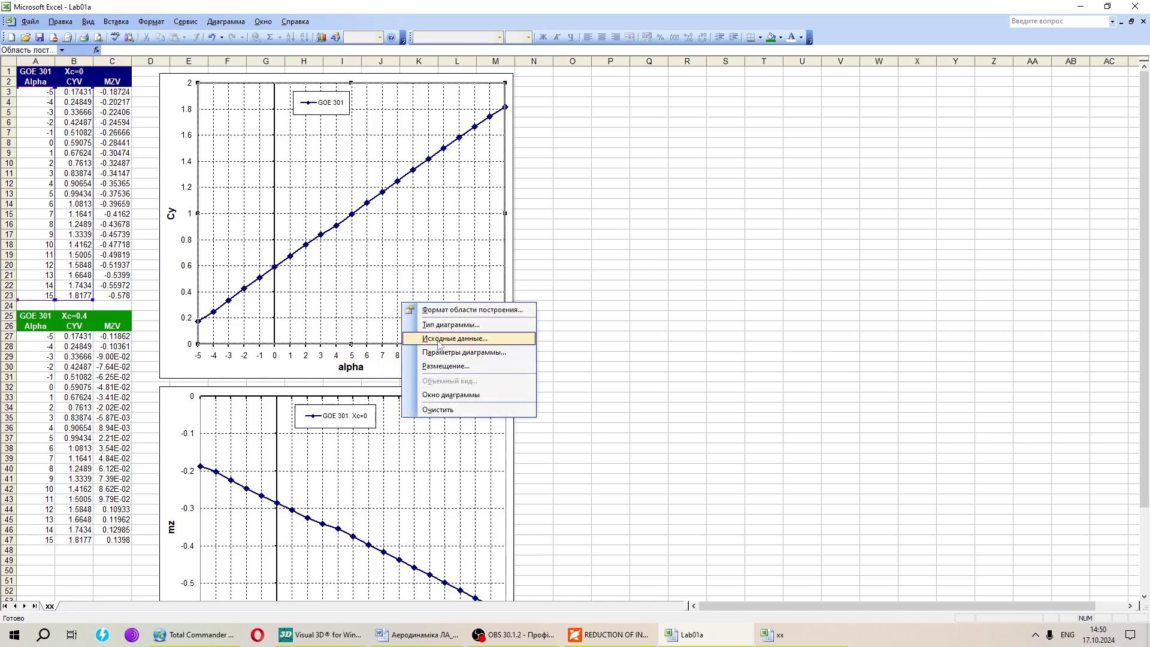
click(439, 339)
click(326, 406)
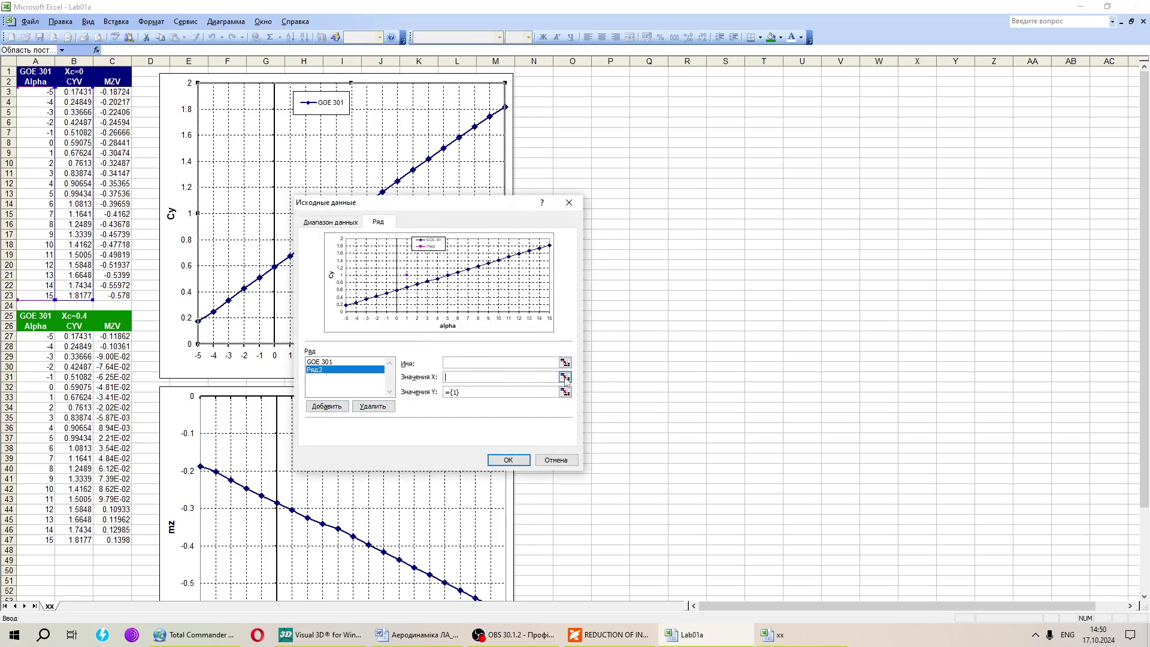
click(565, 377)
drag(31, 339, 36, 541)
key(Return)
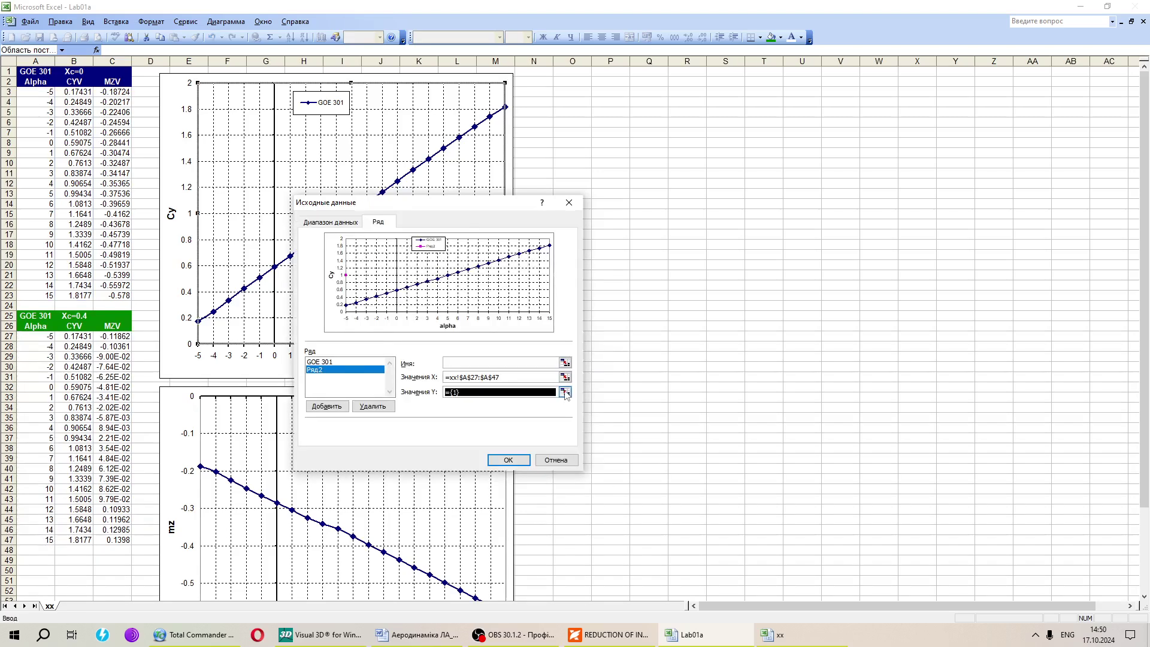
Set the new Cy chart series' Y values to B27:B47 and apply the source data
click(564, 392)
drag(73, 338, 89, 540)
key(Return)
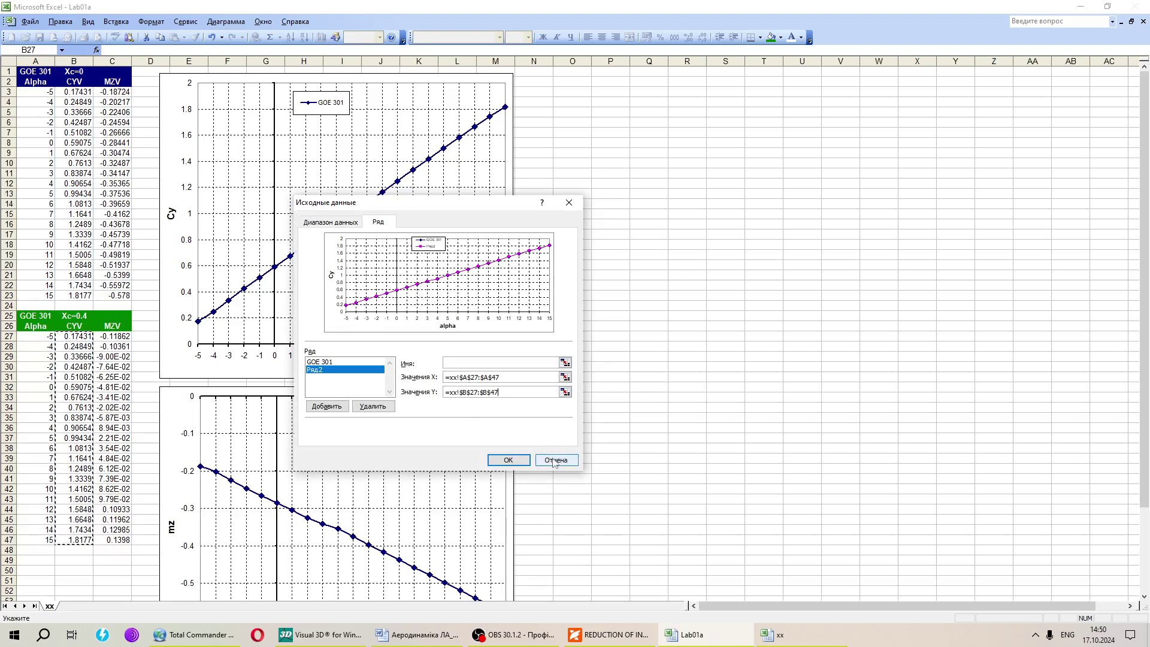
click(527, 461)
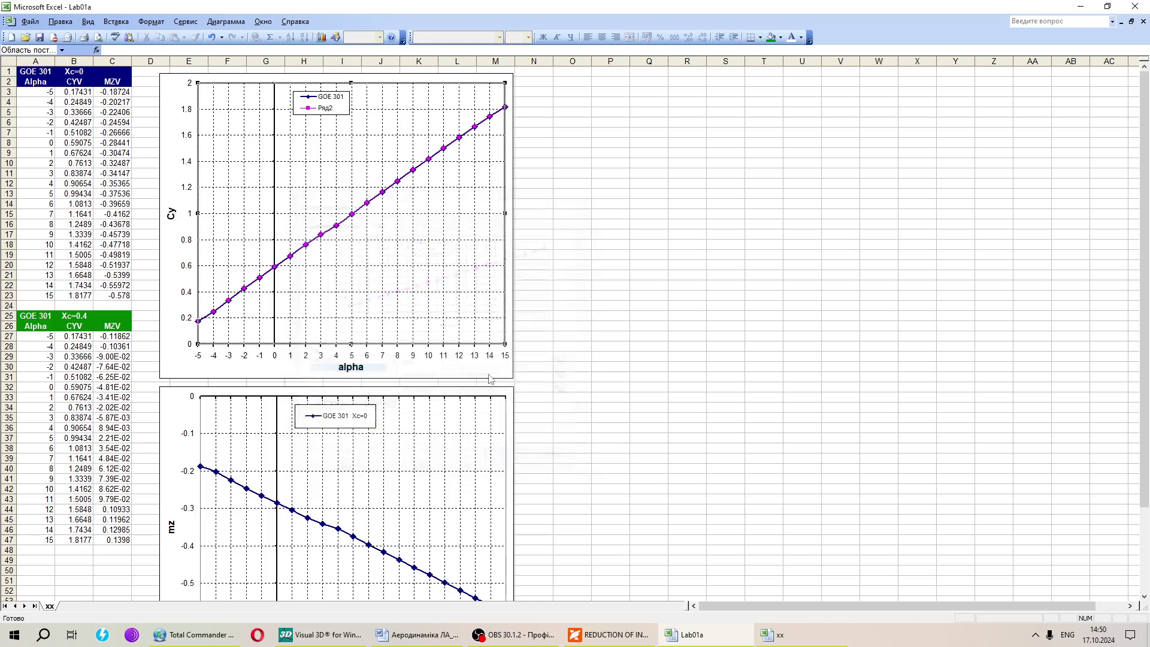
Delete the second data series from the Cy chart
click(321, 235)
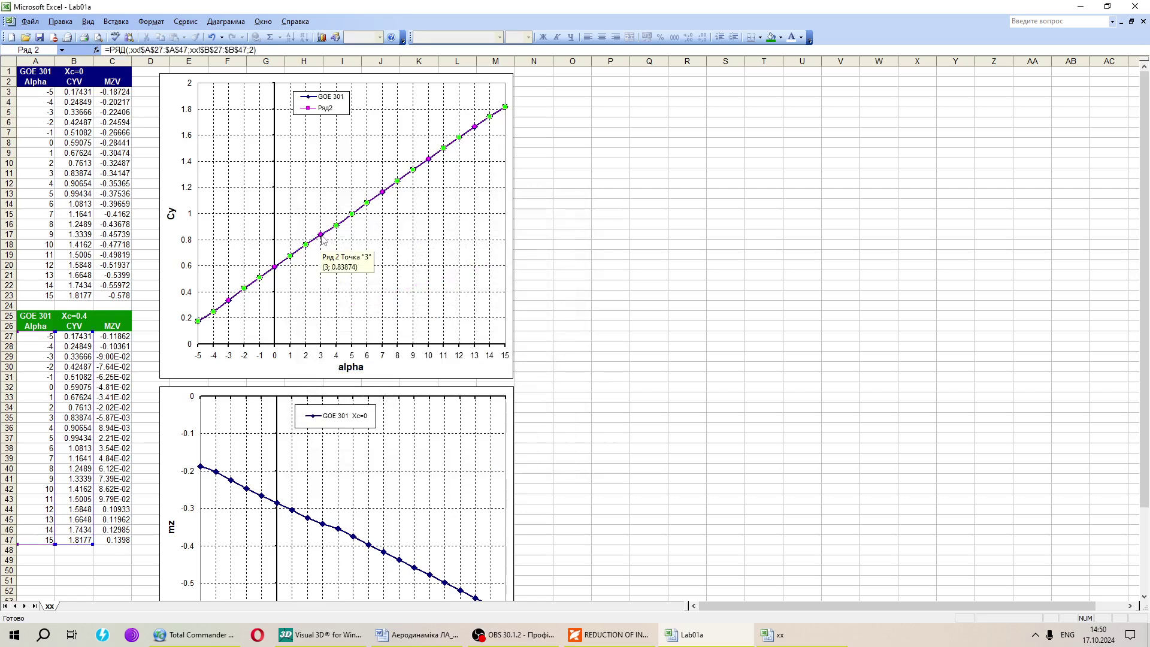
key(Delete)
click(600, 243)
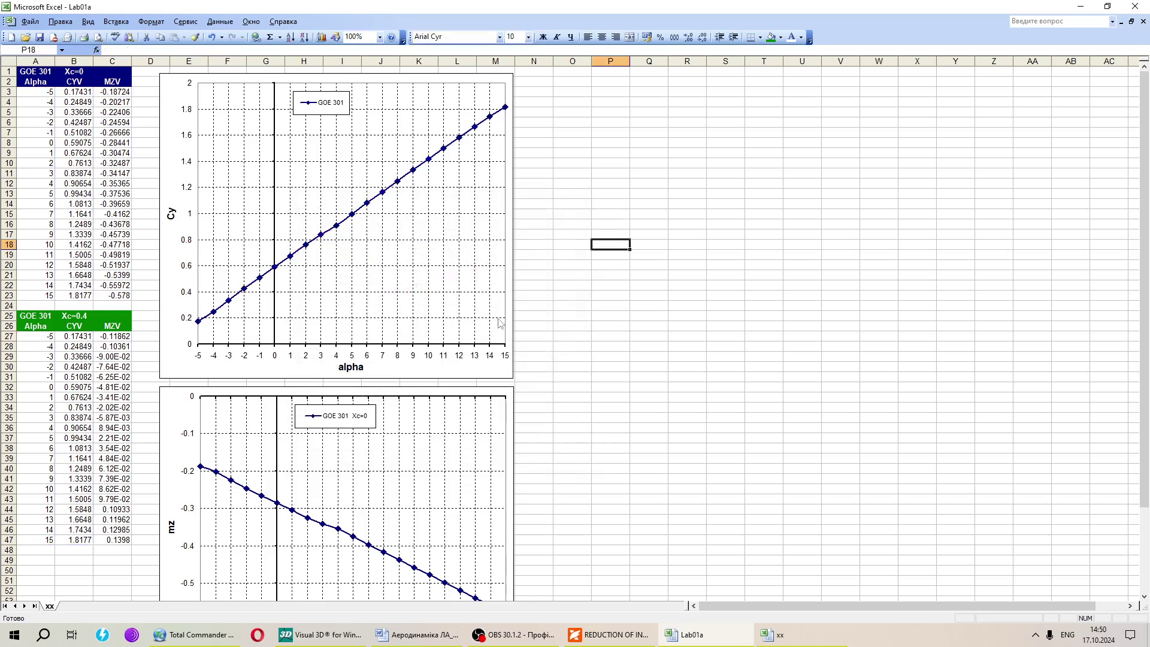
Add a second data series to the mz chart and name it "GOE 301 Xc=0.4", reusing the first series' name
scroll(347, 379, down, 6)
right_click(427, 319)
click(467, 358)
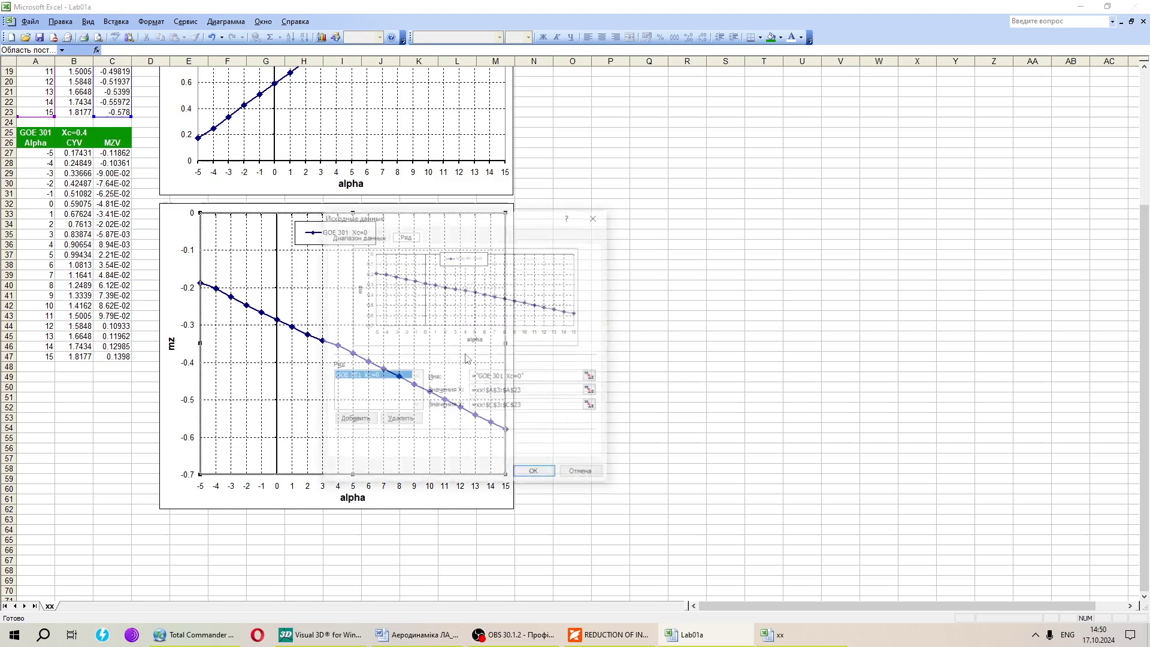
click(353, 420)
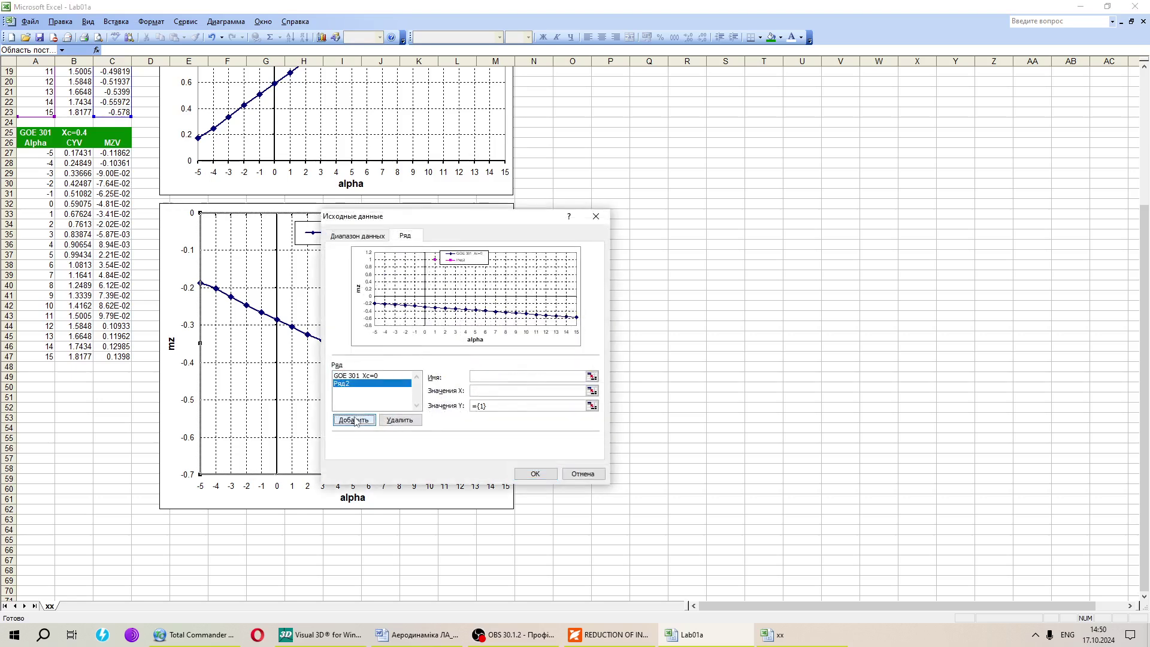
click(376, 376)
drag(579, 377, 452, 378)
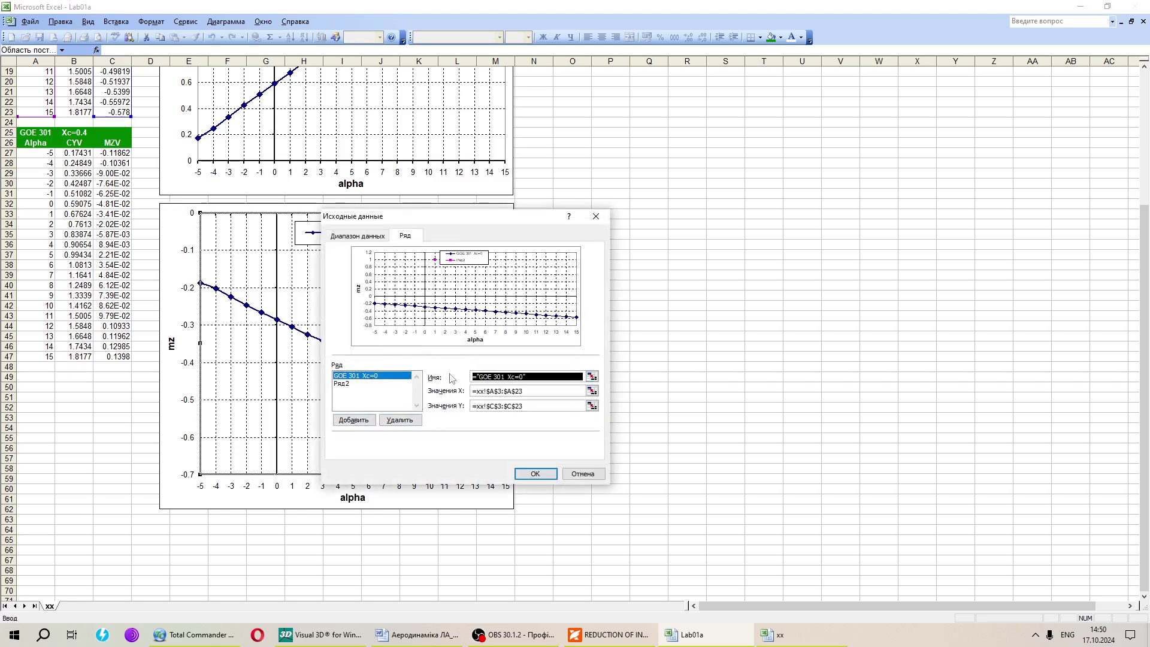
click(354, 384)
click(496, 376)
key(ctrl+v)
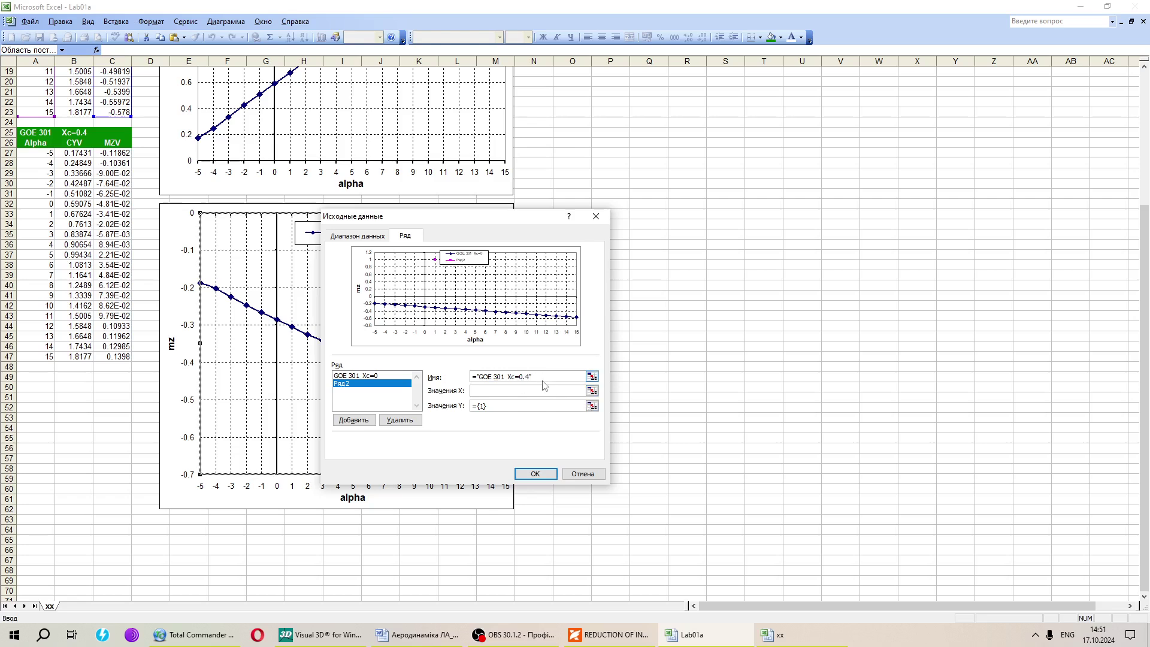
Set the GOE 301 Xc=0.4 series' X values to A27:A47 and Y values to C27:C47, and apply the source data
click(593, 391)
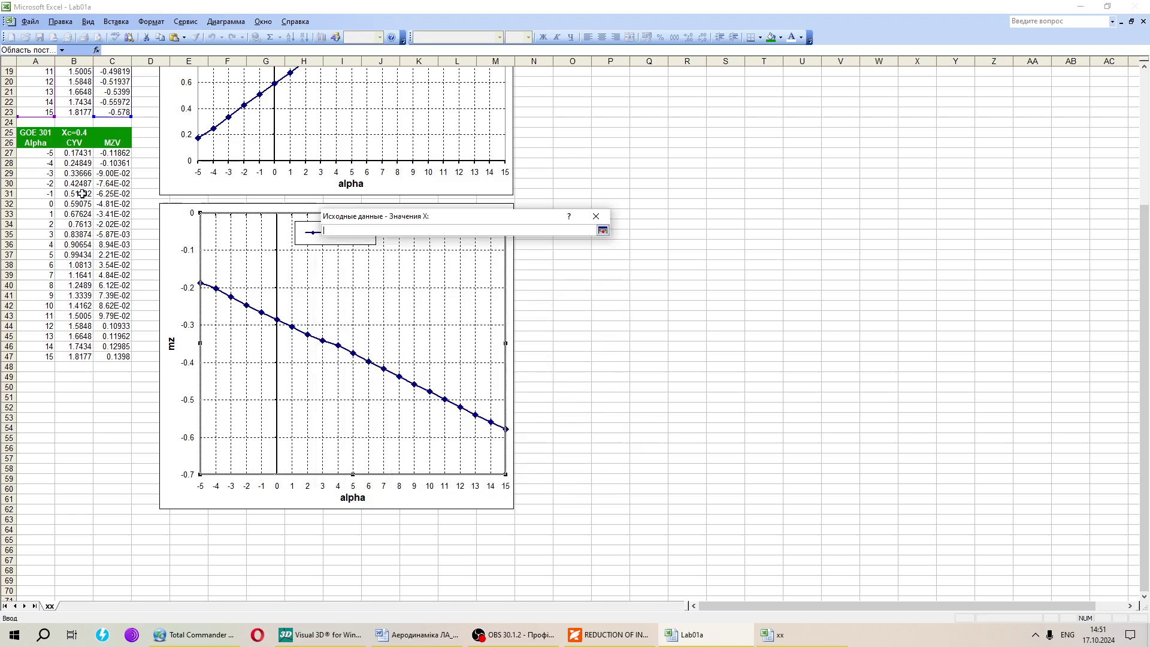
drag(37, 153, 37, 357)
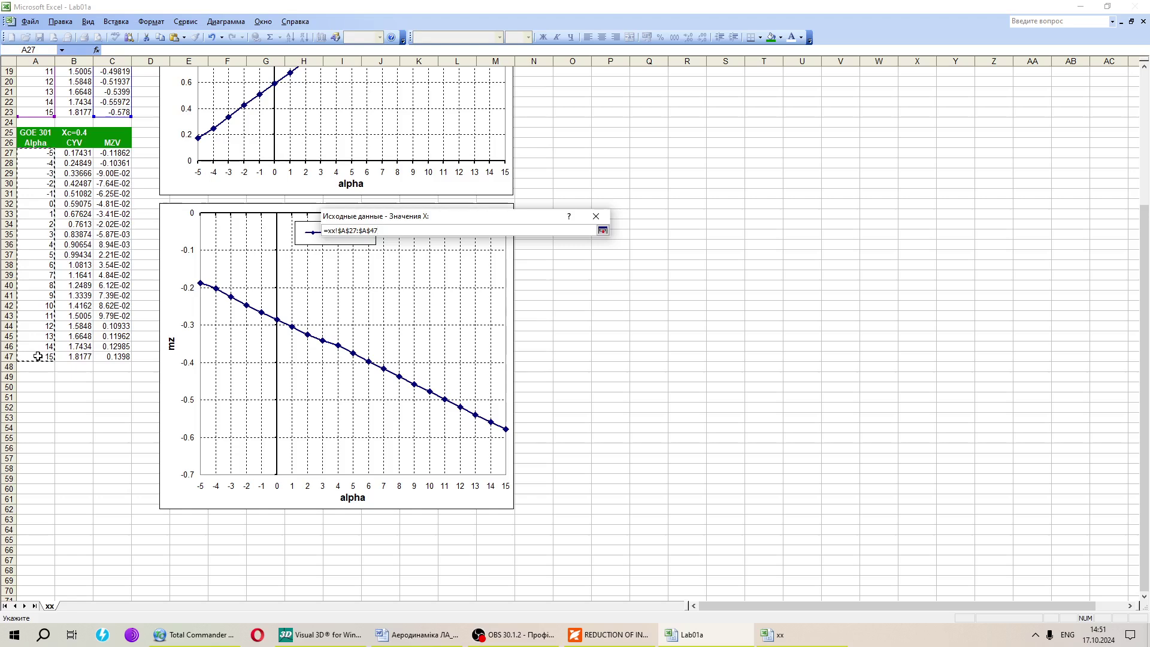
key(Return)
click(591, 405)
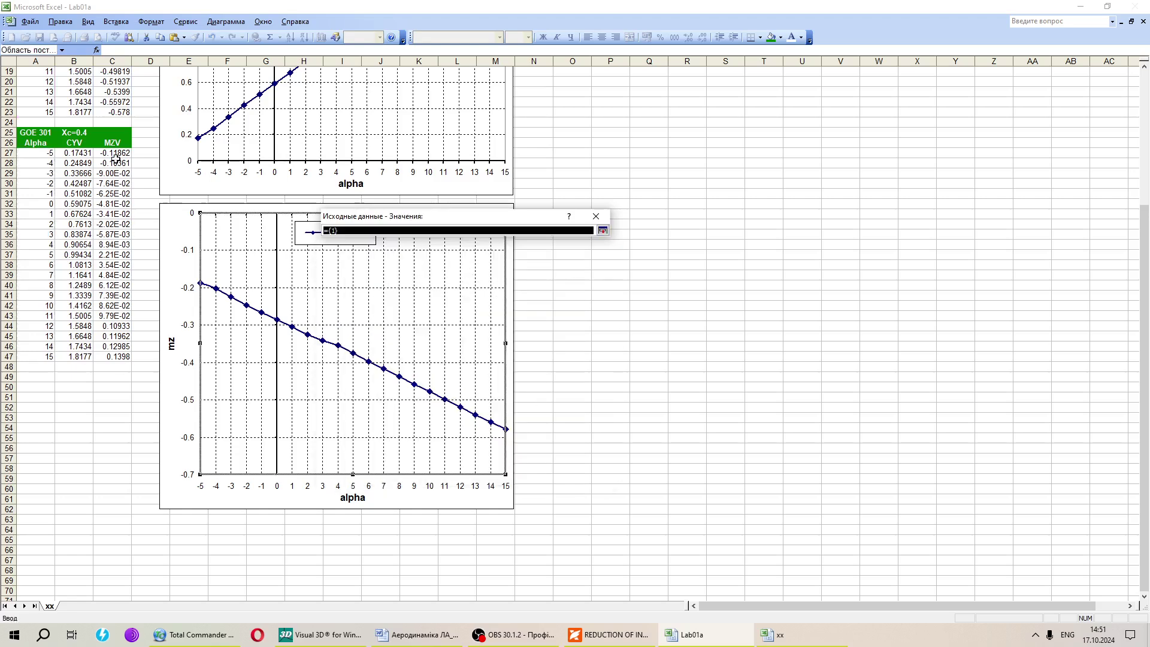
drag(115, 157, 114, 357)
key(Return)
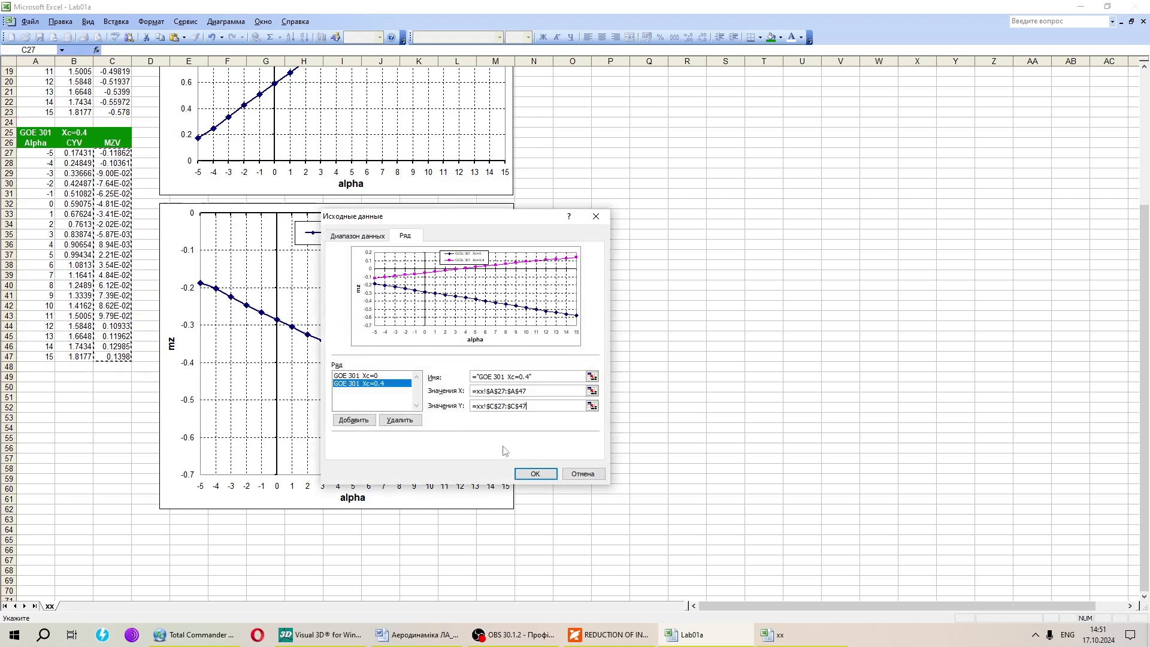
click(534, 473)
click(576, 438)
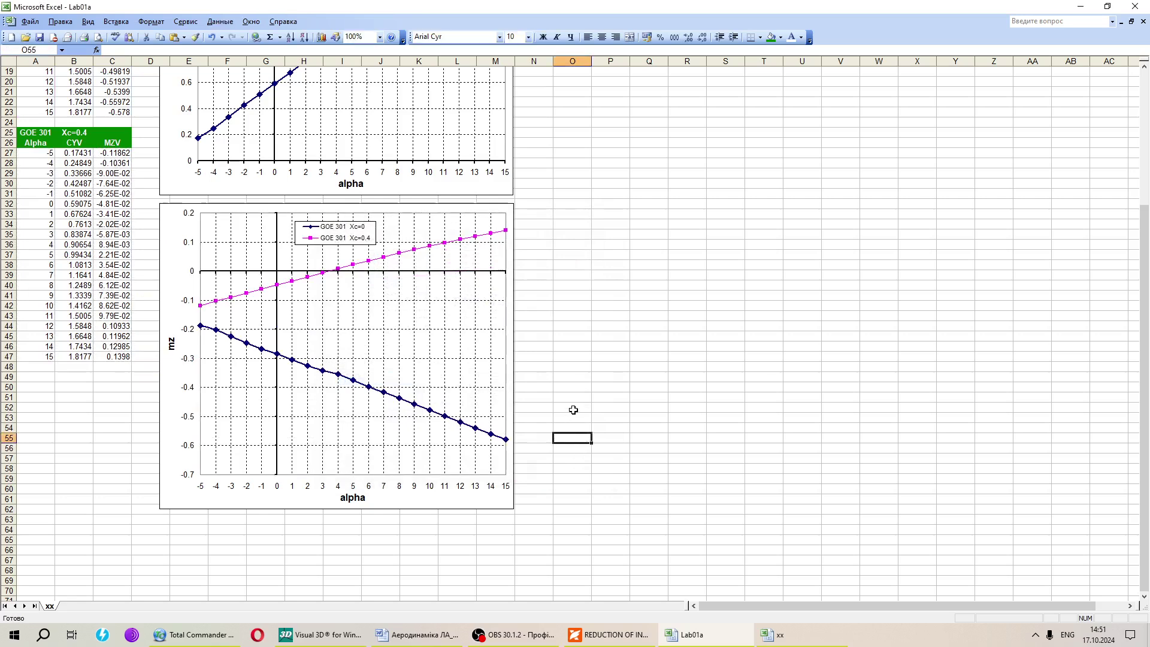
Move the mz chart's legend into the free space between the two curves and set its font size to 10
scroll(570, 412, up, 3)
drag(351, 327, 486, 446)
double_click(445, 422)
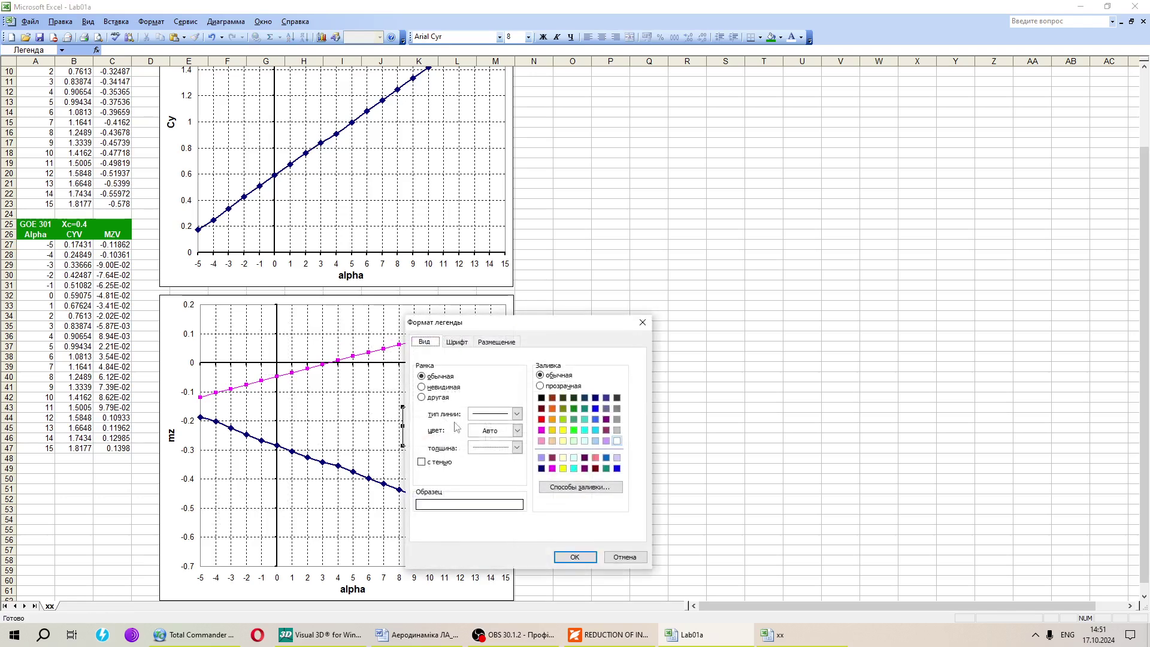
click(457, 343)
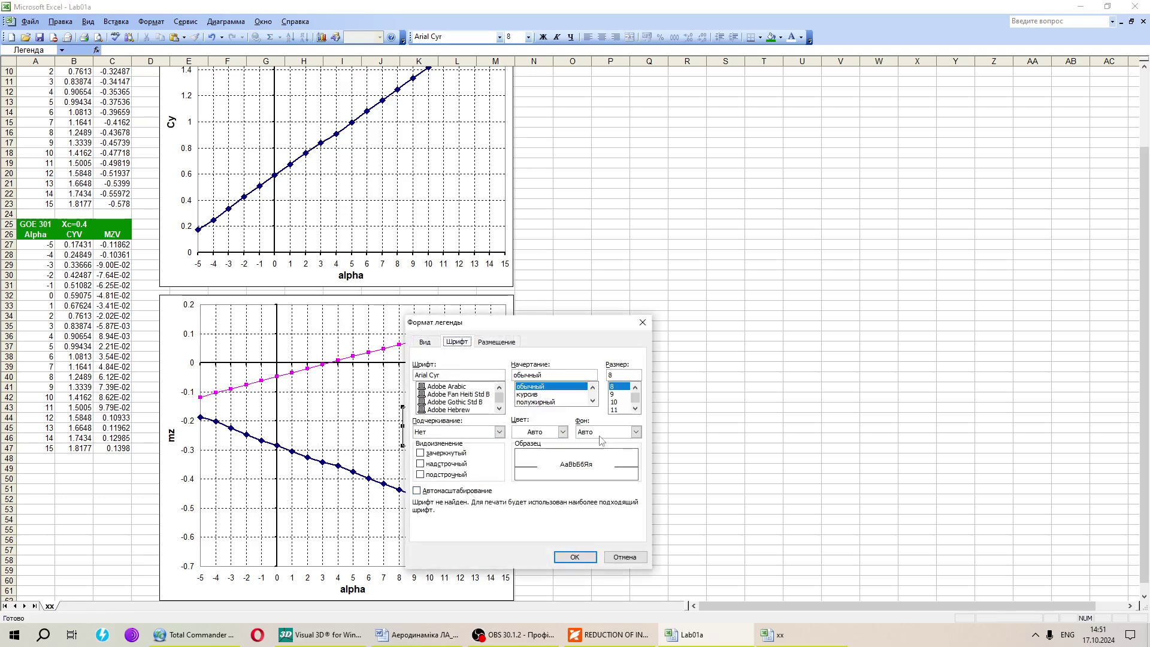
click(614, 402)
click(574, 557)
click(563, 470)
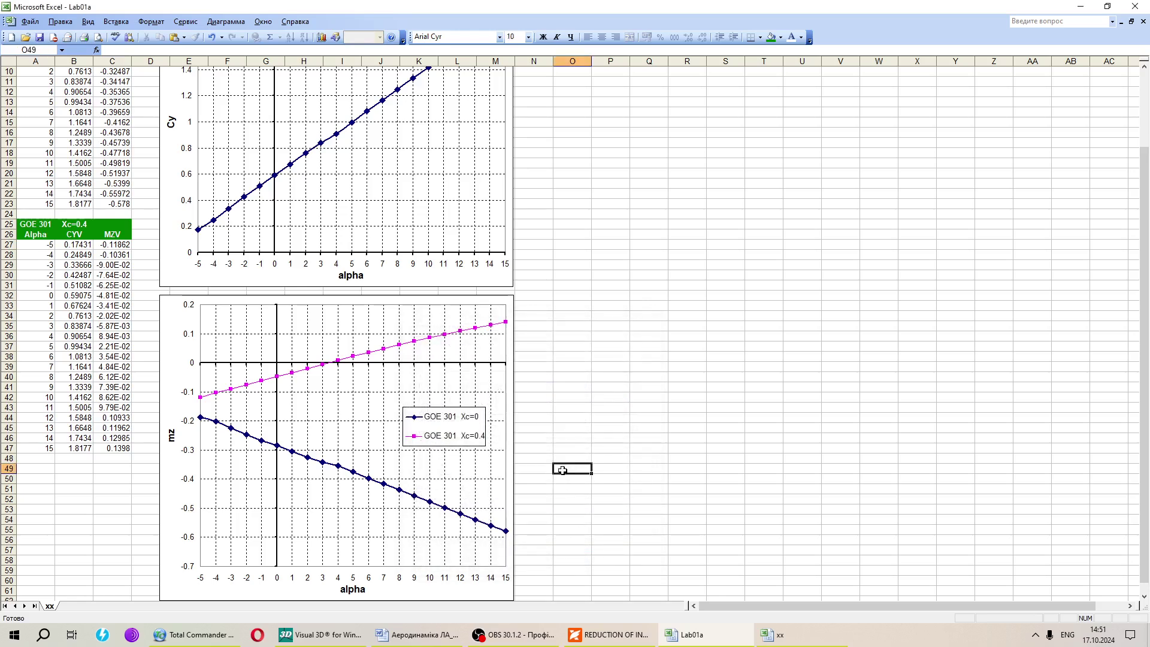
click(572, 437)
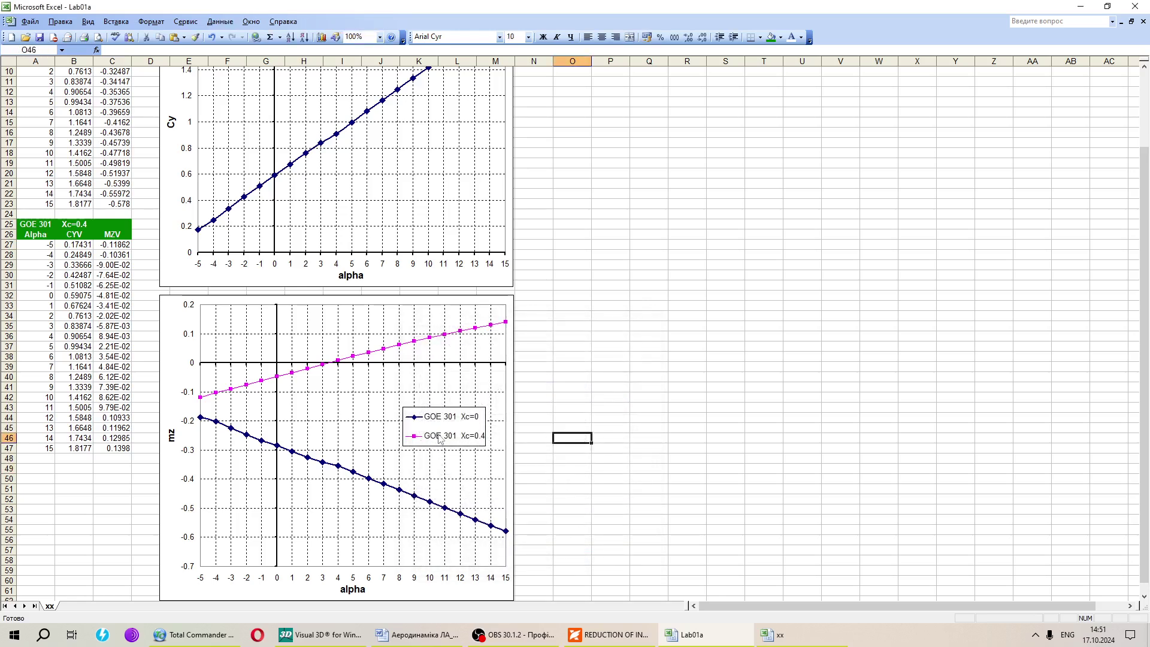
Format the GOE 301 Xc=0.4 series in the mz chart with a thicker green line and a marker size of 7 pt
double_click(404, 343)
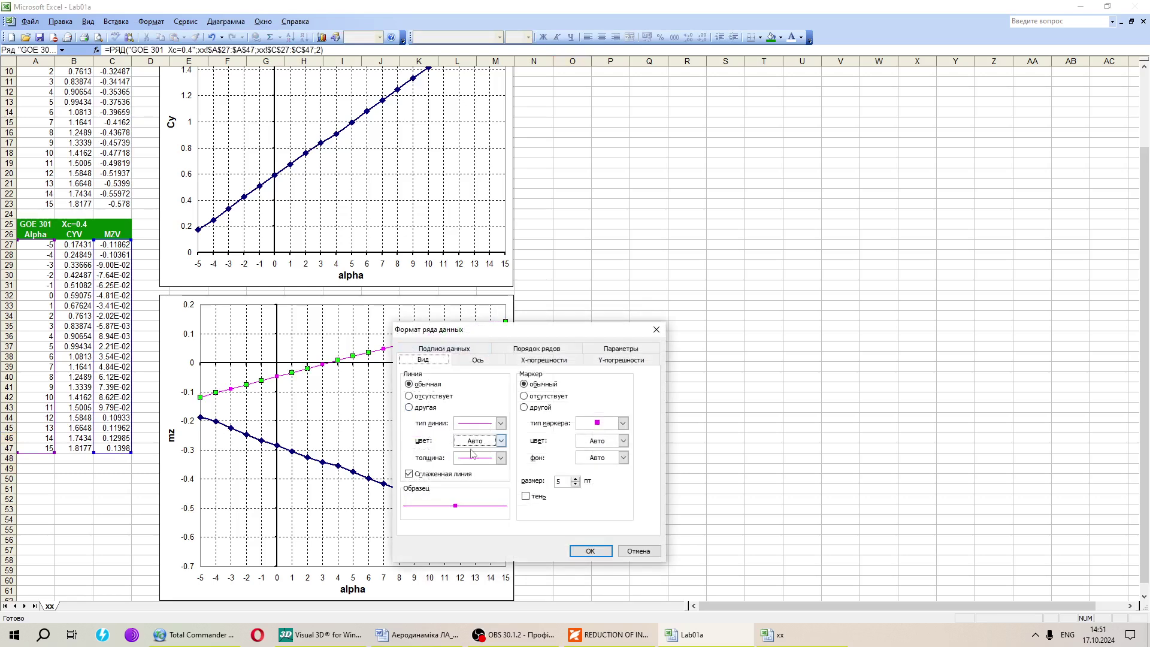
click(501, 441)
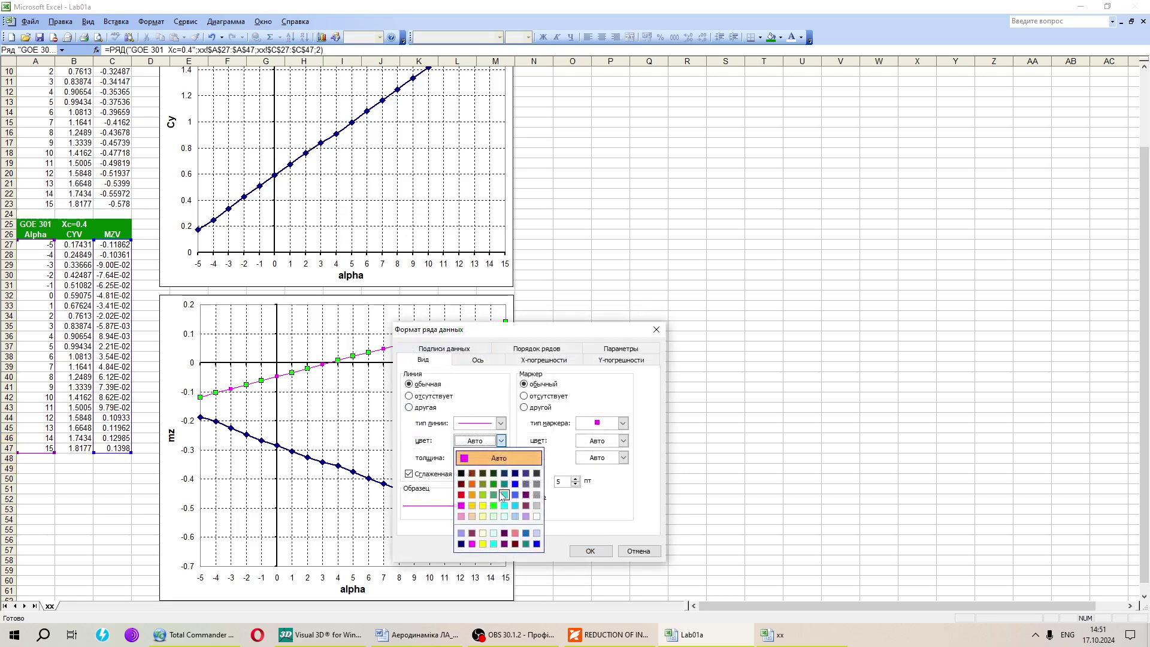
click(493, 484)
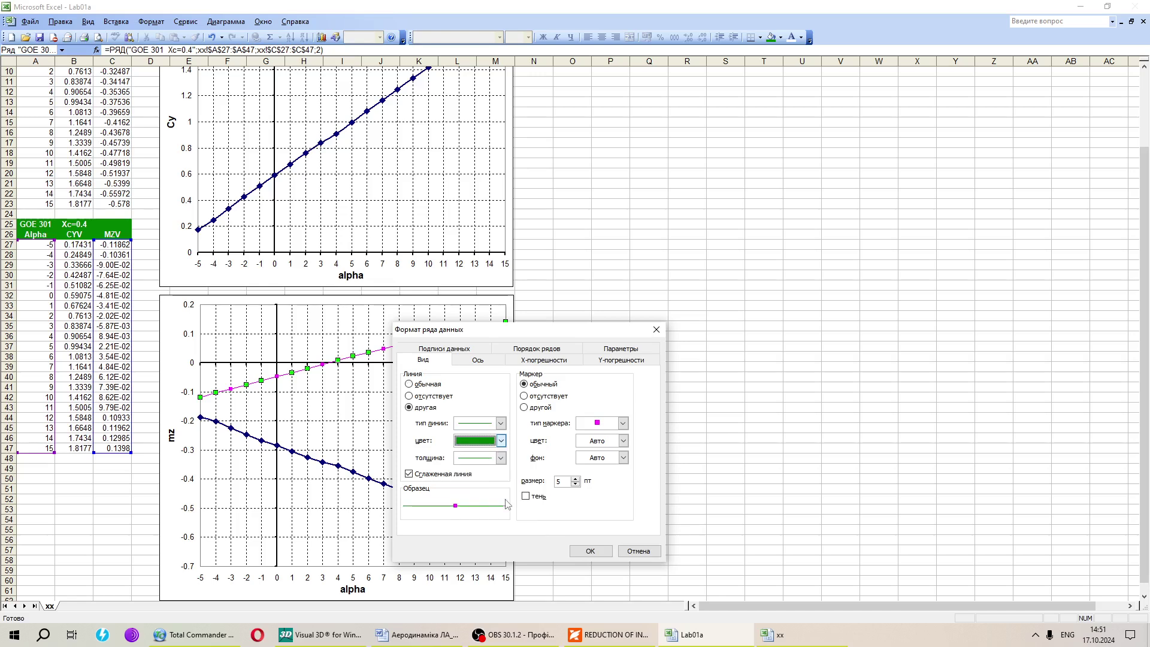
click(501, 458)
click(479, 479)
click(575, 478)
click(575, 478)
Change the Xc=0.4 series' markers to circles with green outline and green fill, and apply the series format
click(623, 441)
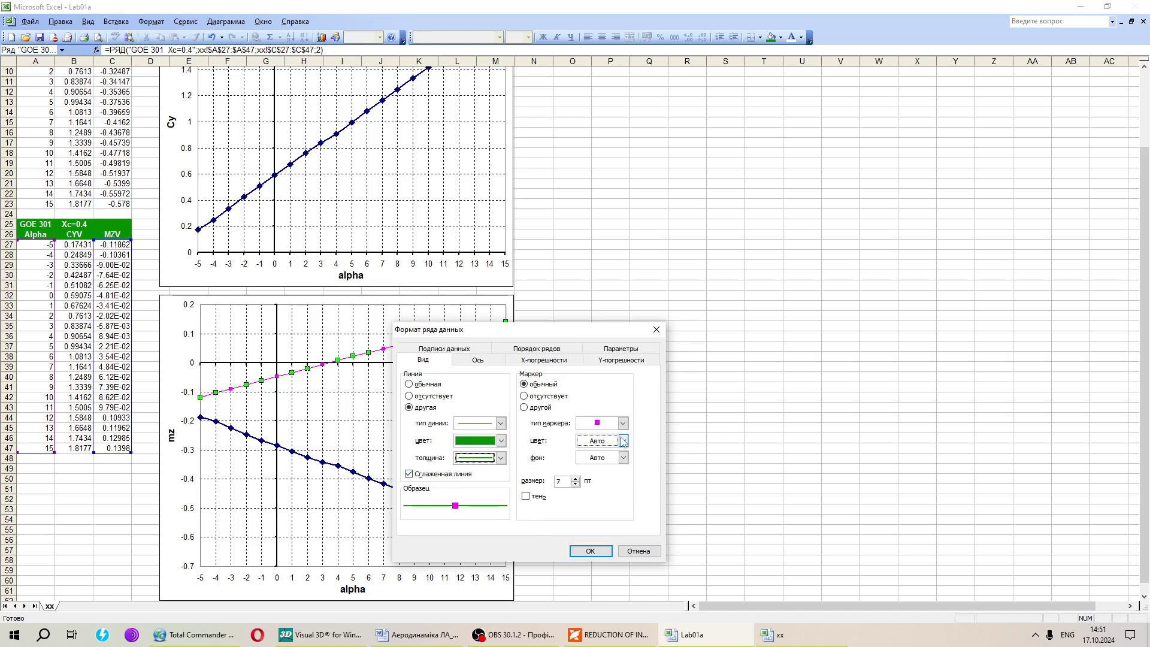
click(623, 422)
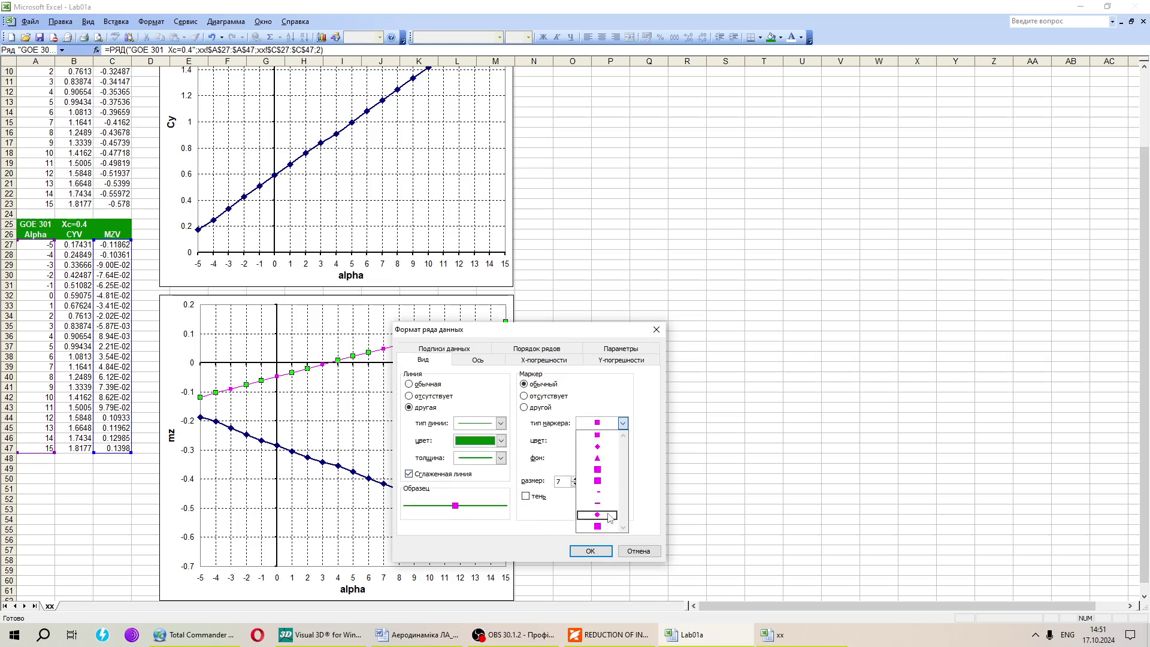
click(608, 515)
click(623, 440)
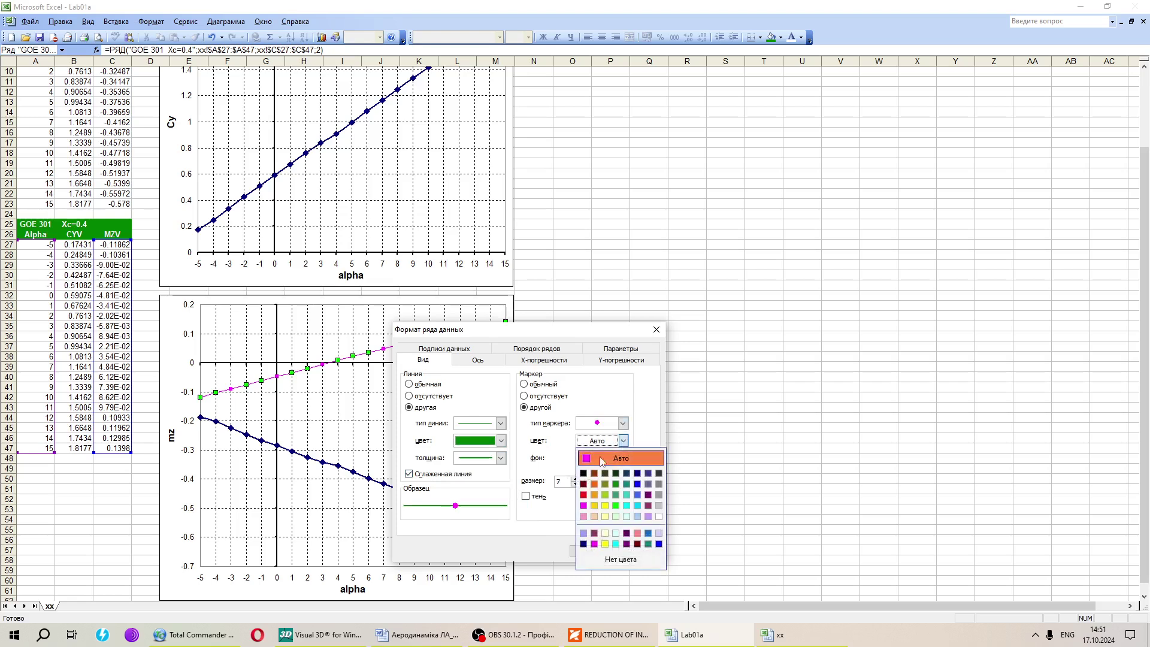
click(616, 484)
click(622, 457)
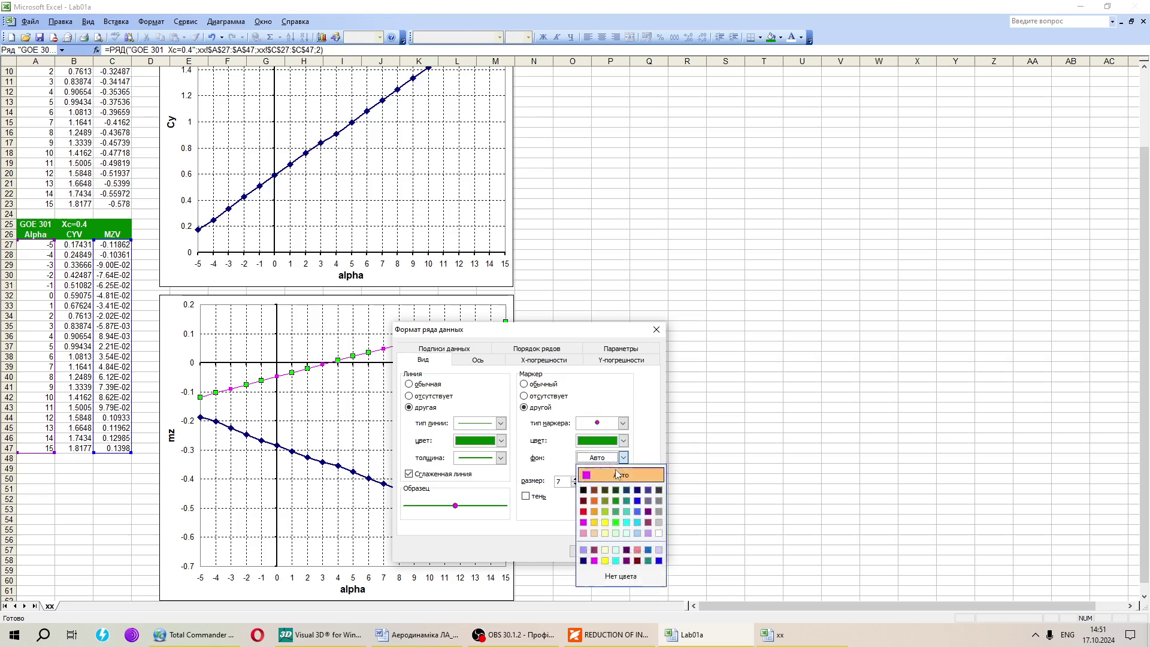
click(616, 501)
click(593, 551)
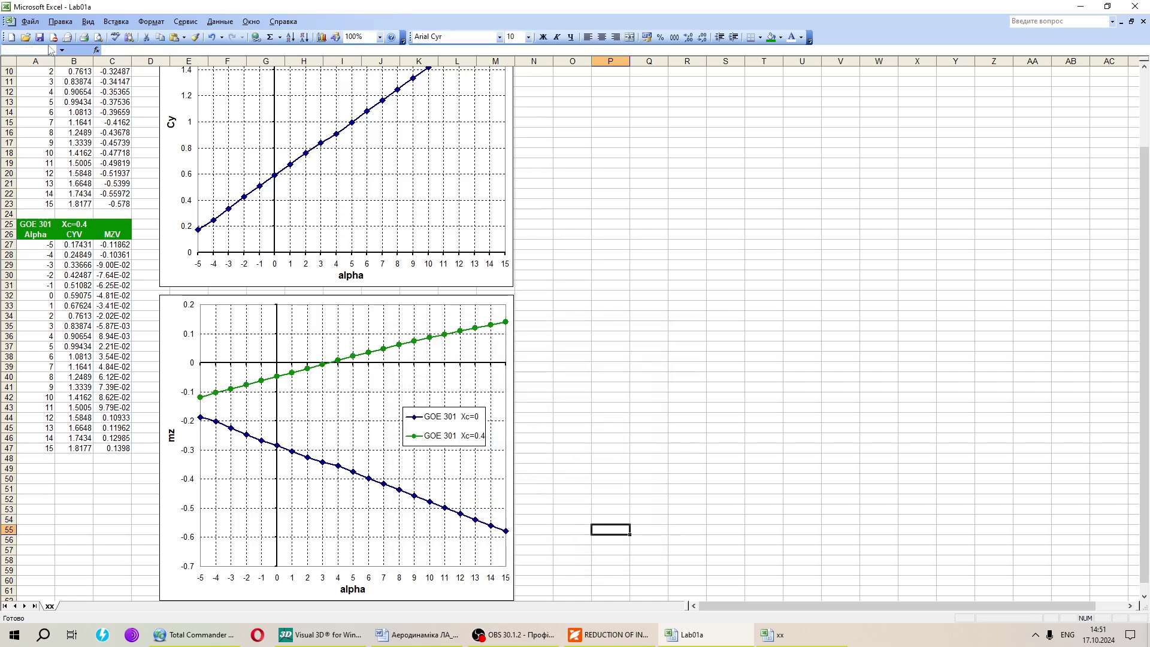
Close the xx workbook without saving its changes and return to Lab01a
click(539, 358)
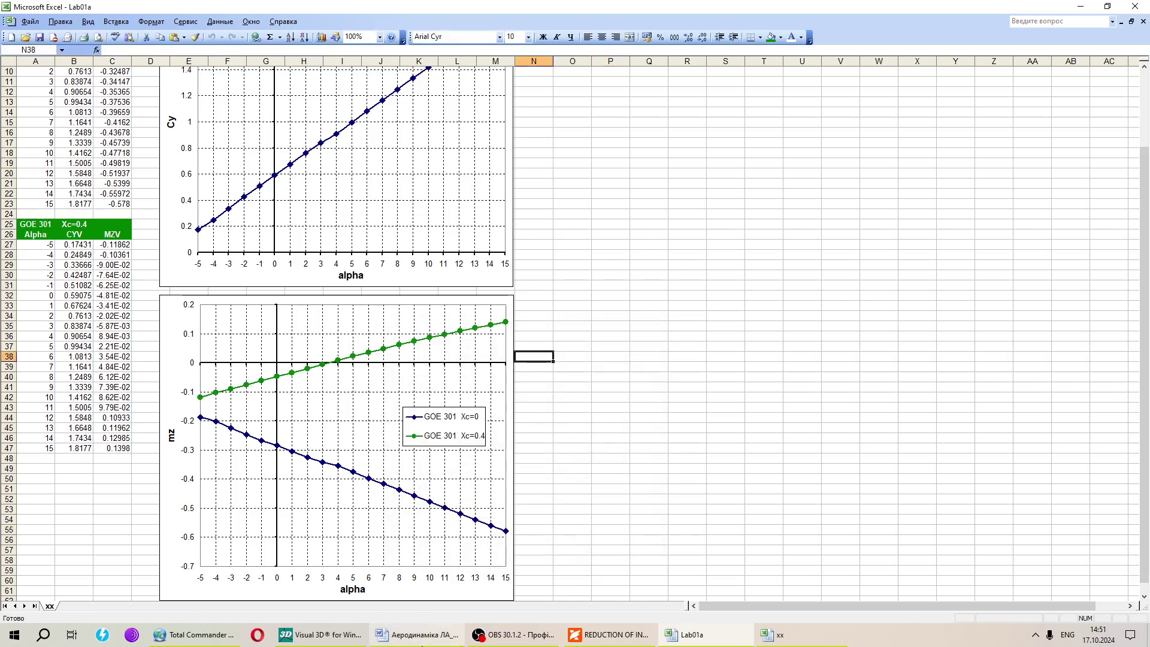
click(421, 636)
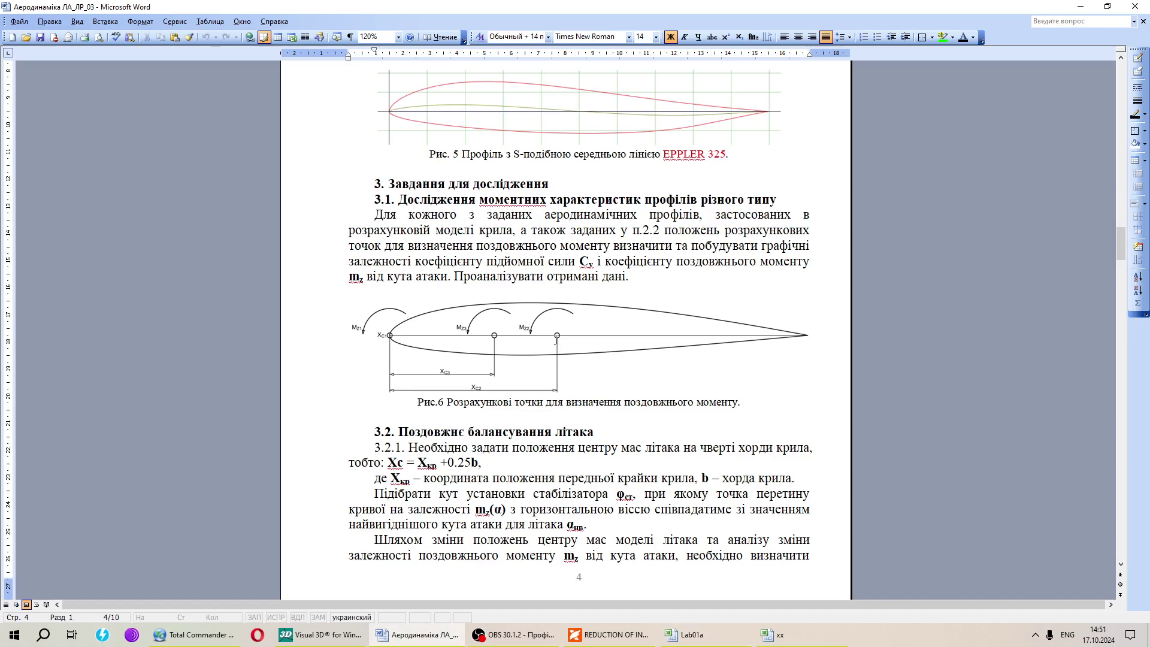
click(778, 635)
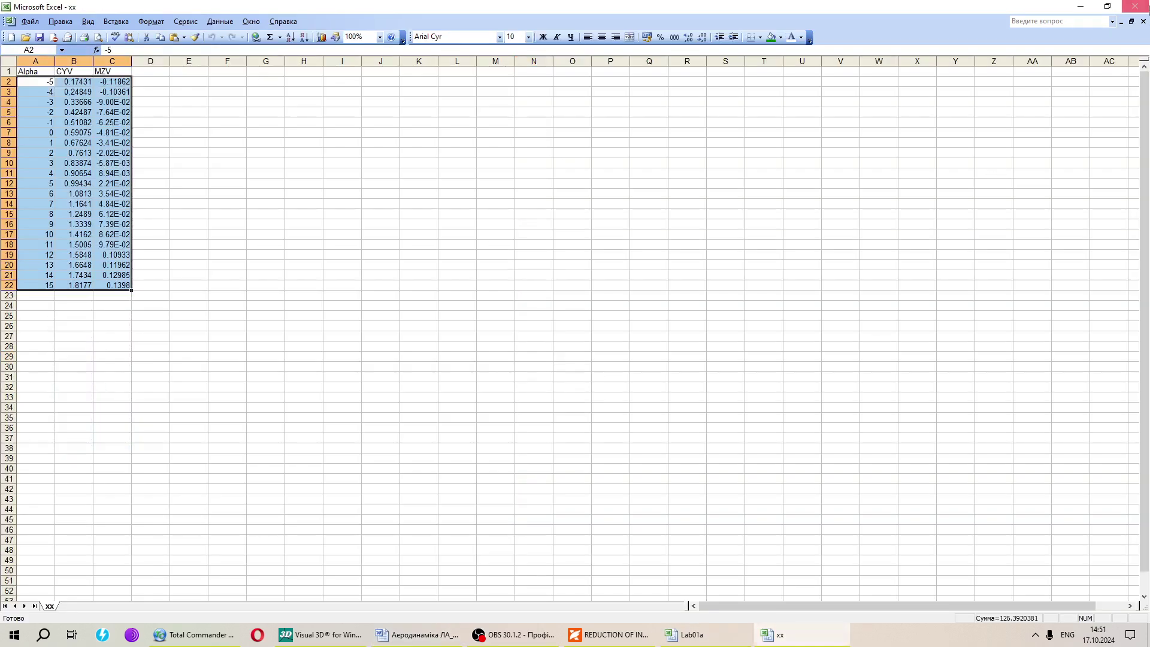
click(1143, 22)
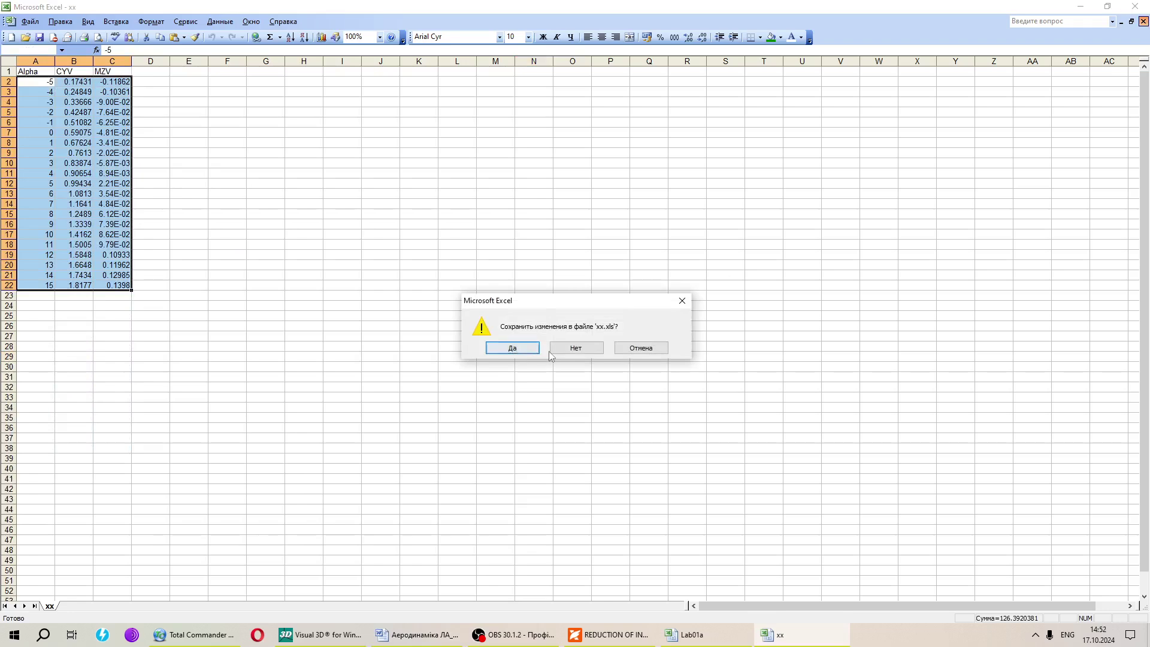
click(512, 348)
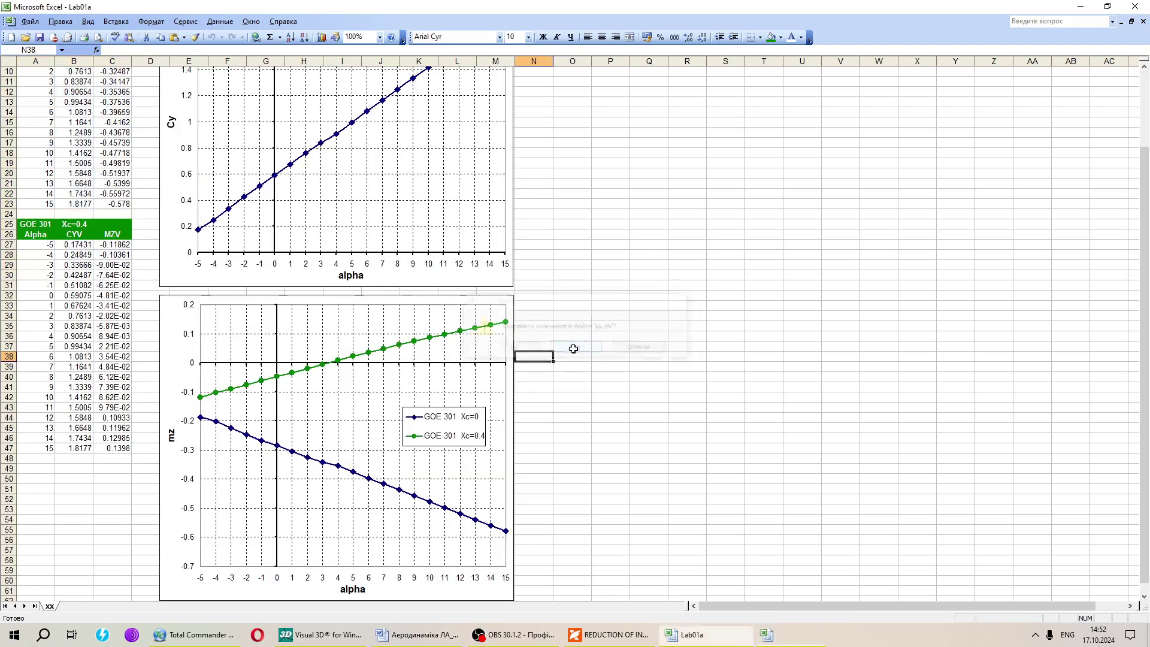
click(574, 439)
click(555, 376)
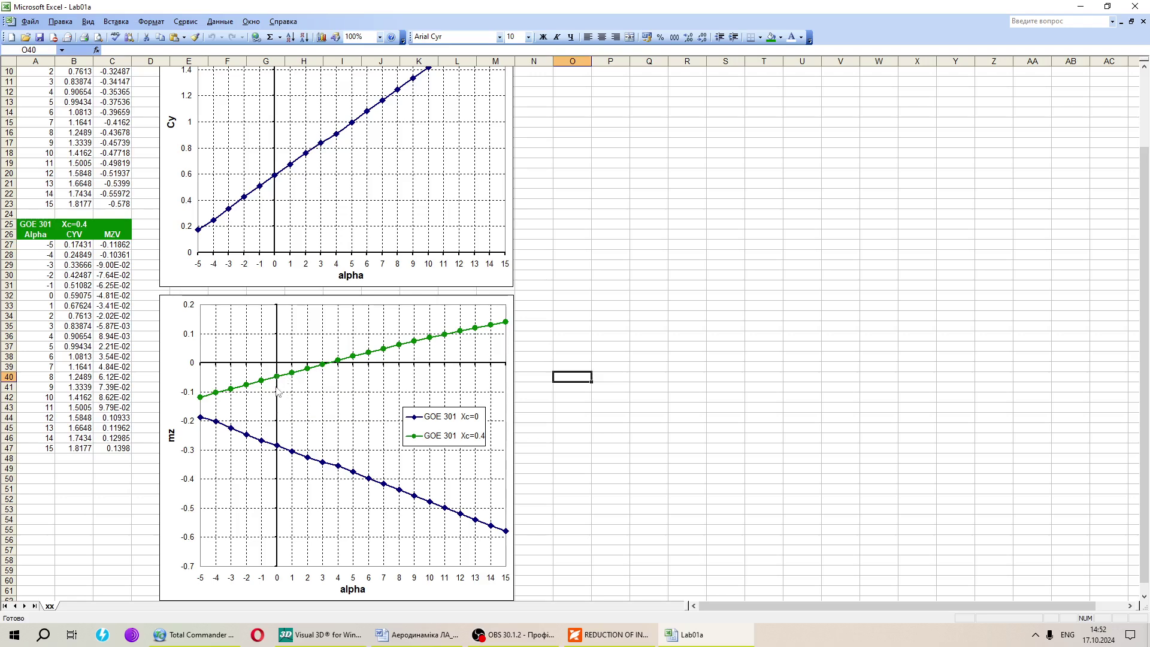
Examine the Cy and mz curves around alpha = 0 and compare them with the moment reference points in the lab manual's Fig. 6
mouse_move(278, 381)
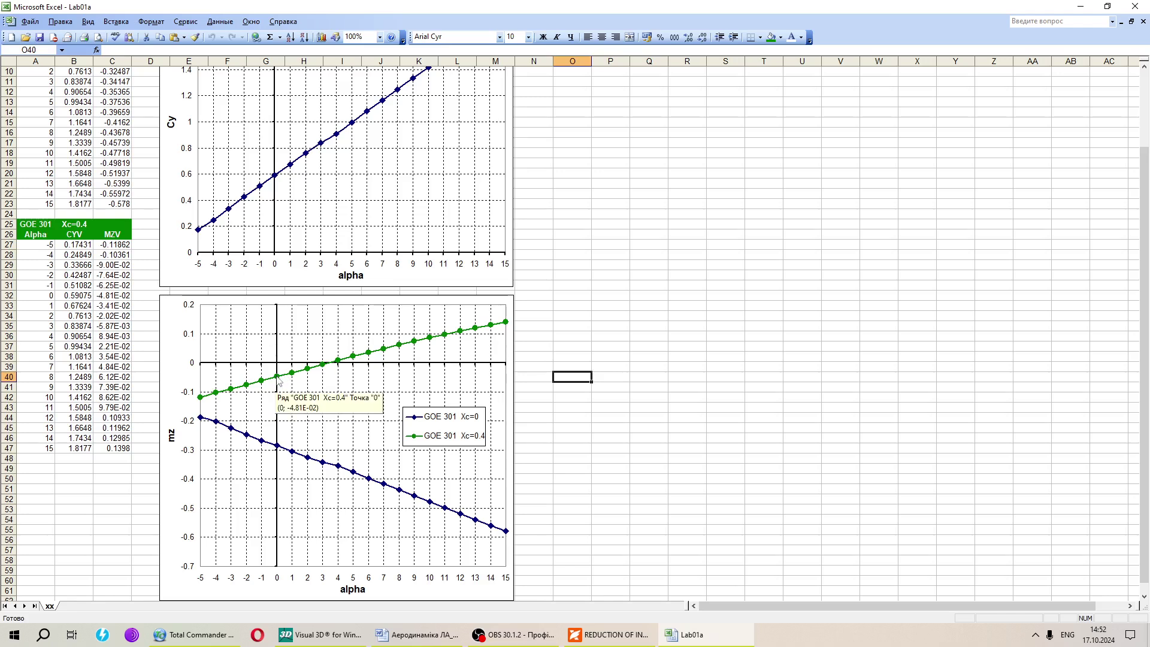
click(417, 634)
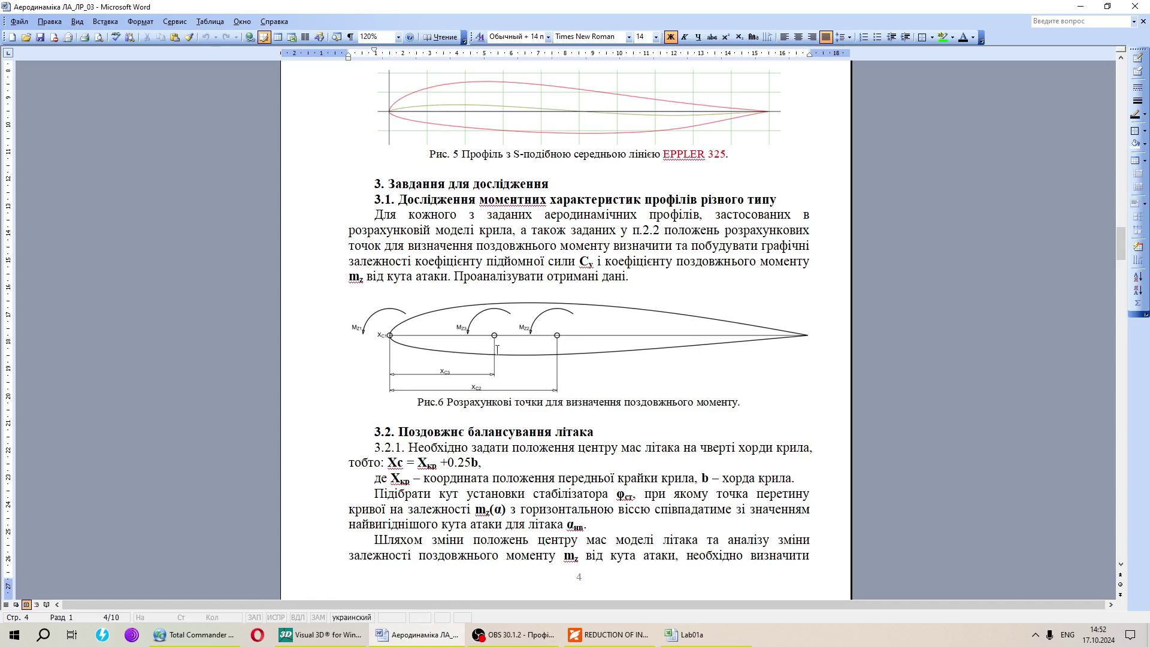
click(685, 634)
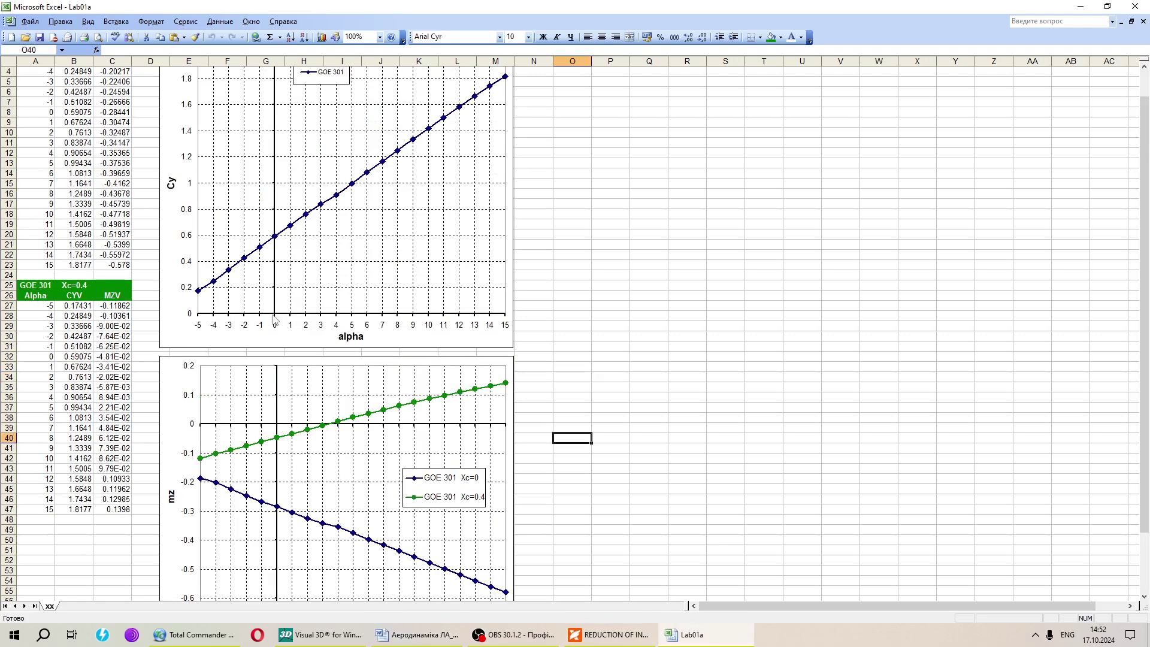
mouse_move(276, 239)
scroll(319, 492, down, 1)
scroll(319, 491, down, 1)
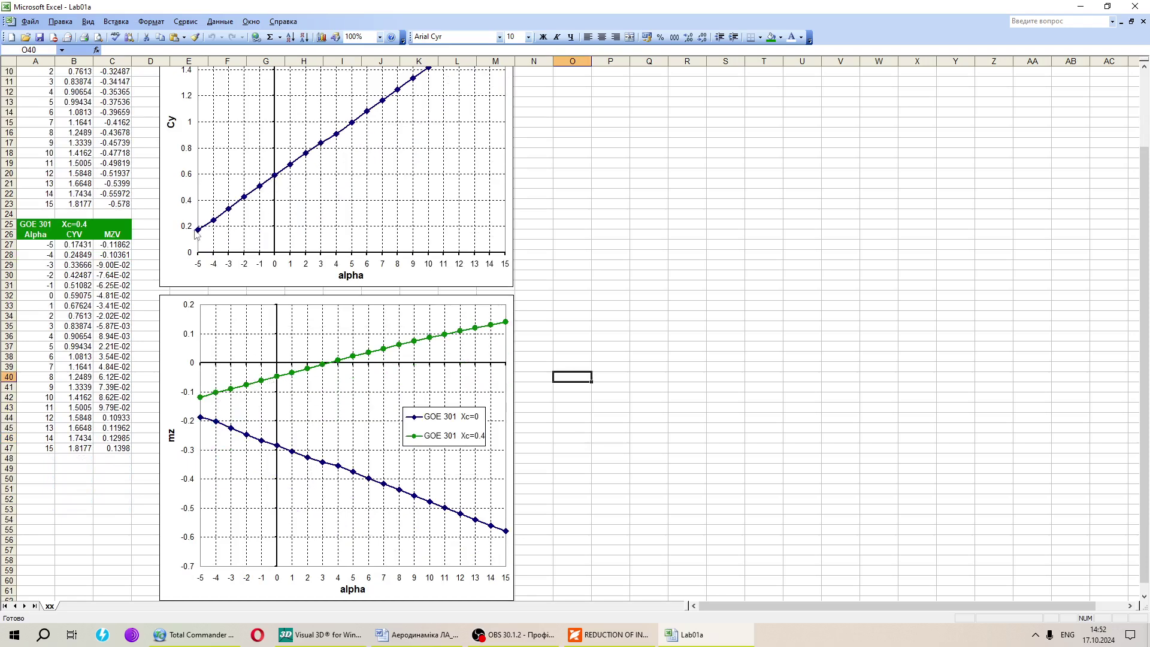
scroll(180, 251, up, 3)
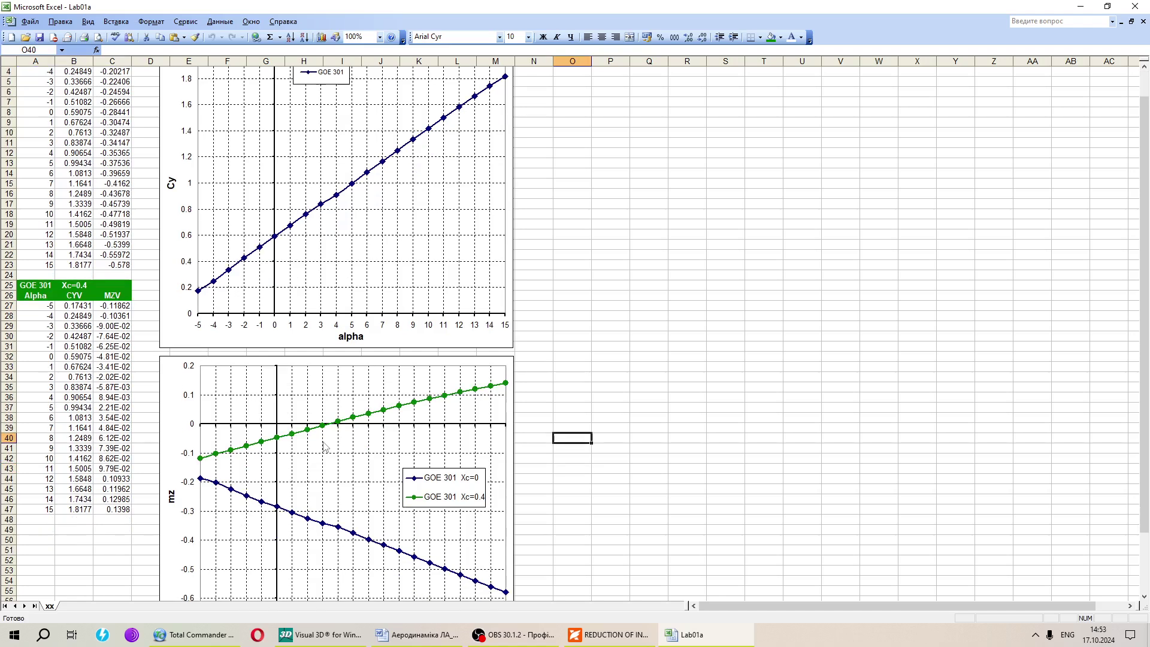
scroll(321, 442, down, 1)
scroll(195, 444, down, 2)
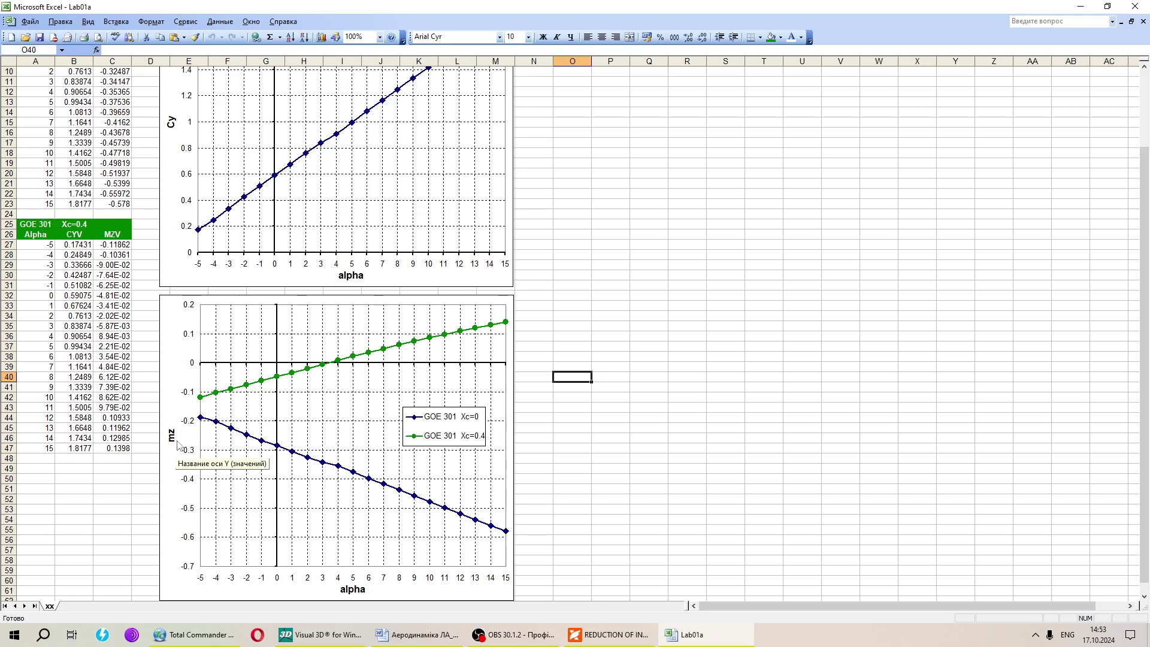
Consult the pitching-moment theory in the PDF and the manual's Fig. 6, and examine the mz curves for Xc=0 and Xc=0.4 against them
click(432, 639)
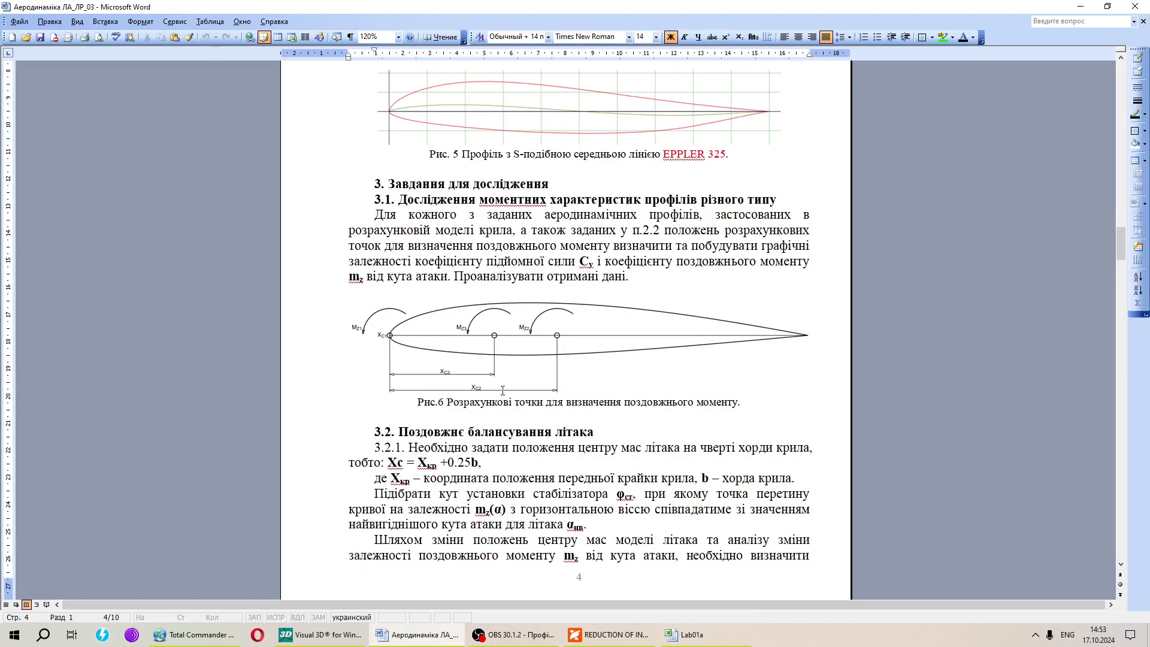
click(608, 634)
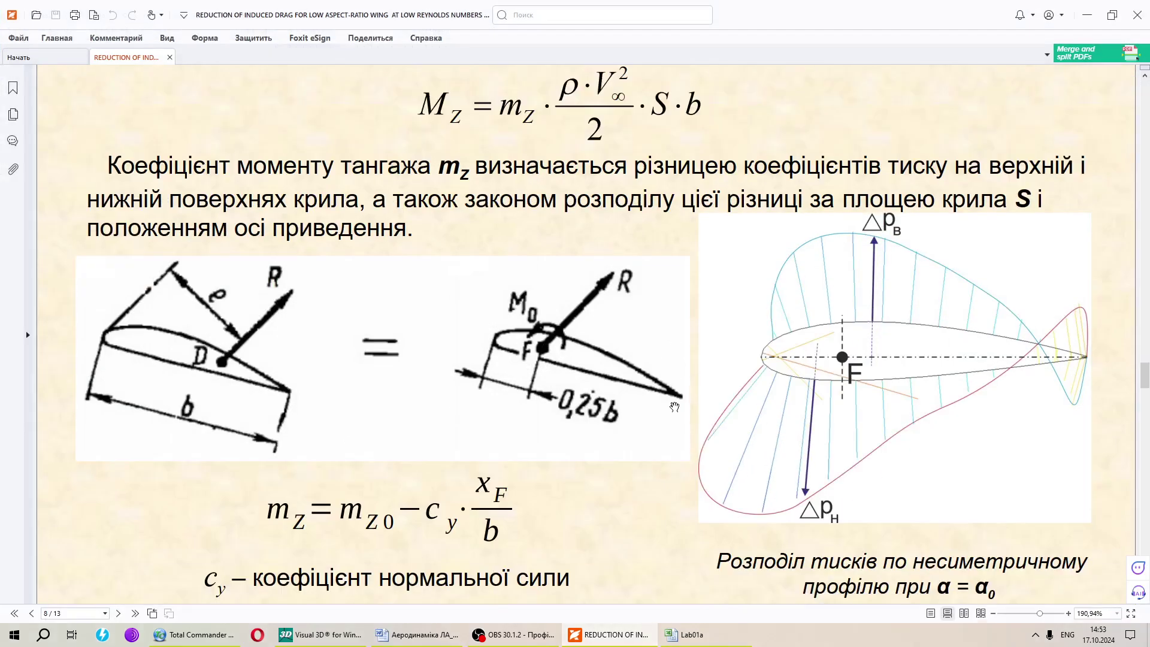
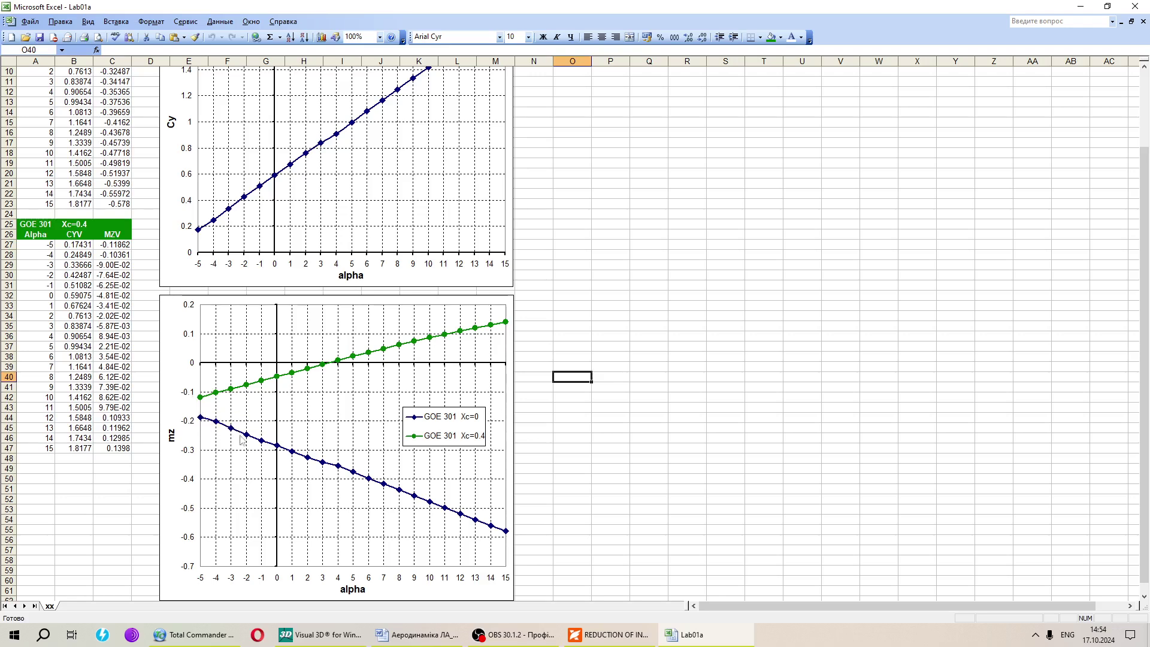
click(406, 641)
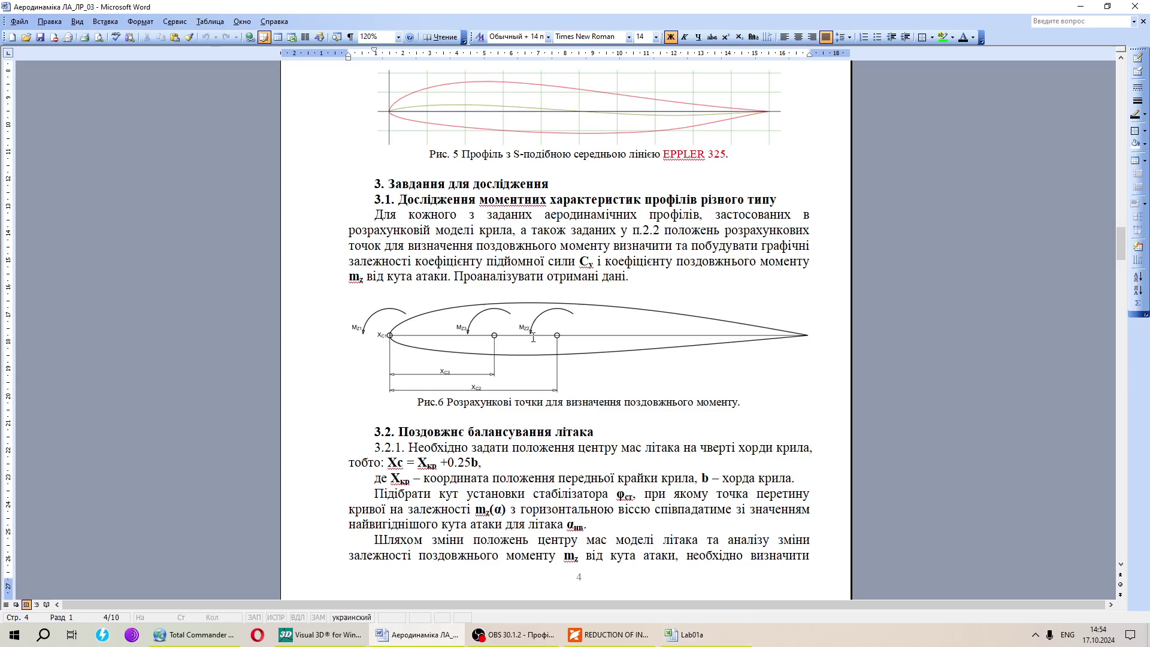
click(689, 635)
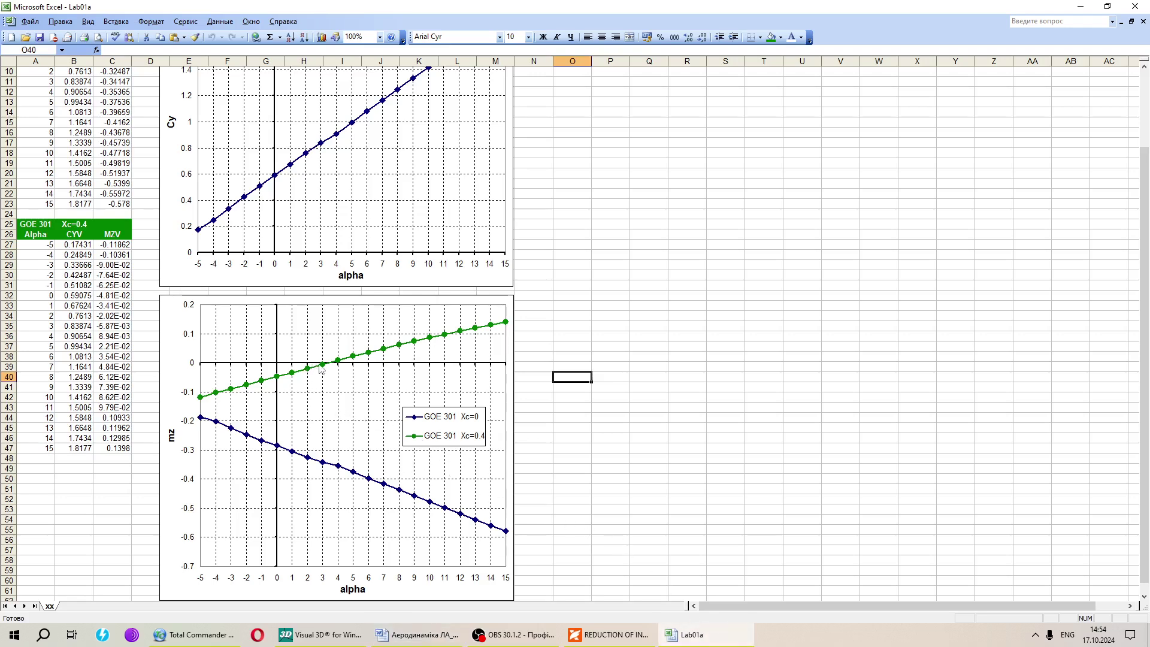
mouse_move(333, 366)
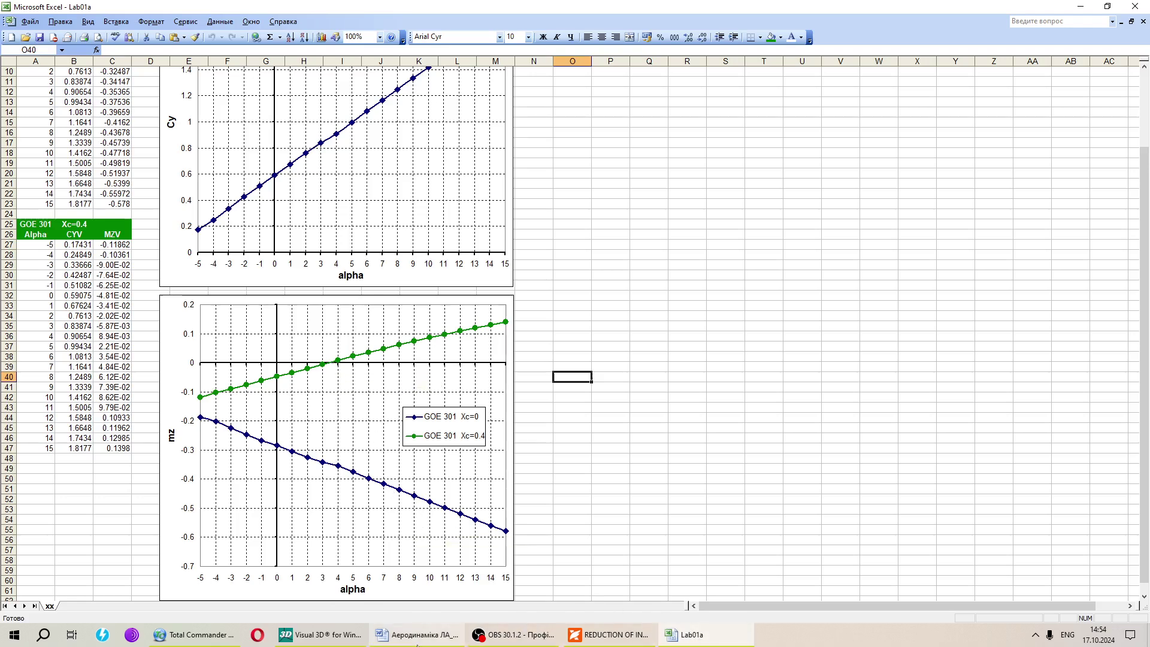
click(451, 569)
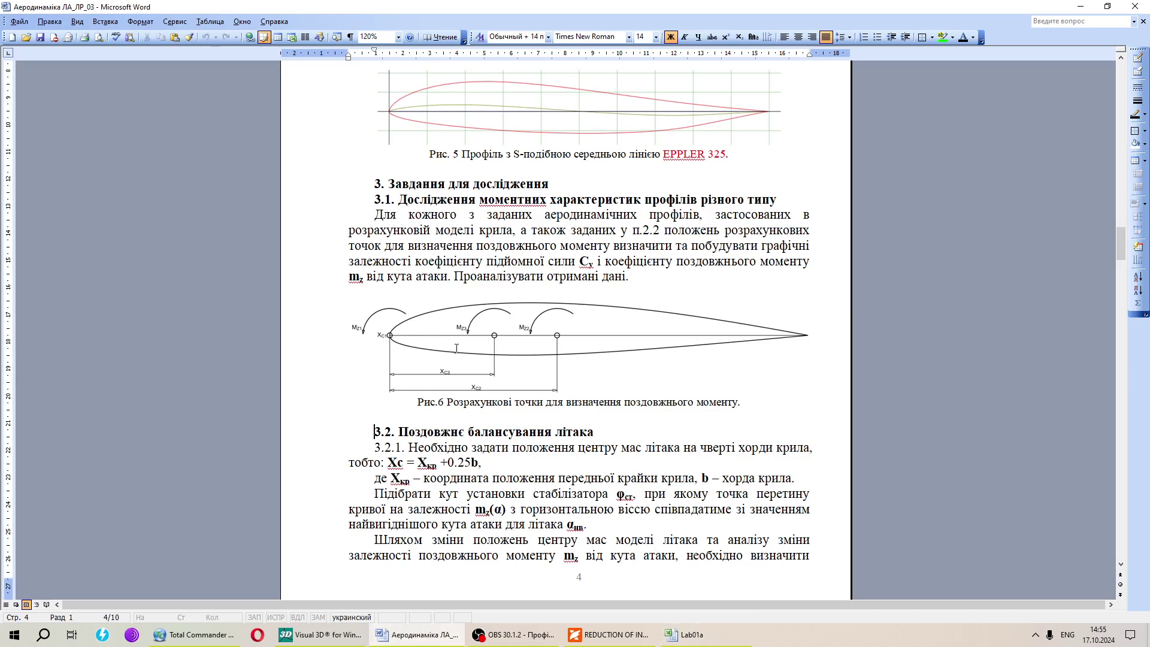
click(689, 634)
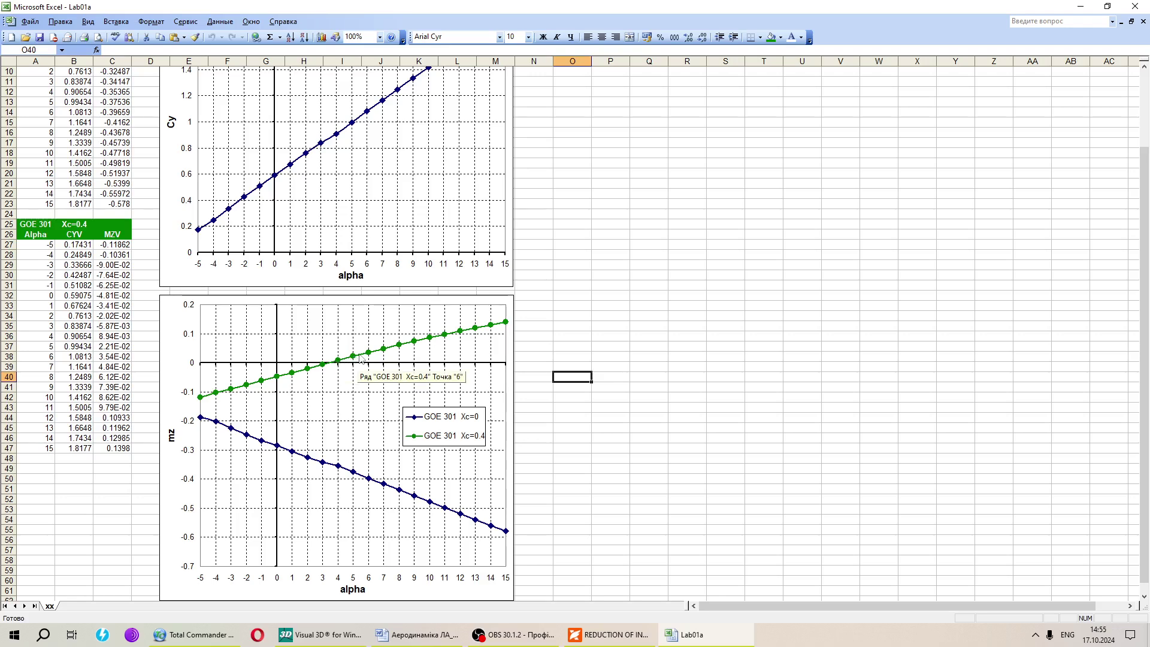
click(405, 637)
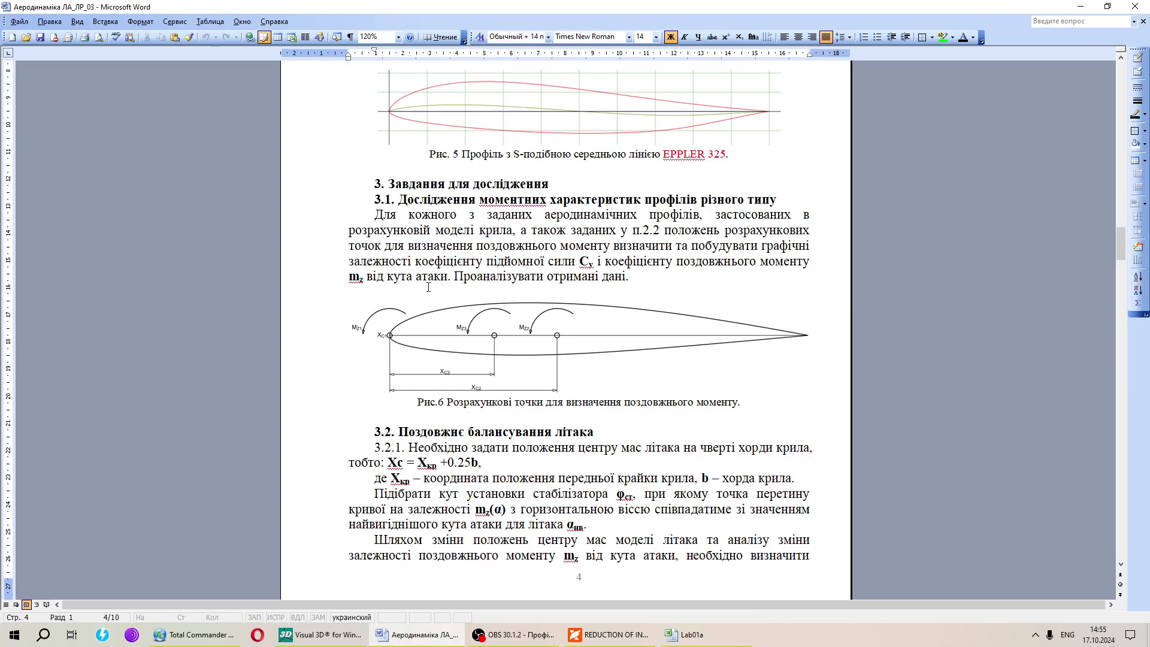
click(710, 642)
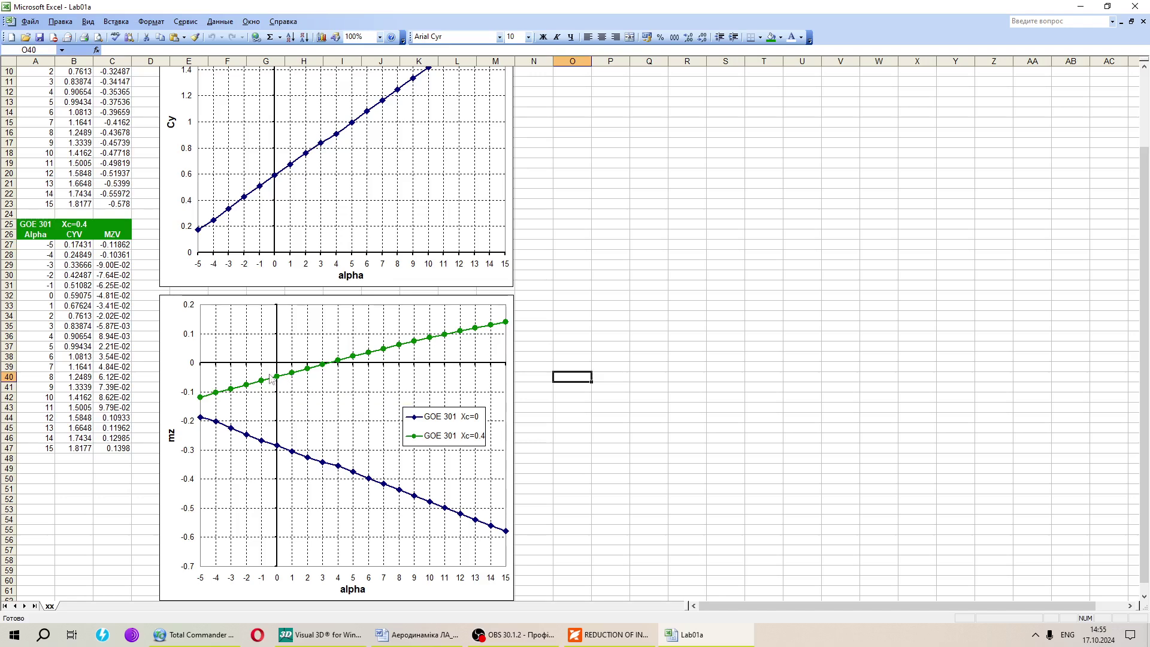
mouse_move(234, 392)
Open Paint and enlarge the blank canvas to 1672 × 863 px
click(14, 635)
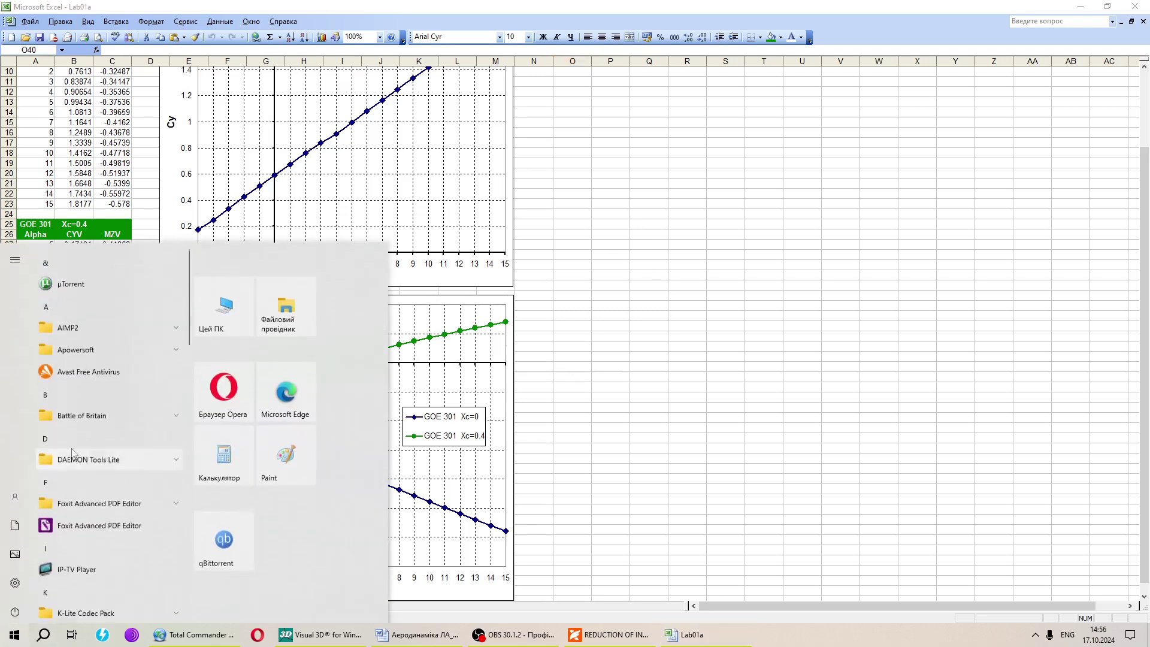
click(275, 452)
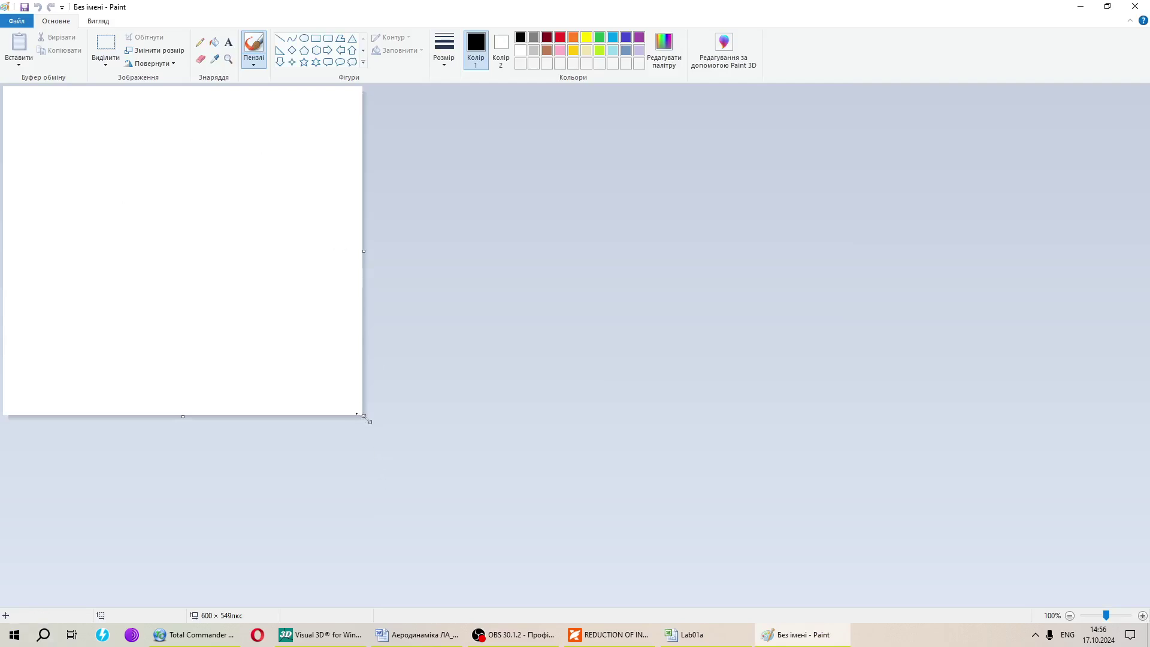
drag(364, 416, 1003, 604)
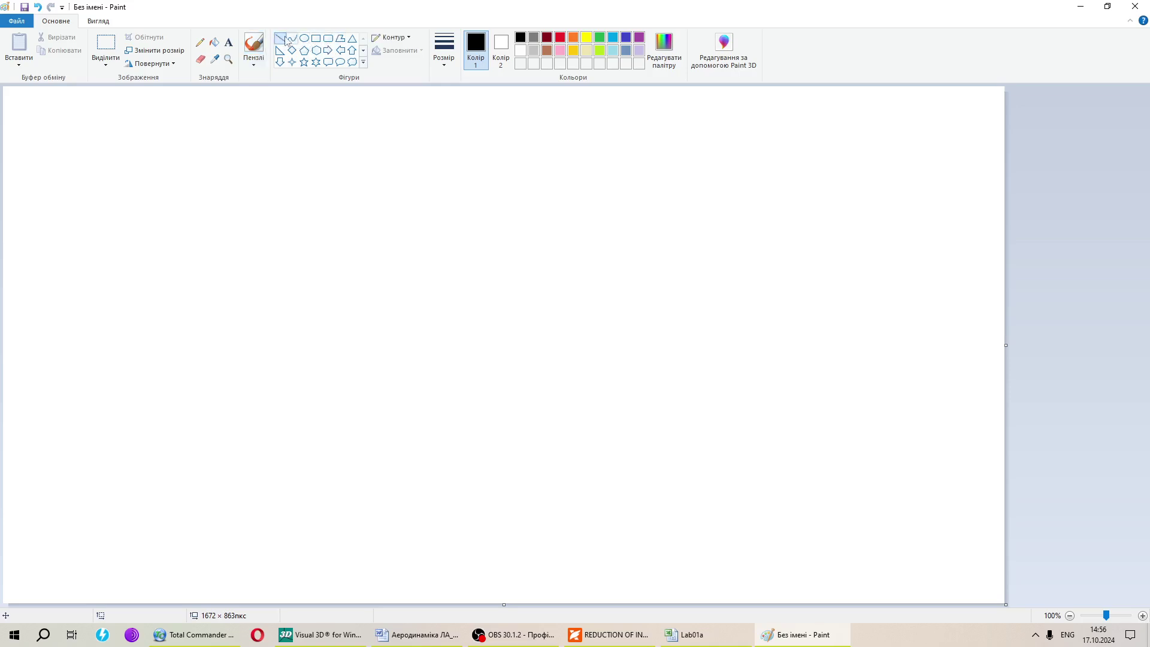
Draw a freehand black arch in the lower middle of the canvas with the second-thickest brush size
click(443, 51)
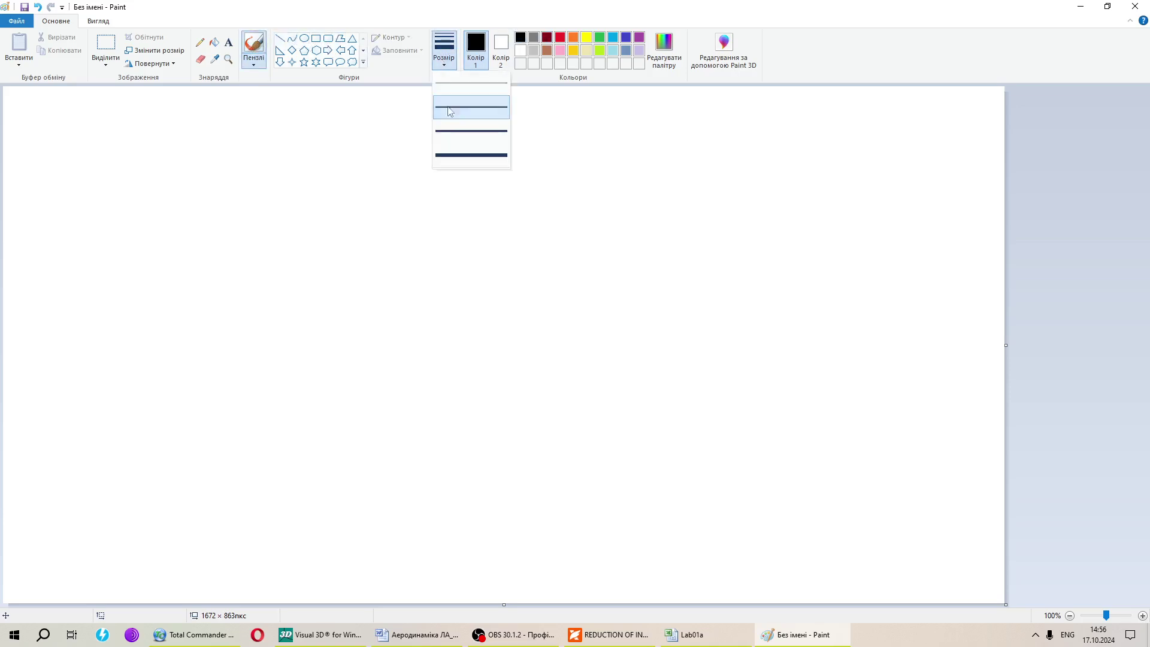
click(443, 131)
mouse_move(340, 536)
mouse_down()
mouse_move(367, 397)
mouse_move(457, 271)
mouse_move(581, 358)
mouse_move(654, 546)
mouse_up()
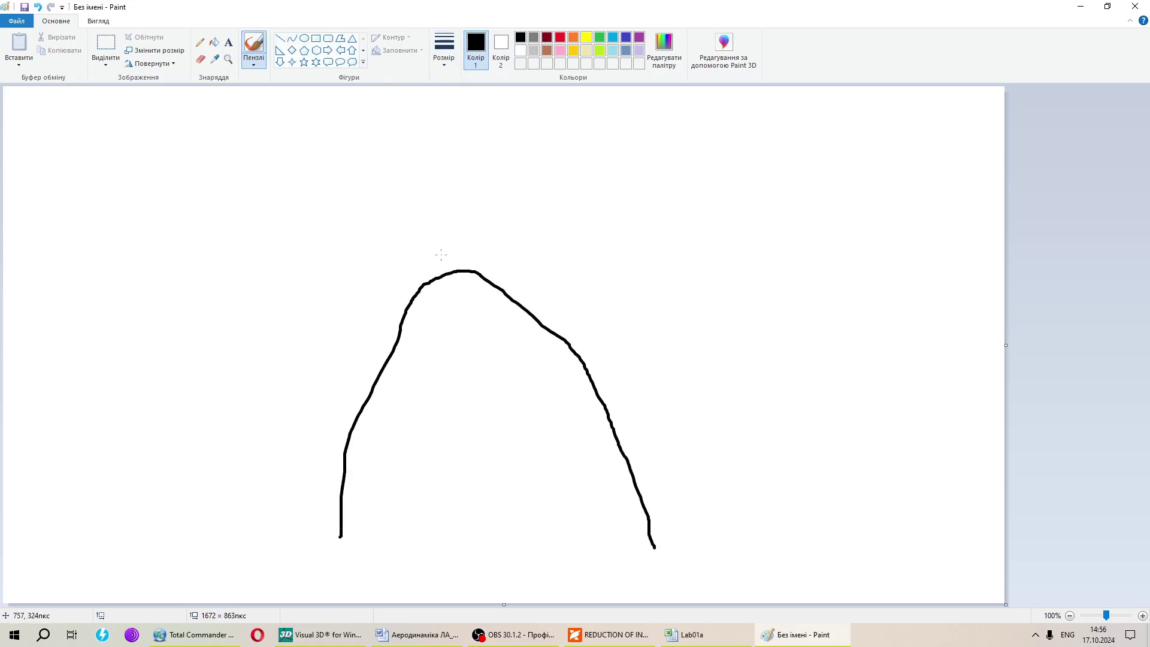
Draw two small black circles of similar size, one on the arch's peak measuring about 74 × 77 px and one on its right slope
click(304, 38)
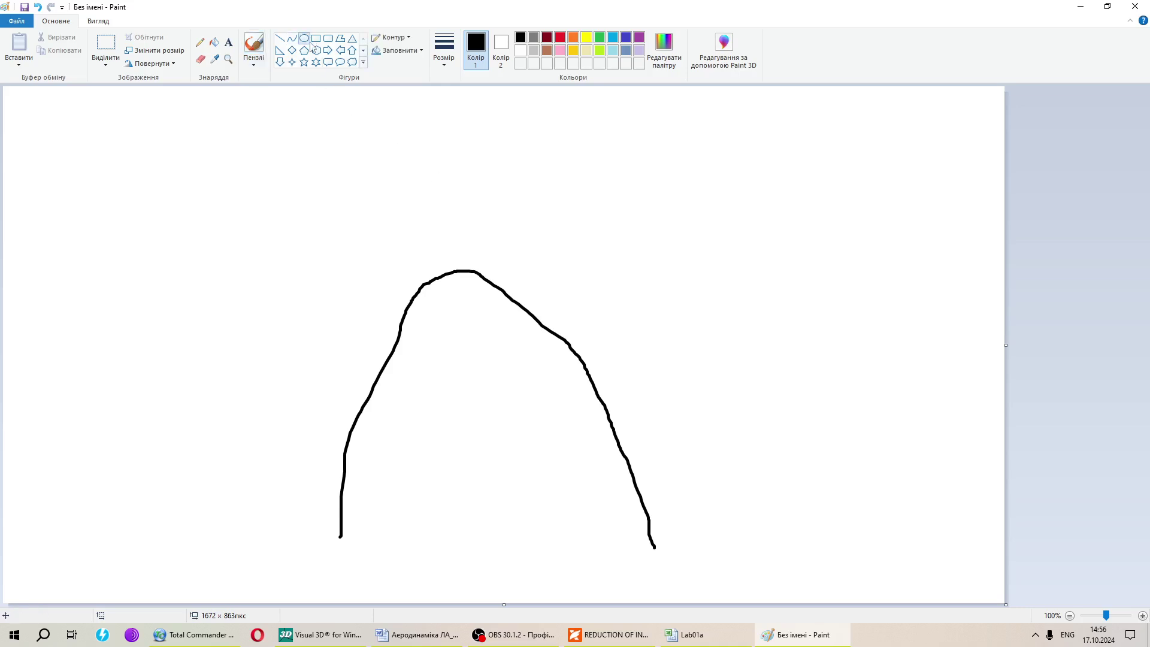
drag(427, 225, 465, 242)
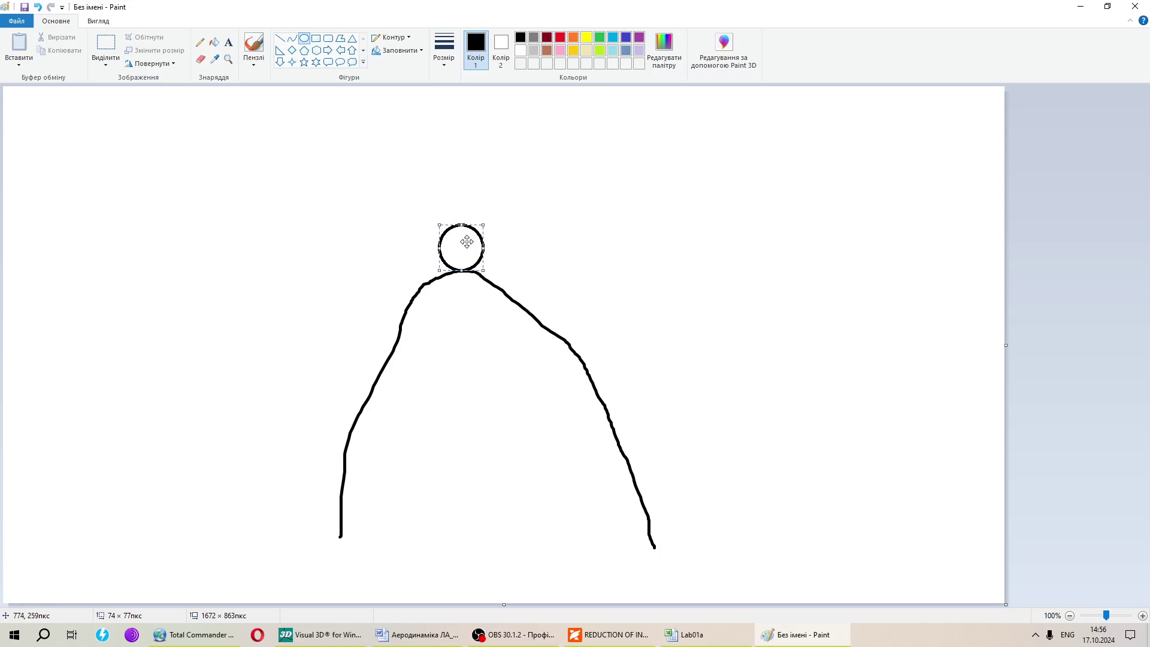
click(554, 217)
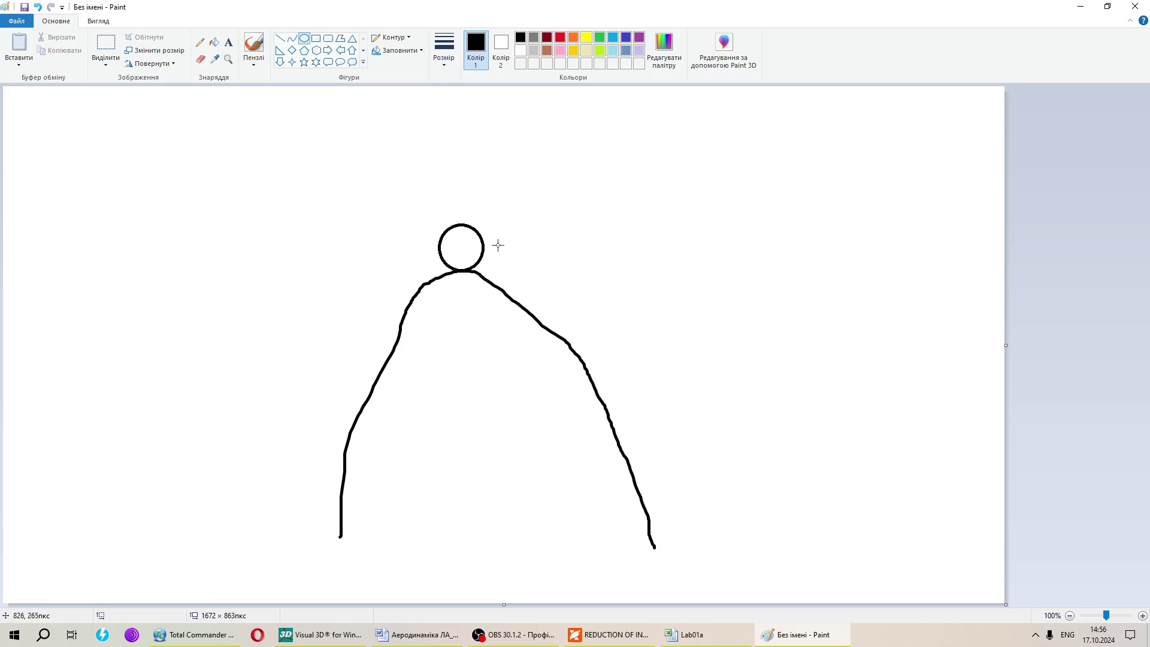
drag(497, 244, 523, 277)
click(675, 354)
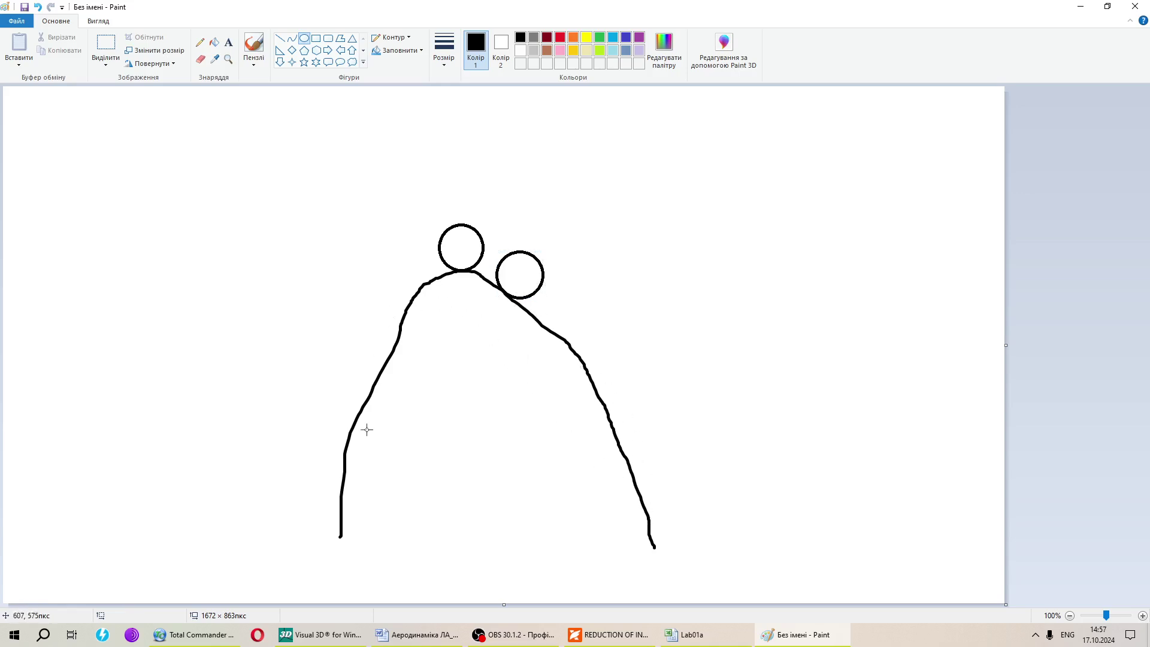
Switch to the Lab01a workbook to examine the mz curve for Xc=0.4, and consult Fig. 6 in the Word lab manual
click(724, 638)
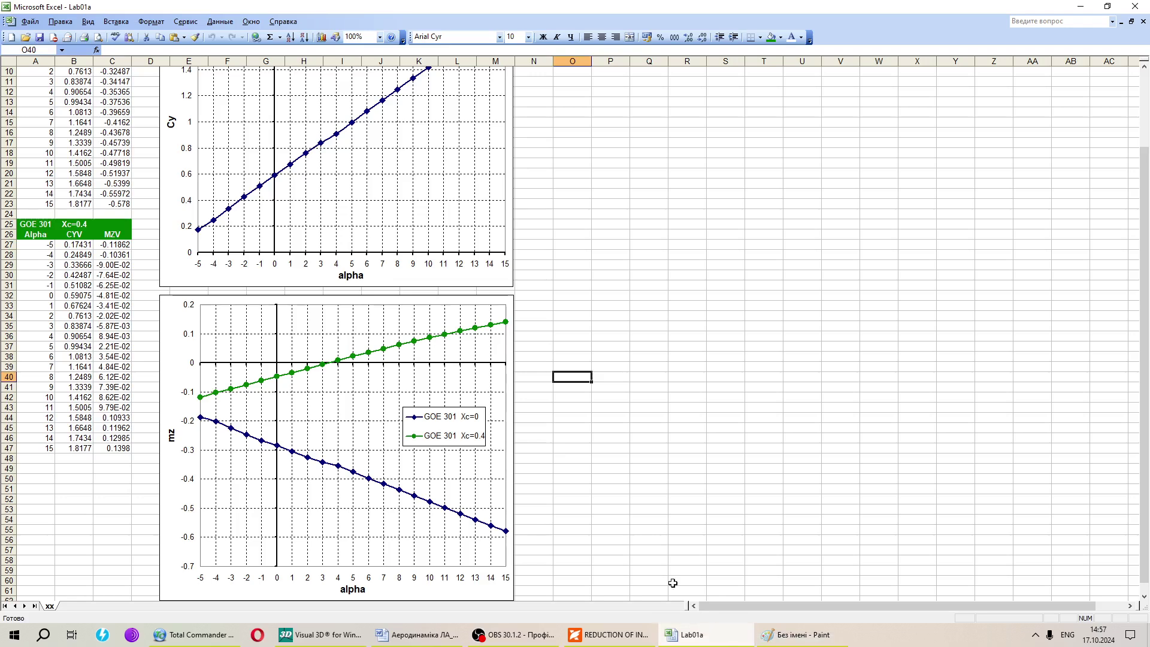
click(374, 353)
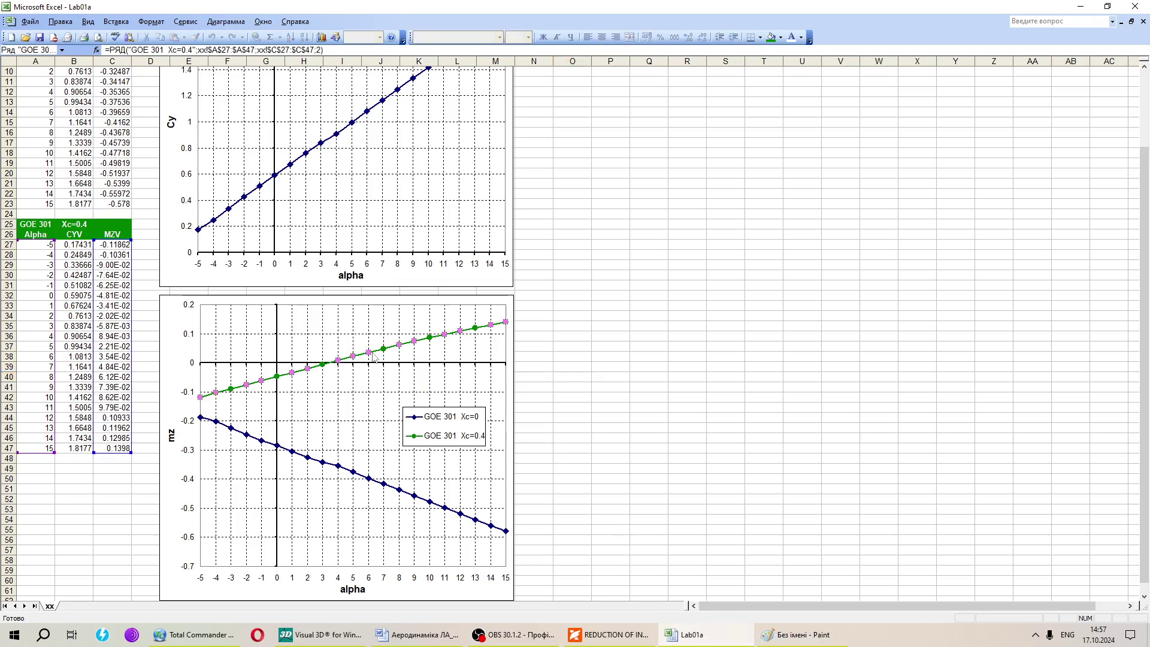
click(546, 381)
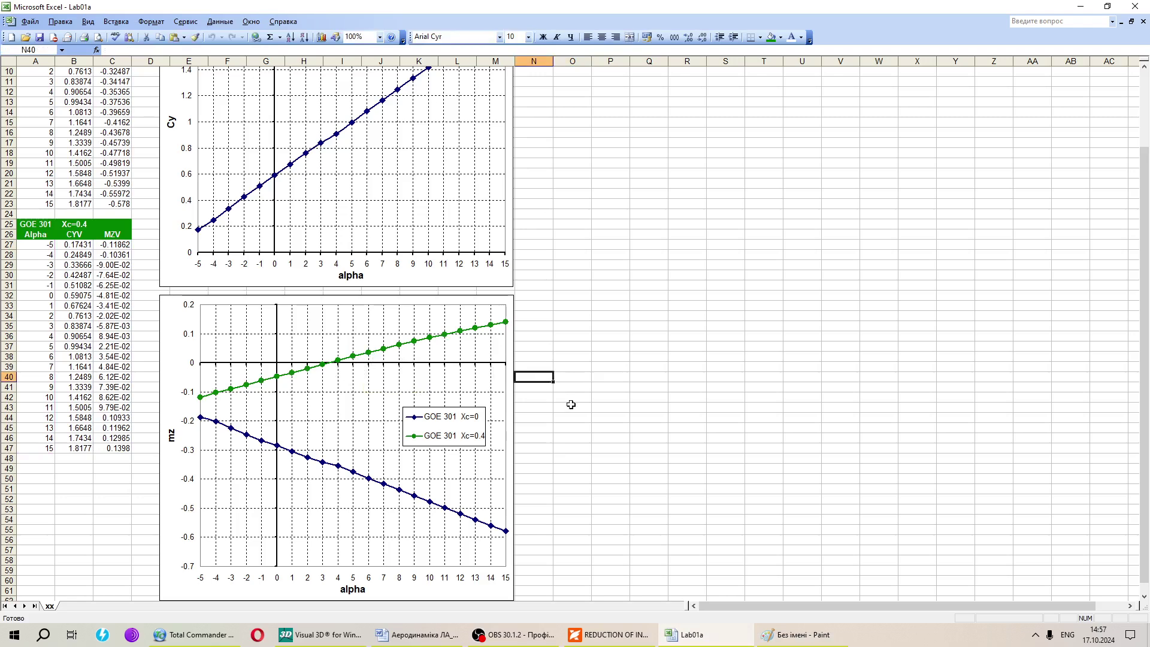
click(615, 426)
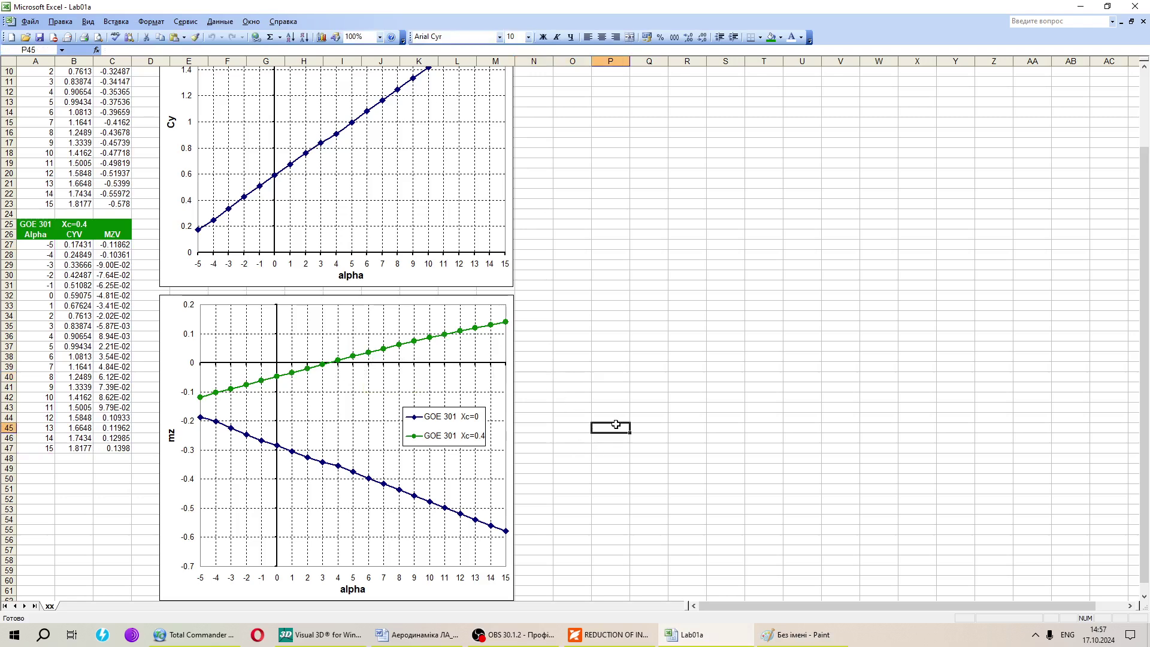
click(427, 643)
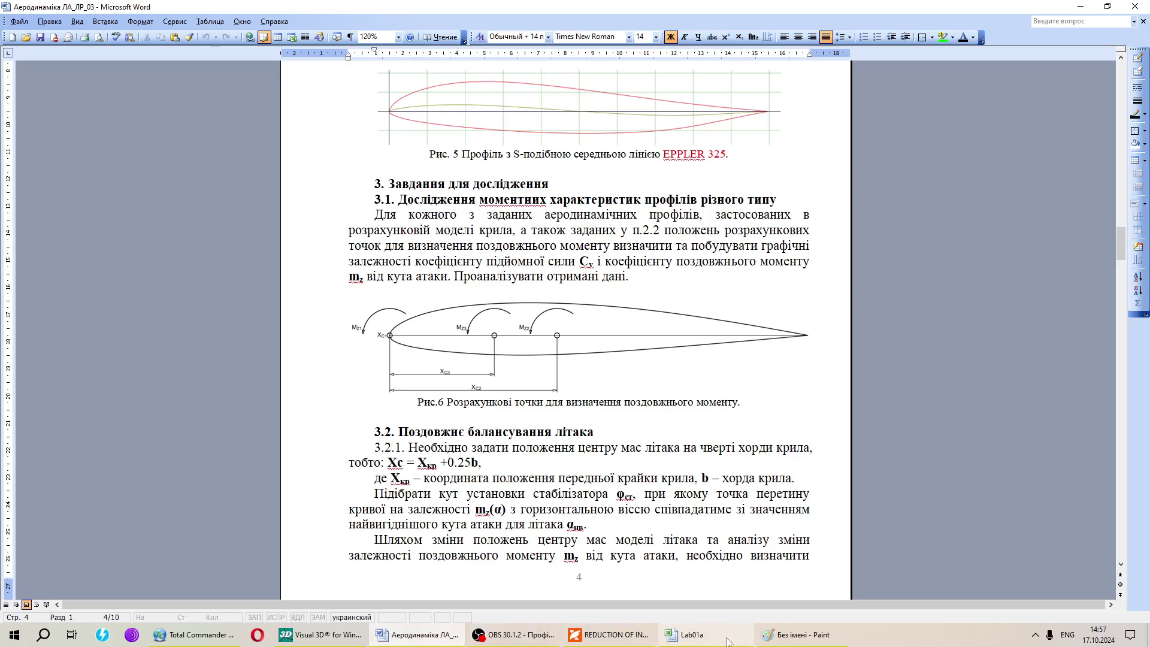
Return to Paint and close the sketch without saving it
click(789, 641)
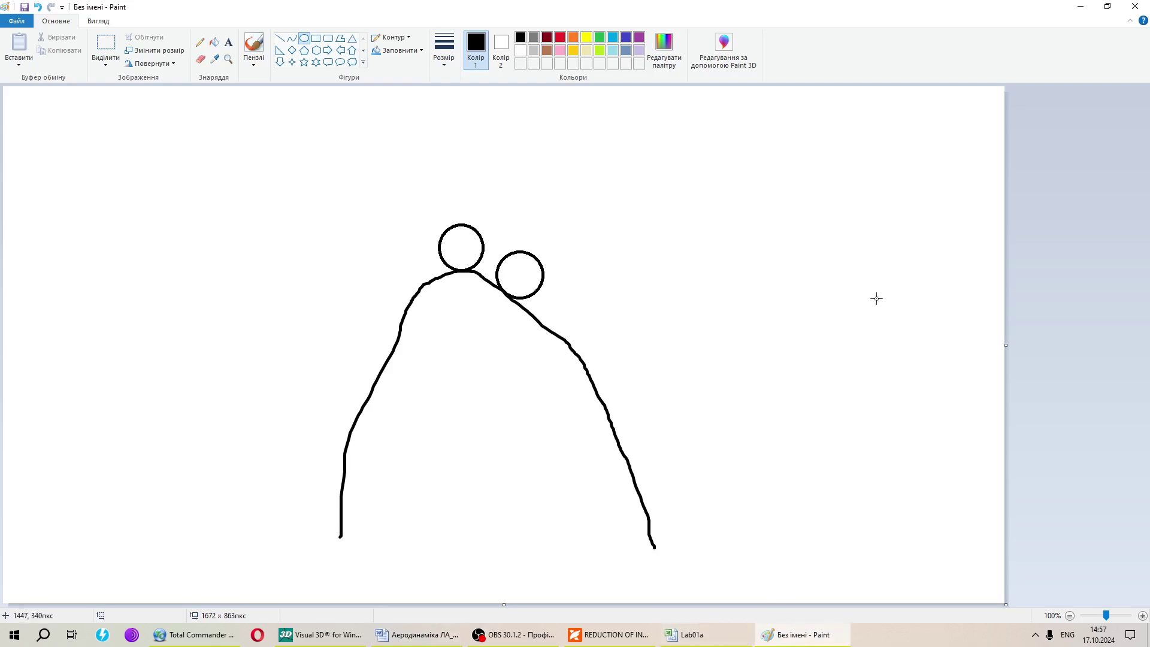
click(1135, 6)
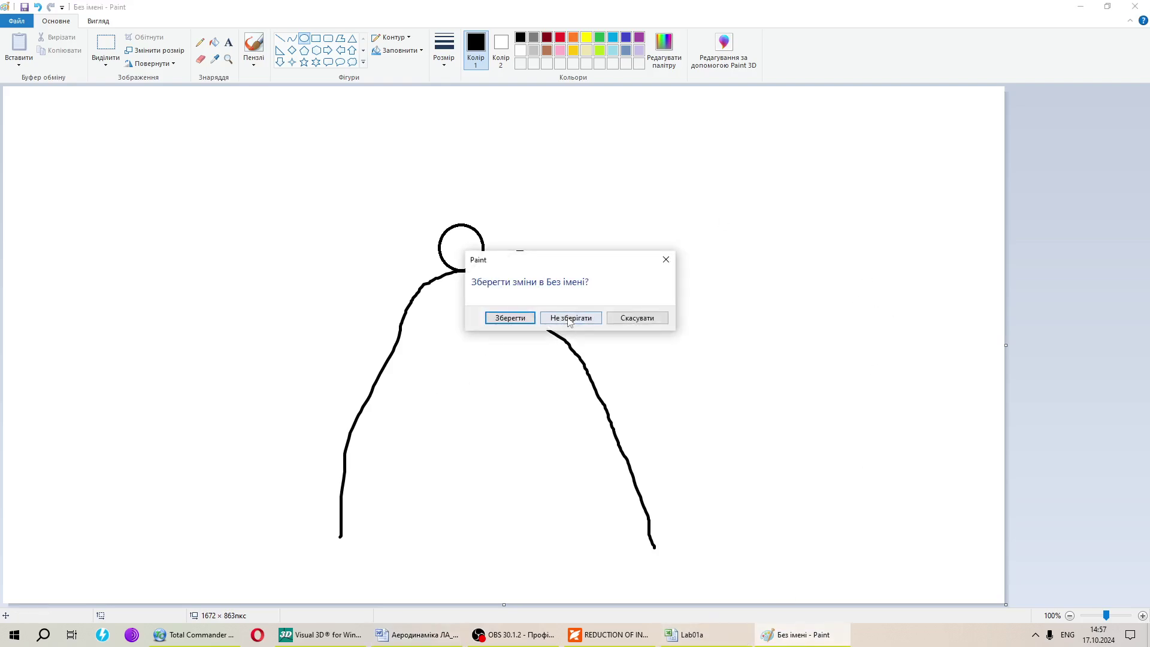
click(572, 316)
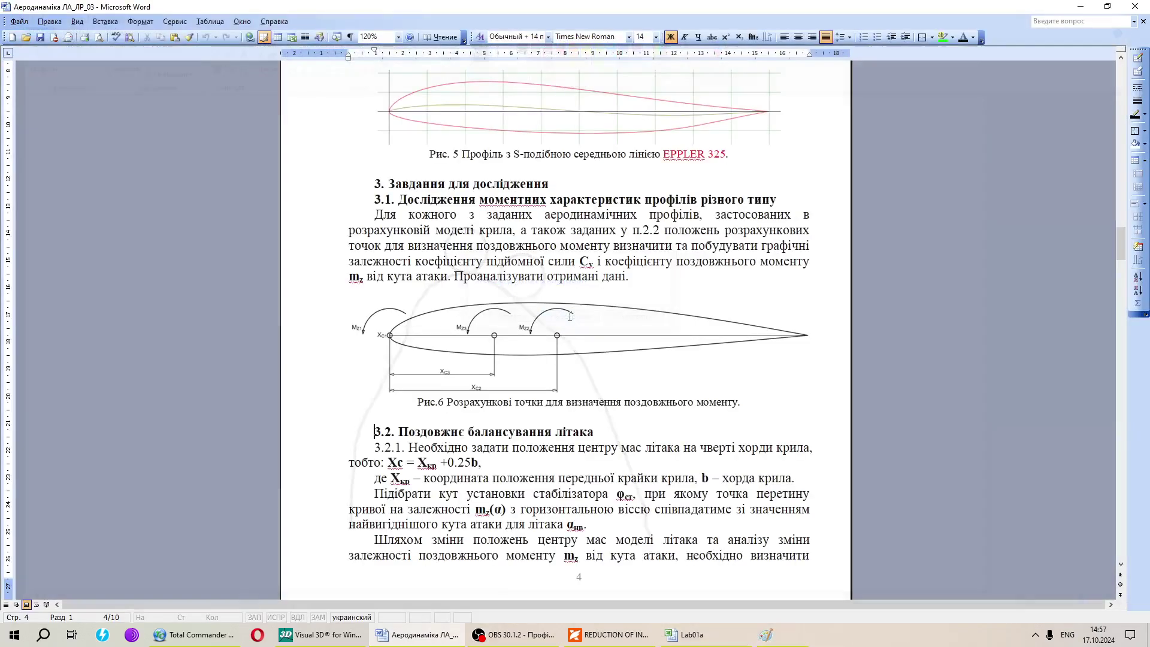
Compare the mz curves for Xc=0 and Xc=0.4 in the Lab01a workbook with the moment reference points in the Word manual's Fig. 6
click(702, 641)
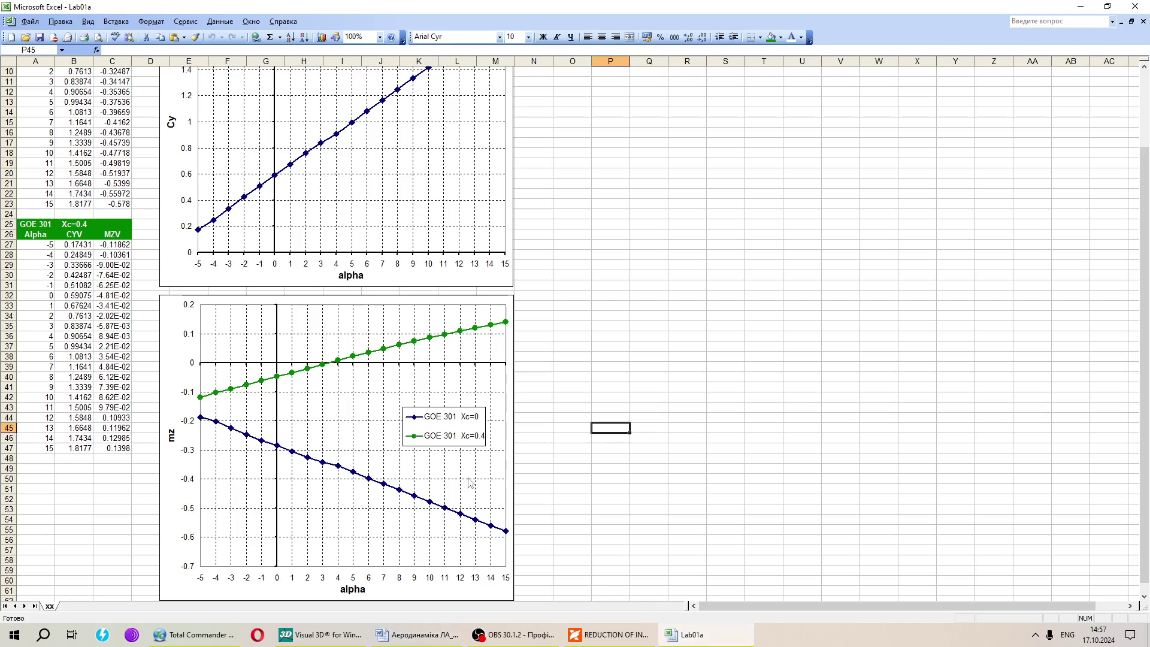
click(404, 643)
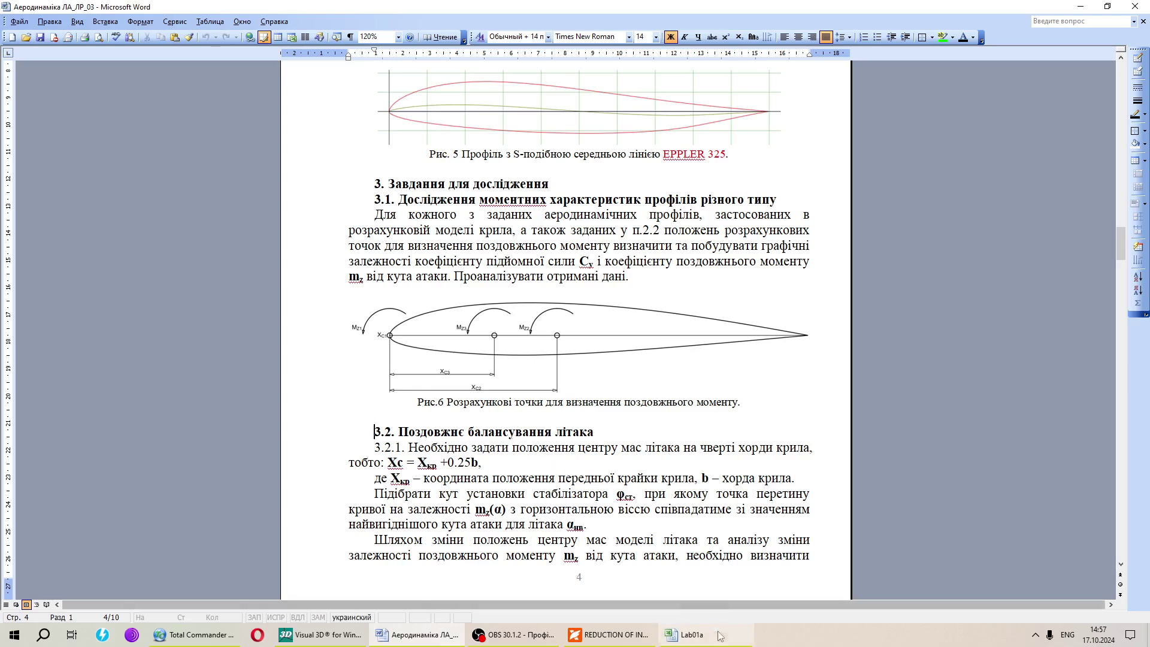
mouse_move(719, 643)
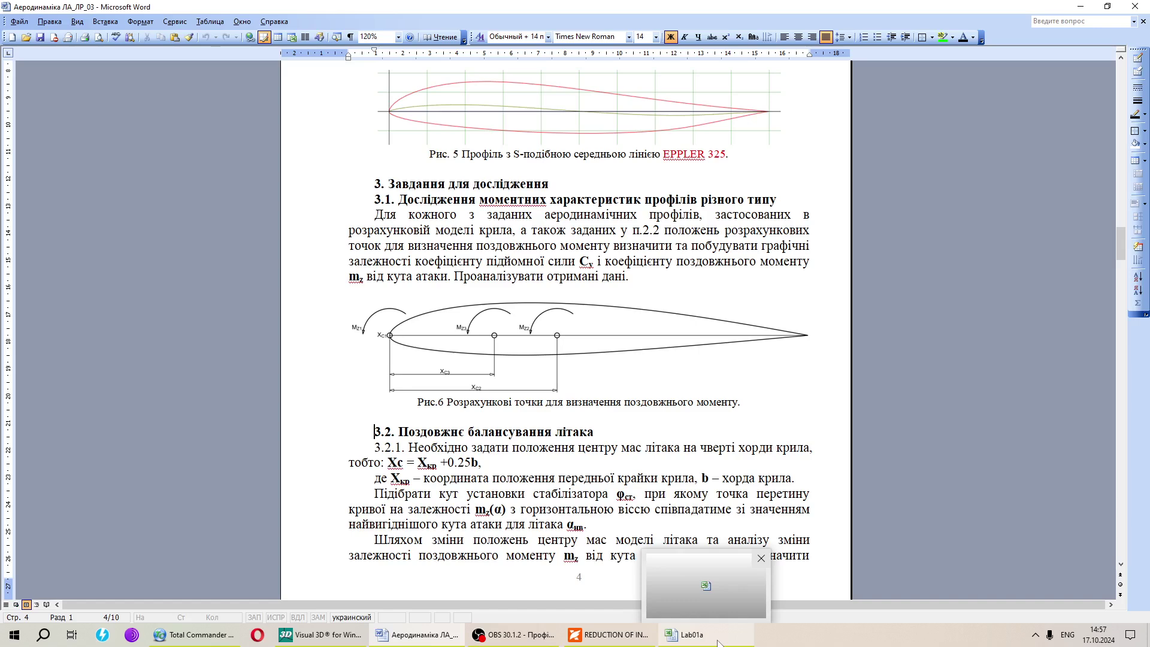
click(718, 643)
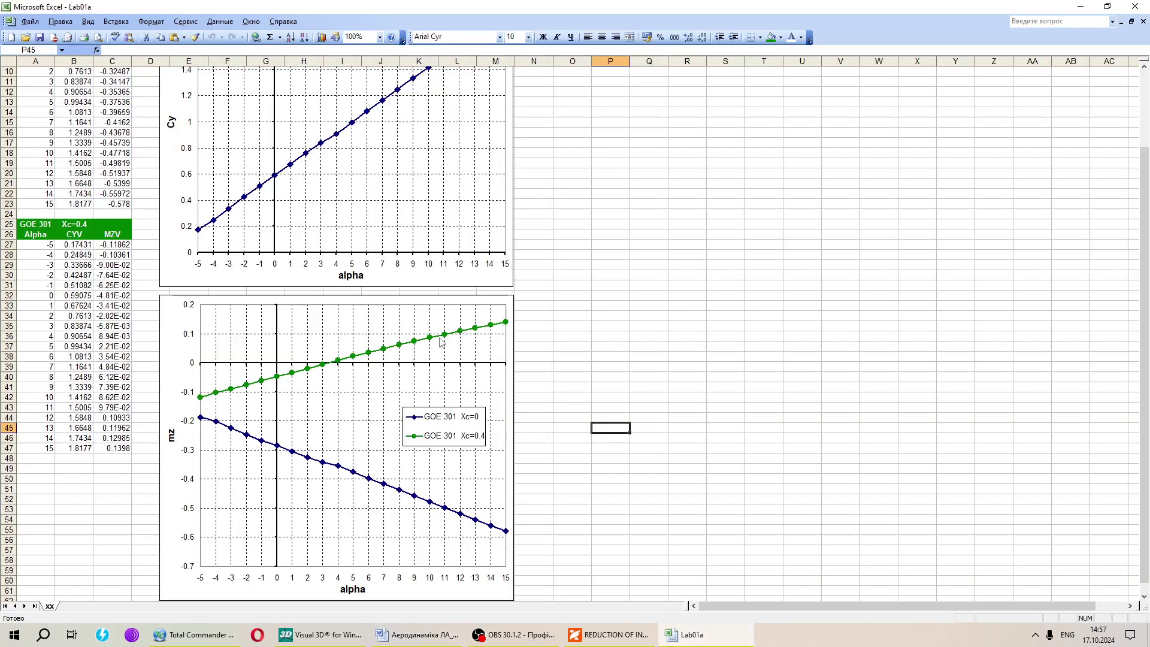
mouse_move(441, 341)
click(418, 634)
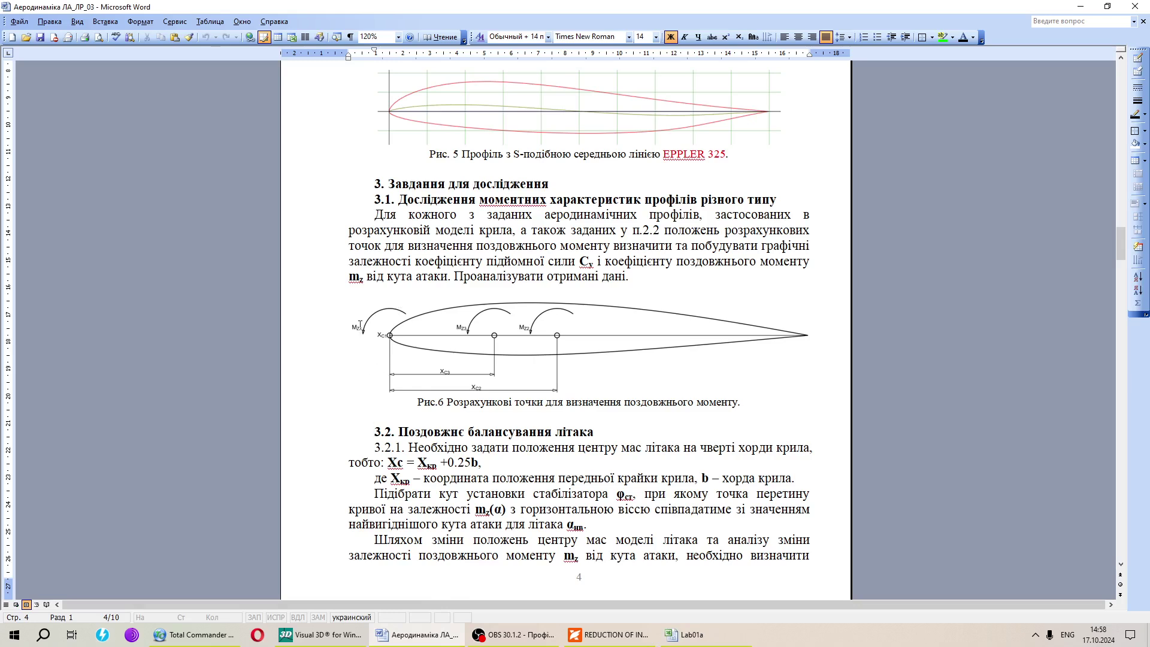
click(690, 629)
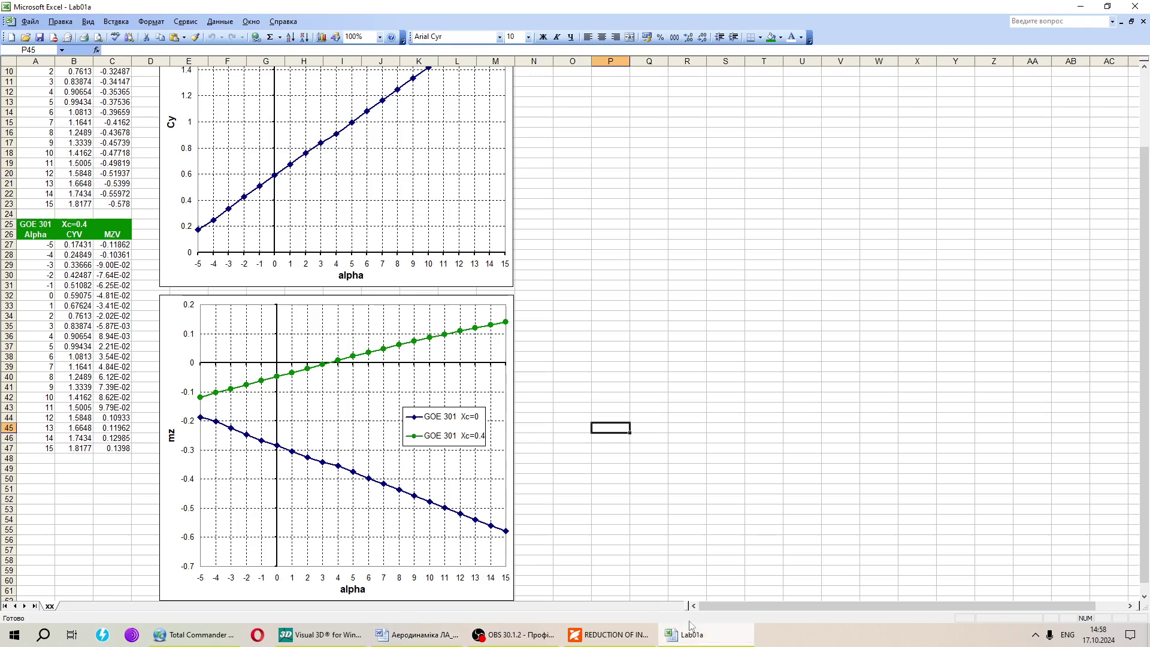
click(647, 418)
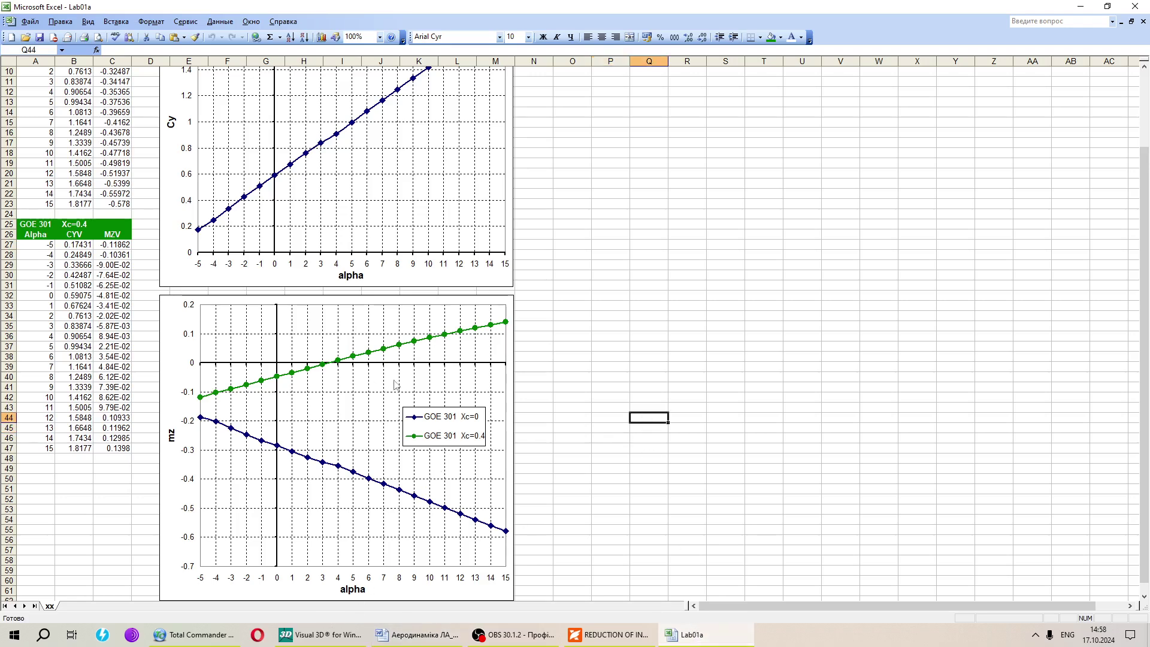
click(448, 637)
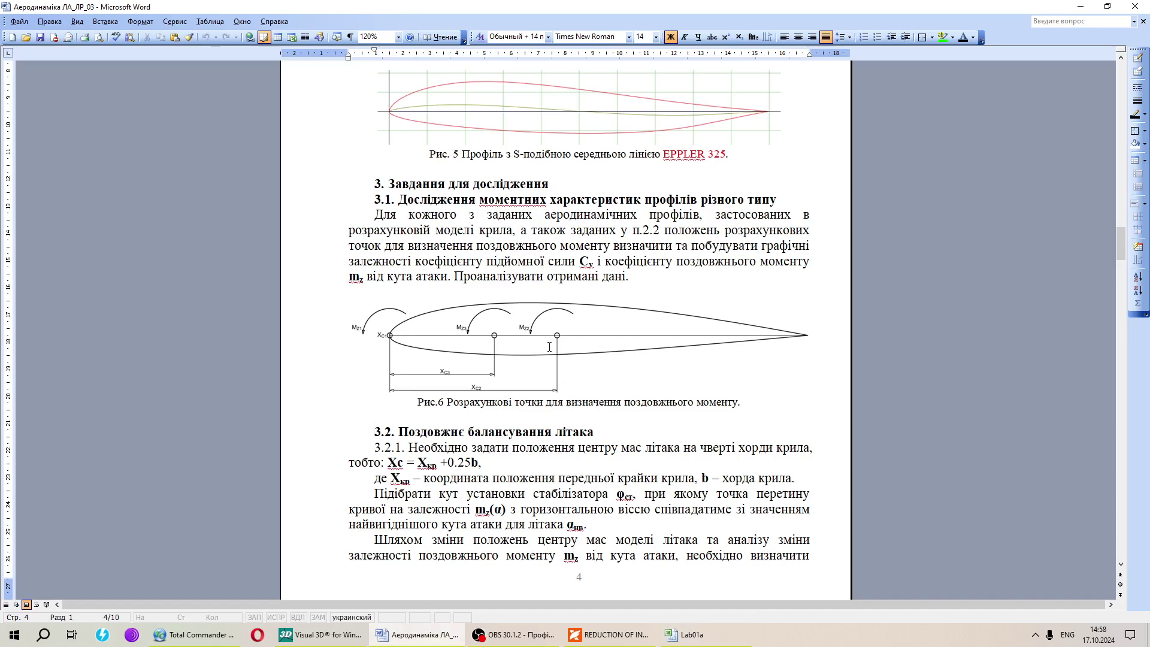
click(689, 635)
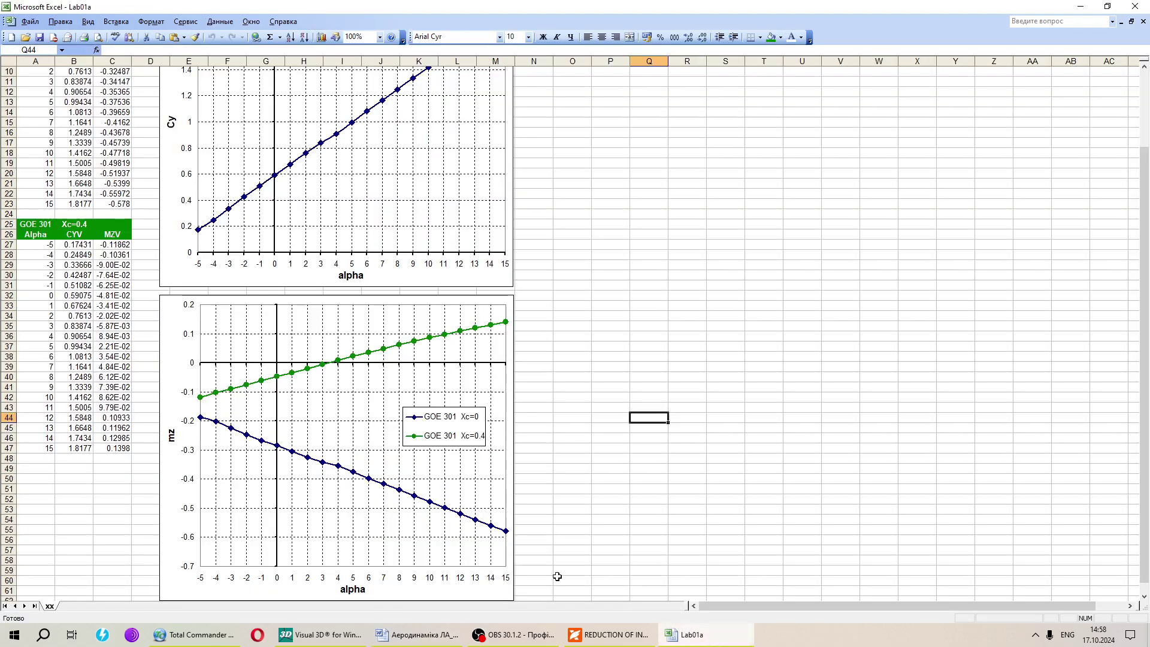
Switch to Total Commander and delete wing.otl, wing.ou and xx.xls from the d:\PANSYM folder
click(211, 638)
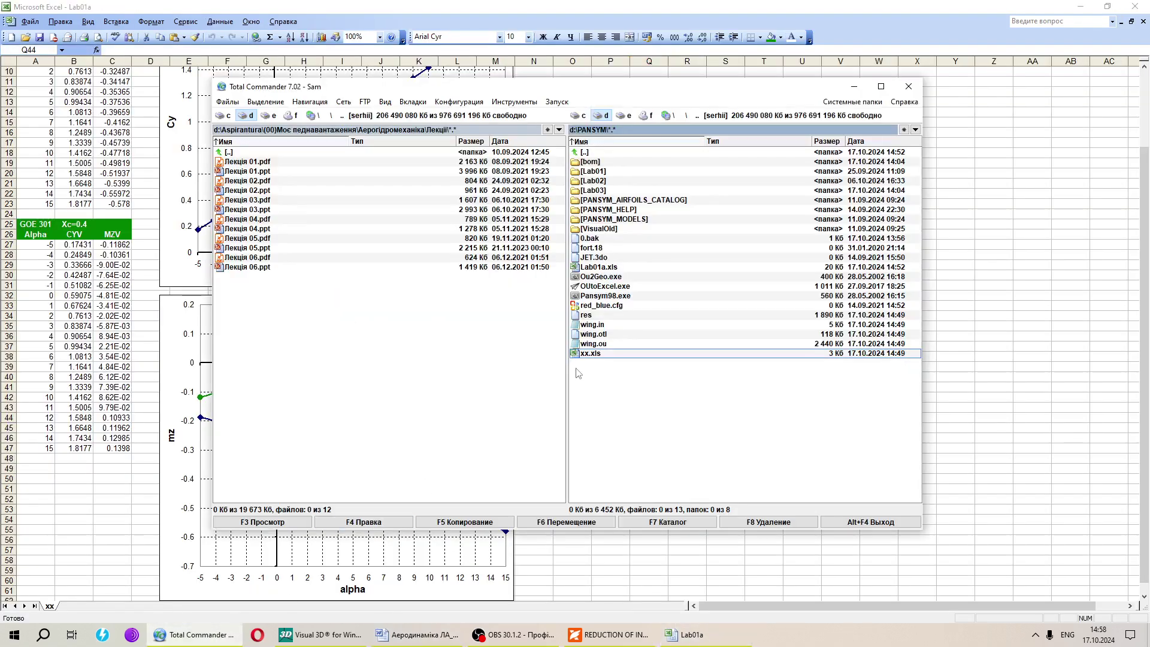
shift+click(606, 336)
click(756, 531)
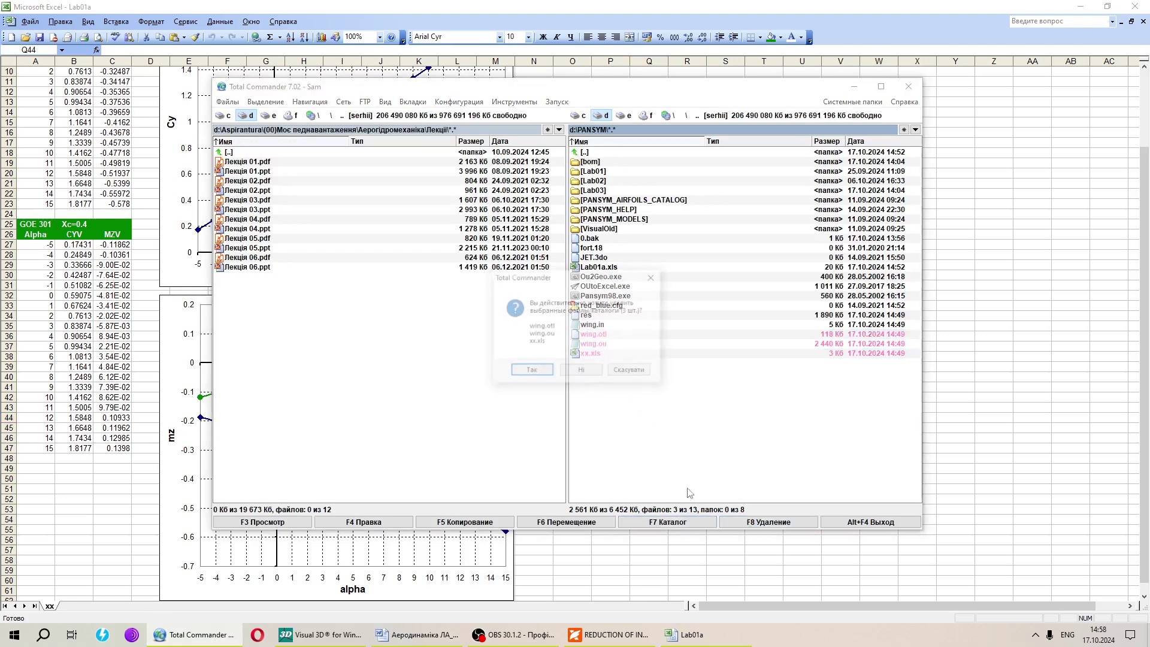